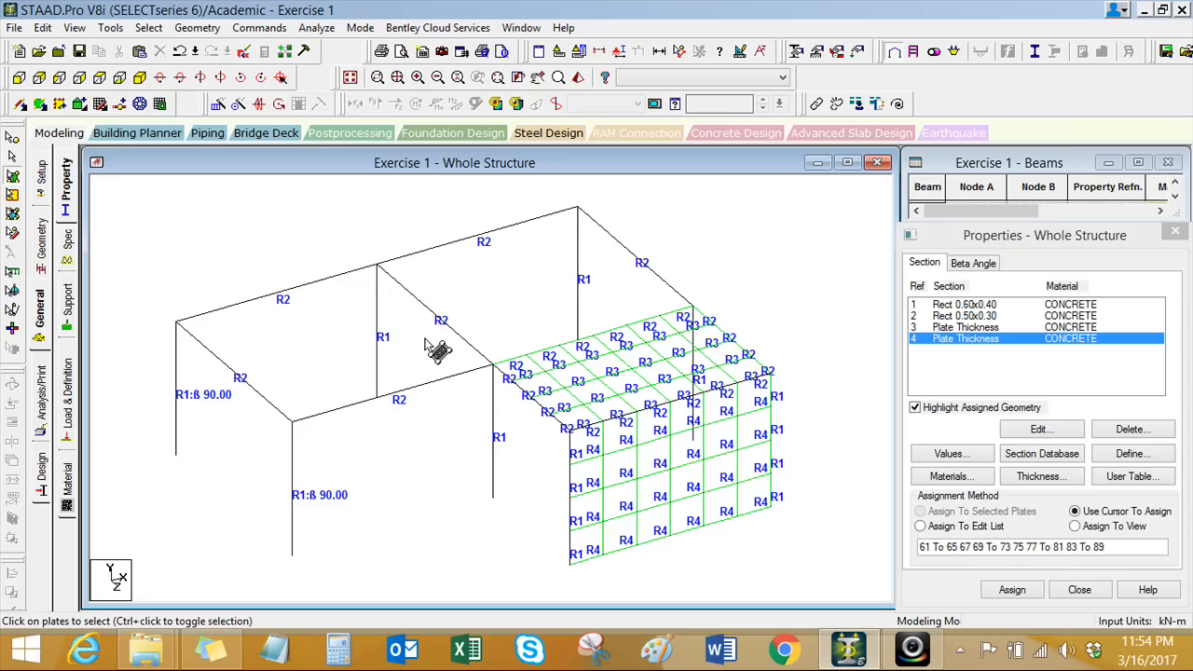
# Step: Open the load definitions and add primary load case 1 titled LOAD CASE 1 with loading type None
pyautogui.moveTo(423, 338); pyautogui.dragTo(403, 334, button='middle')
pyautogui.scroll(1, 404, 339)
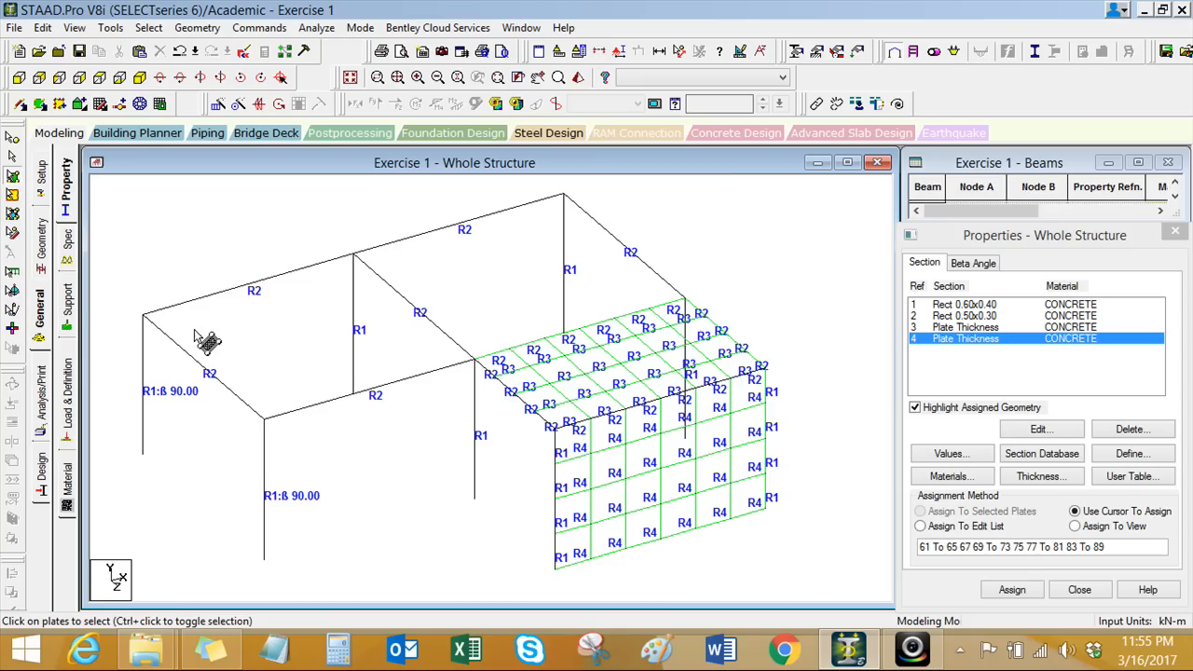
pyautogui.click(65, 384)
pyautogui.click(264, 242)
pyautogui.moveTo(294, 366); pyautogui.dragTo(294, 305, button='middle')
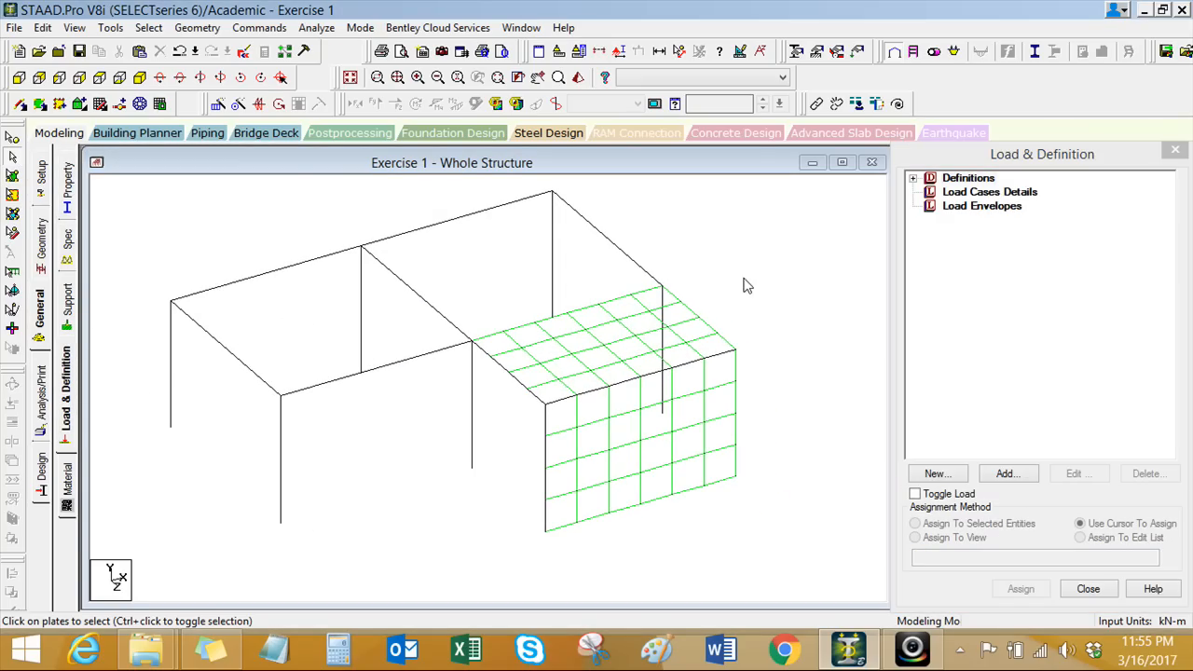
pyautogui.click(976, 193)
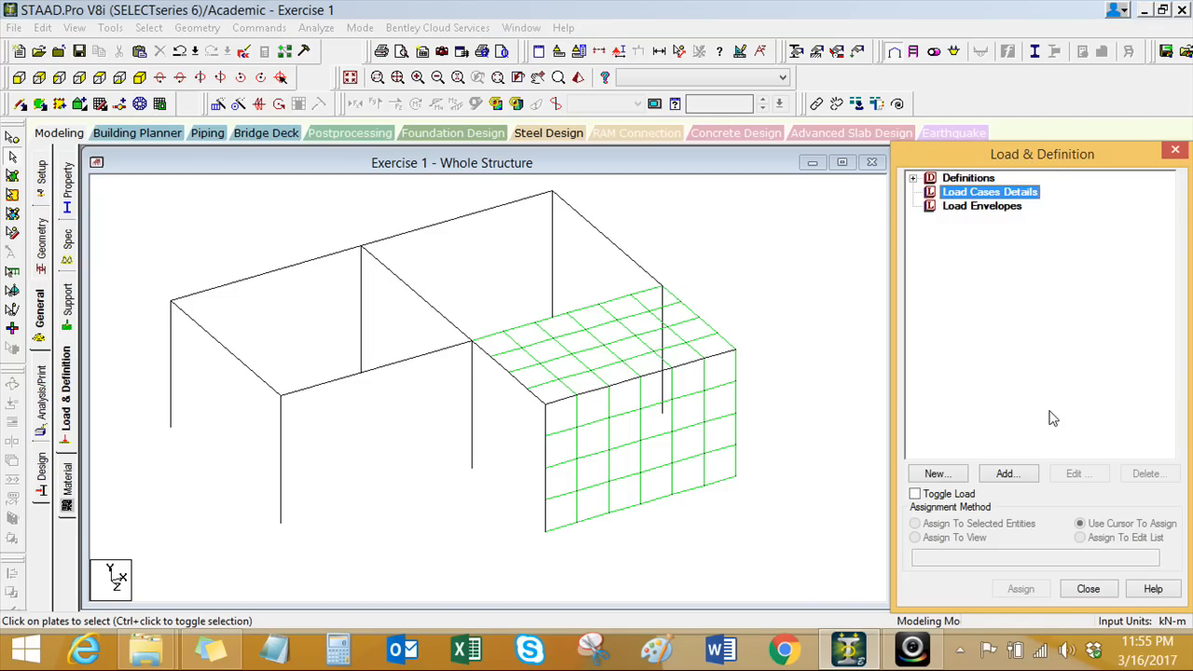
pyautogui.click(1006, 474)
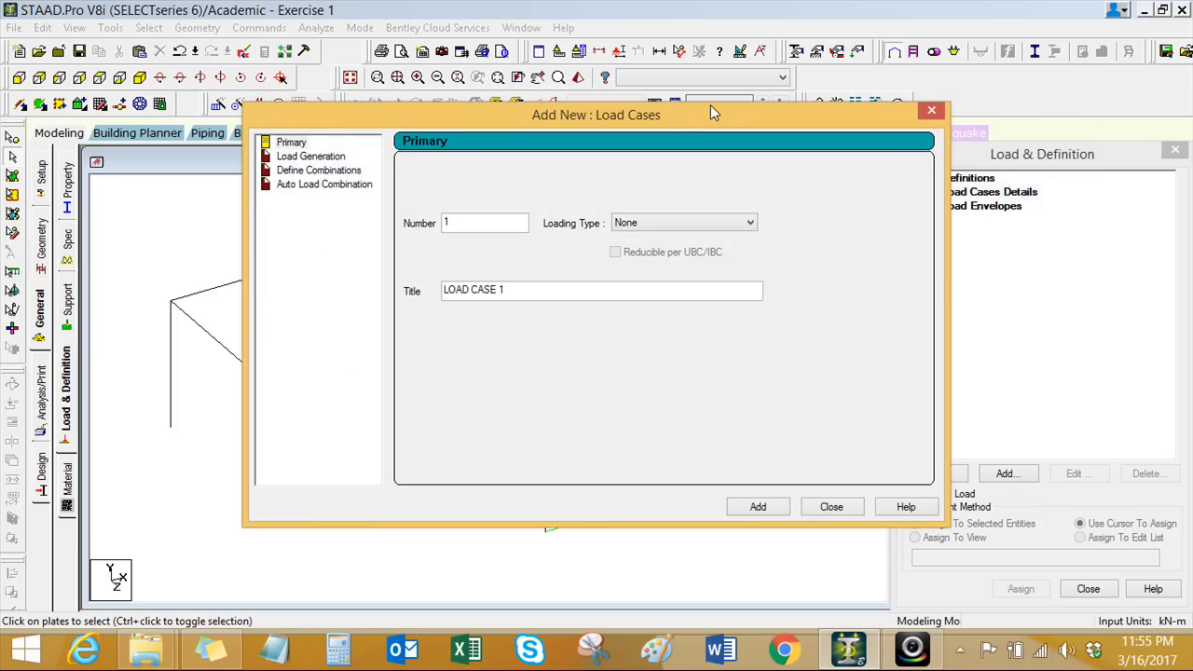
pyautogui.moveTo(709, 108); pyautogui.dragTo(629, 140)
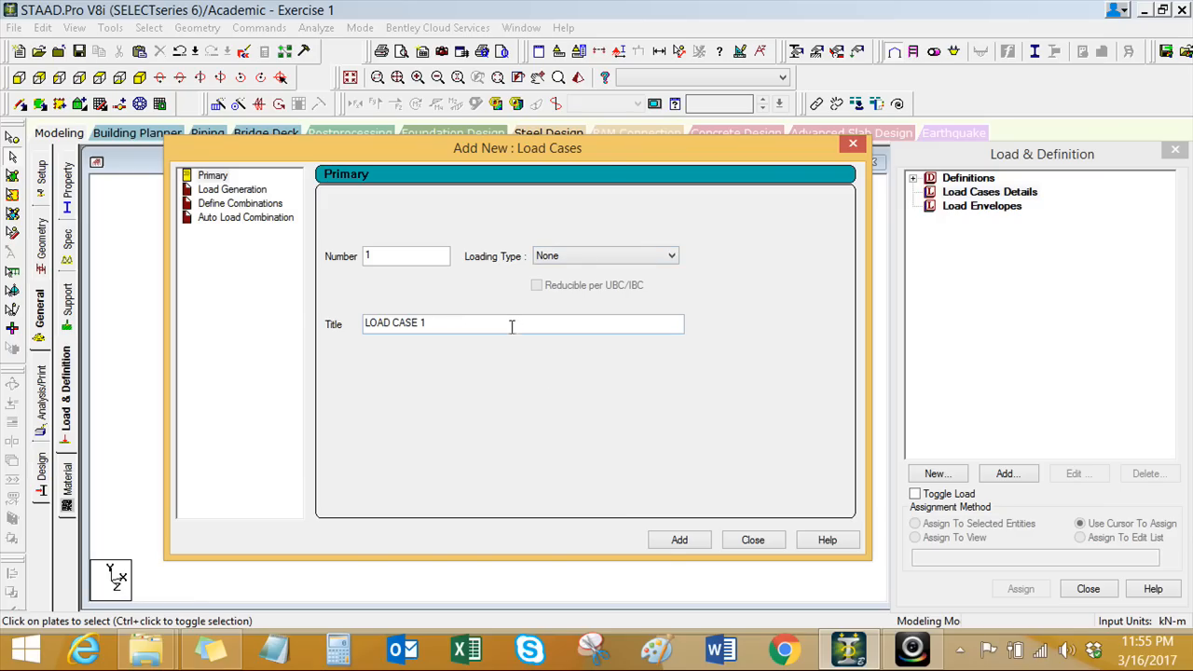
pyautogui.click(670, 541)
pyautogui.click(752, 541)
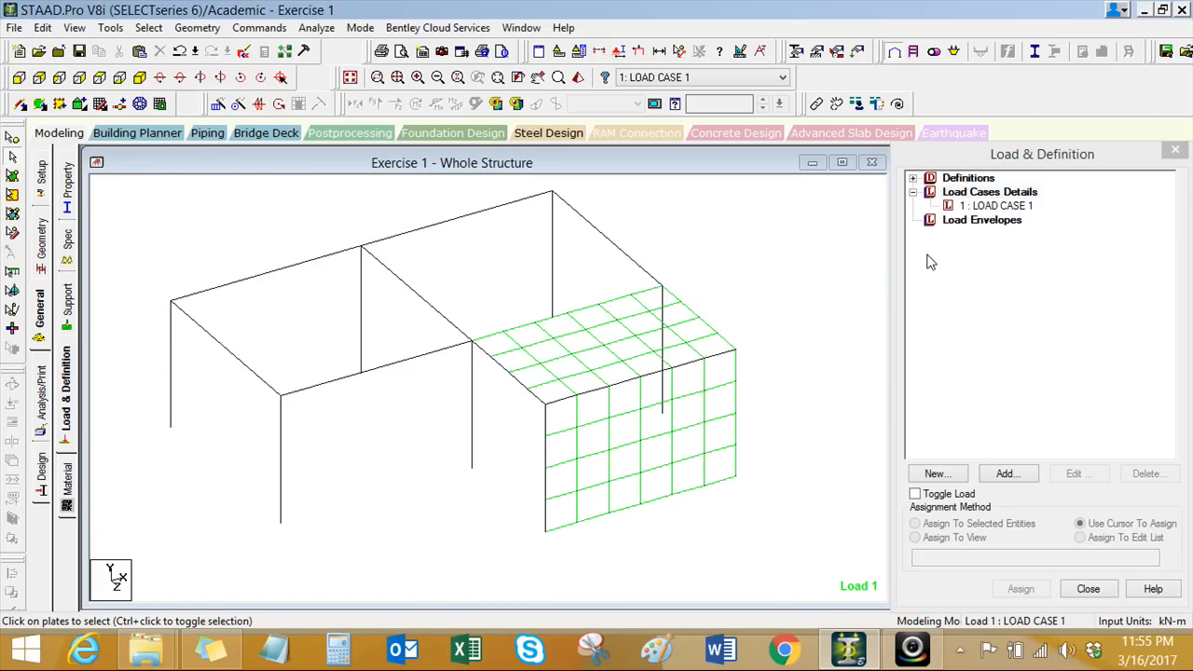
# Step: Add a selfweight load item in the Y direction with factor -1 to LOAD CASE 1
pyautogui.click(1016, 205)
pyautogui.click(1009, 474)
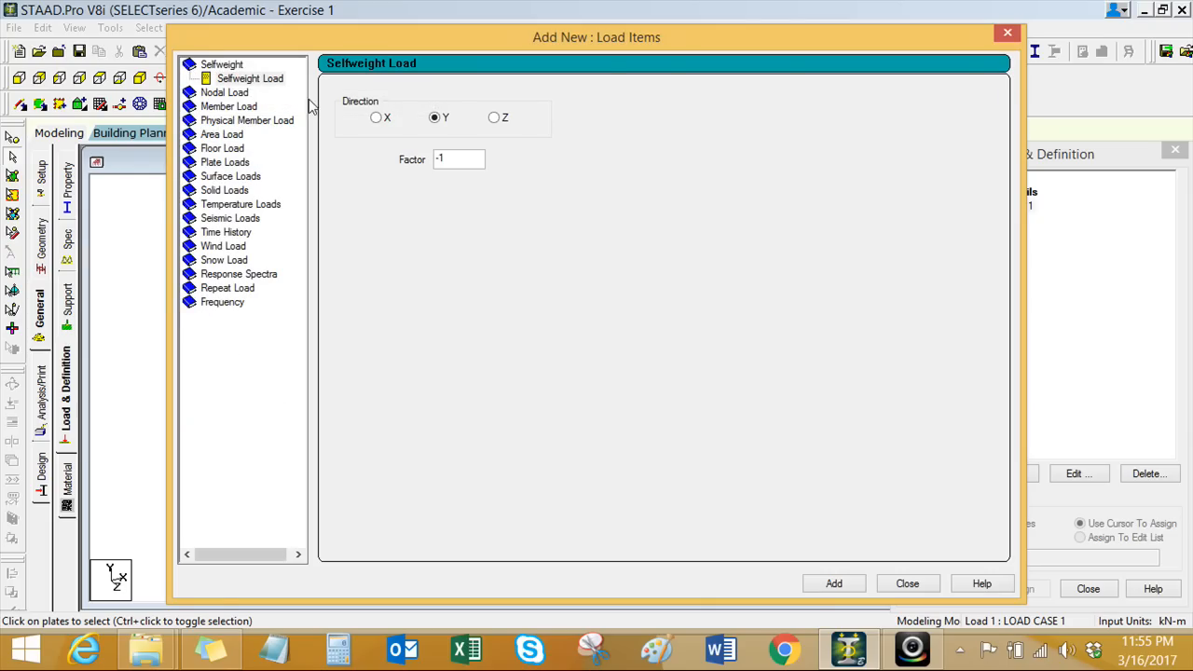
pyautogui.click(267, 81)
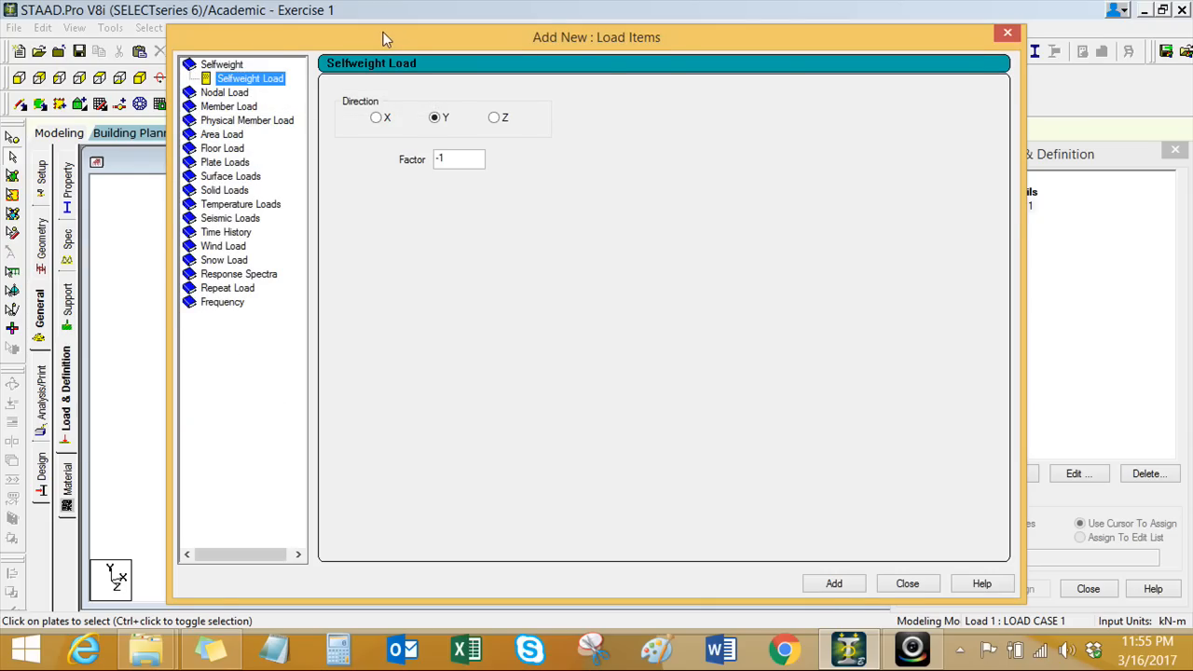
pyautogui.moveTo(384, 38); pyautogui.dragTo(295, 32)
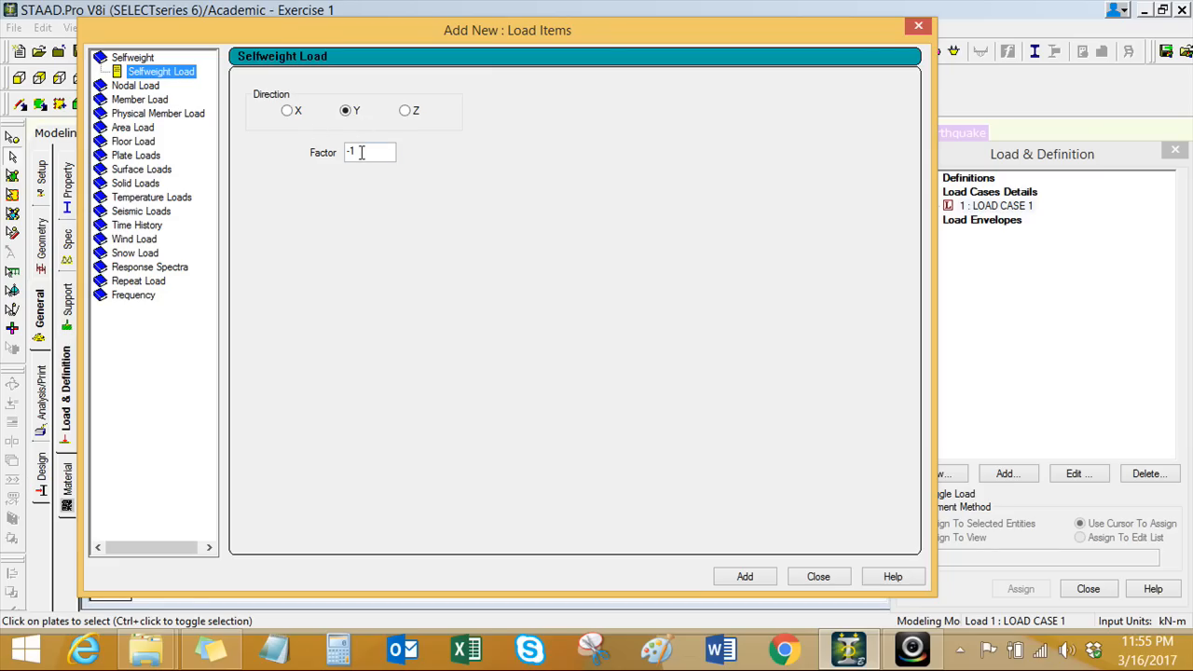
pyautogui.click(762, 580)
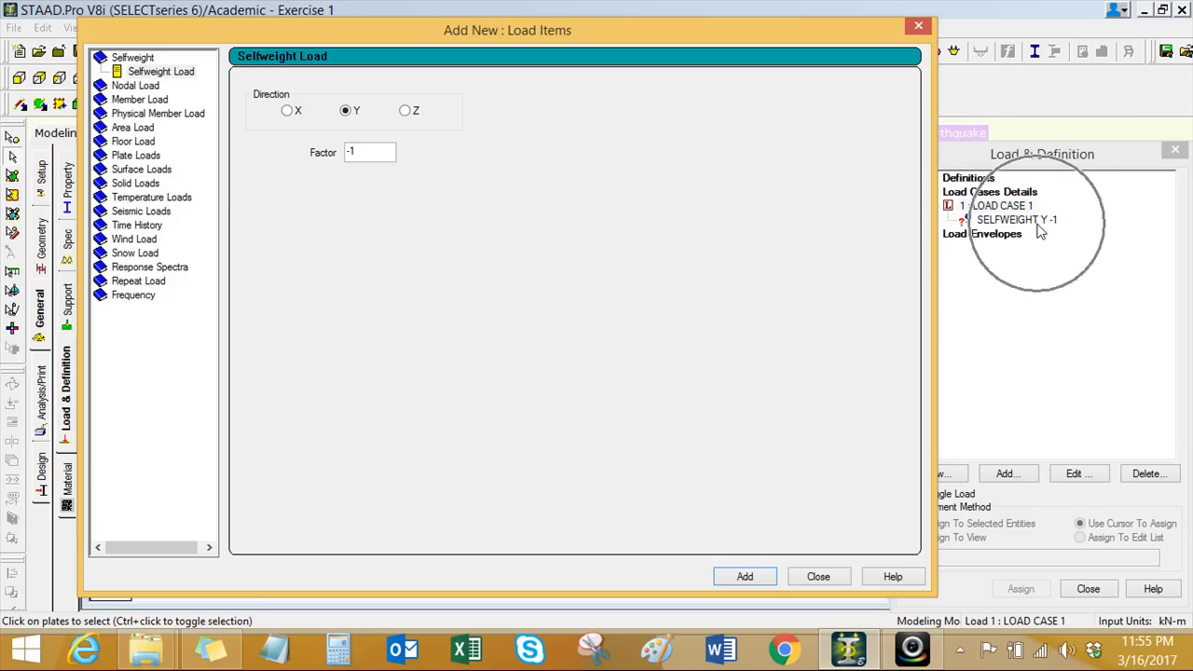
pyautogui.click(818, 576)
# Step: Assign the SELFWEIGHT Y -1 load to the whole view and save the model
pyautogui.click(1014, 219)
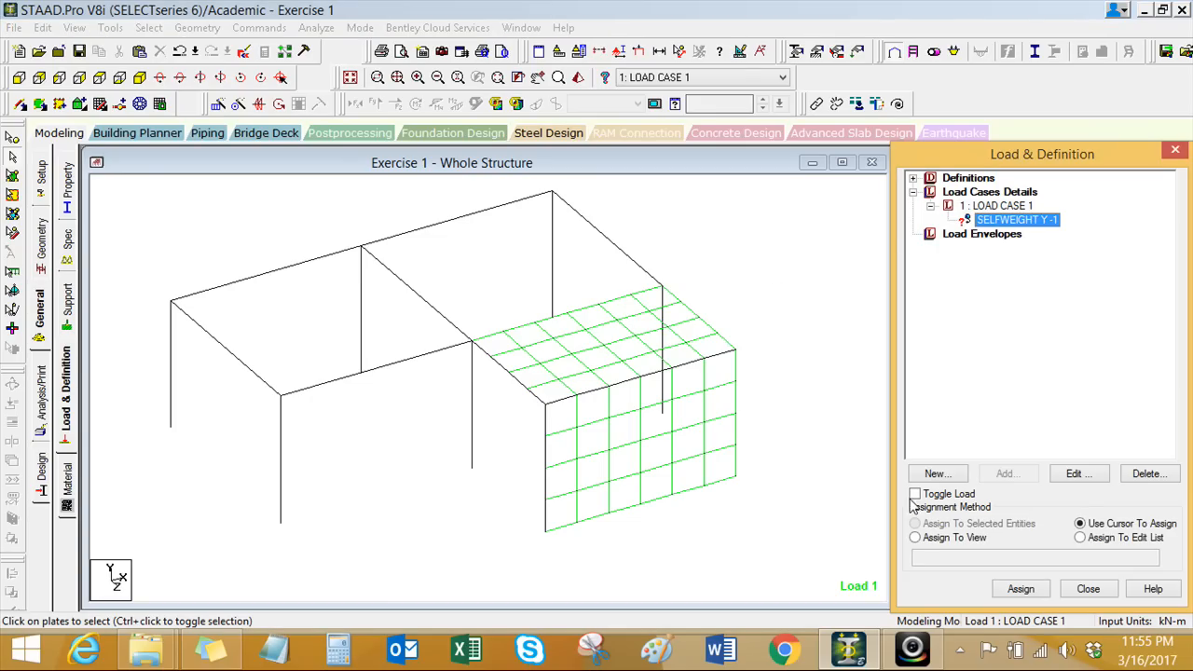
pyautogui.click(917, 537)
pyautogui.click(1018, 589)
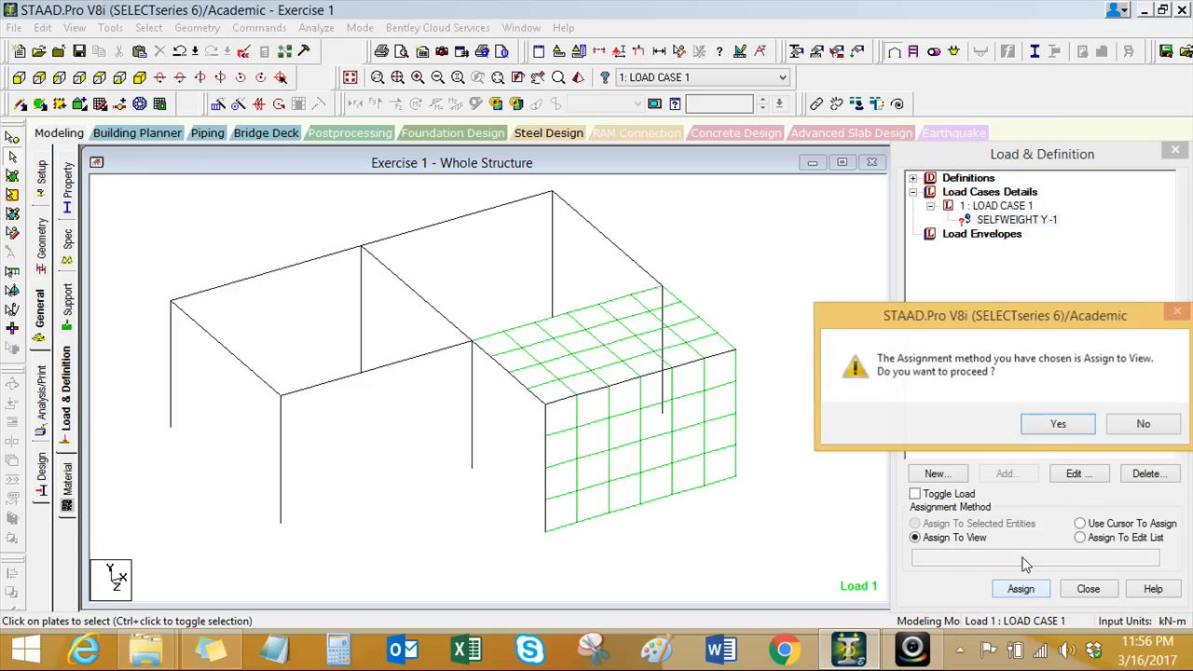
pyautogui.click(1053, 422)
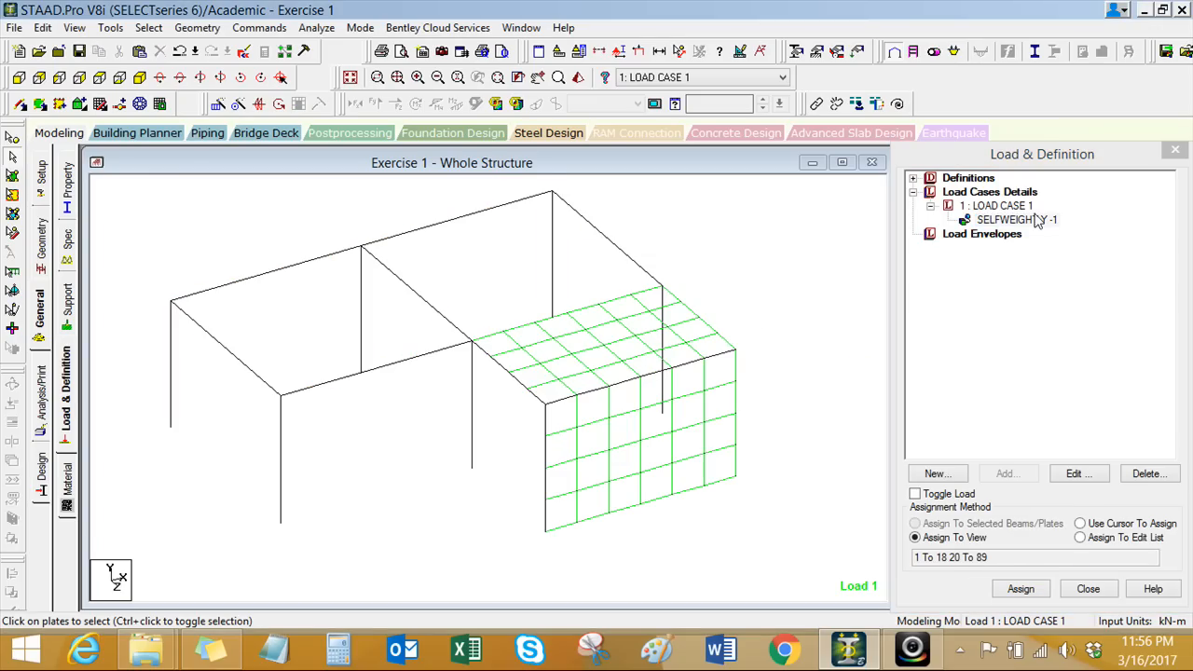
pyautogui.click(1028, 221)
pyautogui.click(722, 271)
pyautogui.hotkey('ctrl', 's')
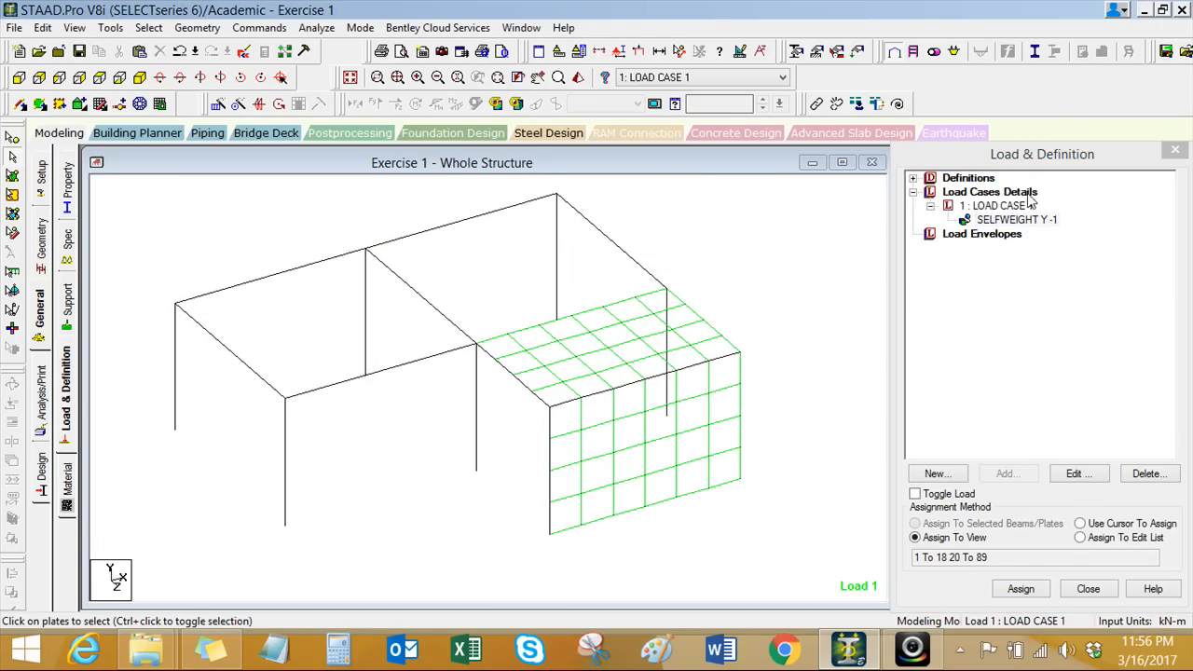
# Step: Start a new nodal load item of type Node for LOAD CASE 1
pyautogui.click(1022, 207)
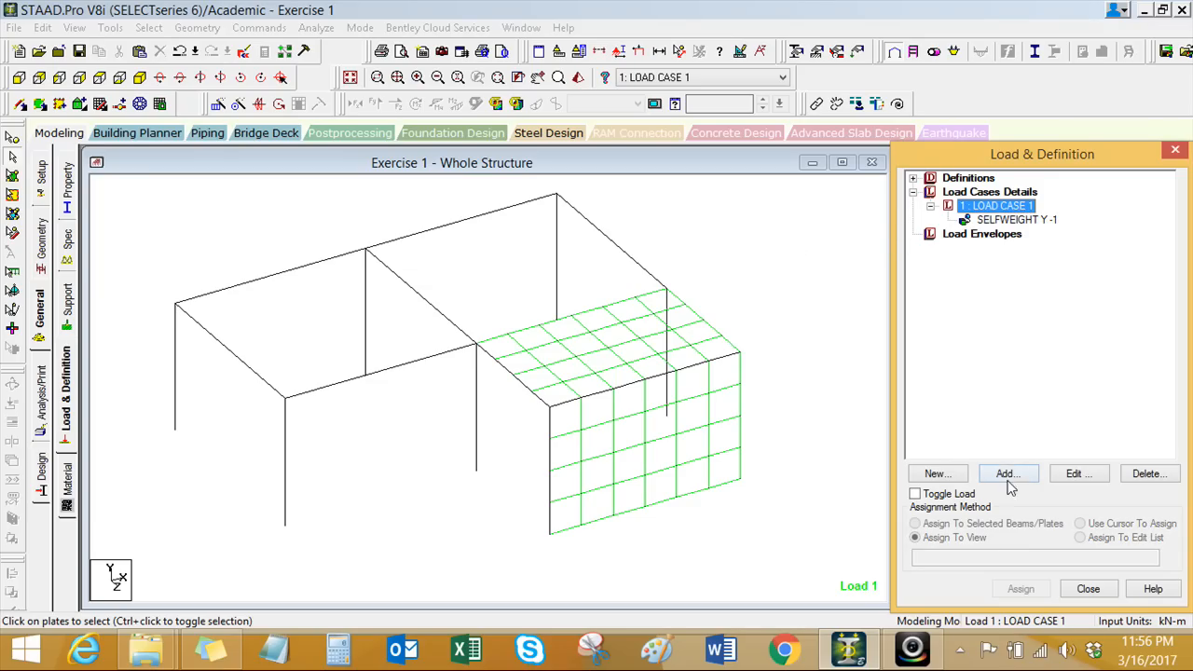
pyautogui.press('ctrl')
pyautogui.click(1004, 476)
pyautogui.moveTo(447, 39); pyautogui.dragTo(312, 42)
pyautogui.click(110, 90)
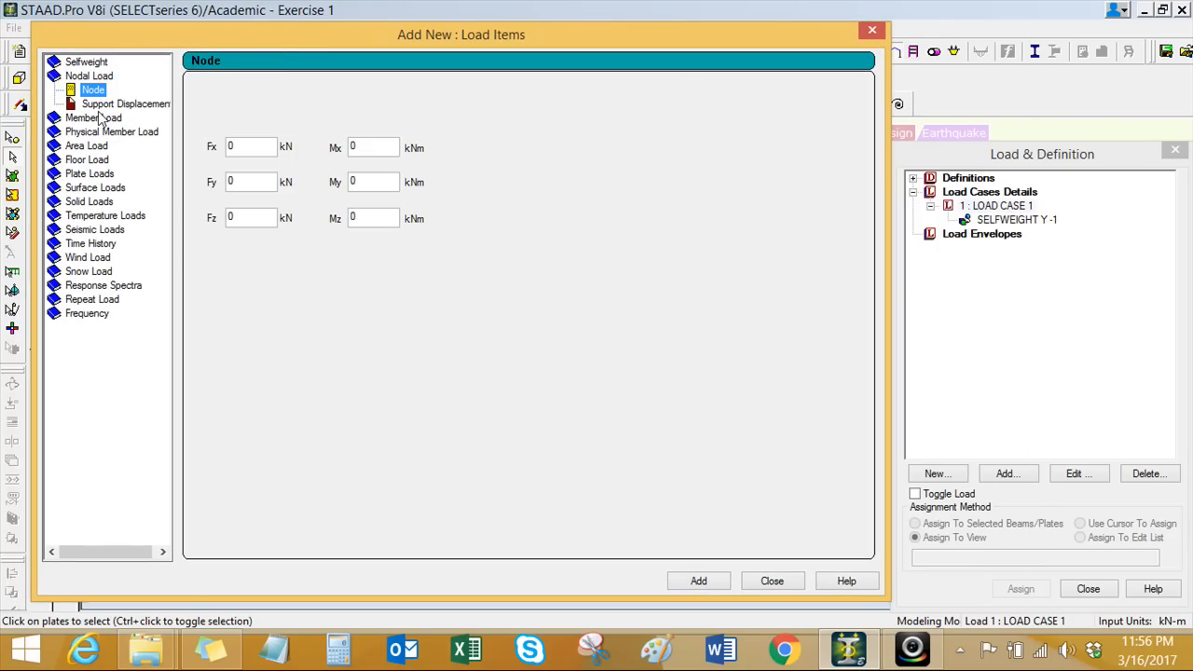
pyautogui.press('ctrl')
pyautogui.click(252, 146)
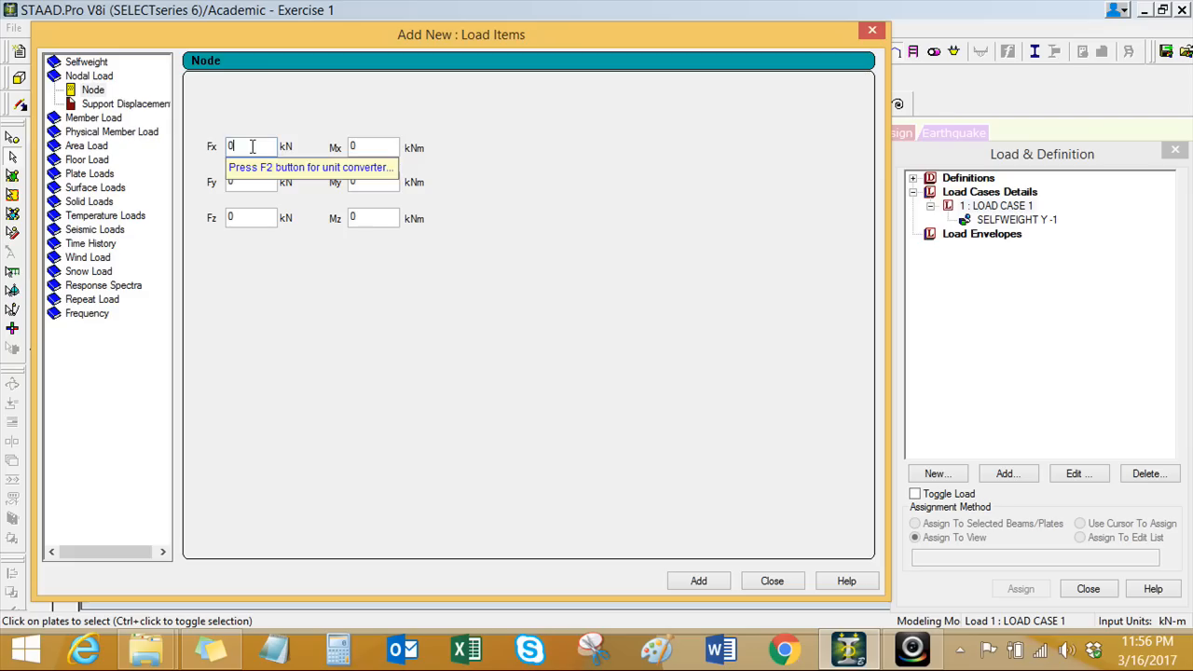
pyautogui.doubleClick(367, 147)
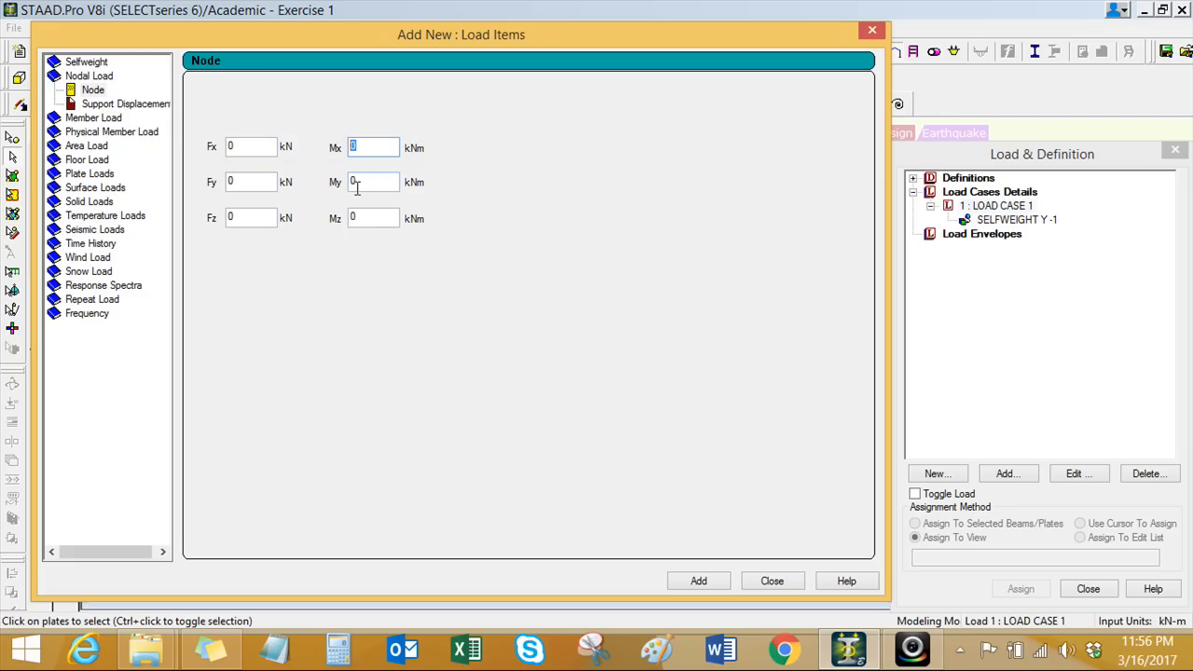
pyautogui.moveTo(305, 34); pyautogui.dragTo(588, 58)
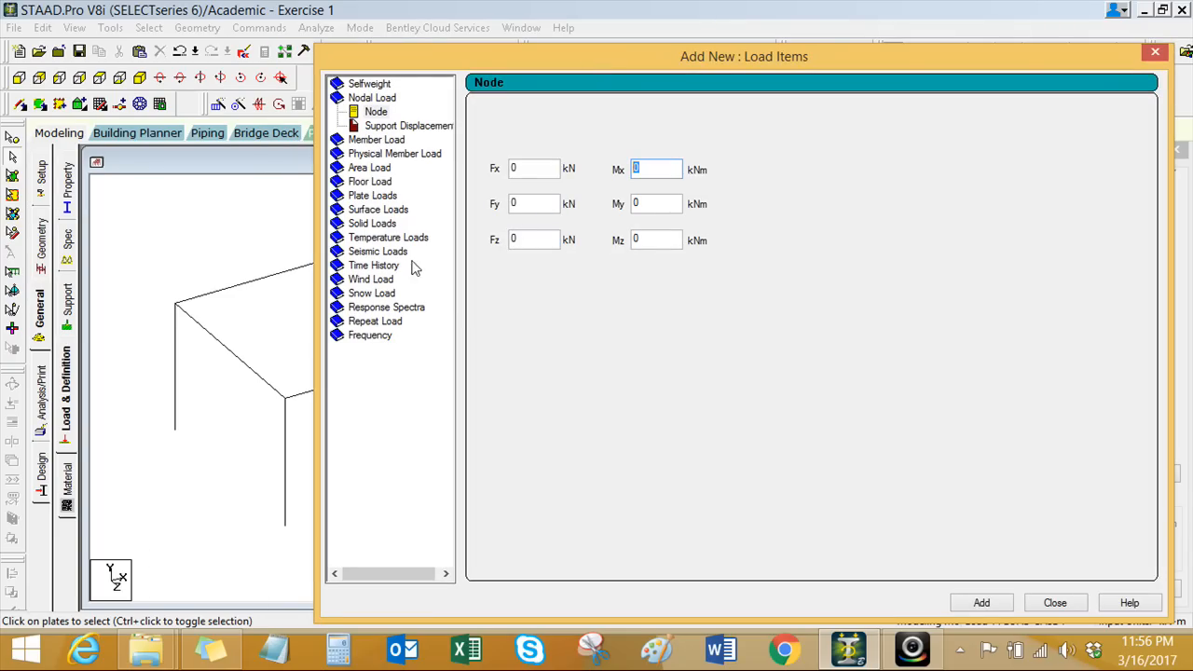
# Step: Set the nodal force Fx to 50 kN and add the load to LOAD CASE 1
pyautogui.doubleClick(546, 168)
pyautogui.write('10')
pyautogui.moveTo(763, 65); pyautogui.dragTo(658, 60)
pyautogui.doubleClick(424, 163)
pyautogui.write('50')
pyautogui.moveTo(563, 60); pyautogui.dragTo(550, 51)
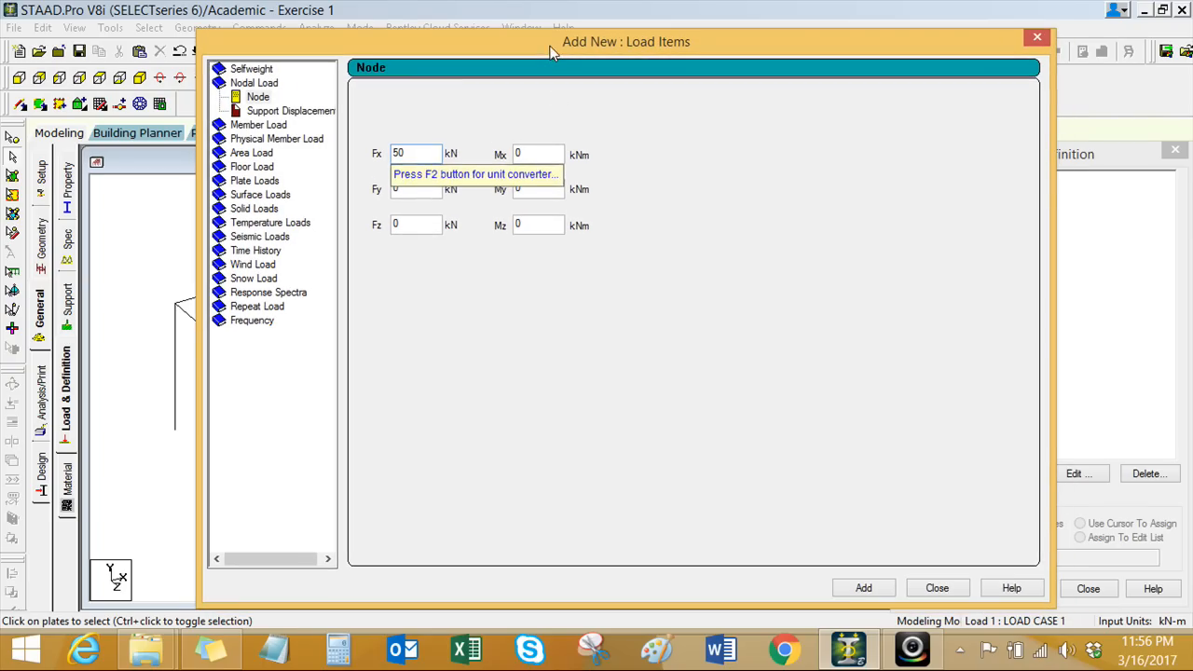
pyautogui.click(865, 589)
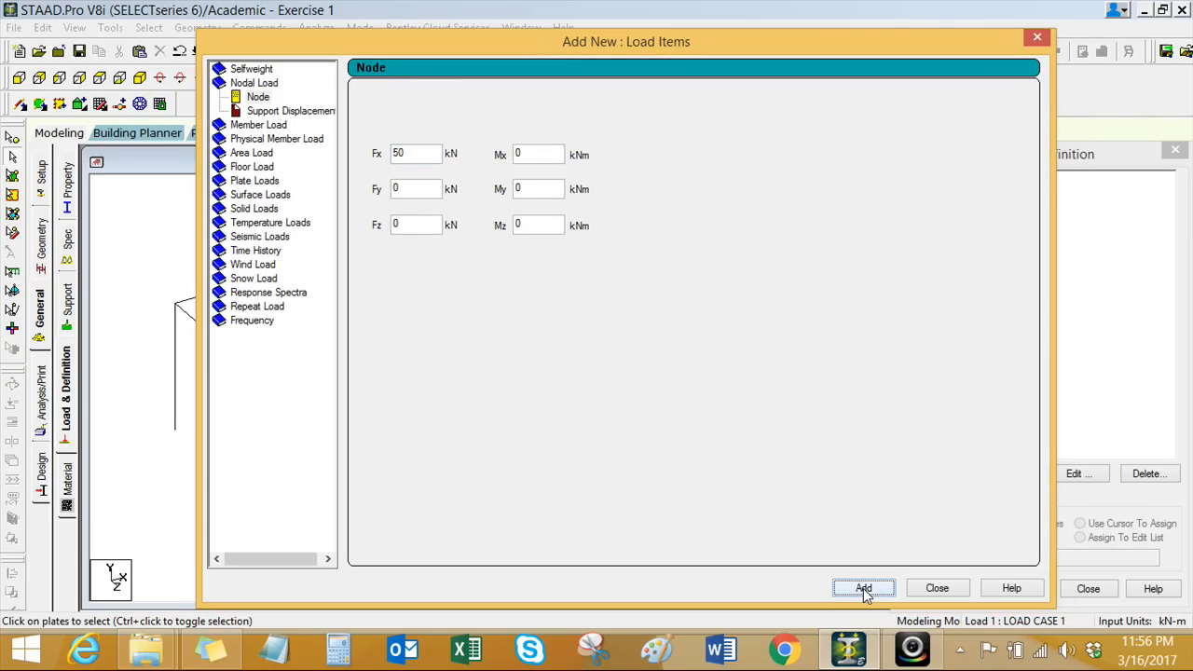
pyautogui.click(925, 590)
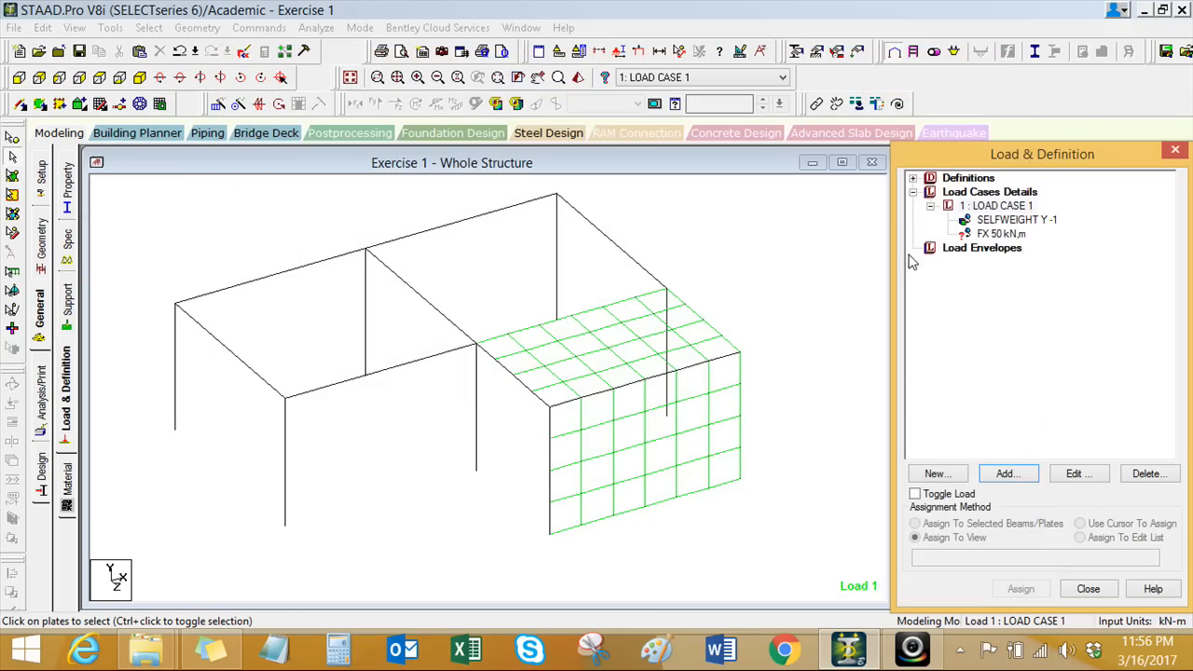
# Step: Assign the FX 50 kN nodal load to the top node of the frame's leftmost column
pyautogui.click(1002, 235)
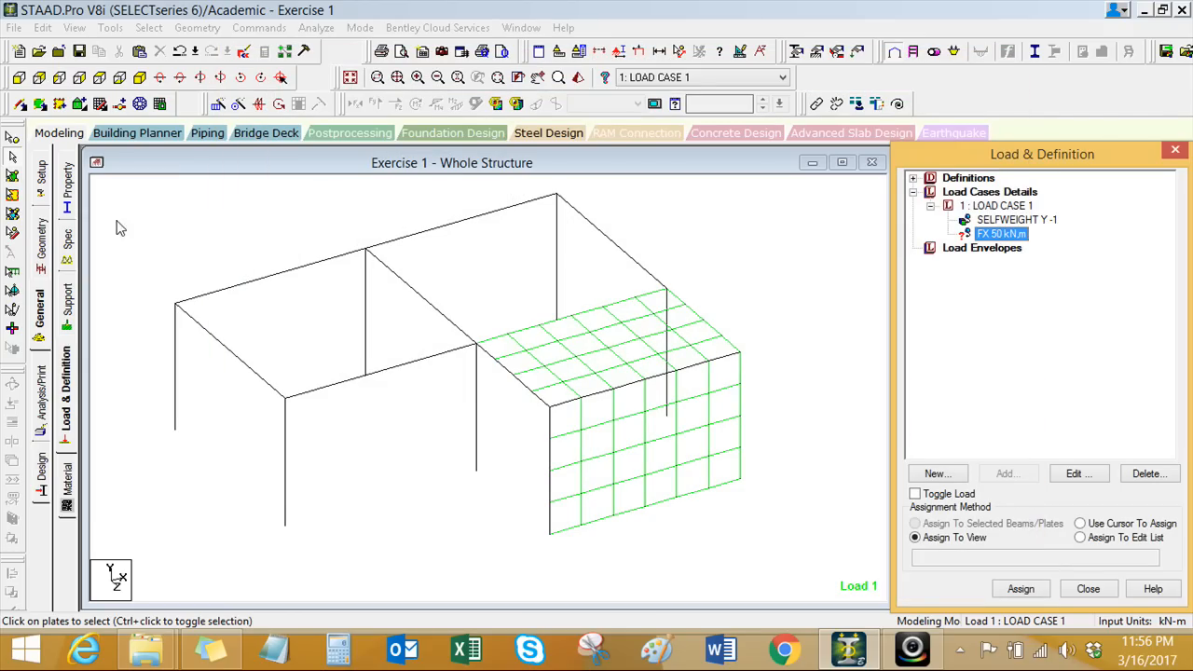
pyautogui.click(13, 156)
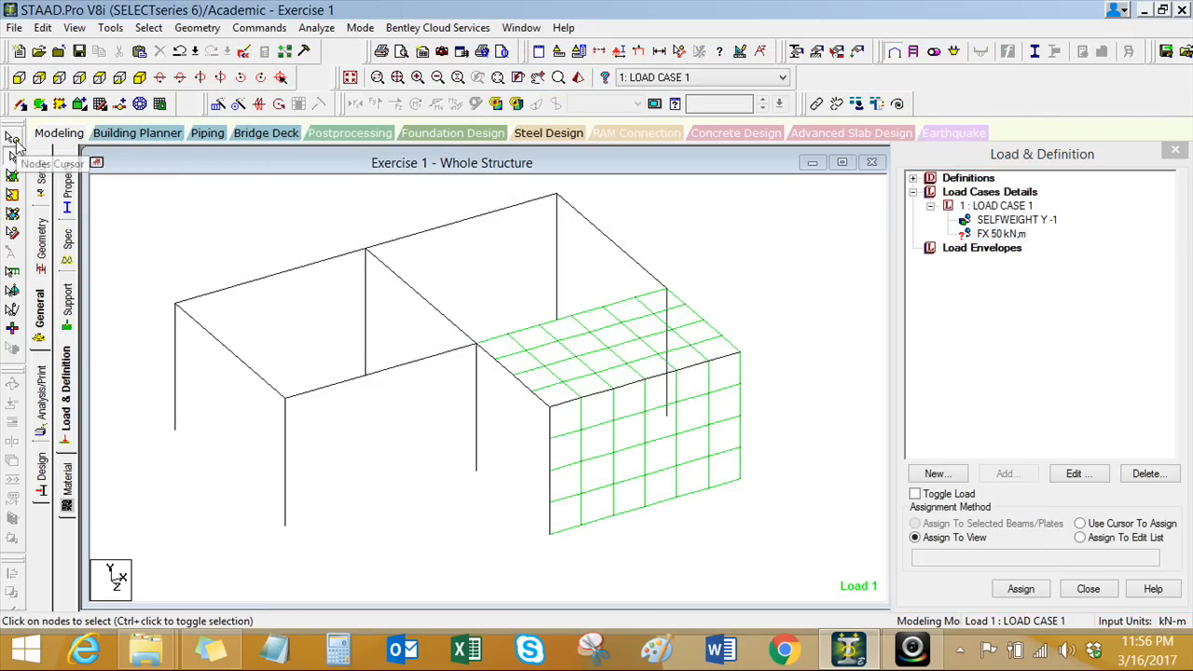
pyautogui.moveTo(161, 282); pyautogui.dragTo(184, 312)
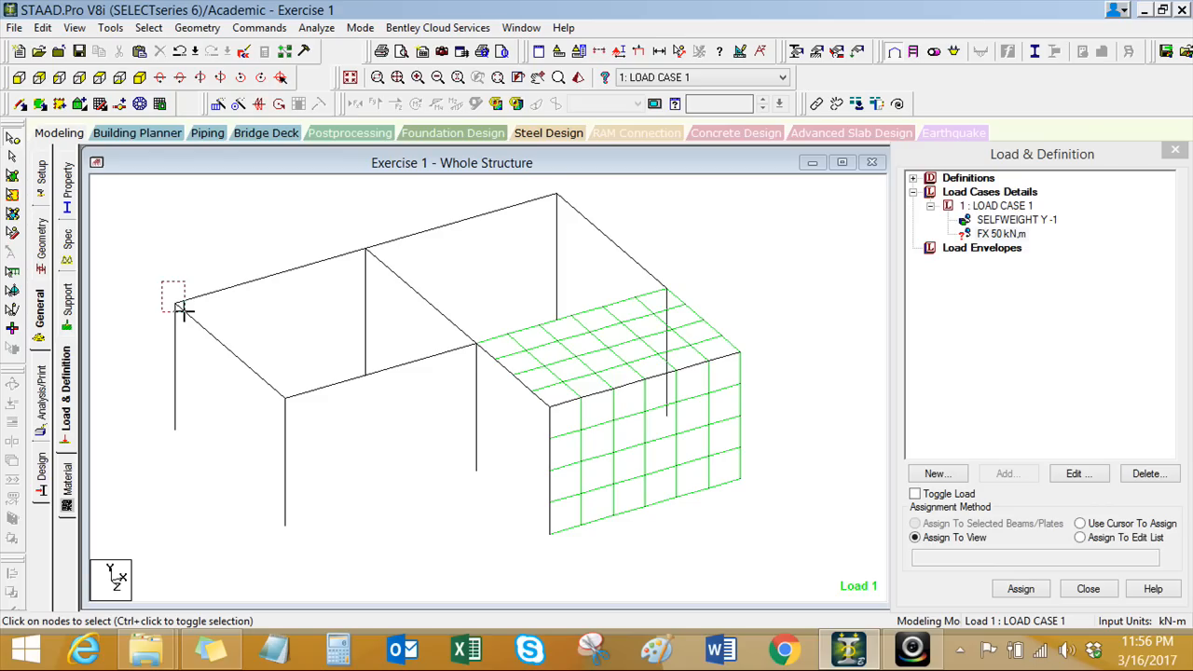
pyautogui.moveTo(184, 312); pyautogui.dragTo(187, 315)
pyautogui.click(200, 259)
pyautogui.scroll(-1, 273, 329)
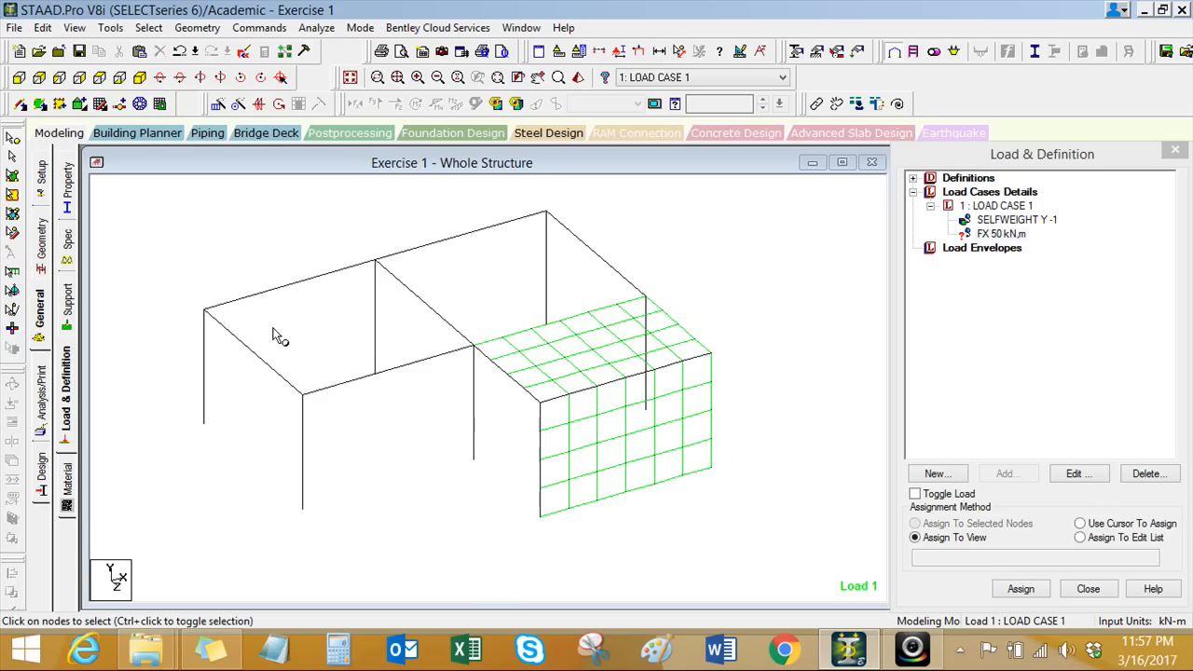
pyautogui.moveTo(273, 330); pyautogui.dragTo(260, 352, button='middle')
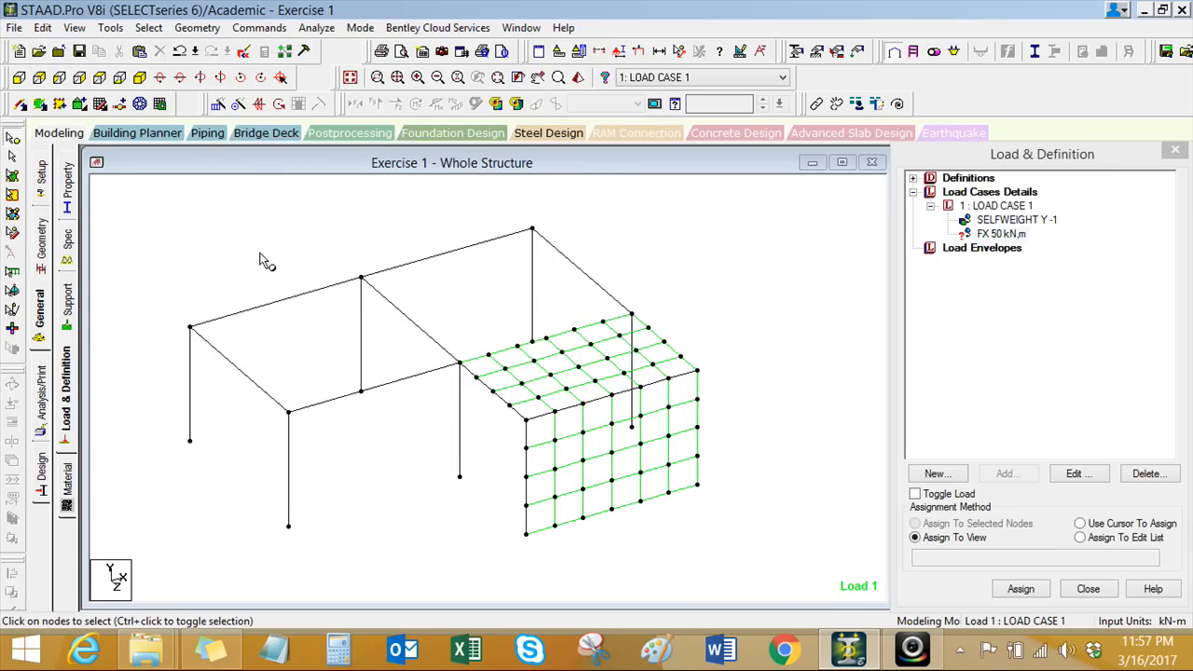
pyautogui.moveTo(167, 312); pyautogui.dragTo(224, 341)
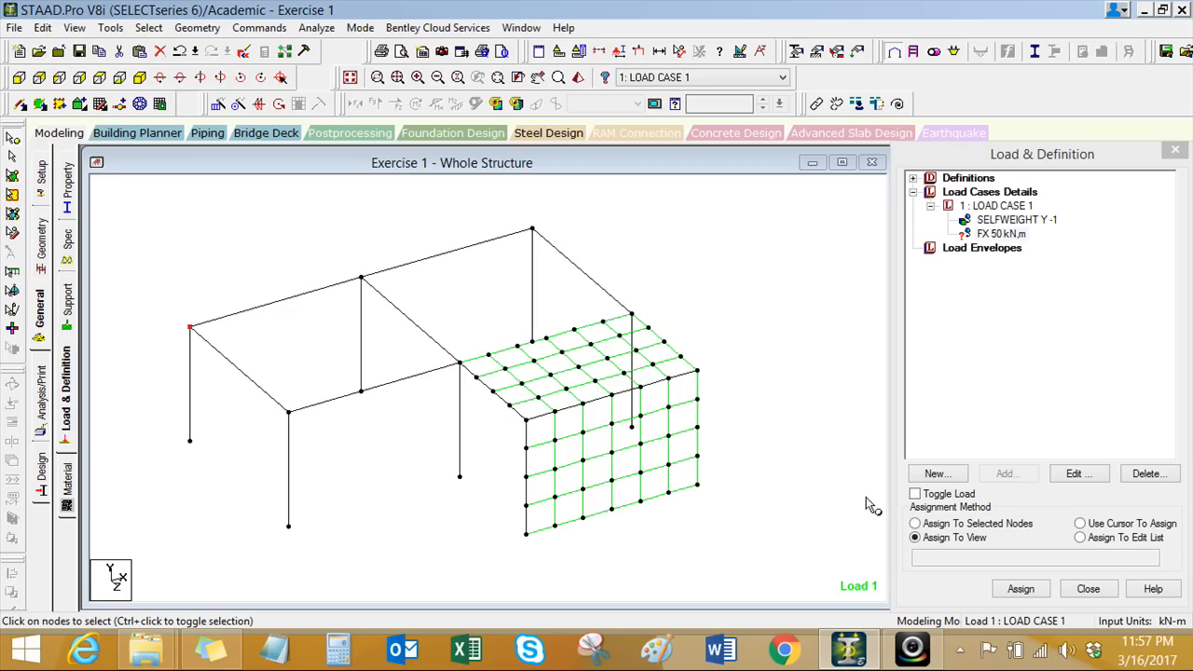
pyautogui.click(974, 524)
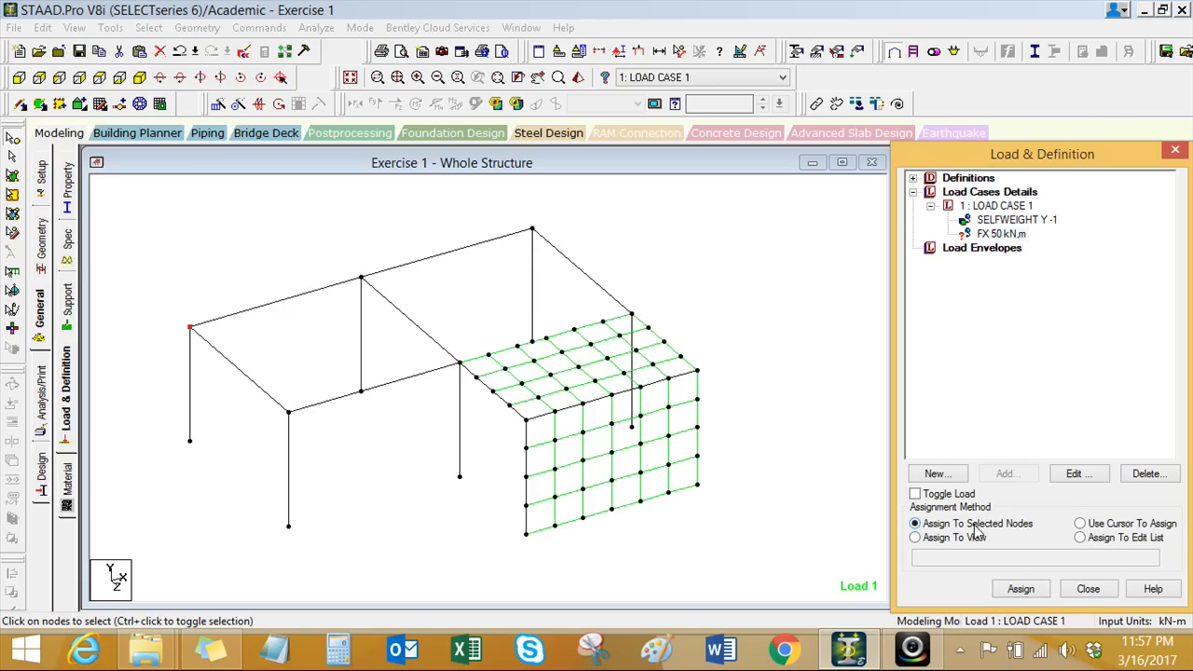
pyautogui.click(1021, 589)
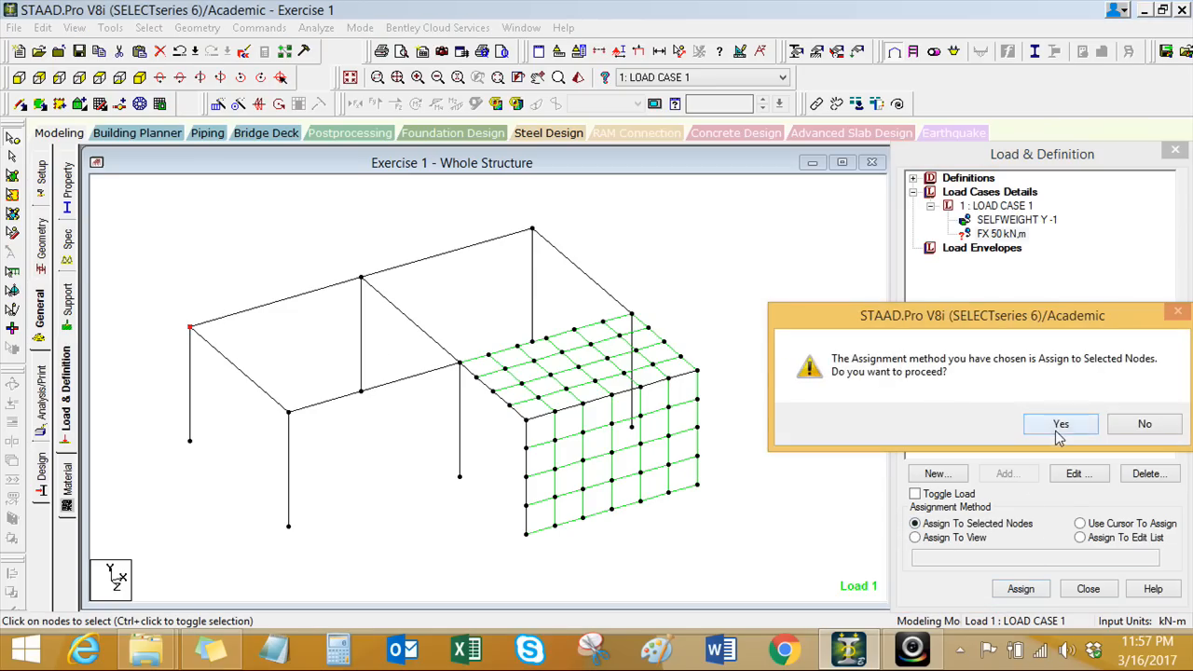
pyautogui.click(985, 422)
# Step: Open the diagram scale settings for the structure view and turn on immediate application of changes
pyautogui.scroll(-5, 267, 345)
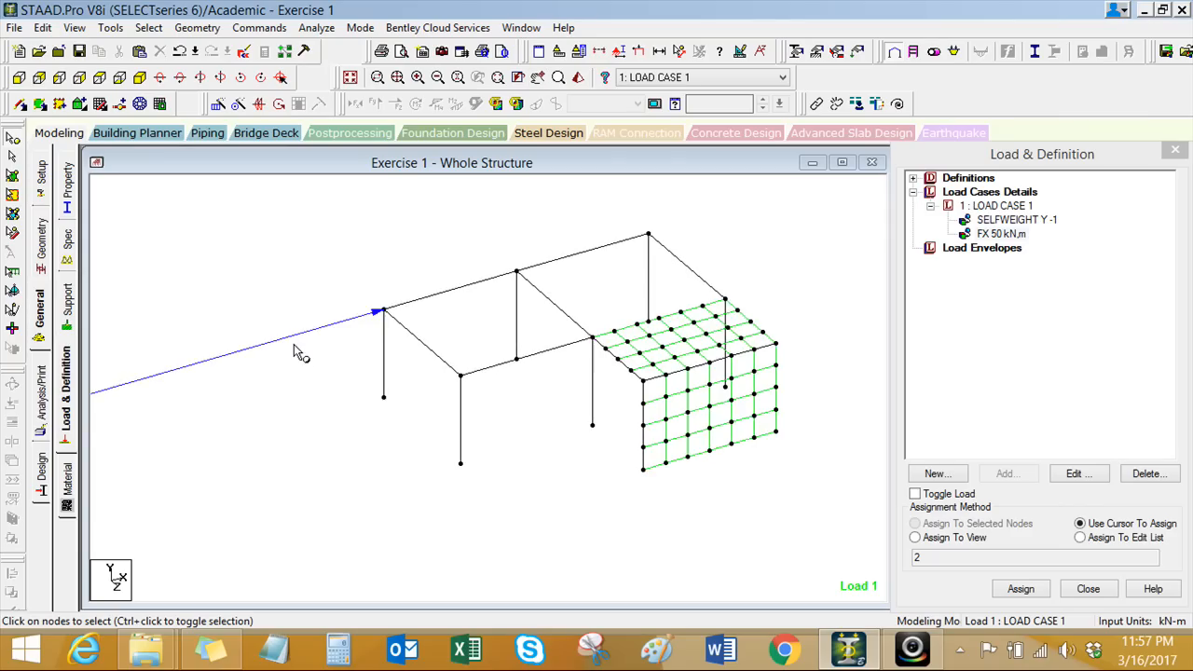
pyautogui.scroll(4, 470, 383)
pyautogui.moveTo(406, 291); pyautogui.dragTo(274, 346, button='middle')
pyautogui.scroll(-1, 291, 310)
pyautogui.scroll(-1, 304, 319)
pyautogui.rightClick(318, 235)
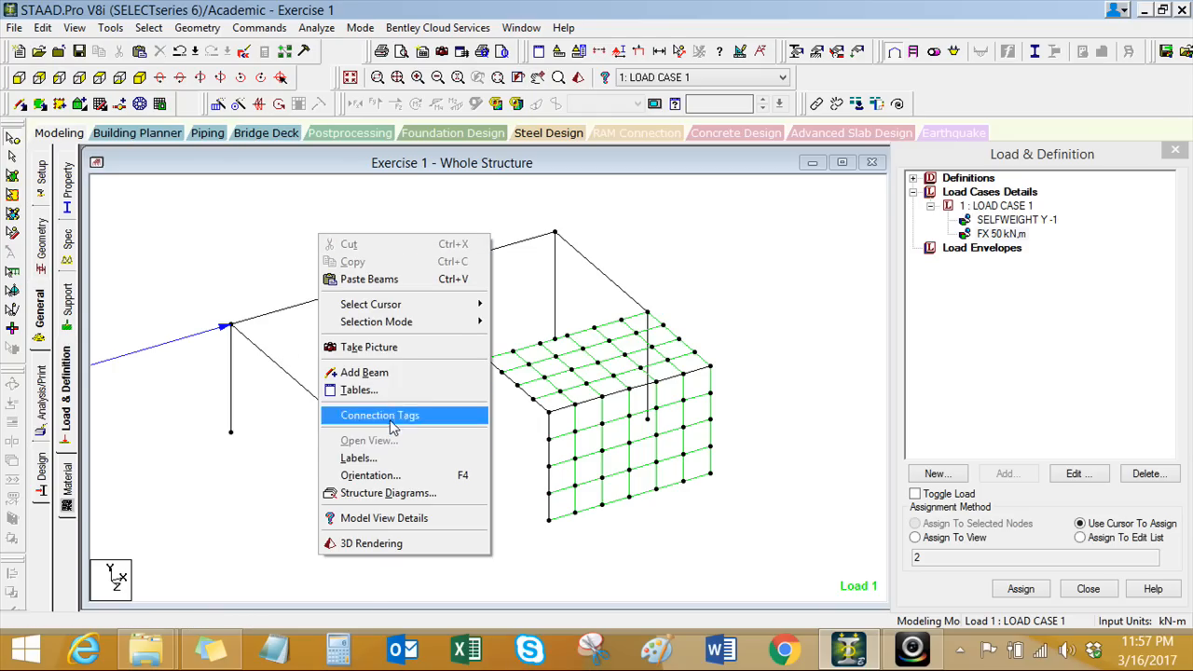
pyautogui.click(378, 457)
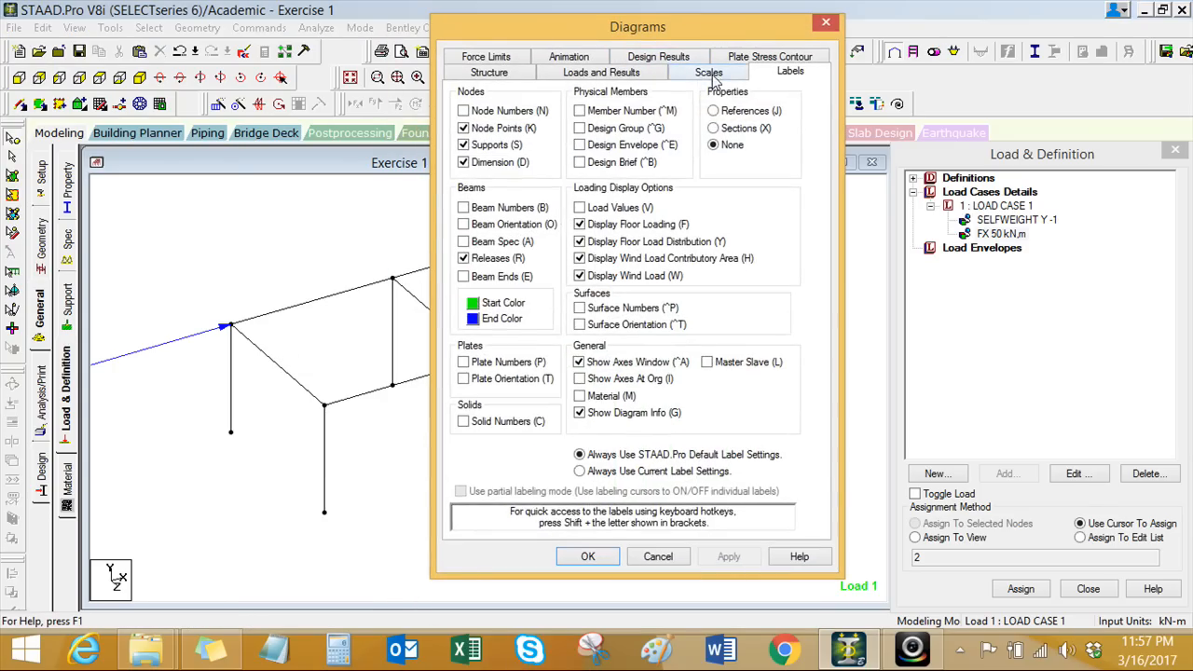
pyautogui.click(709, 73)
pyautogui.click(733, 103)
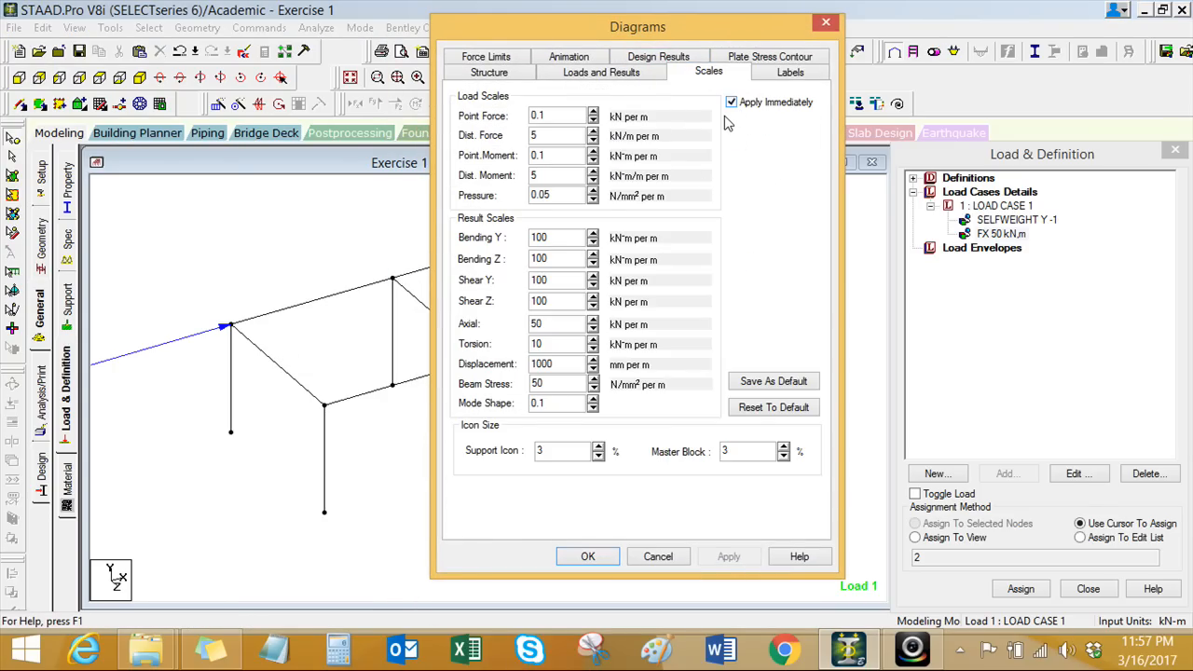
# Step: Set the Point Force load scale to 15 kN per m and accept the diagram settings
pyautogui.click(594, 111)
pyautogui.click(593, 111)
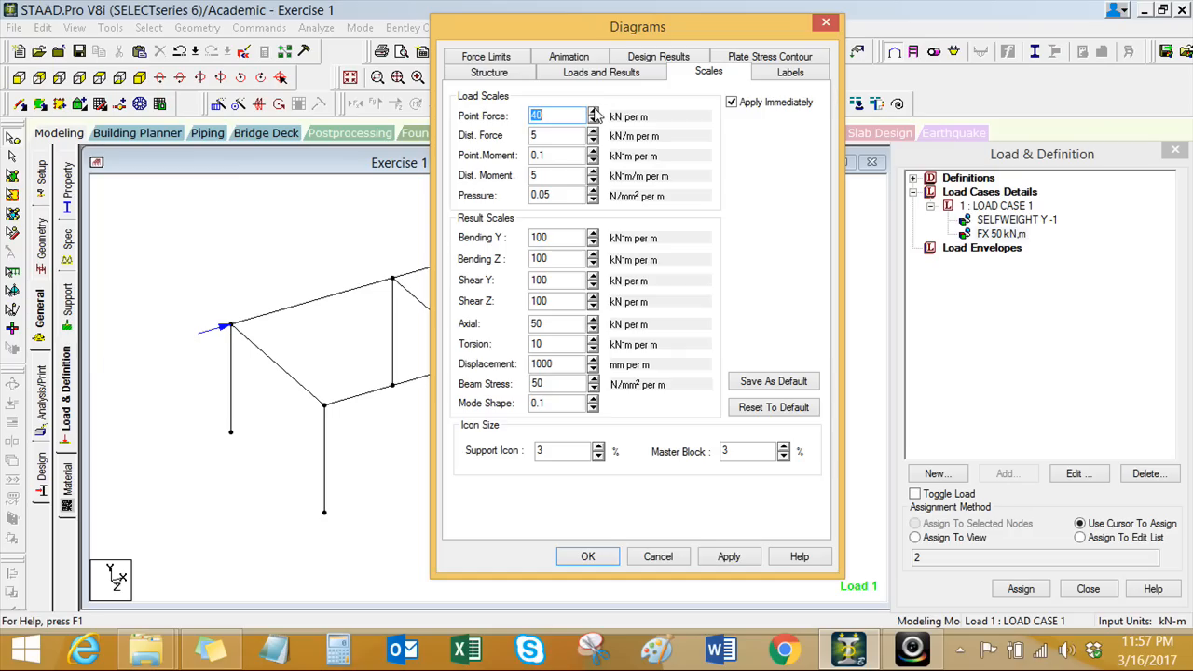
pyautogui.click(594, 120)
pyautogui.click(594, 119)
pyautogui.click(594, 120)
pyautogui.click(594, 111)
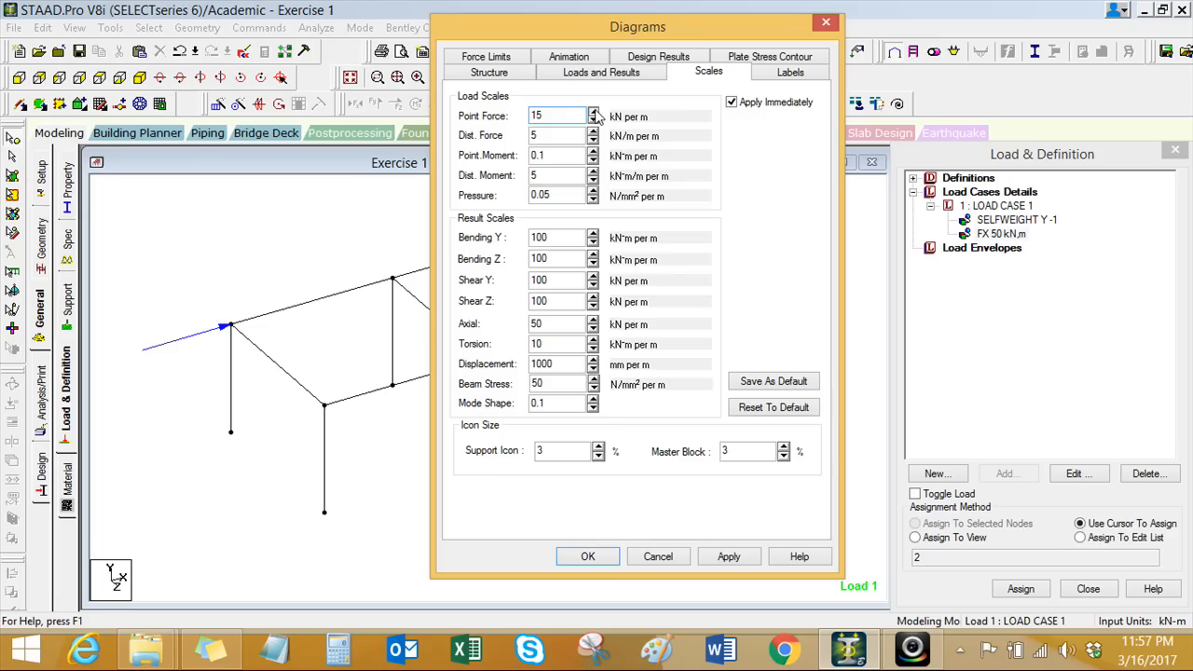
pyautogui.click(589, 556)
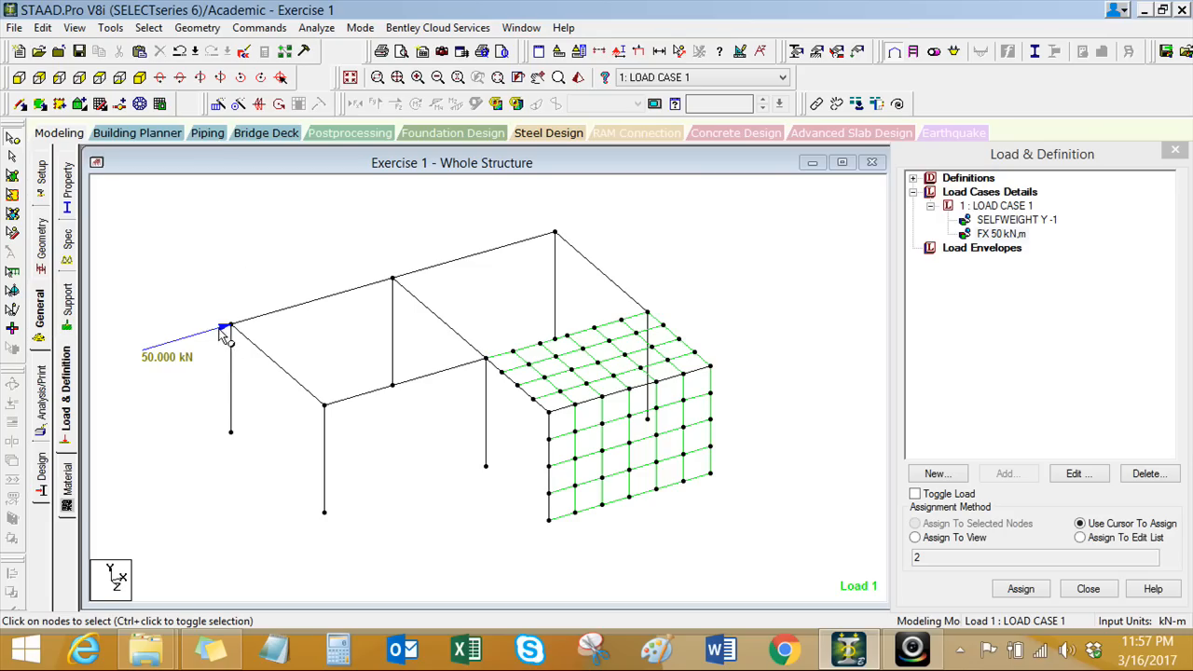
# Step: Edit the FX 50 kN nodal load to include a moment Mz of 20 kNm
pyautogui.doubleClick(999, 235)
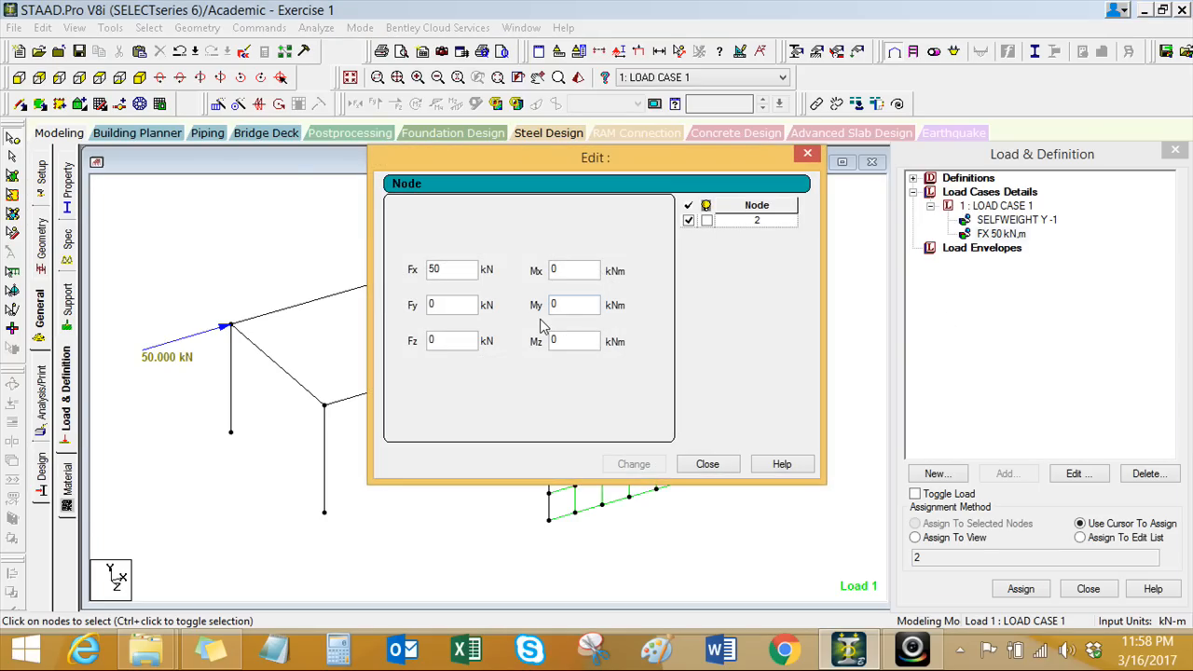
pyautogui.doubleClick(573, 343)
pyautogui.write('20')
pyautogui.click(633, 463)
pyautogui.click(709, 463)
pyautogui.click(1020, 234)
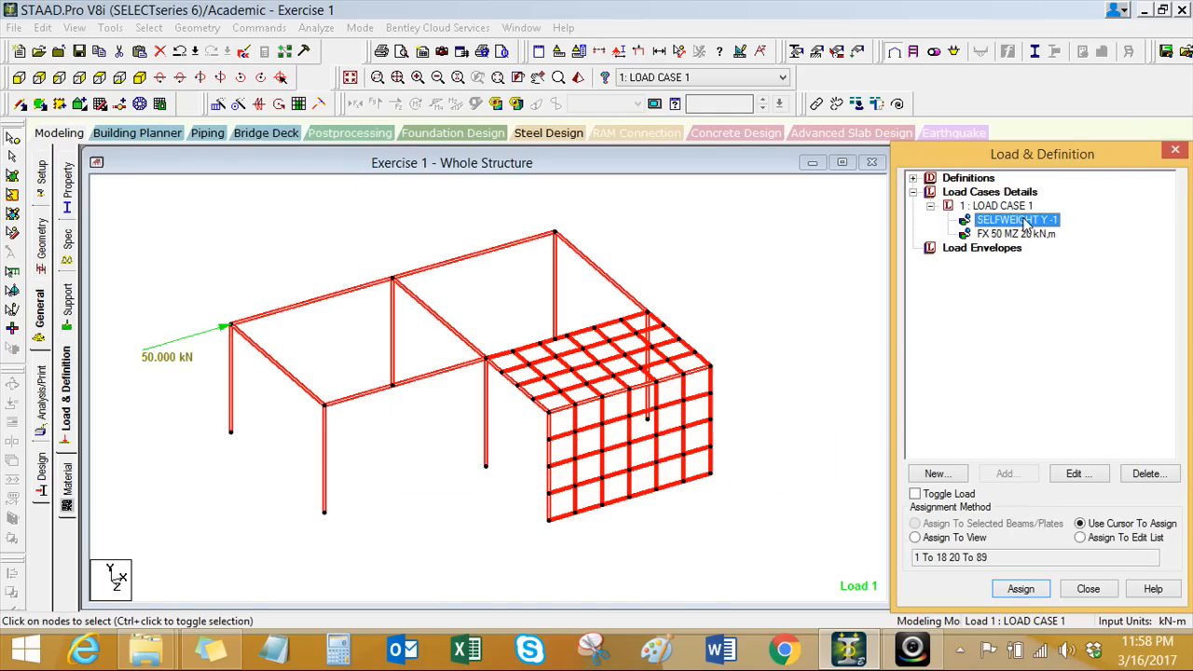
pyautogui.click(234, 384)
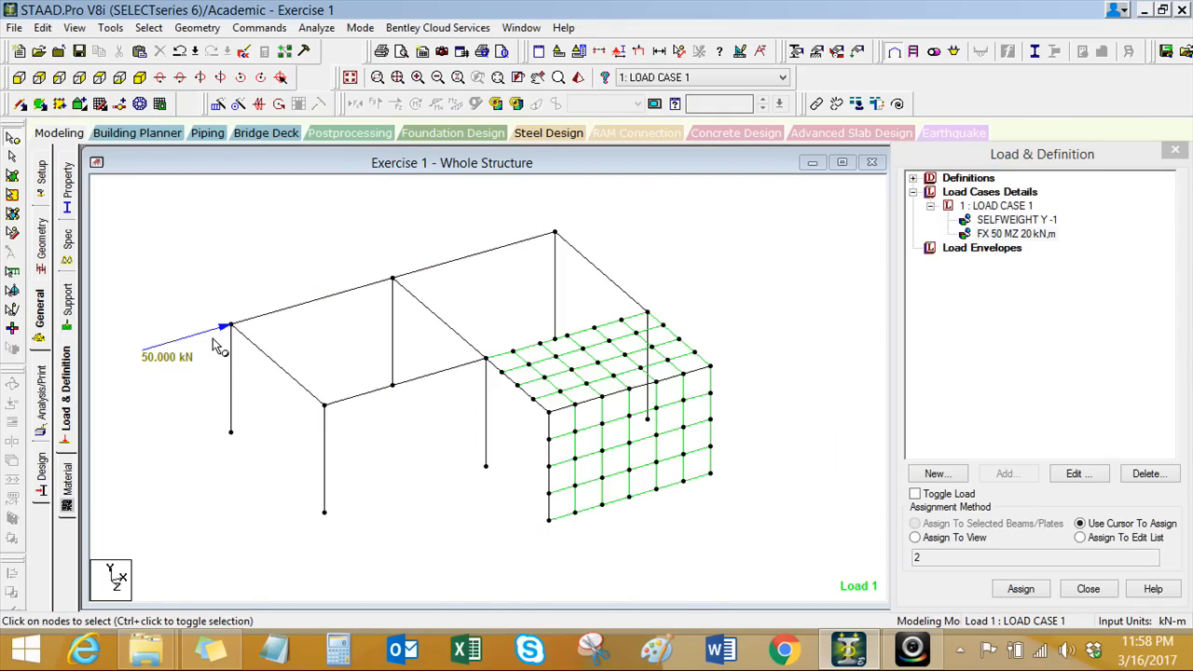
# Step: Check the nodal load's force and moment values and its display on the frame
pyautogui.doubleClick(997, 234)
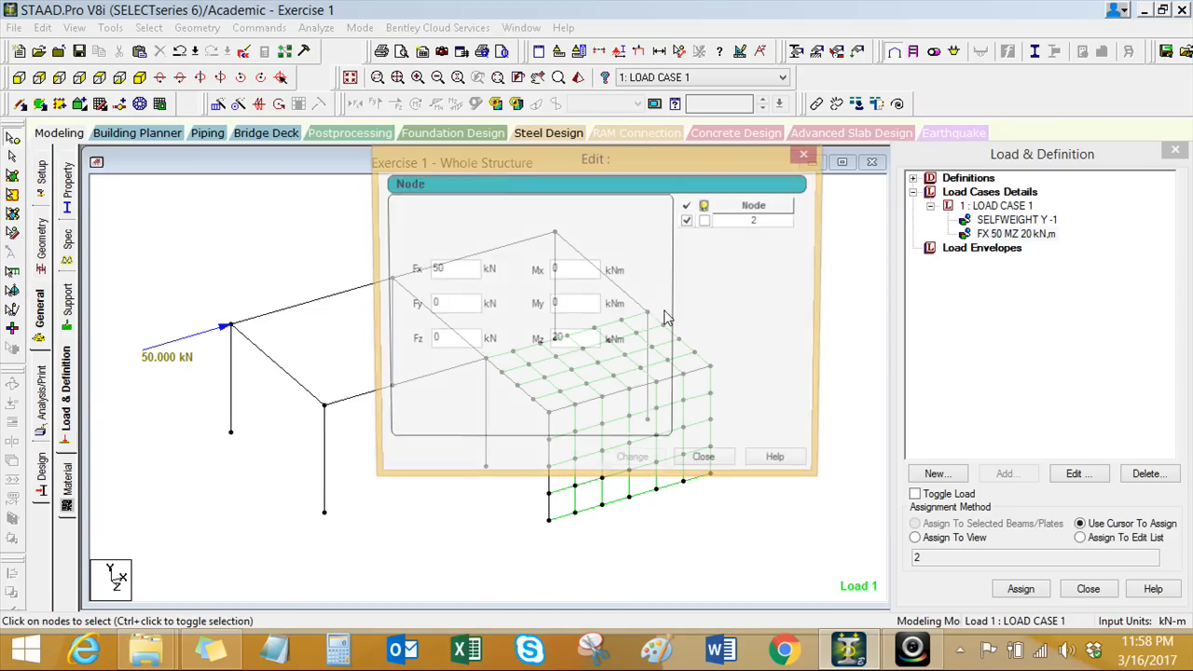
pyautogui.click(808, 153)
pyautogui.rightClick(313, 244)
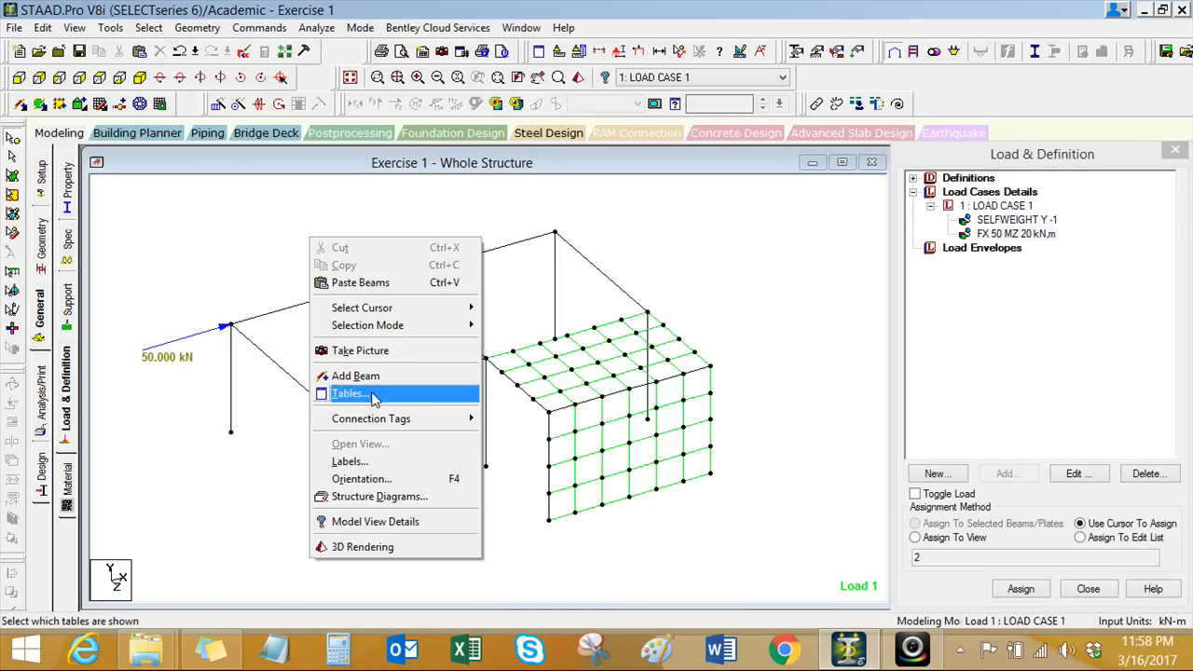
pyautogui.click(262, 246)
pyautogui.scroll(-10, 380, 353)
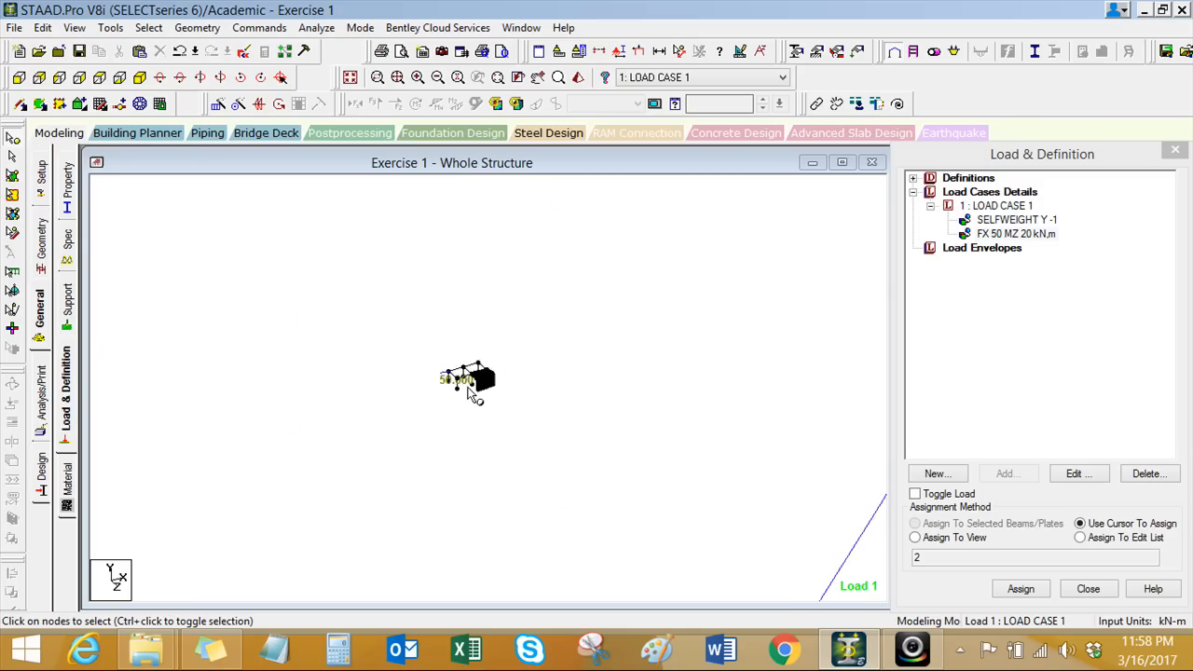
pyautogui.scroll(8, 471, 392)
pyautogui.scroll(5, 431, 384)
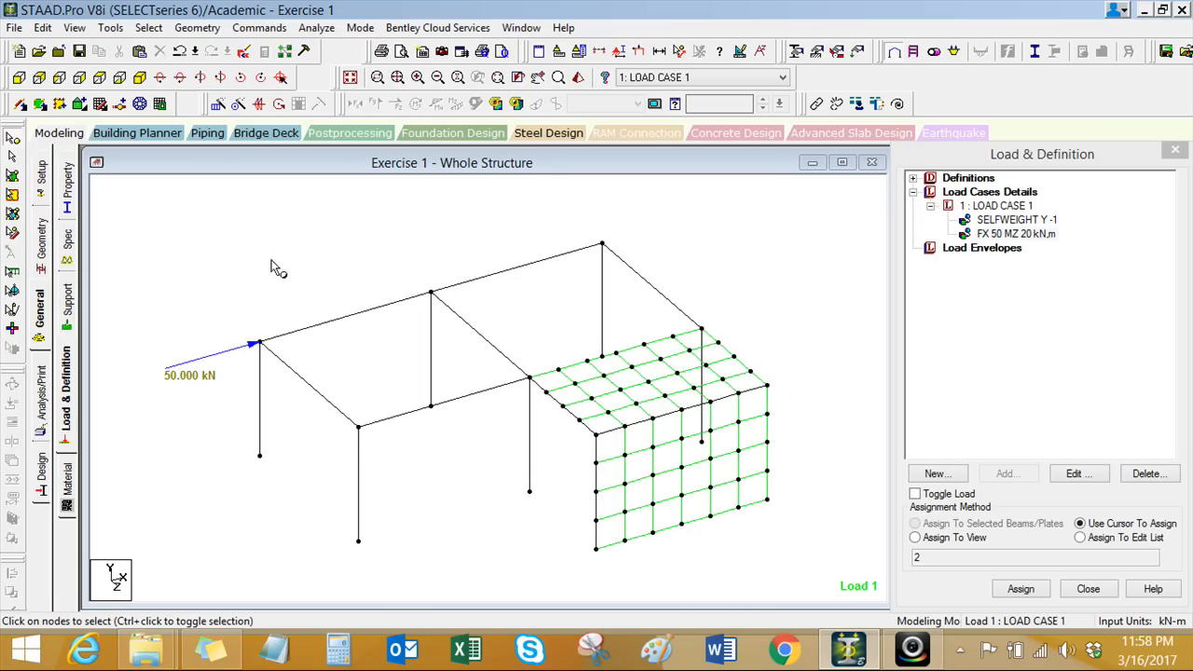
# Step: Turn on immediate scale updates and set the Point Moment load scale one increment below 20 kN-m per m
pyautogui.rightClick(271, 262)
pyautogui.click(322, 484)
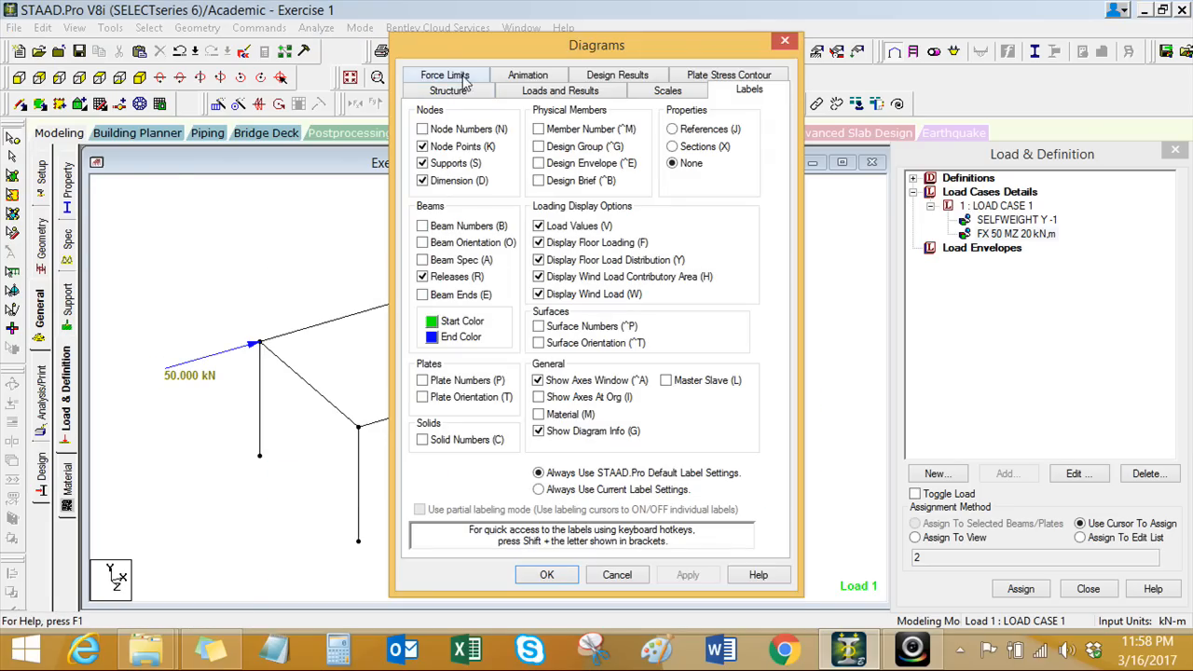
pyautogui.moveTo(488, 48); pyautogui.dragTo(488, 34)
pyautogui.click(650, 80)
pyautogui.click(691, 107)
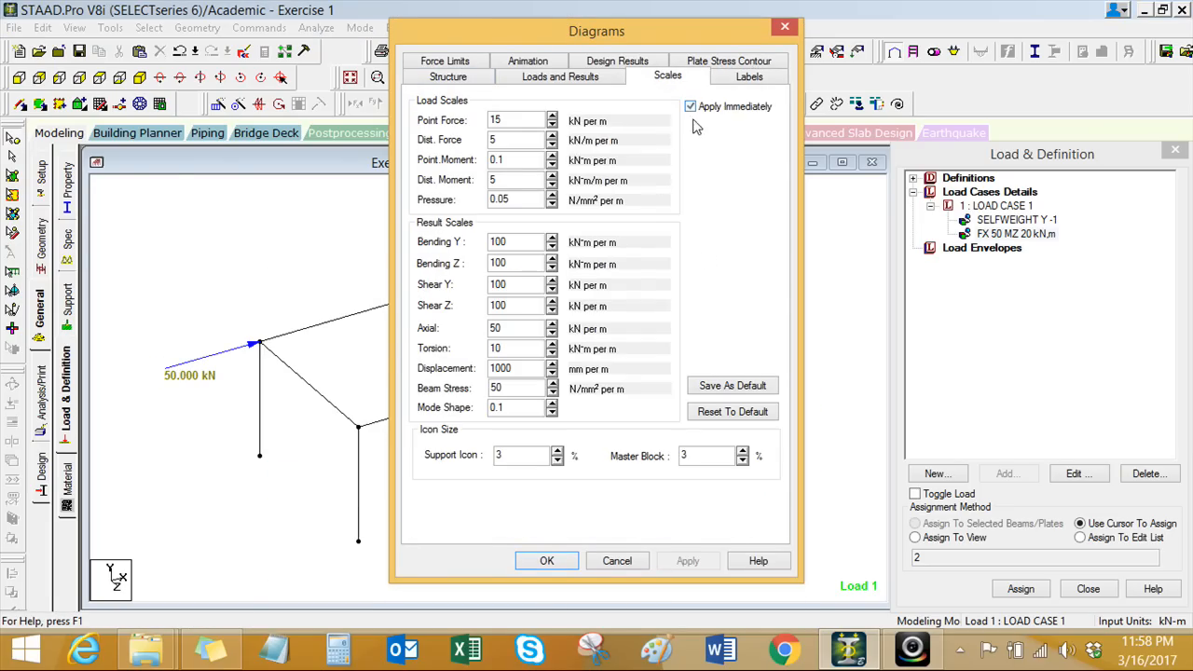
pyautogui.click(552, 156)
pyautogui.click(552, 155)
pyautogui.click(552, 155)
pyautogui.click(551, 156)
pyautogui.click(551, 156)
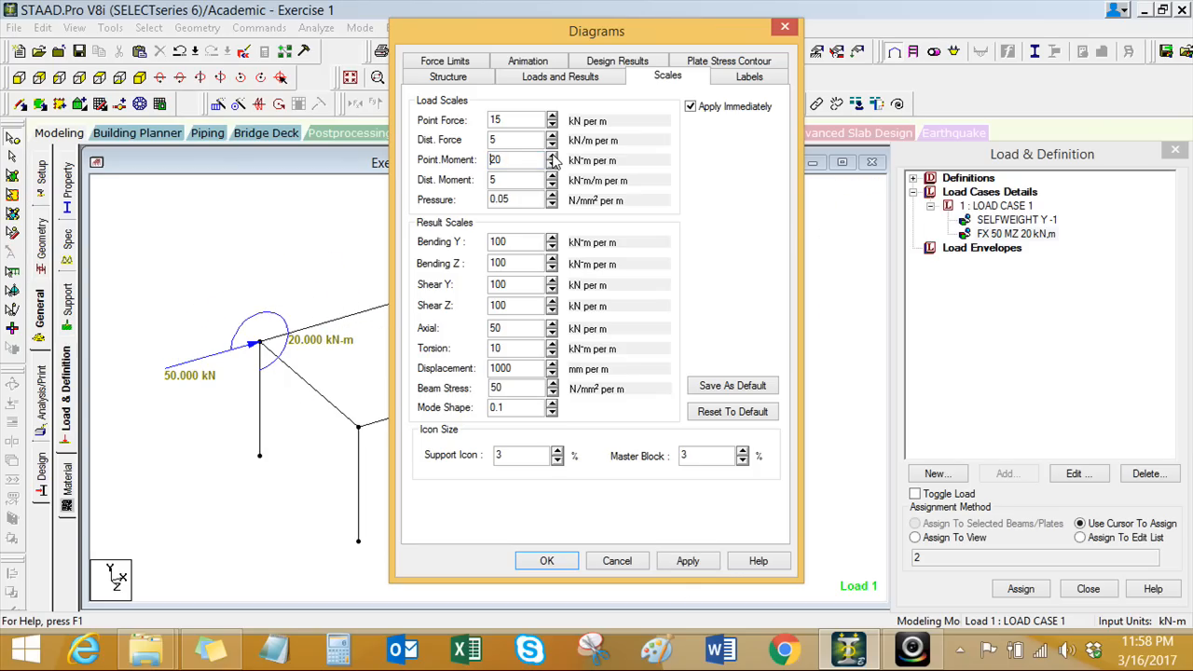
pyautogui.click(552, 165)
pyautogui.click(546, 561)
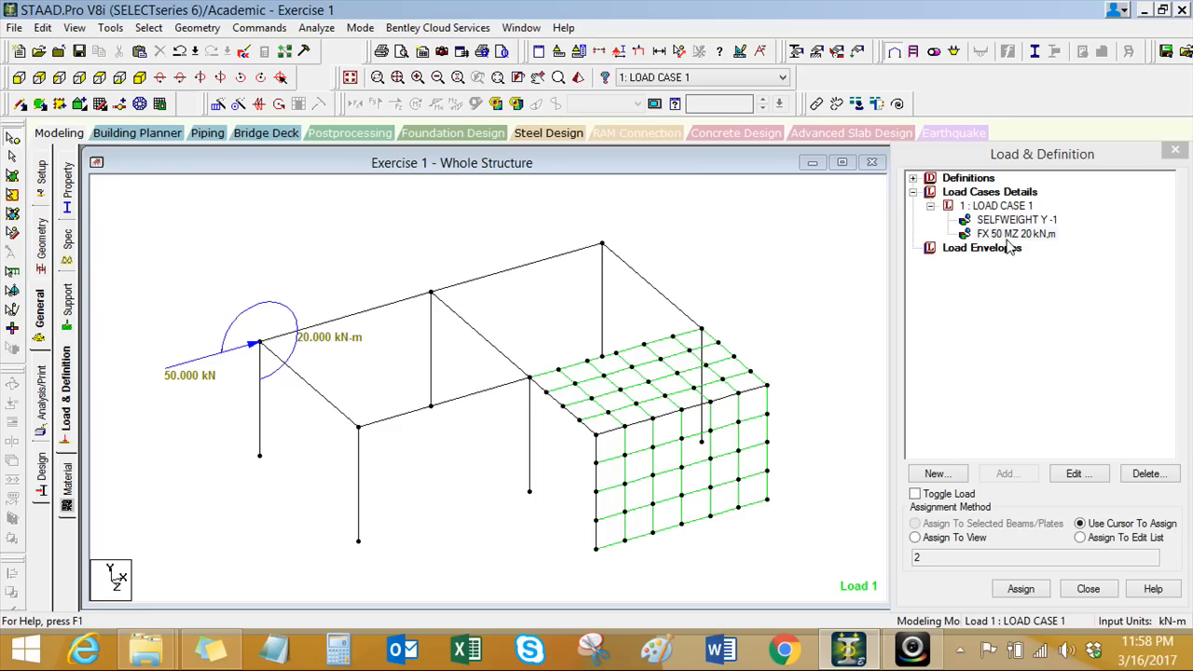
# Step: Change the nodal load's moment Mz to -20 kNm
pyautogui.doubleClick(1014, 234)
pyautogui.click(552, 341)
pyautogui.write('-')
pyautogui.click(627, 465)
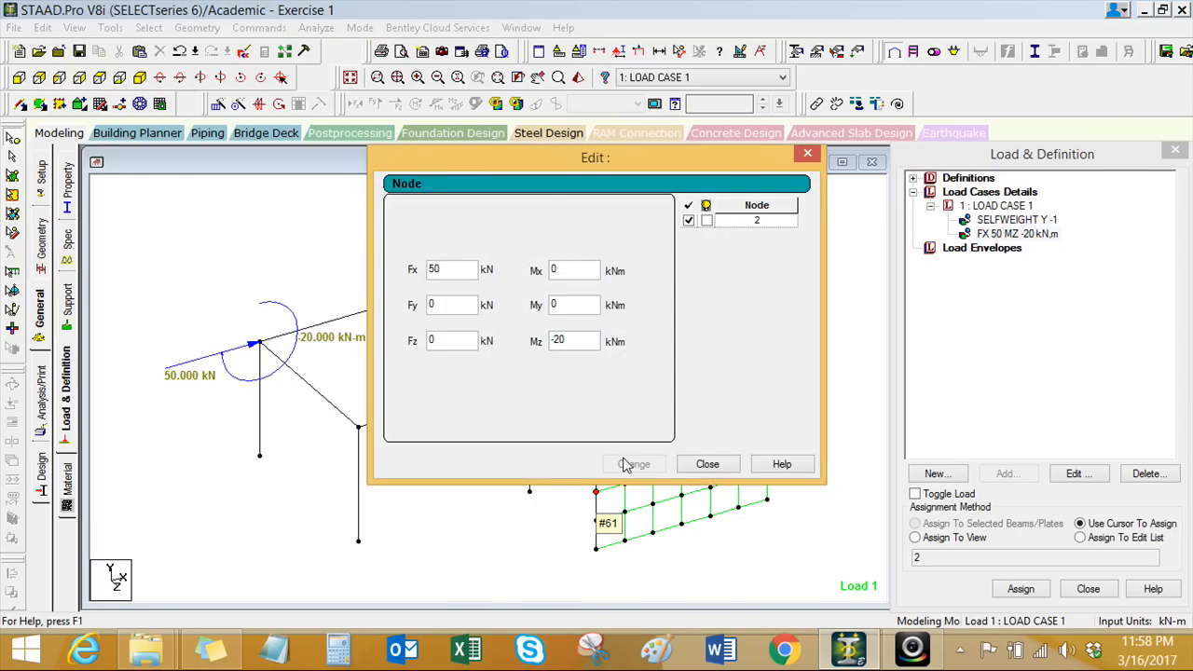
pyautogui.click(718, 471)
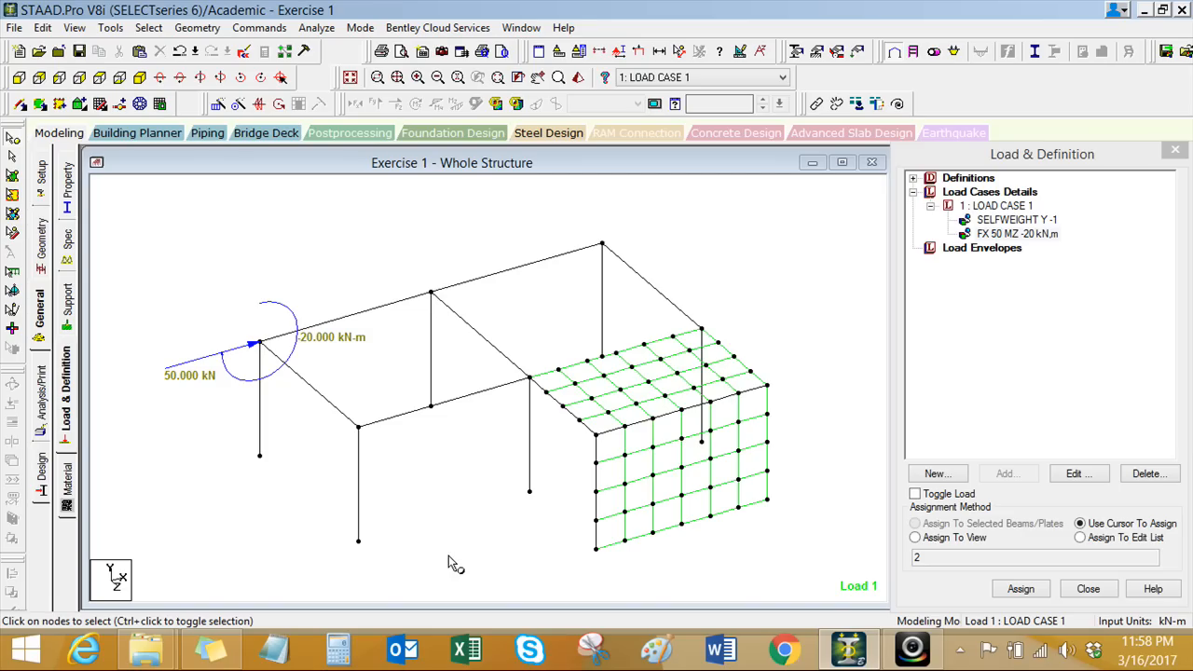
# Step: Start a new nodal load item of type Support Displacement for LOAD CASE 1
pyautogui.click(995, 205)
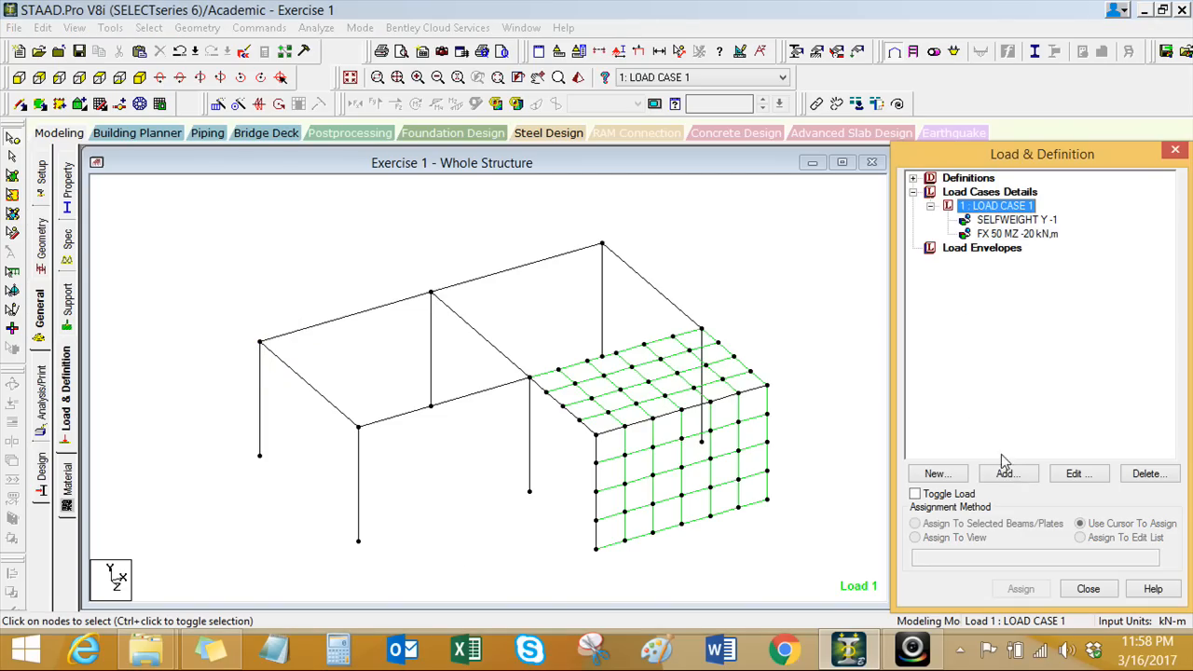
pyautogui.click(1007, 474)
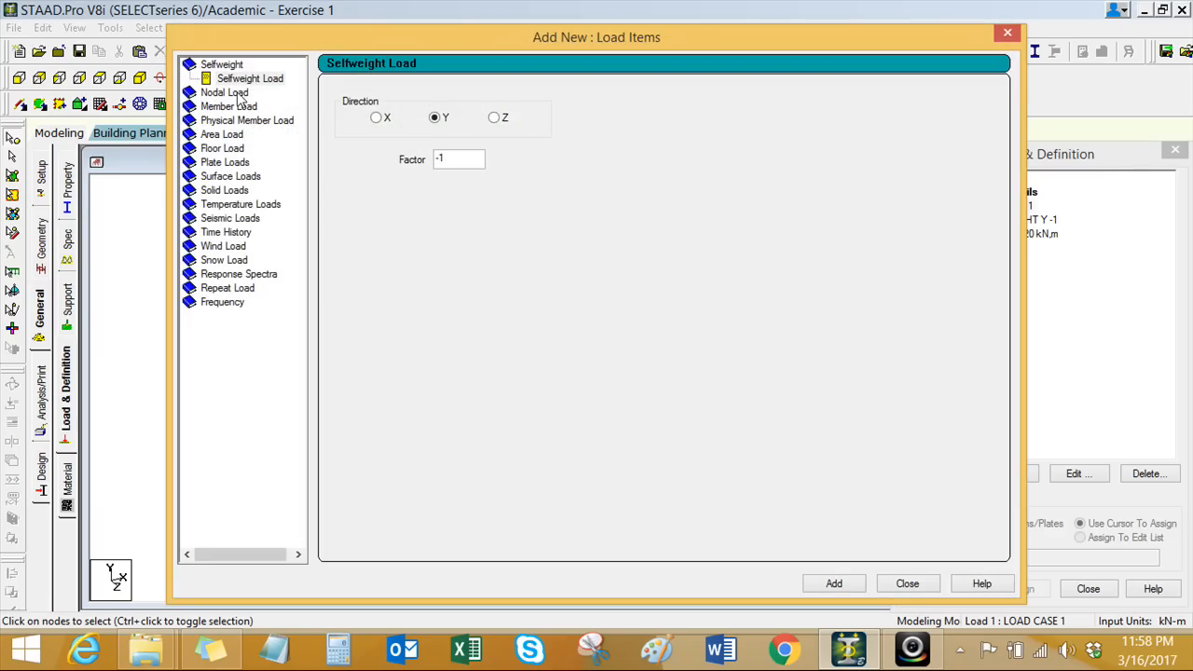
pyautogui.click(228, 92)
pyautogui.click(247, 105)
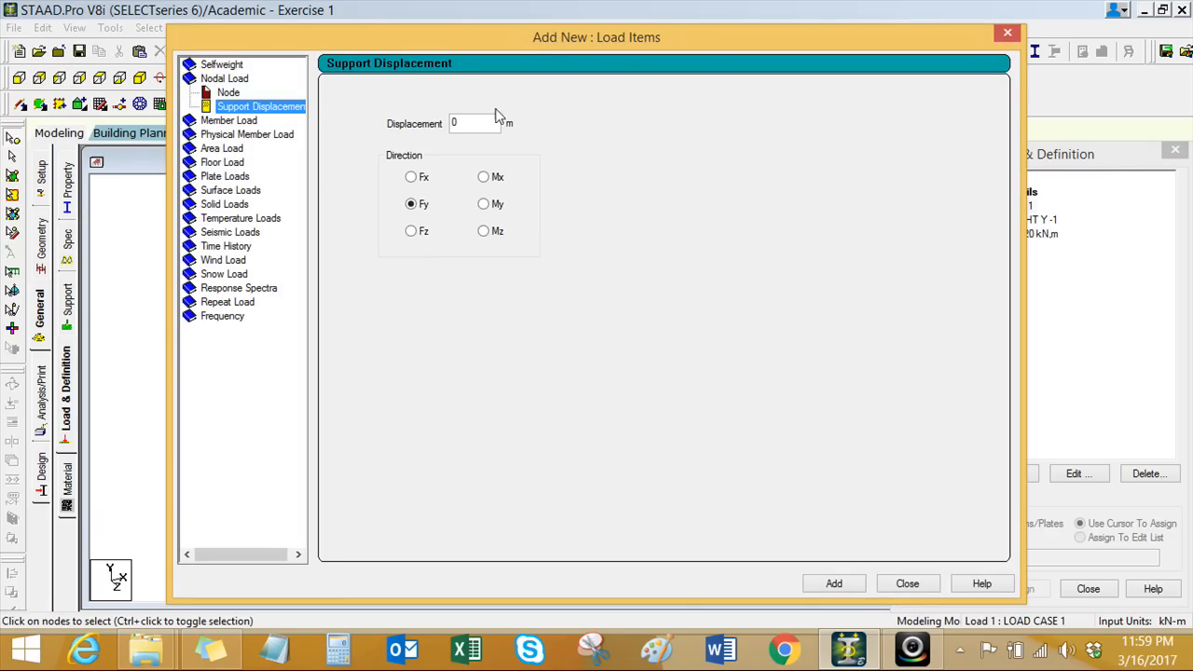
pyautogui.moveTo(542, 37); pyautogui.dragTo(473, 31)
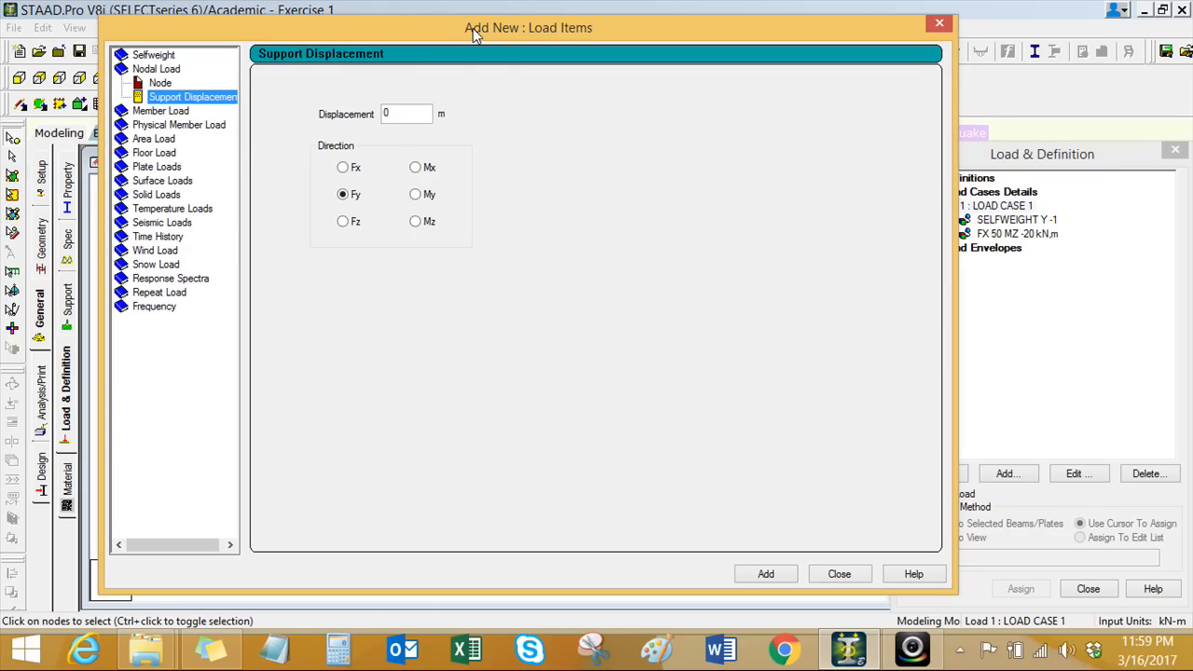
# Step: Examine the displacement and rotation direction options of the support displacement load
pyautogui.click(394, 114)
pyautogui.doubleClick(394, 113)
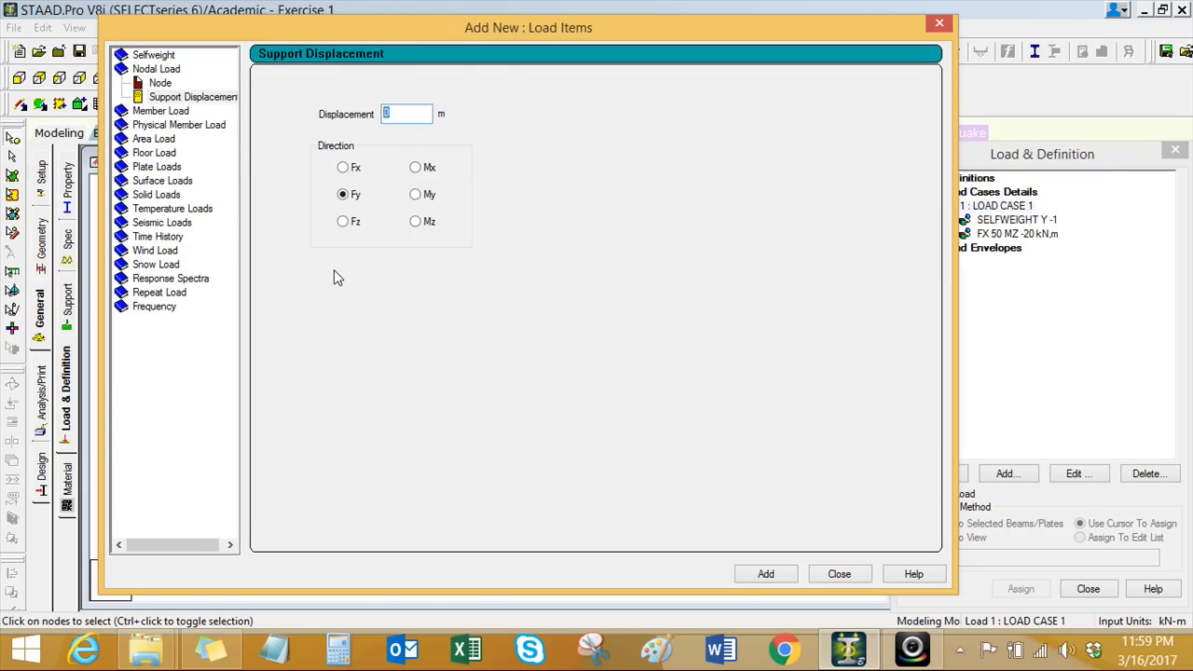
pyautogui.click(415, 167)
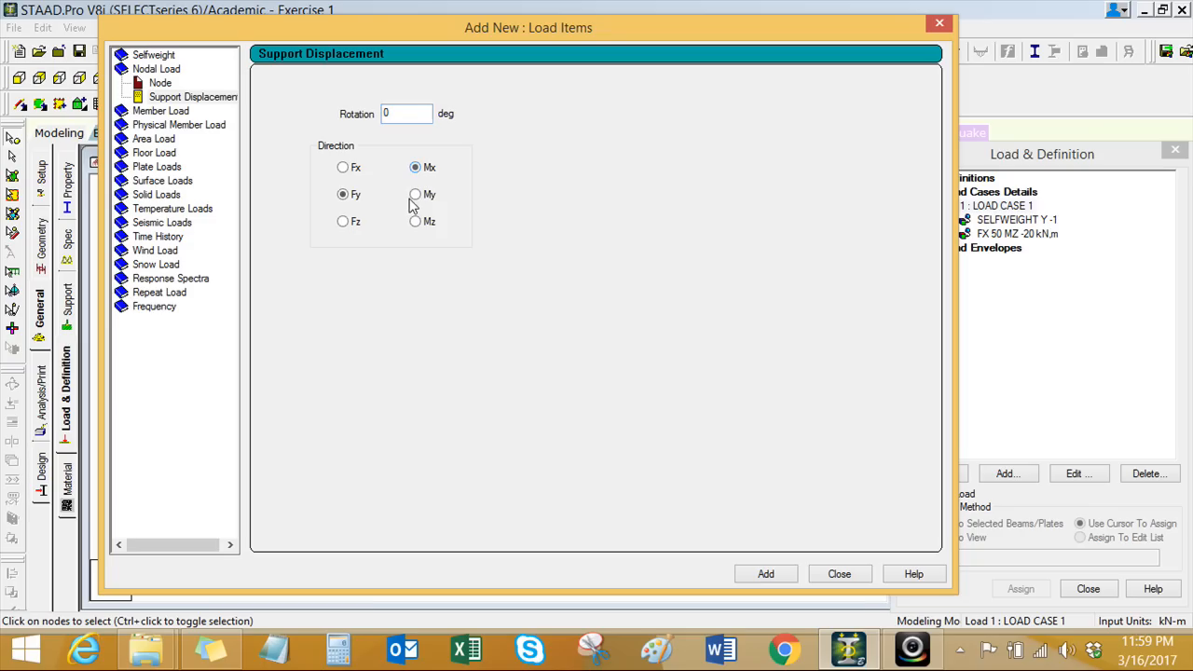
pyautogui.click(413, 195)
pyautogui.click(344, 167)
pyautogui.click(344, 195)
pyautogui.click(344, 222)
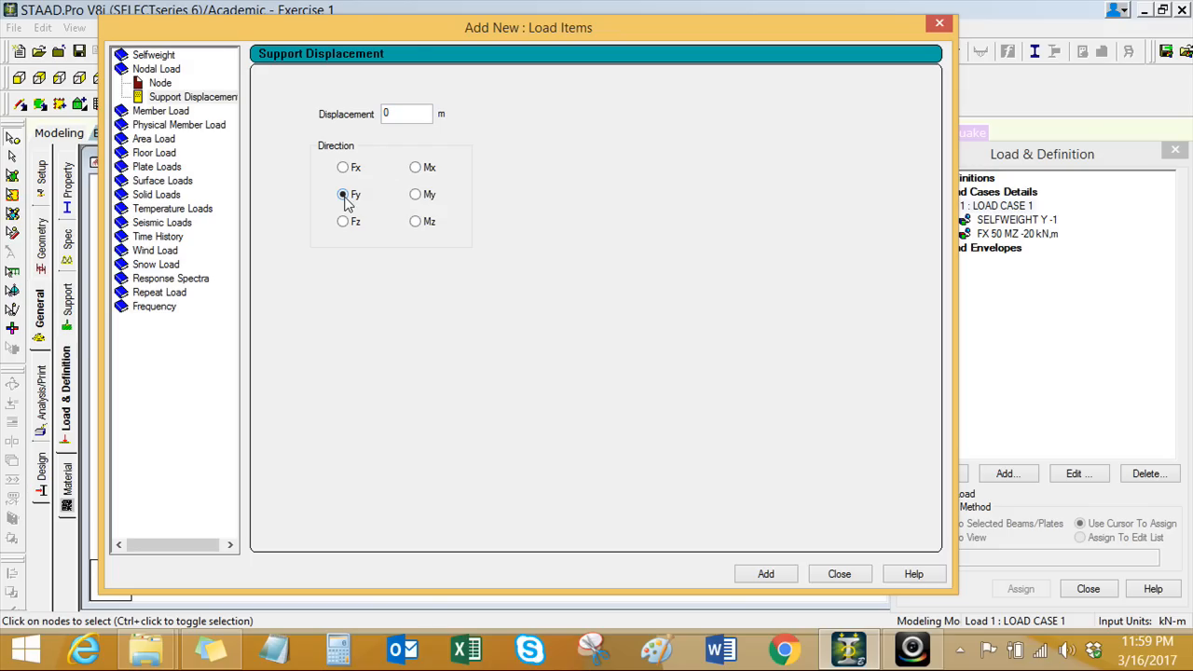
# Step: Set the support displacement to 0.05 m in the Fy direction and add it to LOAD CASE 1
pyautogui.moveTo(433, 37); pyautogui.dragTo(513, 36)
pyautogui.doubleClick(496, 113)
pyautogui.write('0.05')
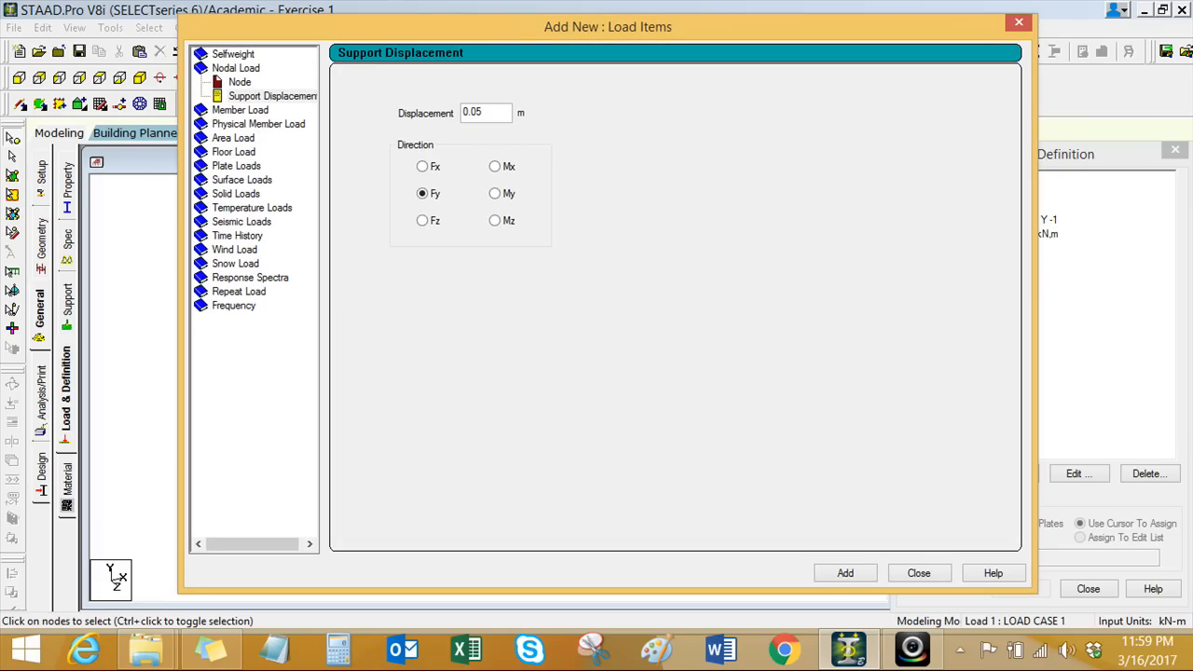
pyautogui.click(845, 573)
pyautogui.click(917, 573)
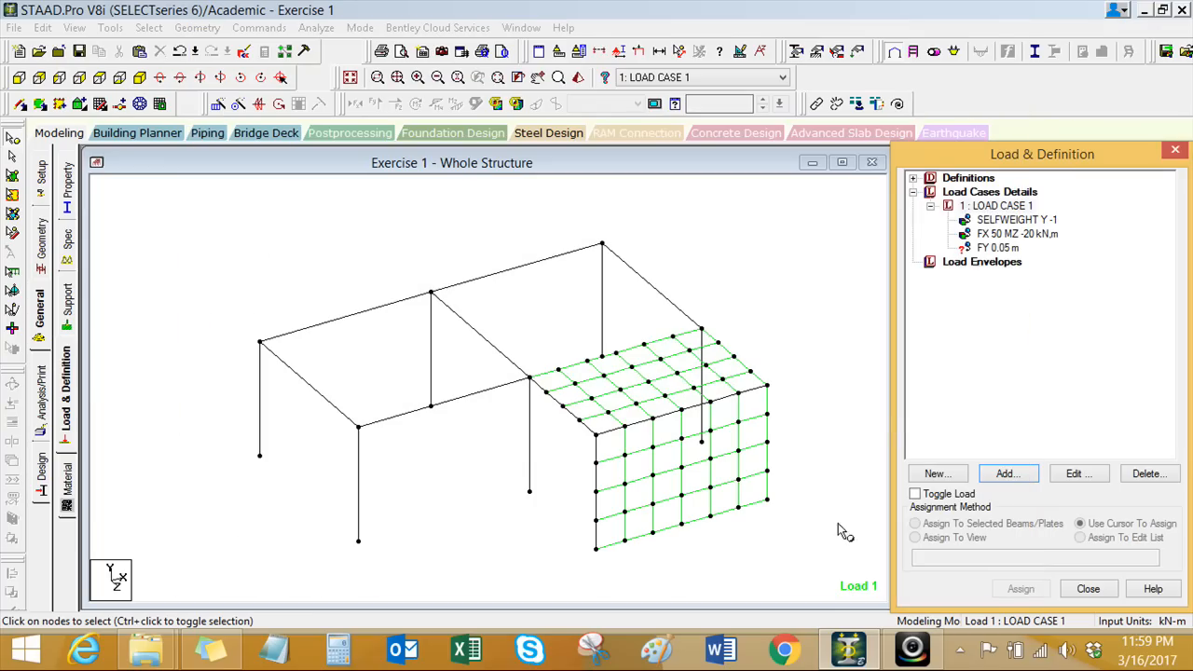
# Step: Assign the FY 0.05 m support displacement to the base node of the frame's leftmost column, allowing the auto save
pyautogui.click(1001, 248)
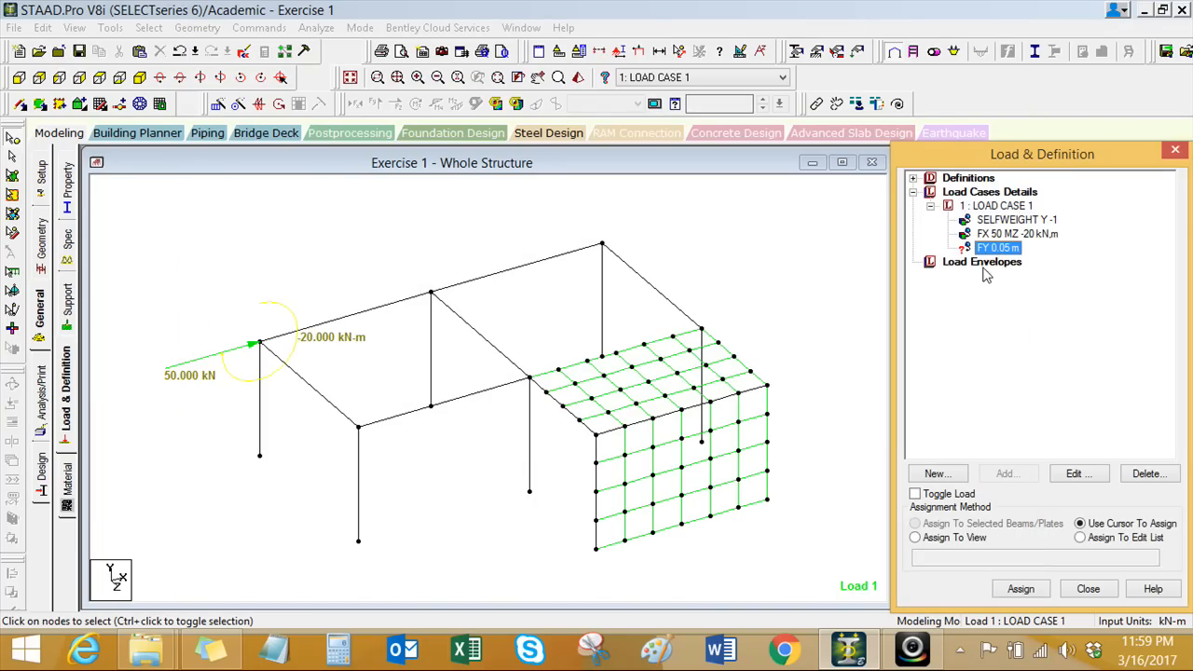
pyautogui.click(260, 456)
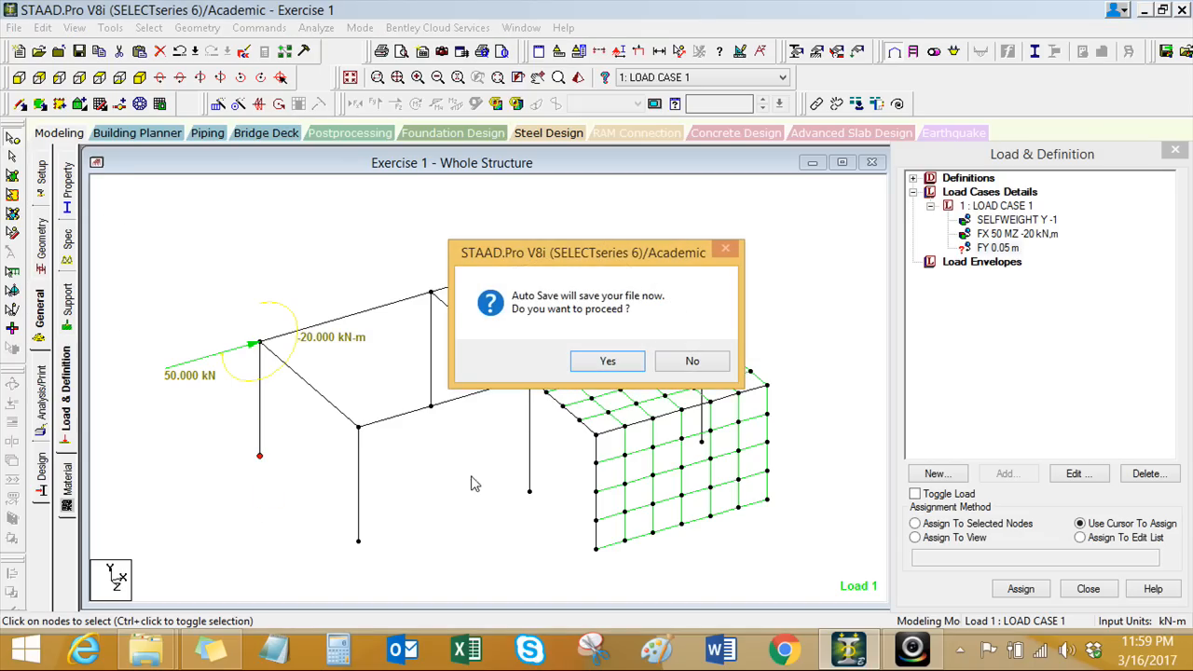
pyautogui.click(606, 360)
pyautogui.click(497, 347)
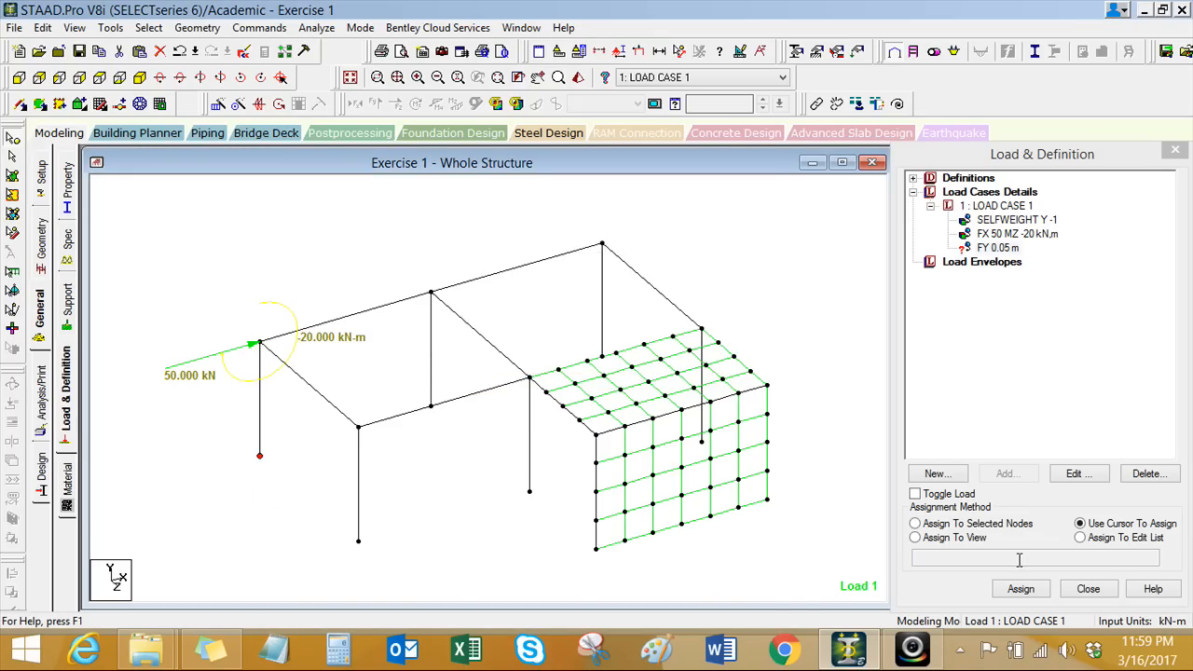
pyautogui.click(952, 526)
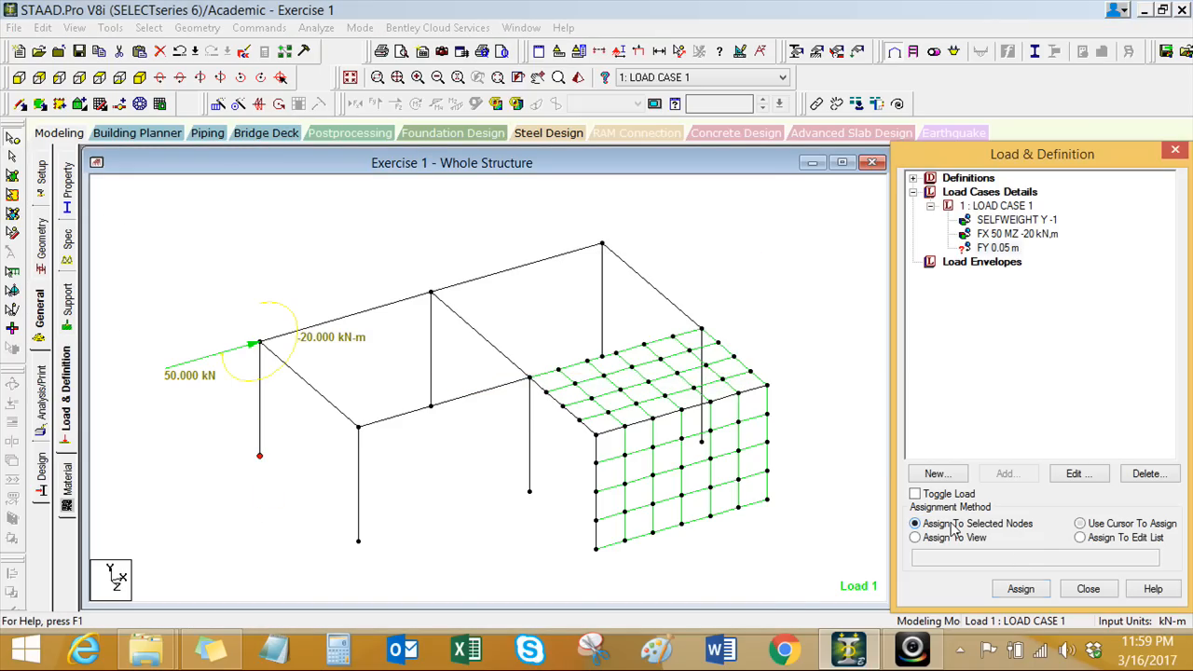
pyautogui.click(1021, 590)
pyautogui.click(1023, 427)
pyautogui.press('ctrl')
pyautogui.moveTo(264, 497); pyautogui.dragTo(260, 496, button='middle')
pyautogui.press('ctrl')
pyautogui.press('ctrl')
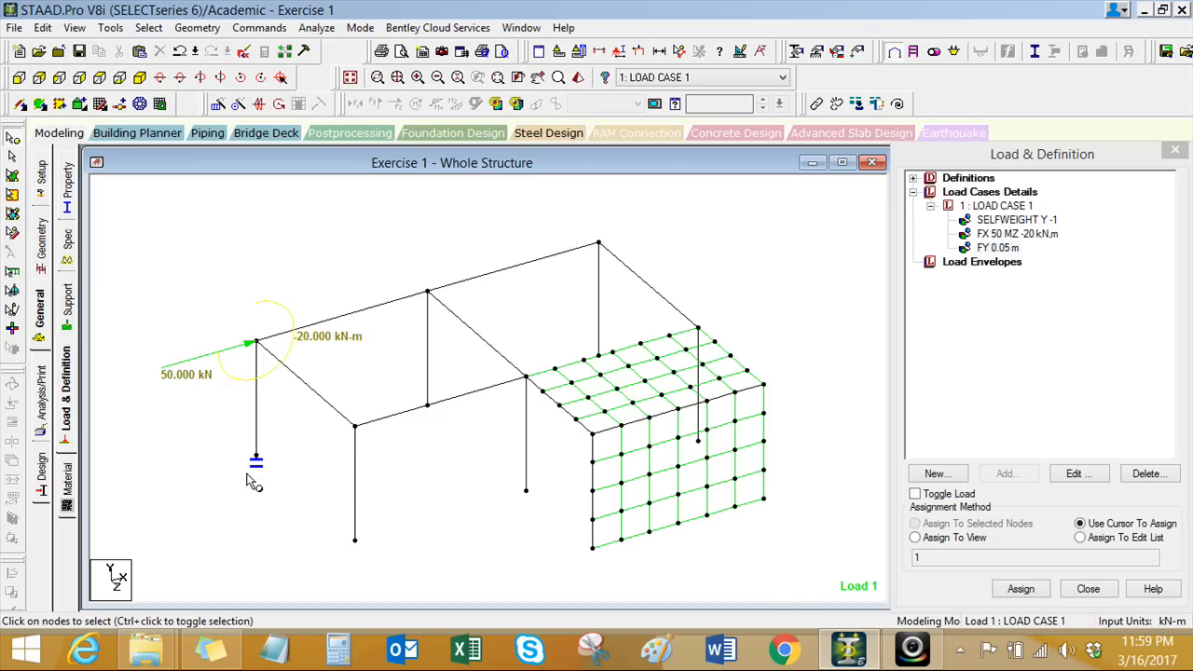
pyautogui.moveTo(333, 493); pyautogui.dragTo(252, 478, button='middle')
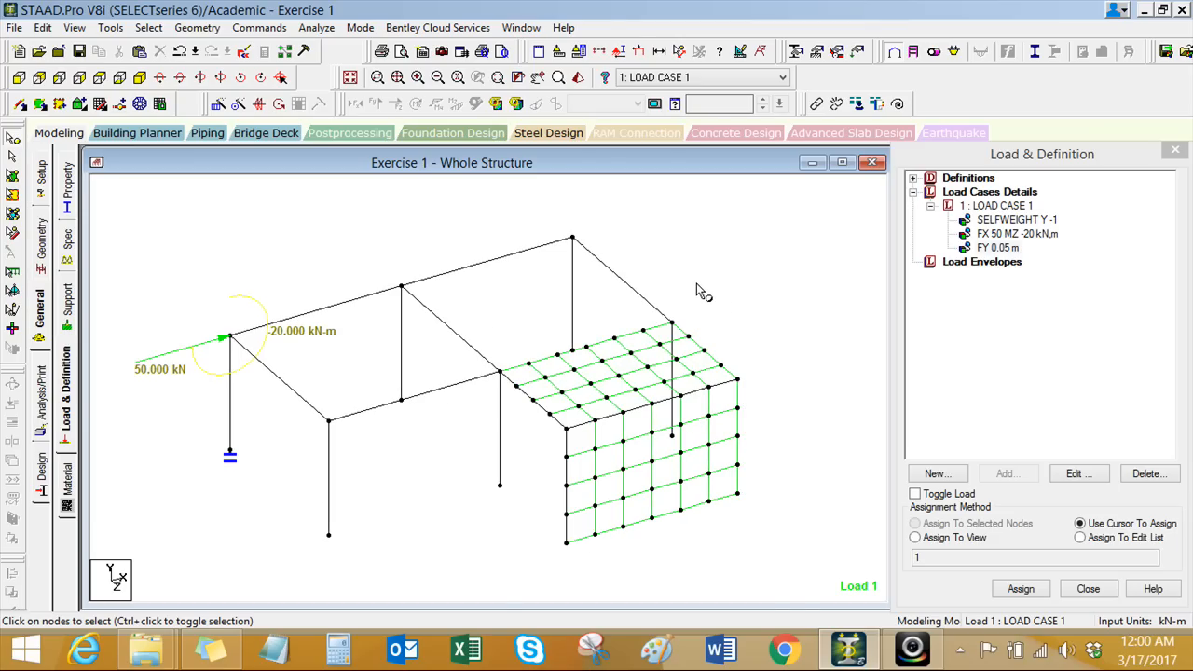
# Step: Add a new primary load case titled LOAD CASE 2 with loading type None to the load cases
pyautogui.press('ctrl')
pyautogui.press('ctrl')
pyautogui.click(990, 206)
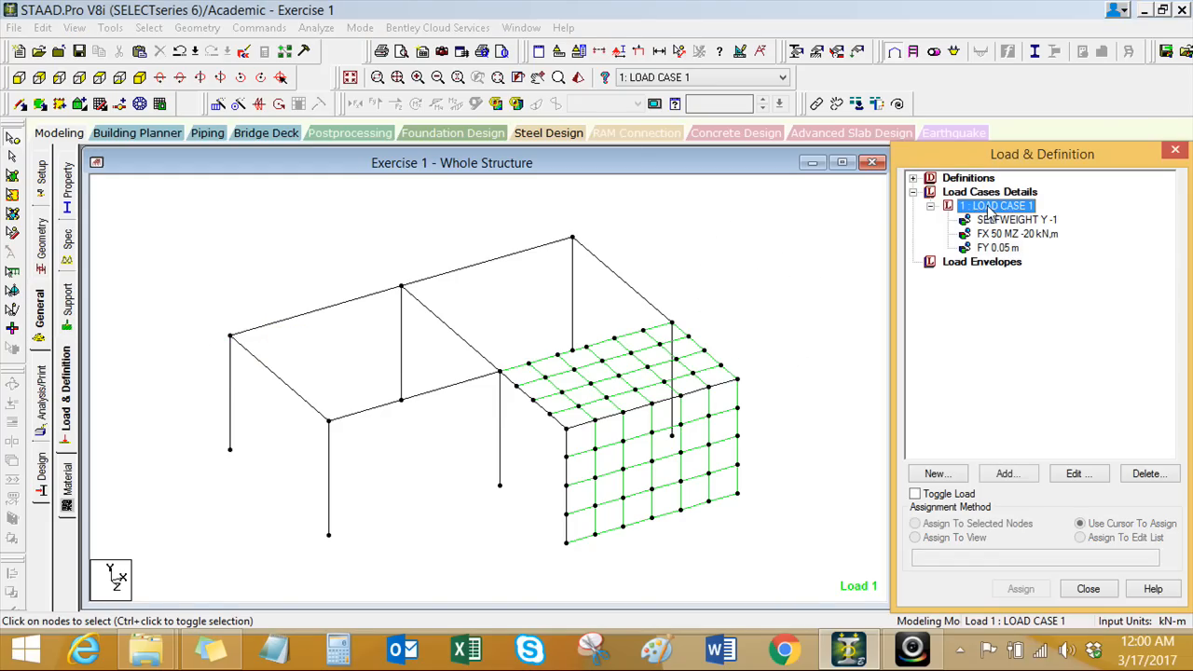
pyautogui.click(991, 194)
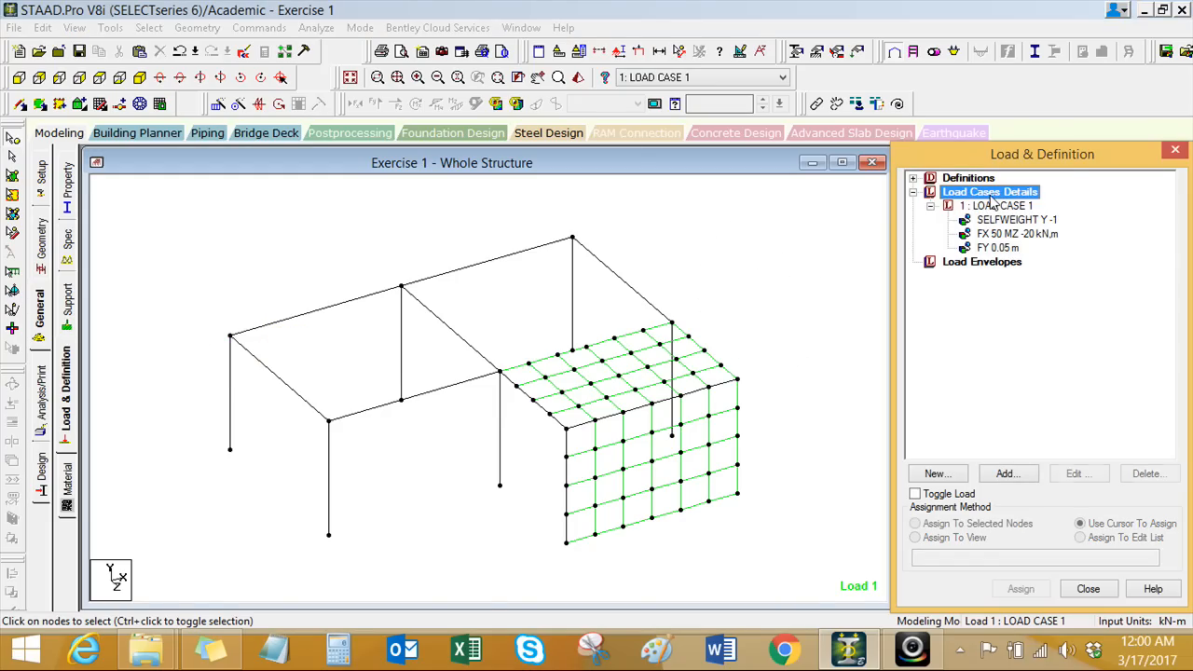
pyautogui.click(1006, 474)
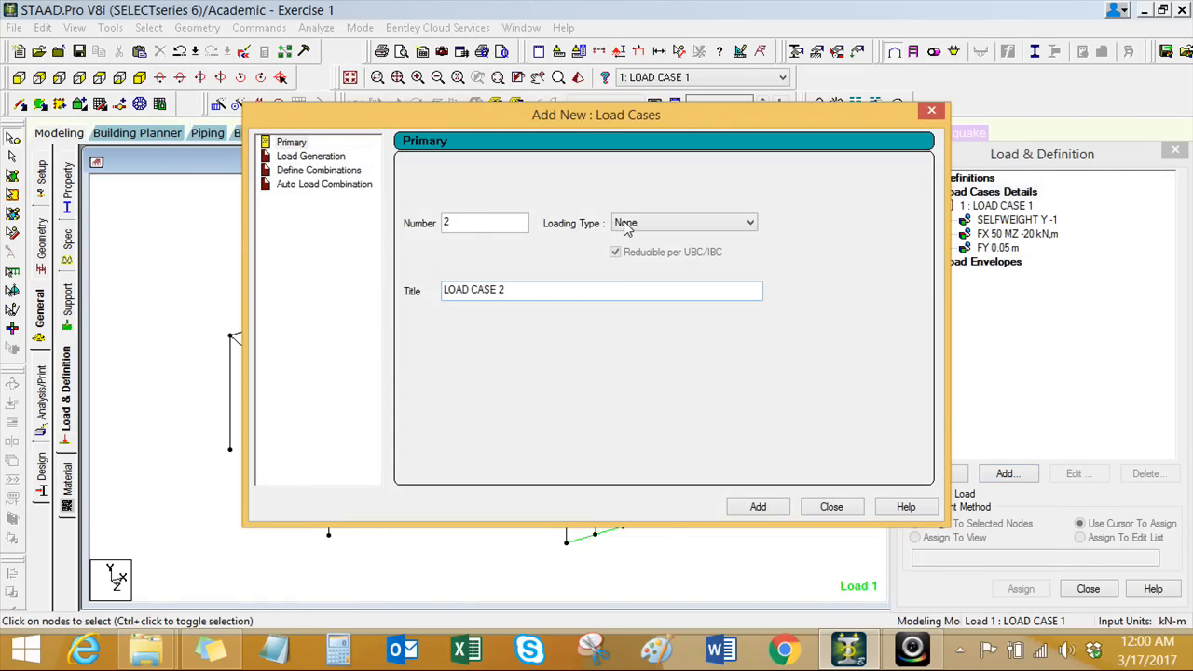
pyautogui.click(626, 224)
pyautogui.click(629, 224)
pyautogui.click(755, 506)
pyautogui.press('Escape')
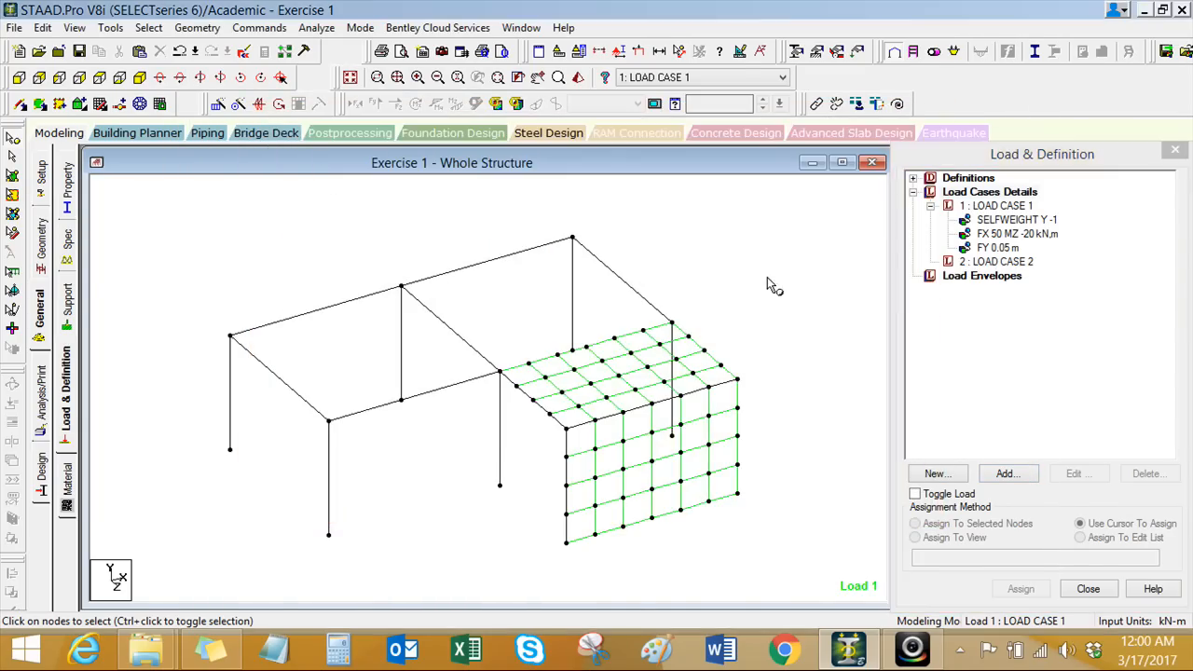
# Step: Start a new member load item of type Uniform Force for LOAD CASE 2
pyautogui.click(1026, 226)
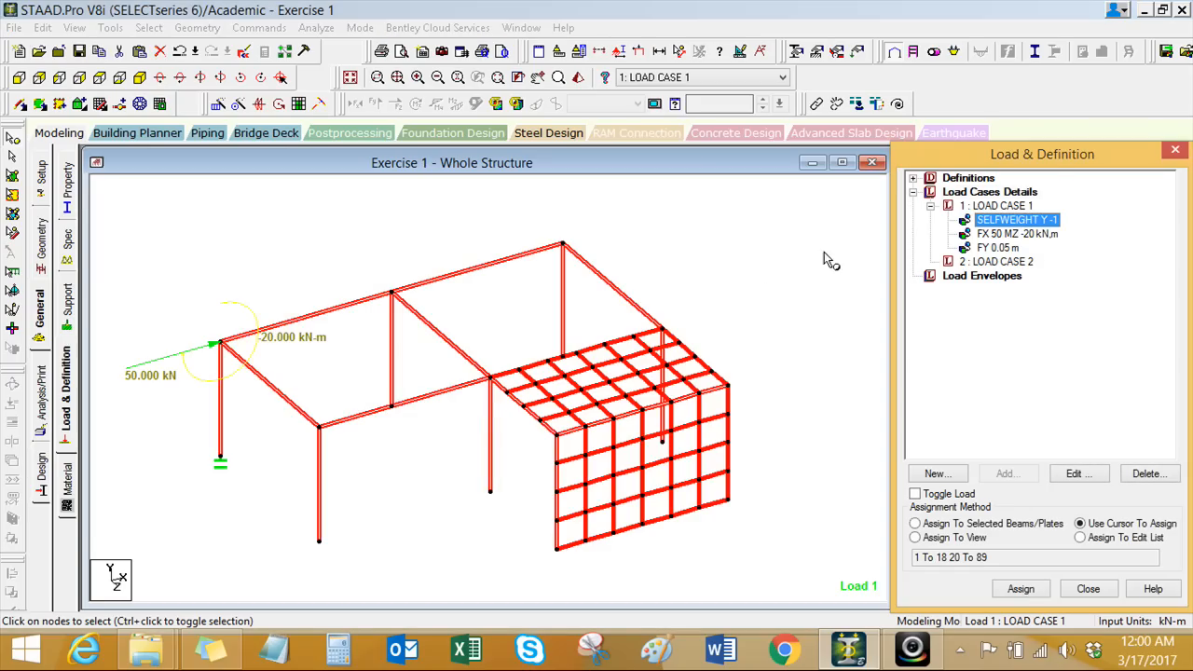
pyautogui.click(995, 261)
pyautogui.click(1009, 476)
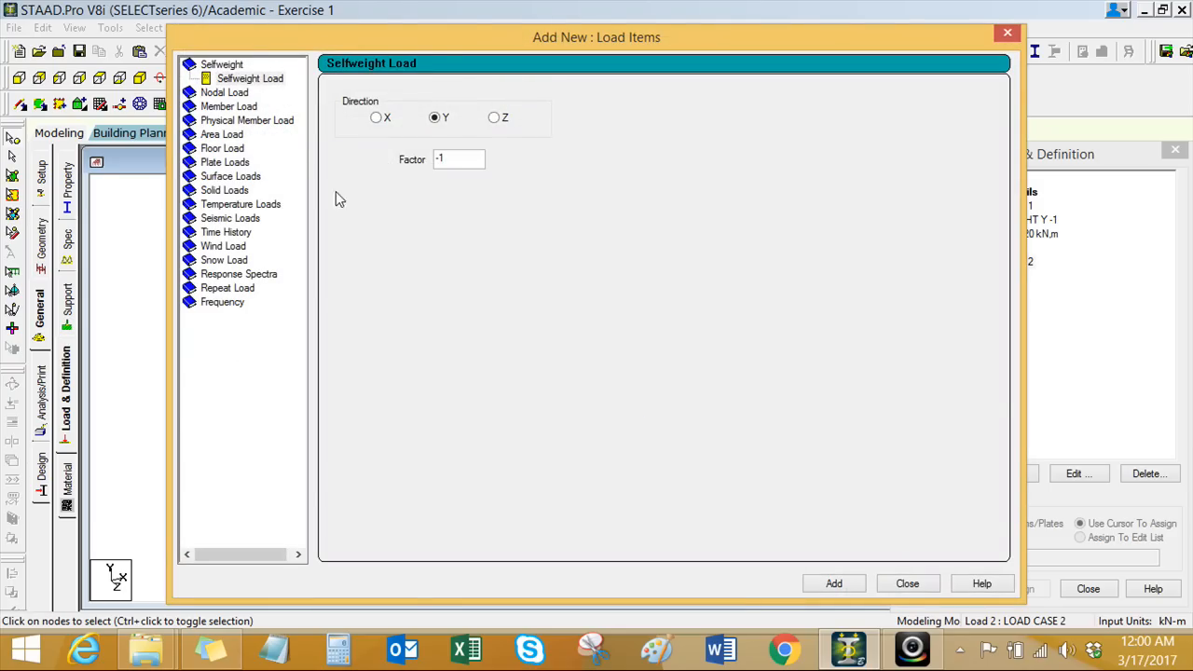
pyautogui.click(244, 106)
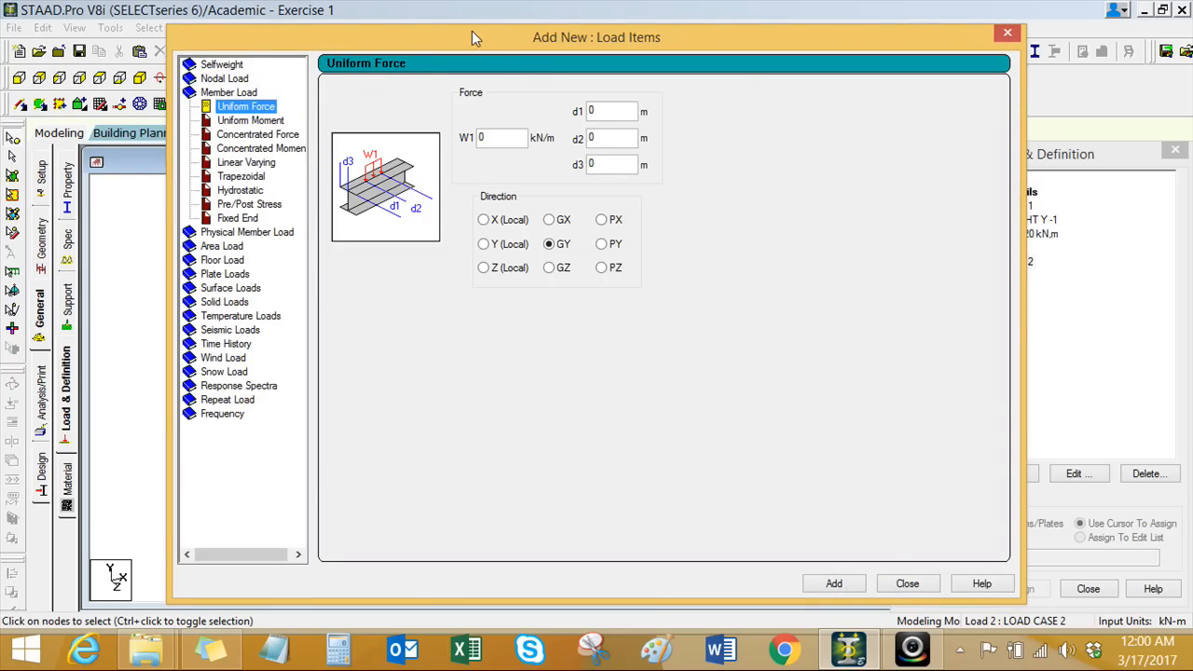
pyautogui.moveTo(471, 31); pyautogui.dragTo(424, 35)
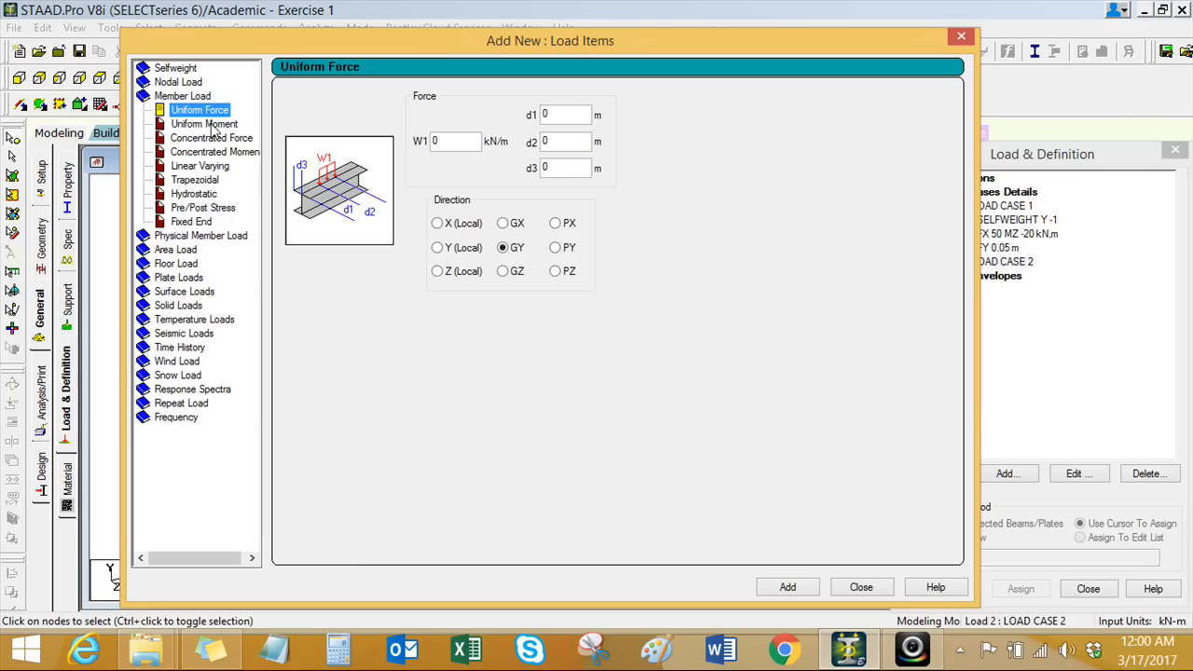
pyautogui.moveTo(414, 40); pyautogui.dragTo(403, 39)
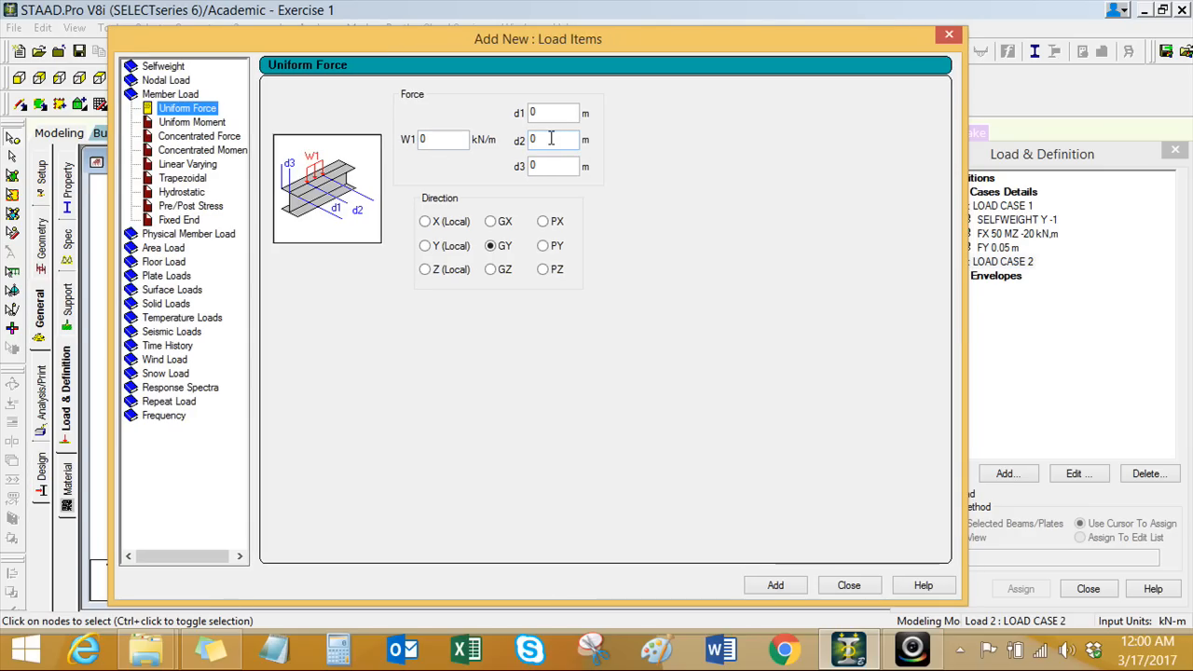
# Step: Set the uniform force W1 to -10 kN/m in the GY direction and add it to LOAD CASE 2
pyautogui.click(446, 139)
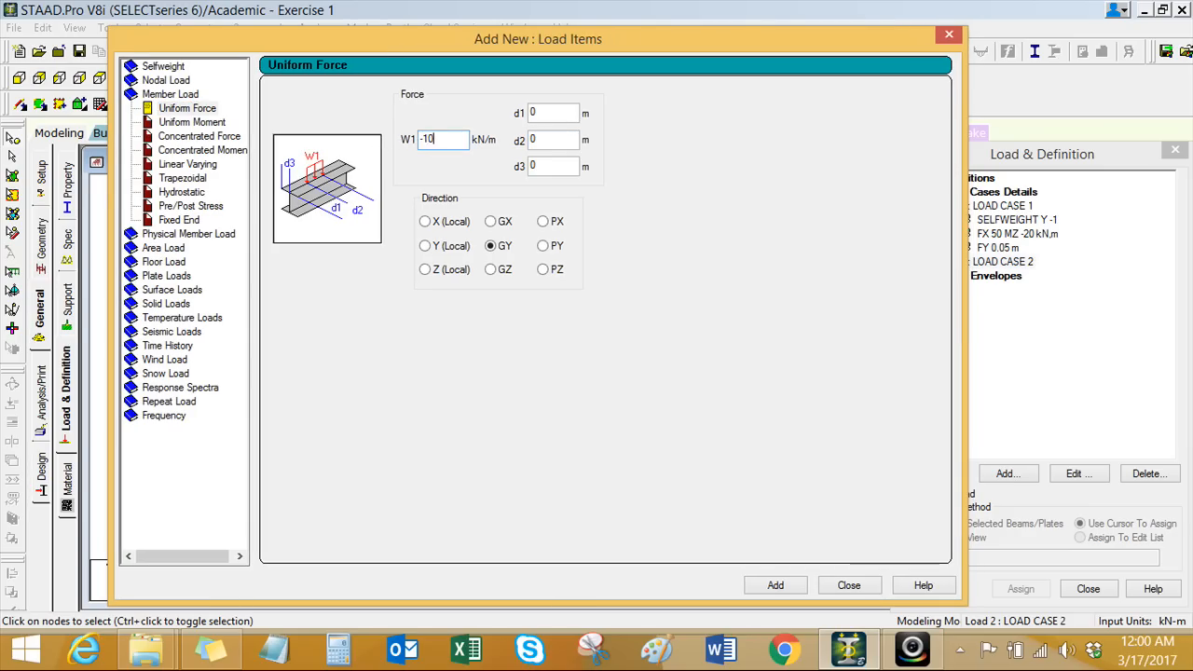
pyautogui.press('ctrl')
pyautogui.press('ctrl')
pyautogui.press('ctrl')
pyautogui.press('ctrl')
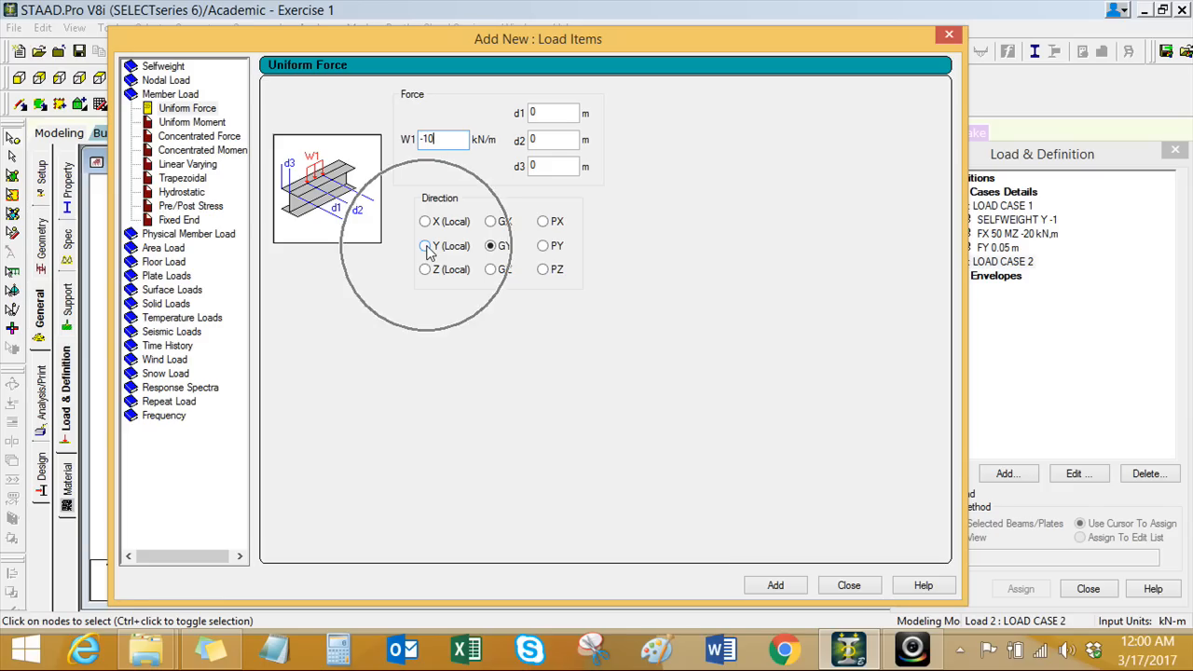
pyautogui.moveTo(449, 43); pyautogui.dragTo(418, 52)
pyautogui.press('ctrl')
pyautogui.press('ctrl')
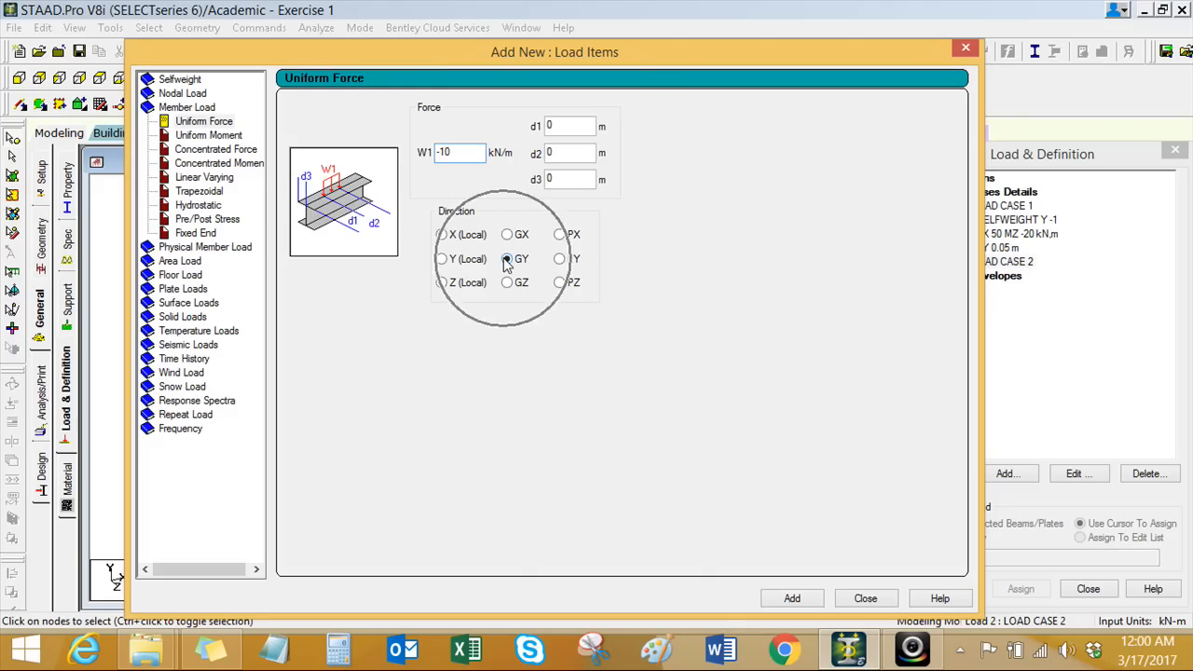
pyautogui.press('ctrl')
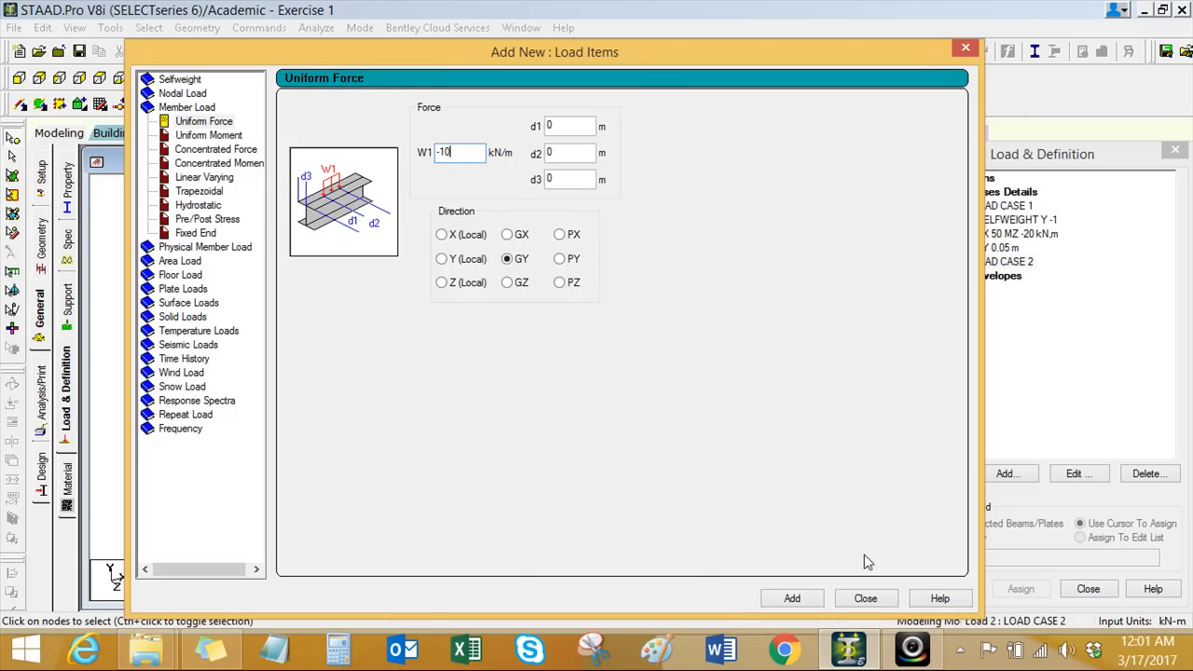
pyautogui.click(792, 599)
pyautogui.click(862, 598)
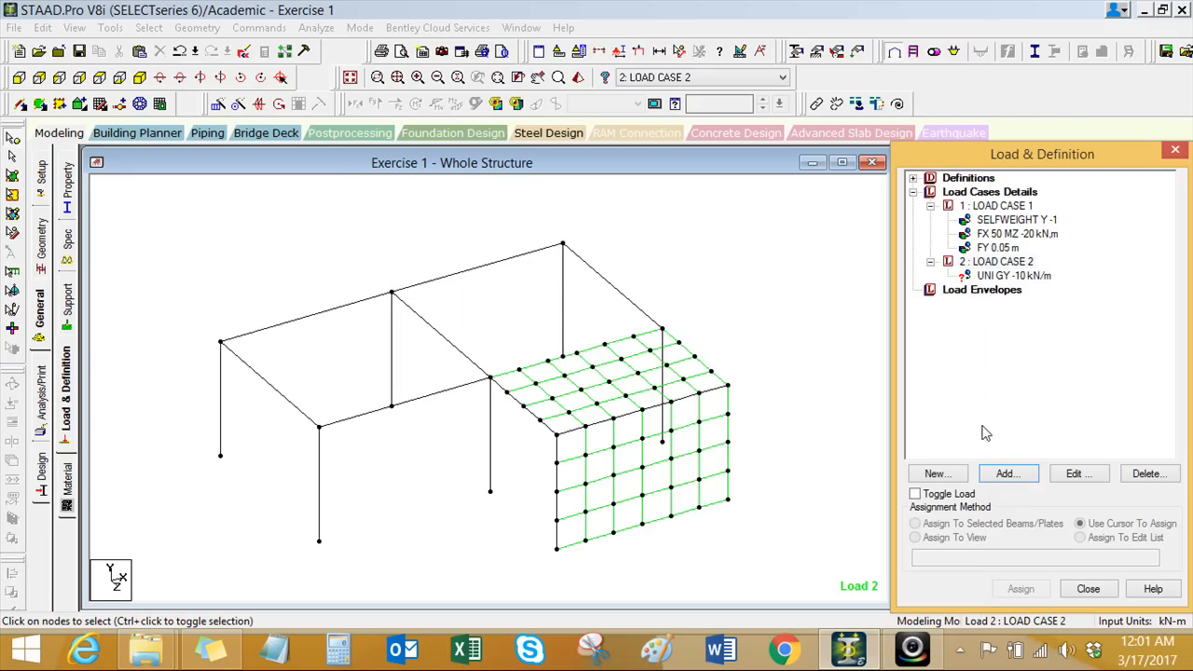
# Step: Assign the -10 kN/m GY uniform load to the rear roof beam starting at the frame's leftmost column
pyautogui.click(1036, 278)
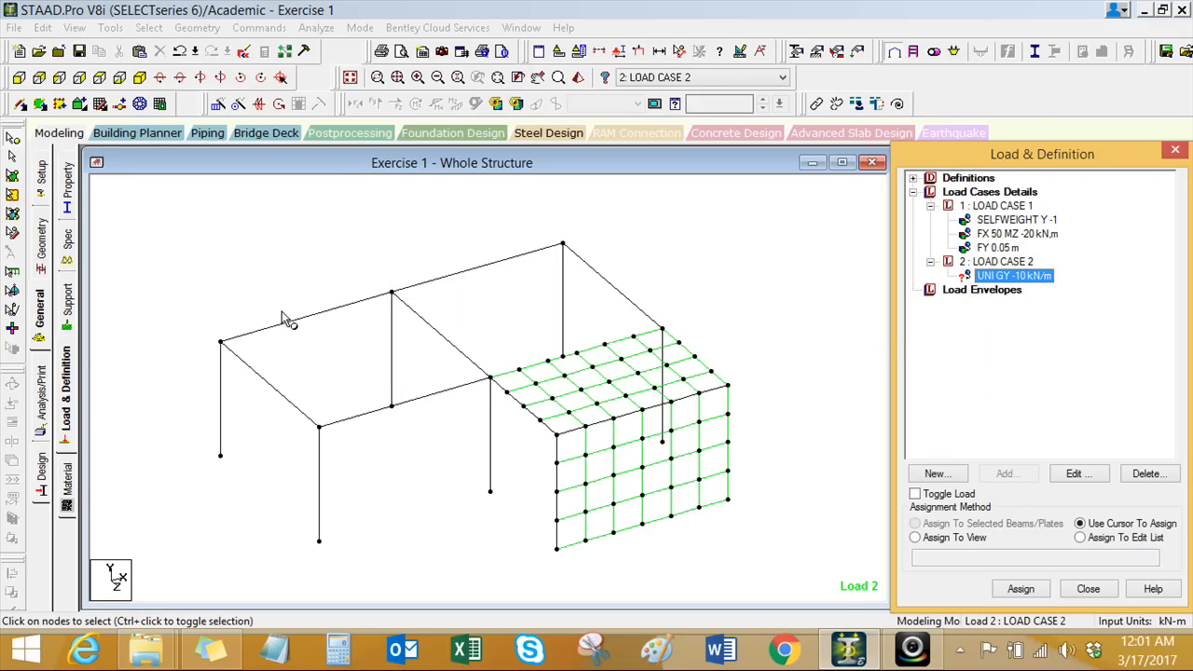
pyautogui.click(12, 159)
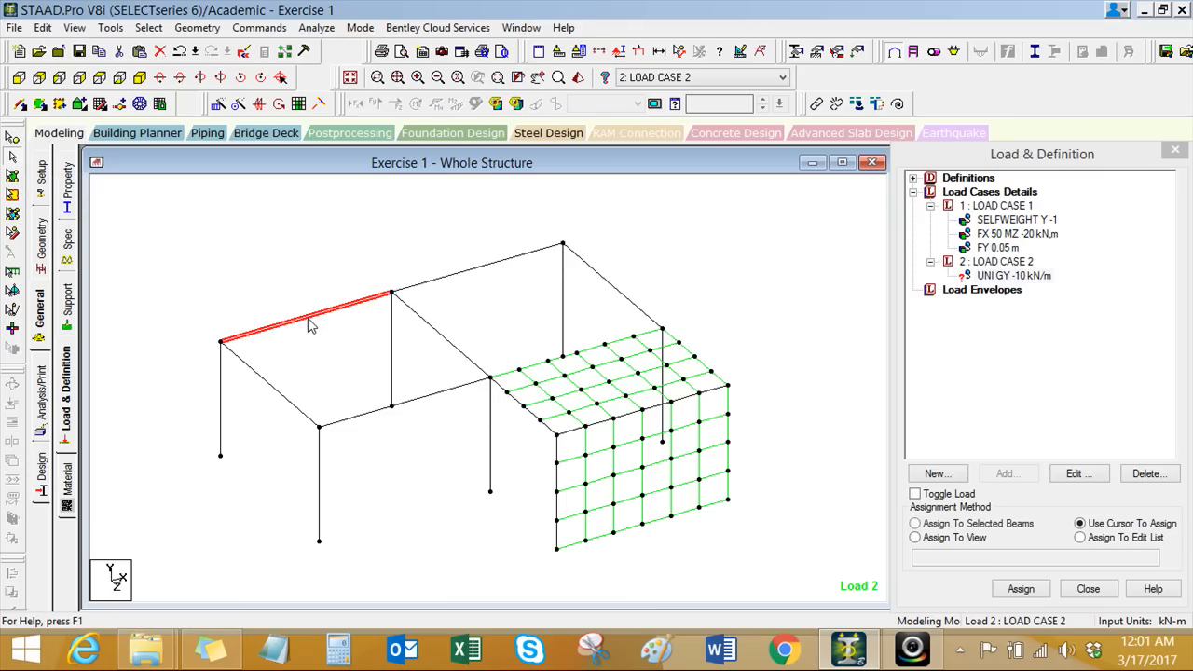
pyautogui.click(939, 531)
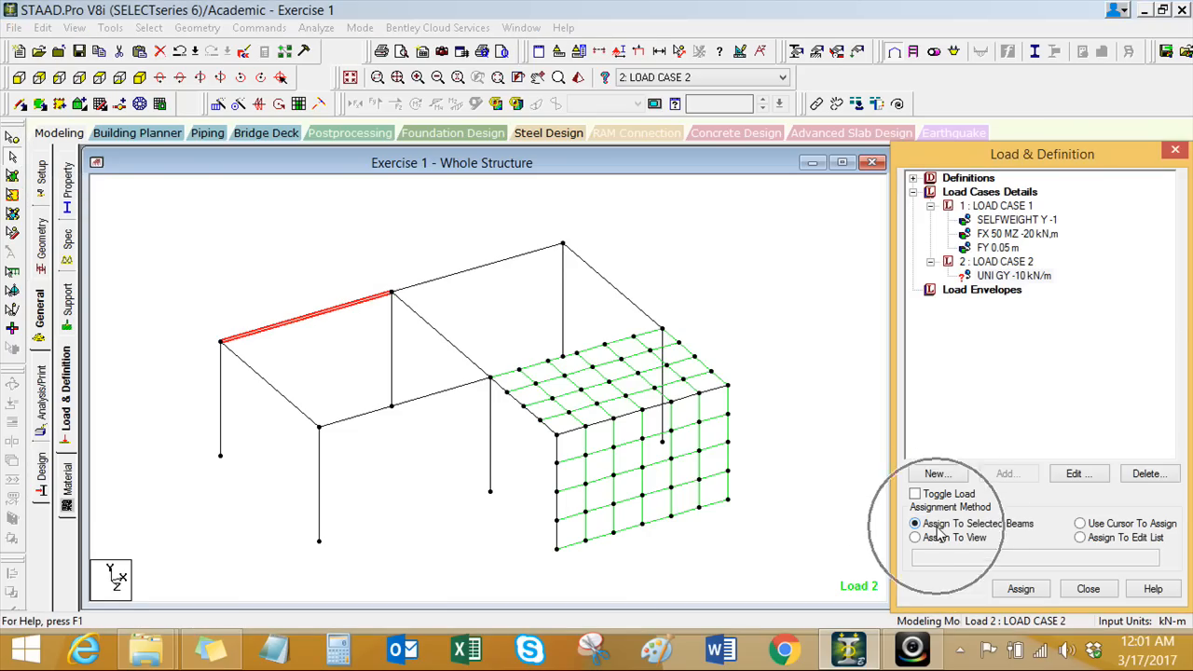
pyautogui.click(1021, 588)
pyautogui.click(1059, 425)
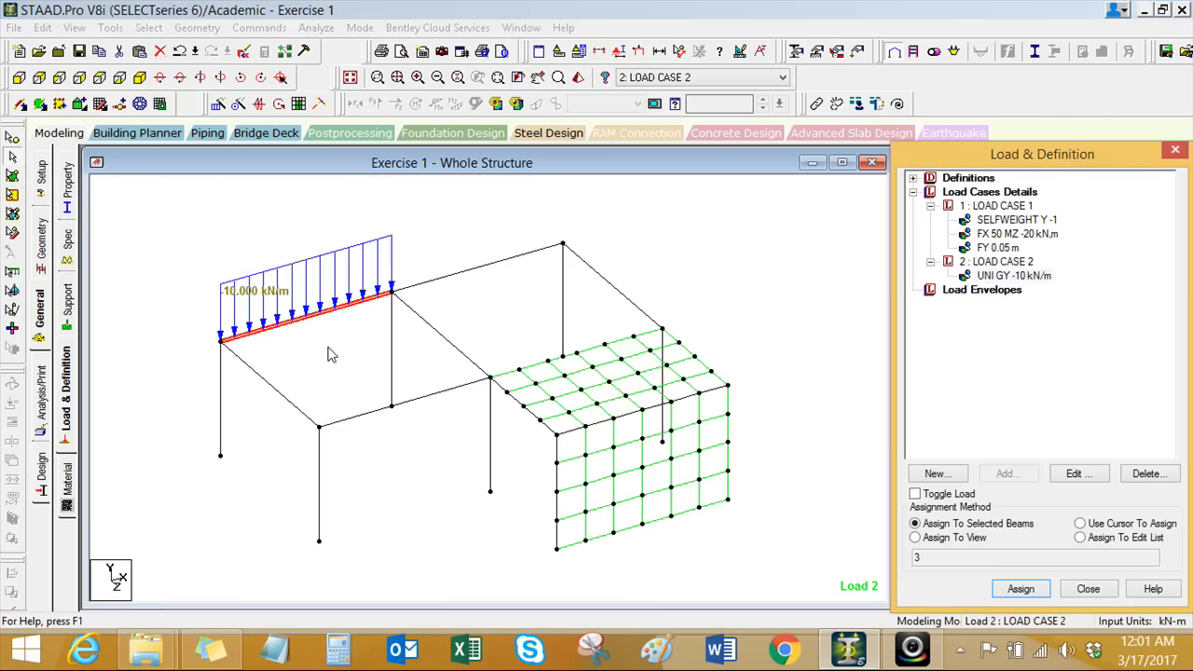
# Step: Measure the node-to-node length of the beam carrying the uniform load
pyautogui.scroll(2, 311, 343)
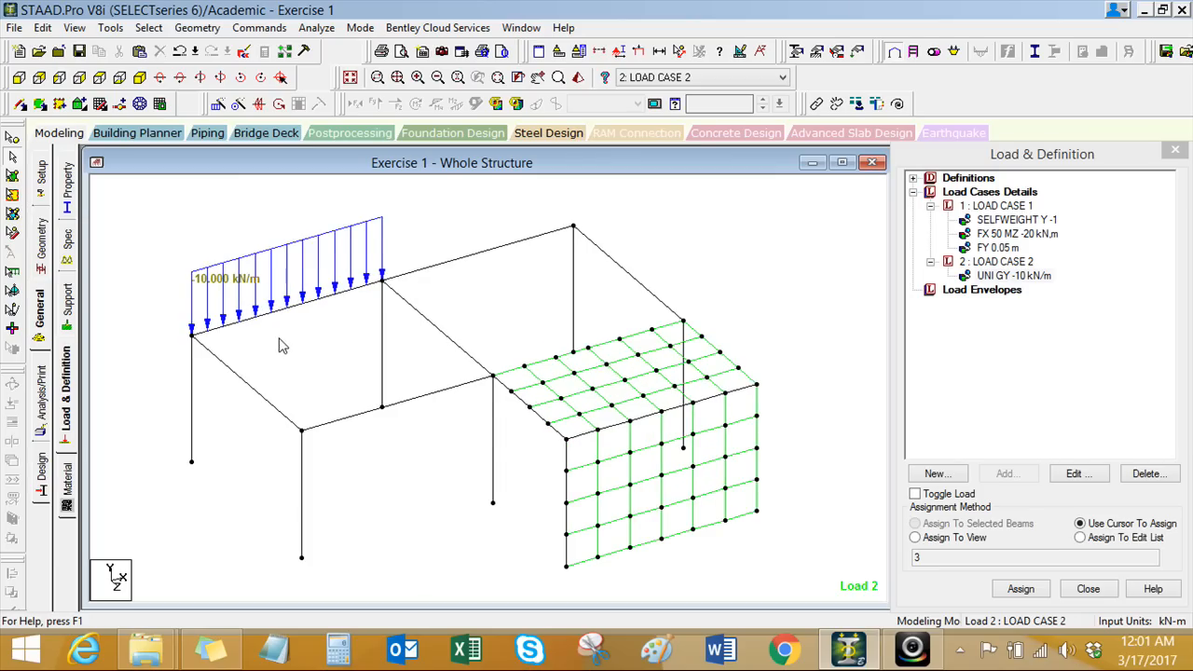
pyautogui.scroll(-1, 267, 367)
pyautogui.moveTo(839, 293); pyautogui.dragTo(823, 312, button='middle')
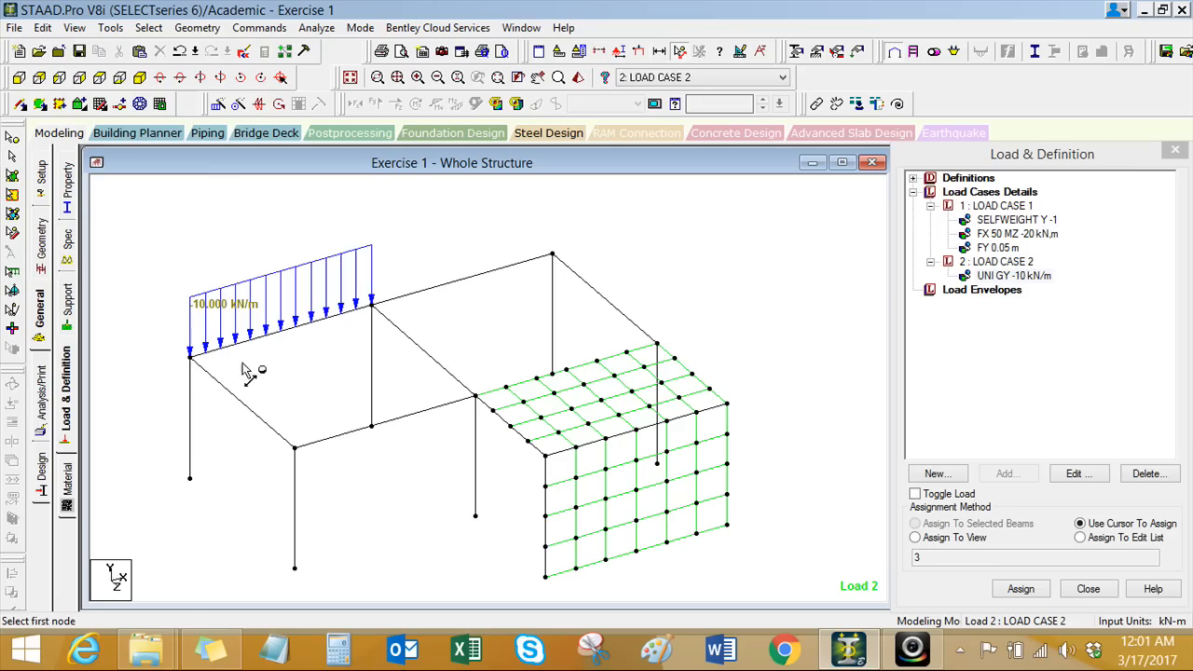
pyautogui.click(190, 360)
pyautogui.click(373, 306)
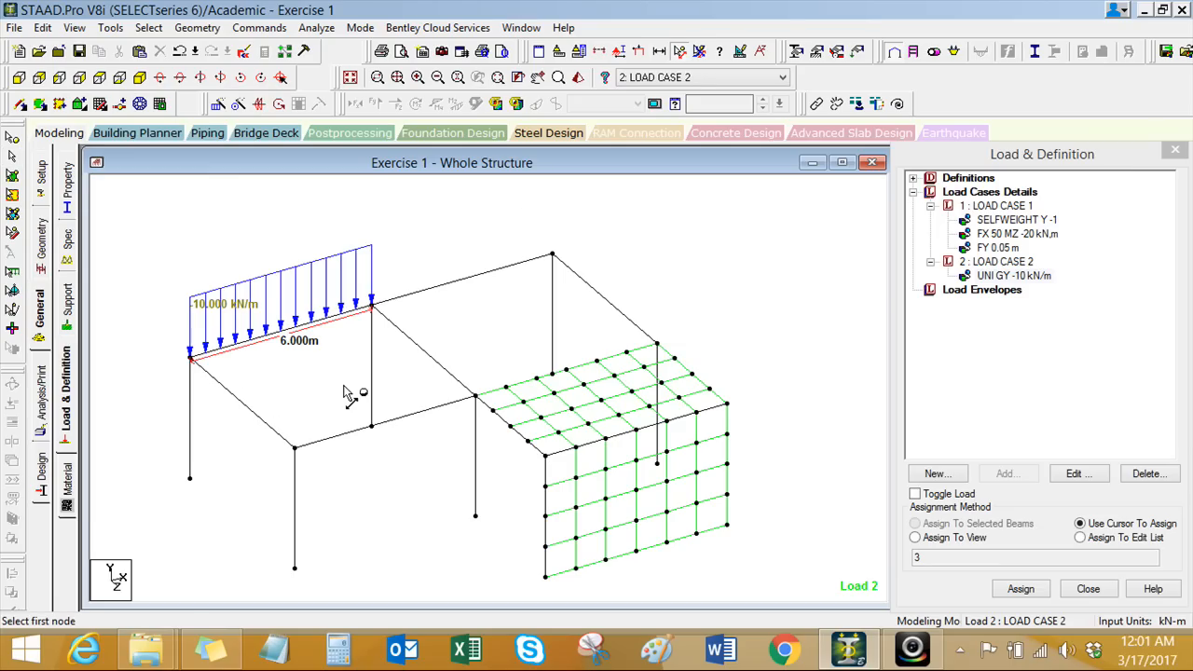
pyautogui.moveTo(346, 395); pyautogui.dragTo(338, 394, button='middle')
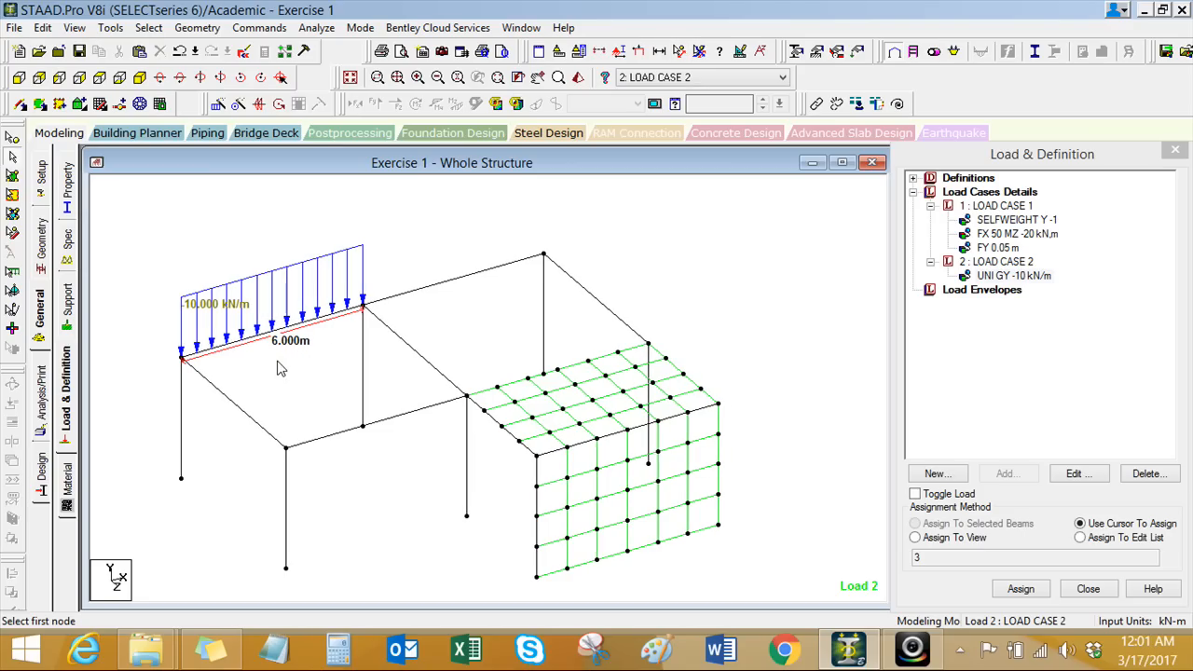
# Step: Edit the uniform load in LOAD CASE 2, setting its start distance d1 to 1 m and applying the change
pyautogui.click(1025, 277)
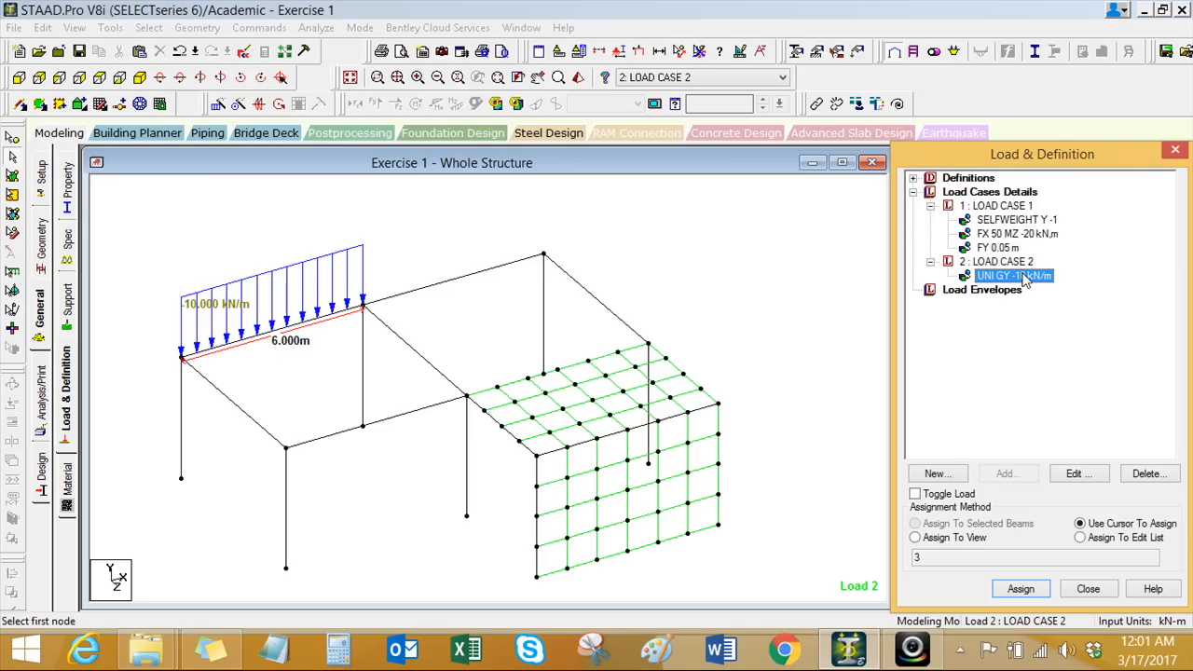
pyautogui.doubleClick(1025, 277)
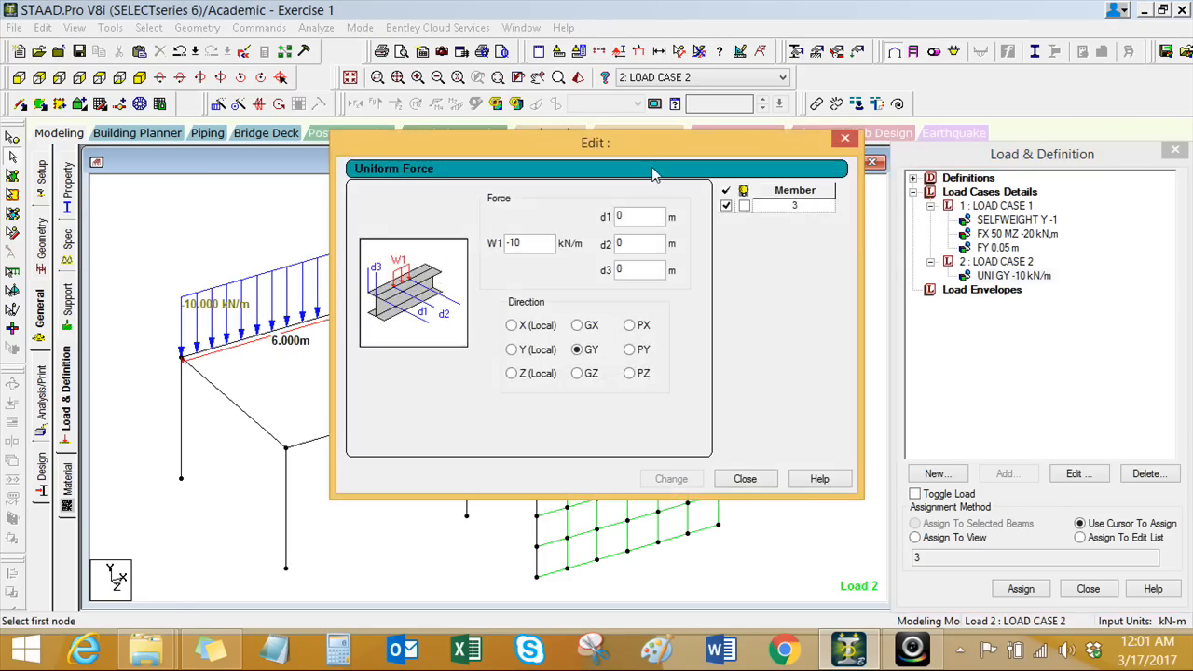
pyautogui.moveTo(653, 153); pyautogui.dragTo(776, 164)
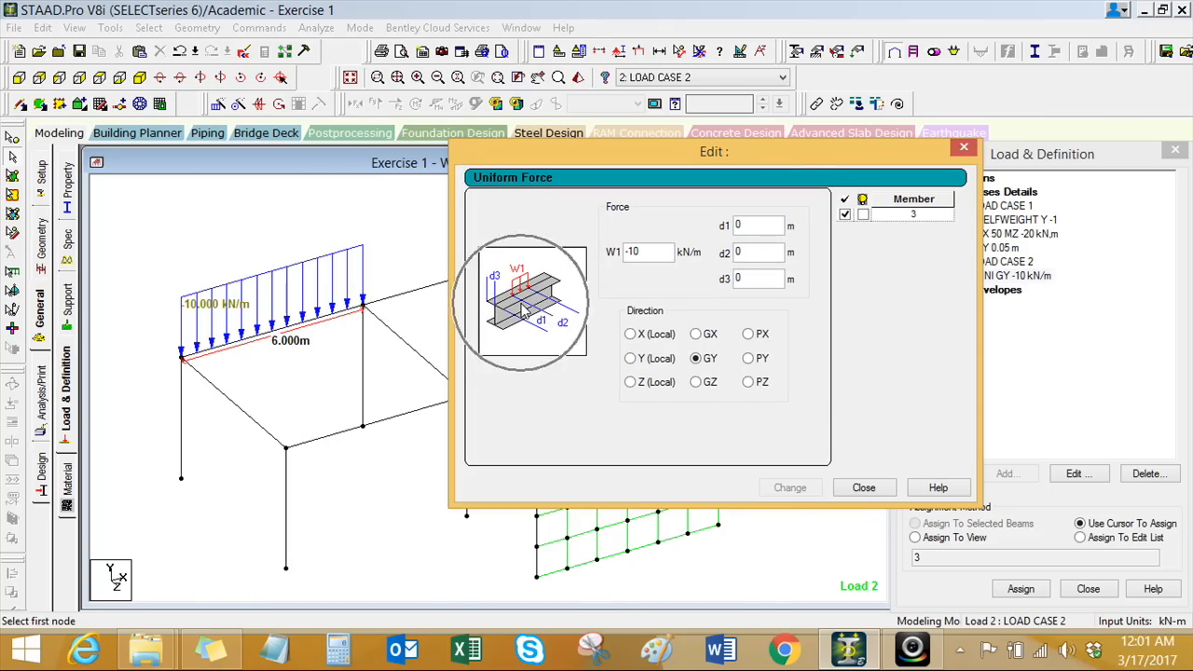
pyautogui.doubleClick(749, 228)
pyautogui.write('1')
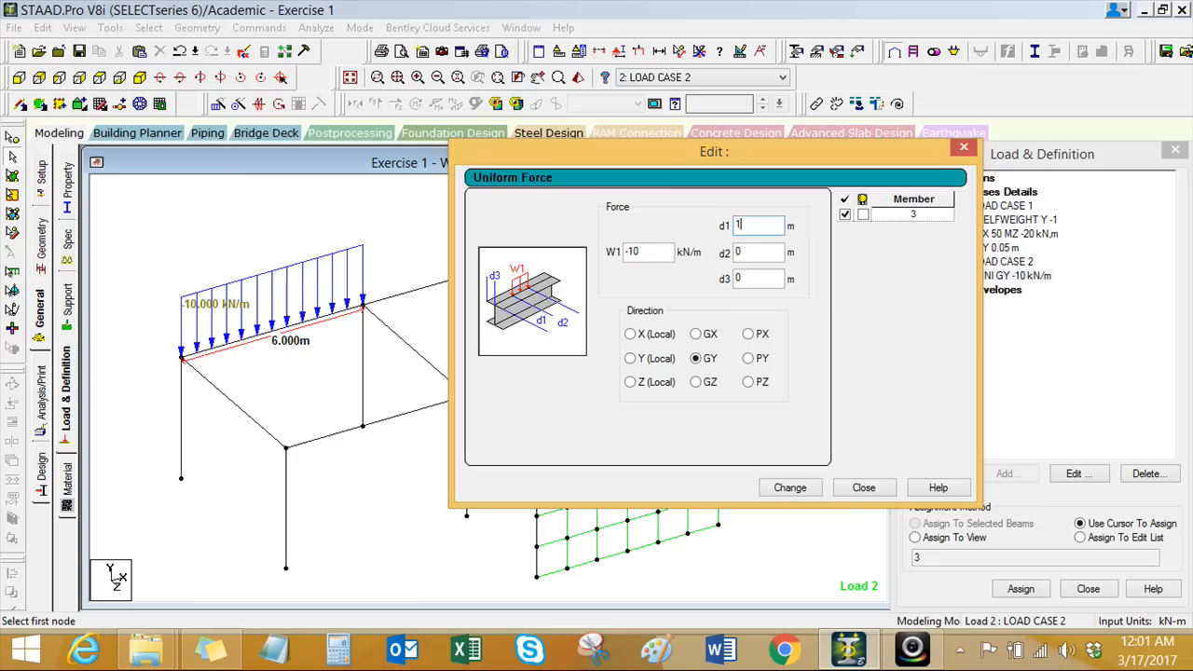
pyautogui.click(788, 489)
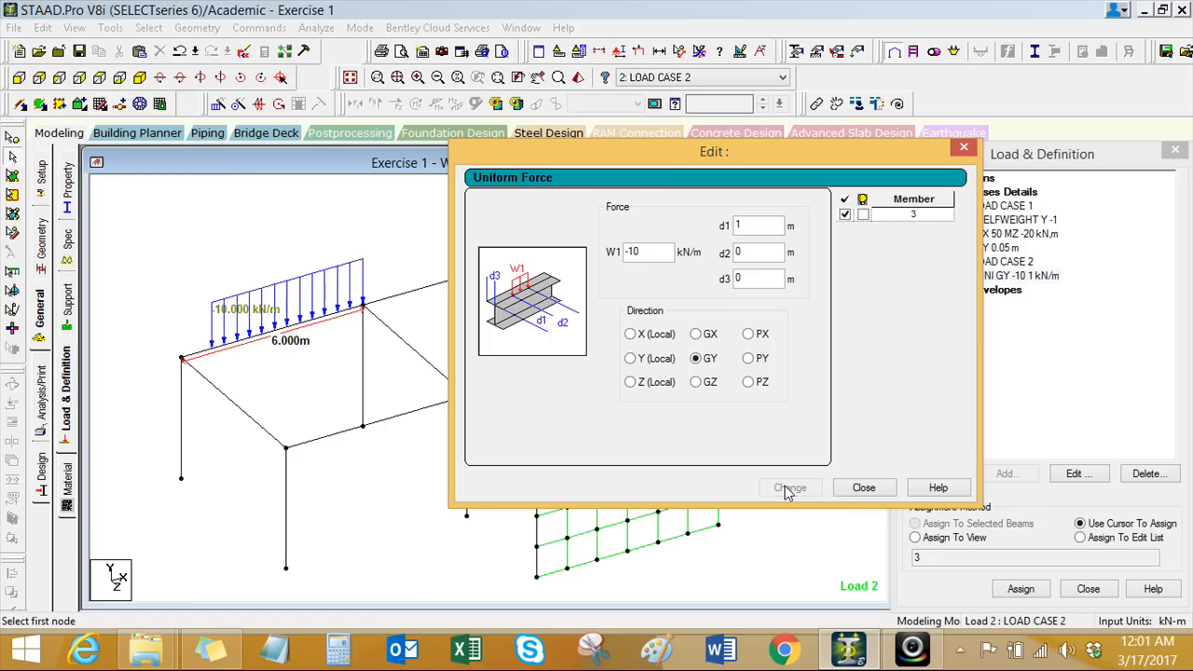
# Step: Reset the uniform load's start distance d1 to 0 m and apply the change
pyautogui.click(207, 362)
pyautogui.moveTo(758, 229); pyautogui.dragTo(699, 232)
pyautogui.write('0')
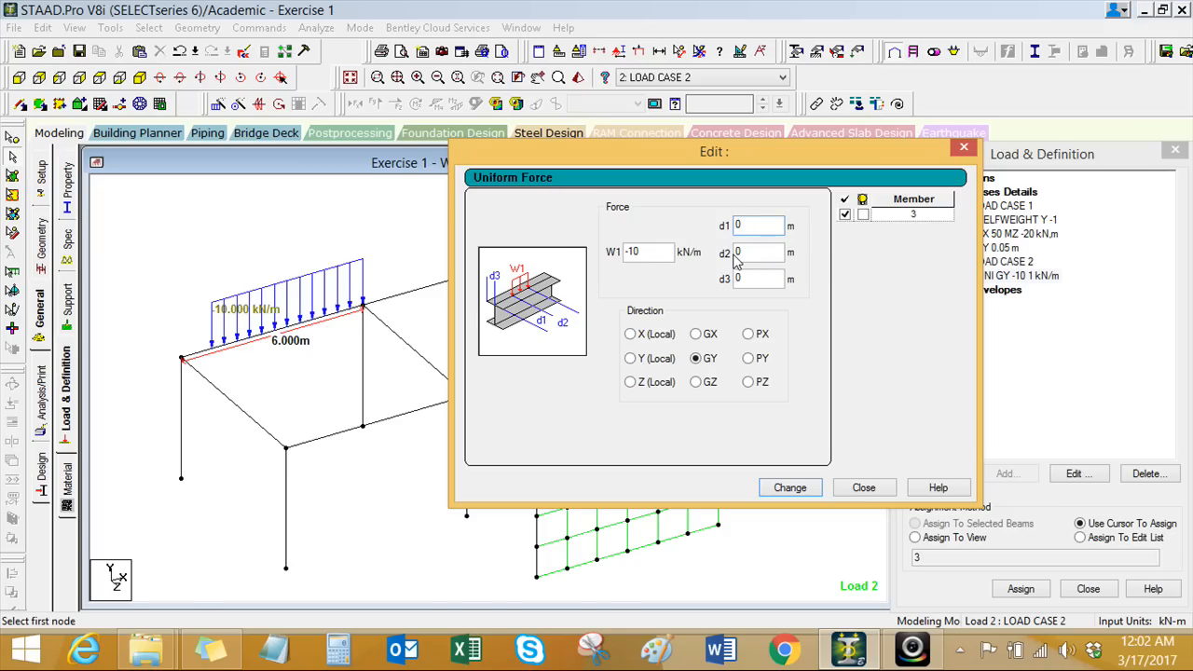
pyautogui.click(790, 488)
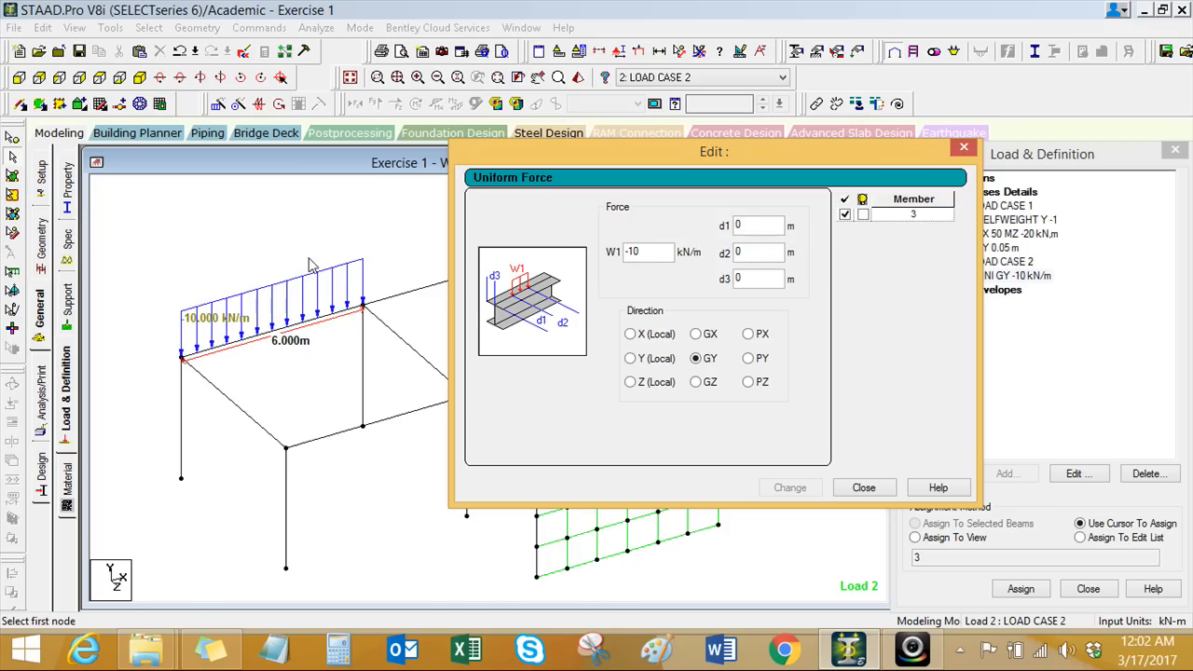
# Step: Set the uniform load's end distance d2 to 4 m and apply the change
pyautogui.doubleClick(752, 250)
pyautogui.write('4')
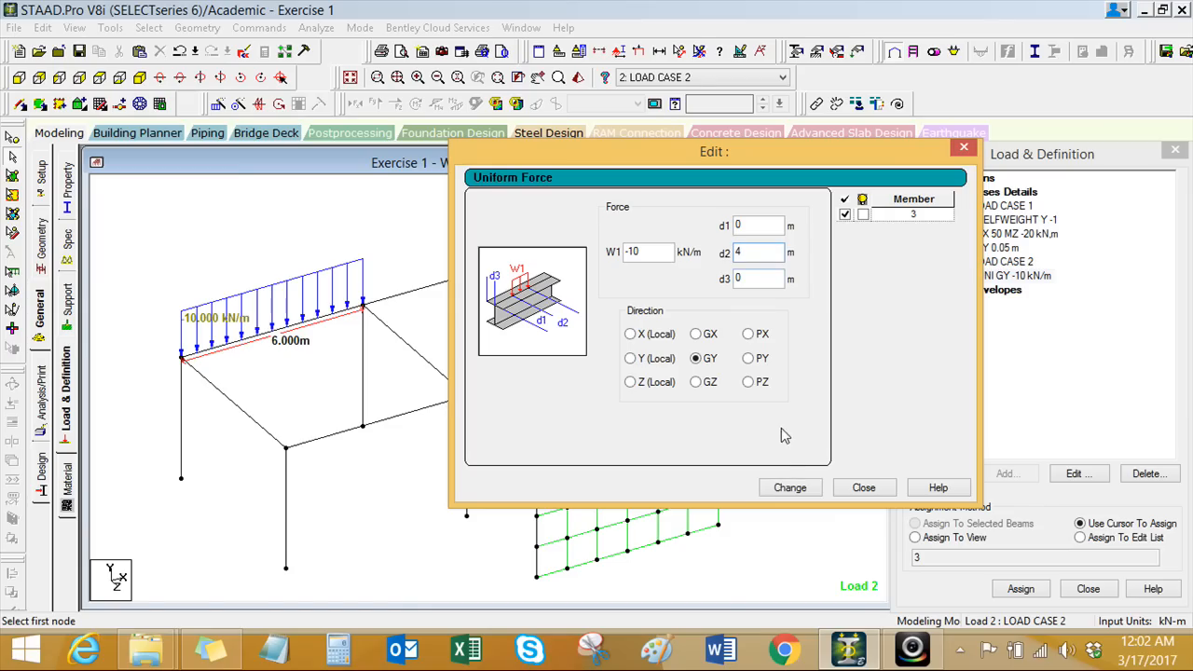
pyautogui.click(790, 487)
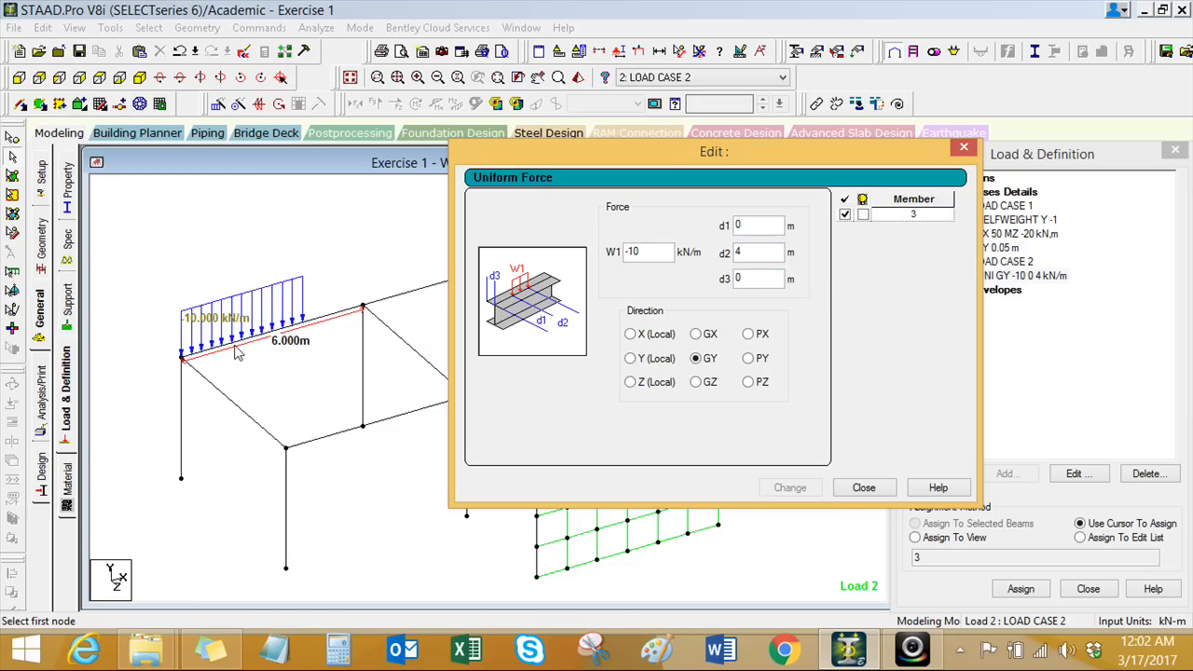
# Step: Set the uniform load's start distance d1 to 1 m, apply it, and finish editing the load
pyautogui.moveTo(755, 232); pyautogui.dragTo(729, 233)
pyautogui.write('1')
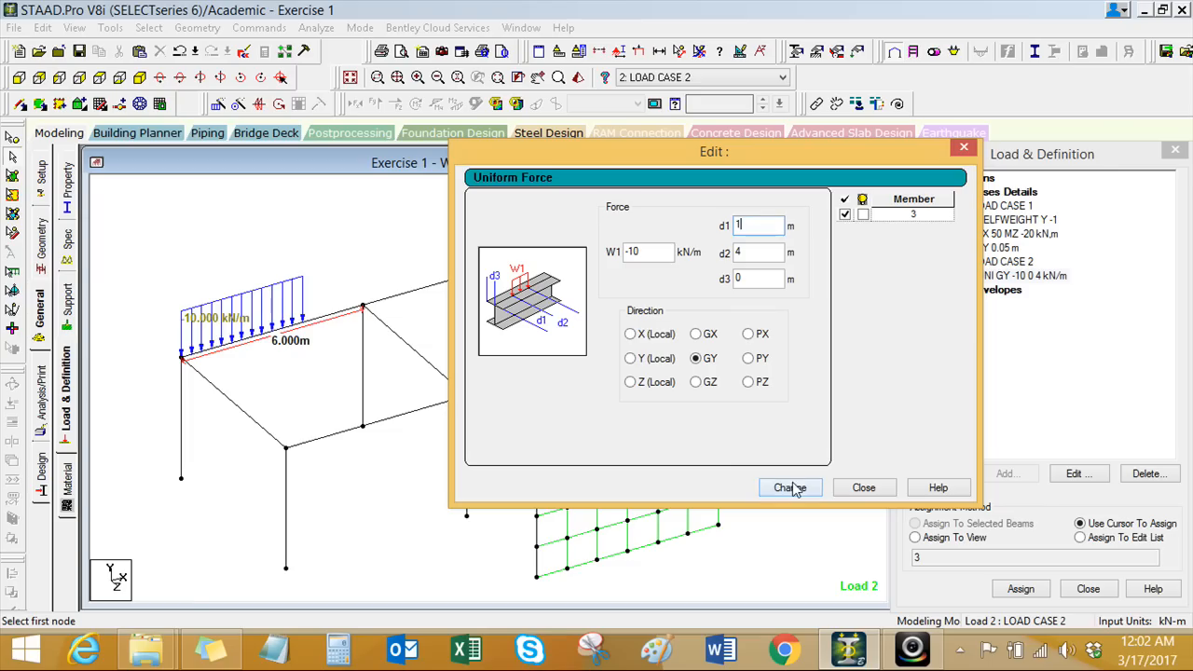
pyautogui.click(791, 488)
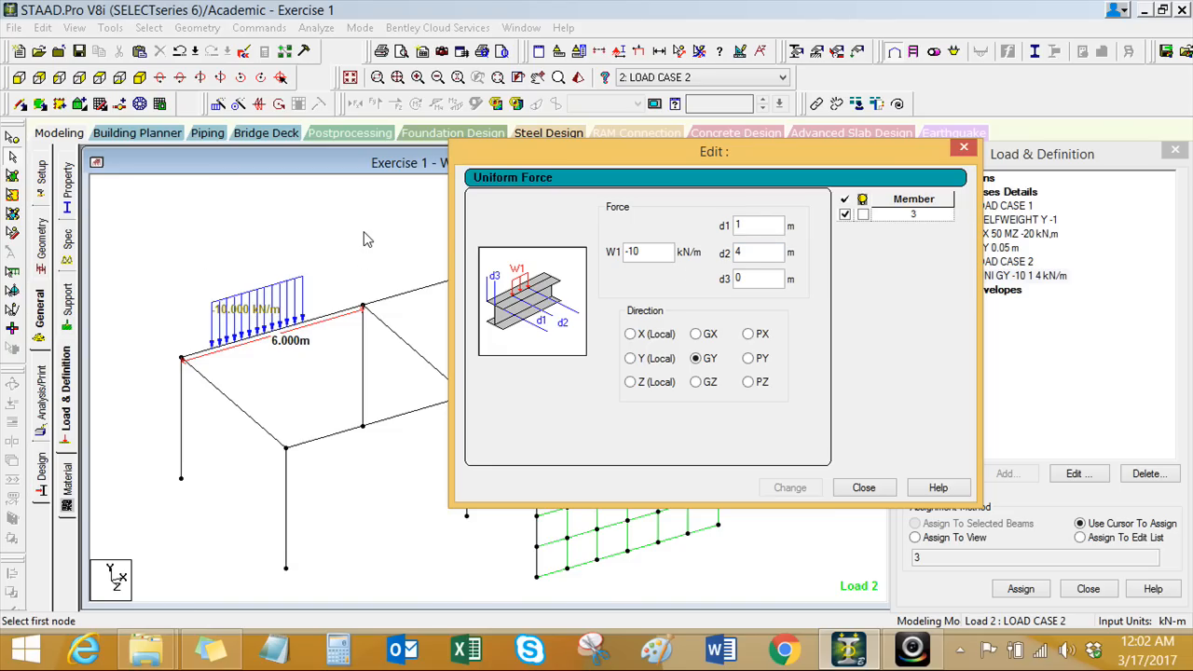
pyautogui.click(864, 487)
pyautogui.moveTo(345, 322); pyautogui.dragTo(339, 356, button='middle')
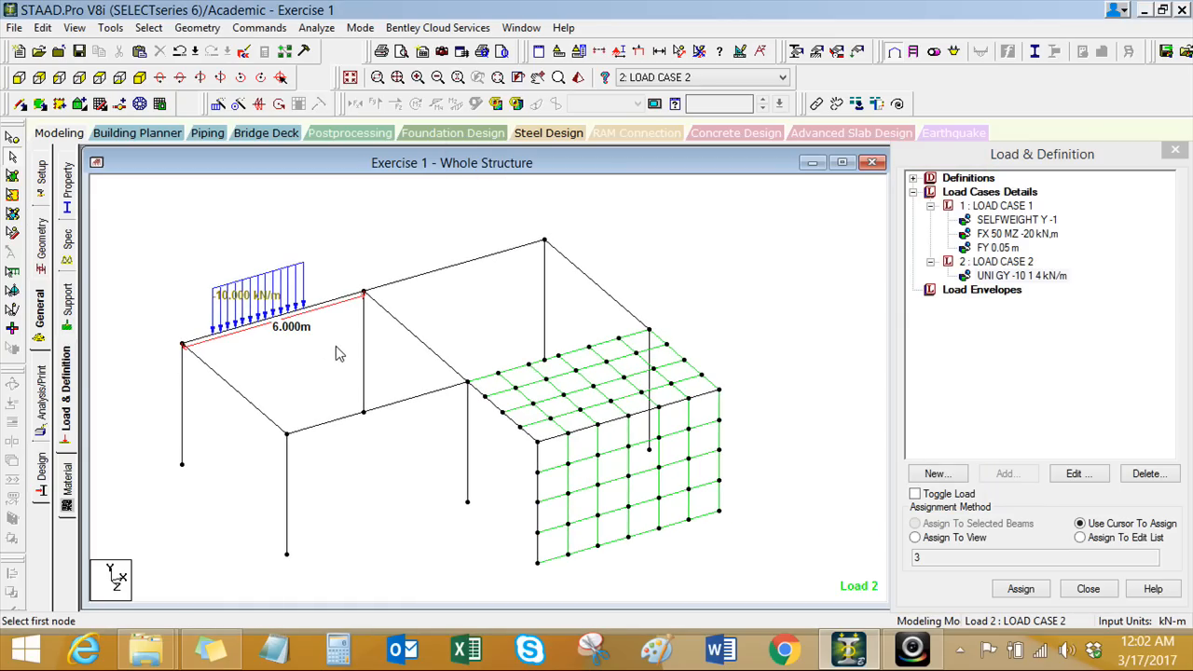
pyautogui.click(1019, 276)
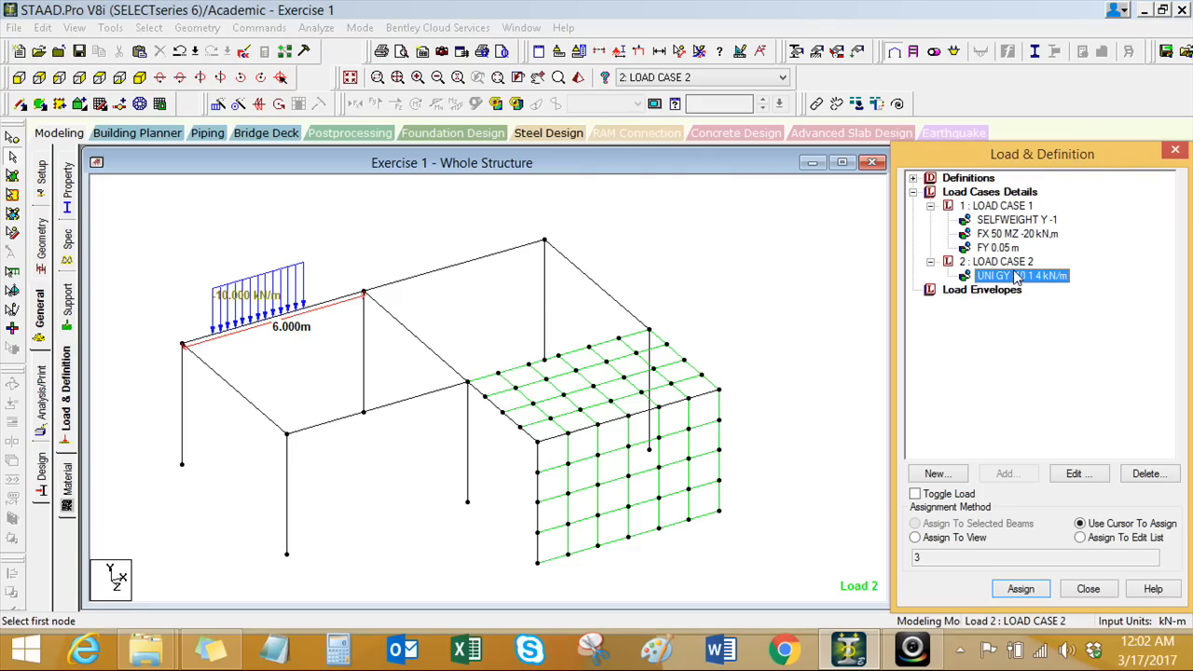
# Step: Assign the LOAD CASE 2 uniform load UNI GY -10 1 4 kN/m to beam 8 using Assign To Selected Beams
pyautogui.click(329, 424)
pyautogui.click(1018, 524)
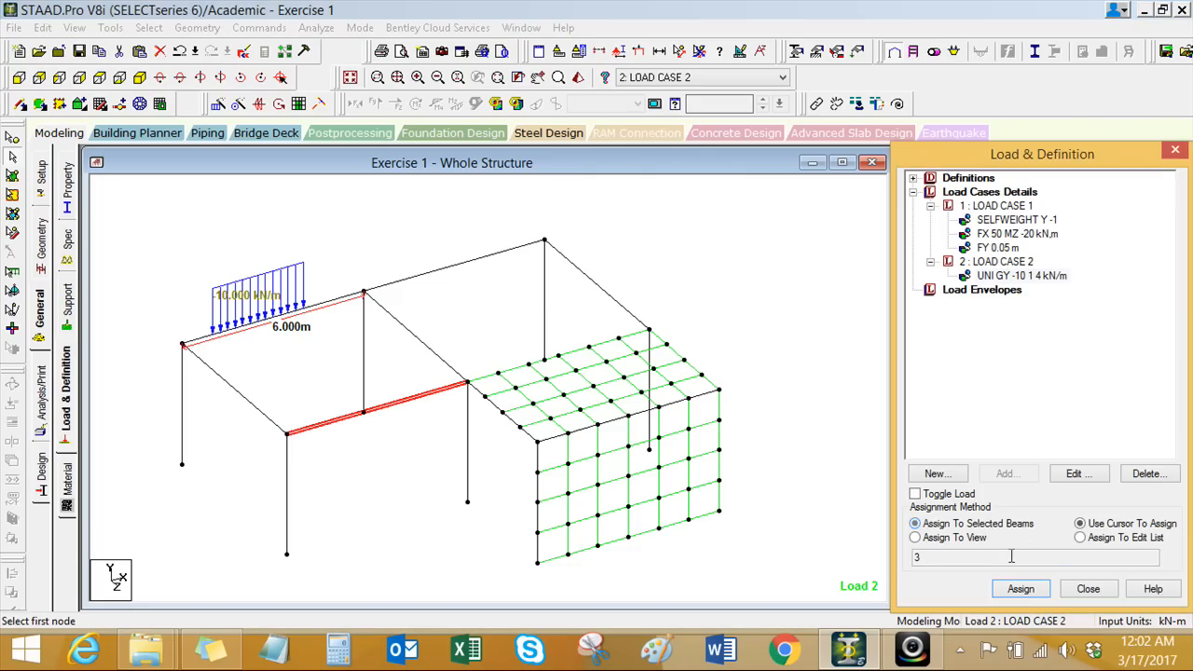
pyautogui.click(1021, 589)
pyautogui.click(1058, 423)
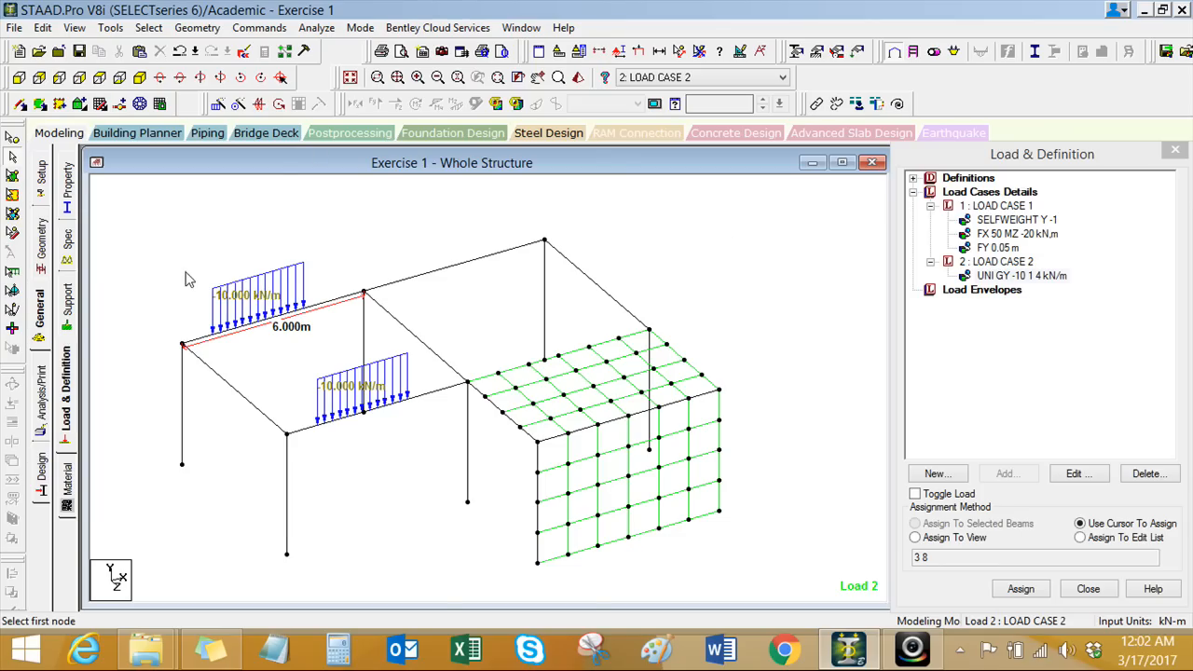
pyautogui.click(301, 315)
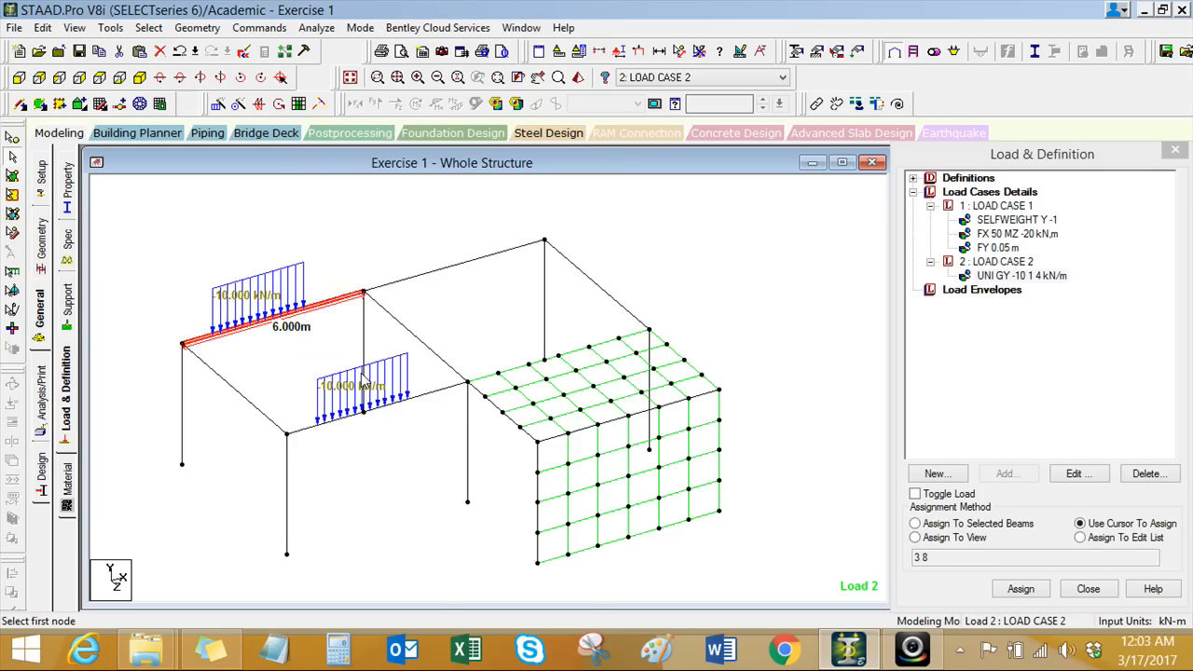
pyautogui.click(410, 399)
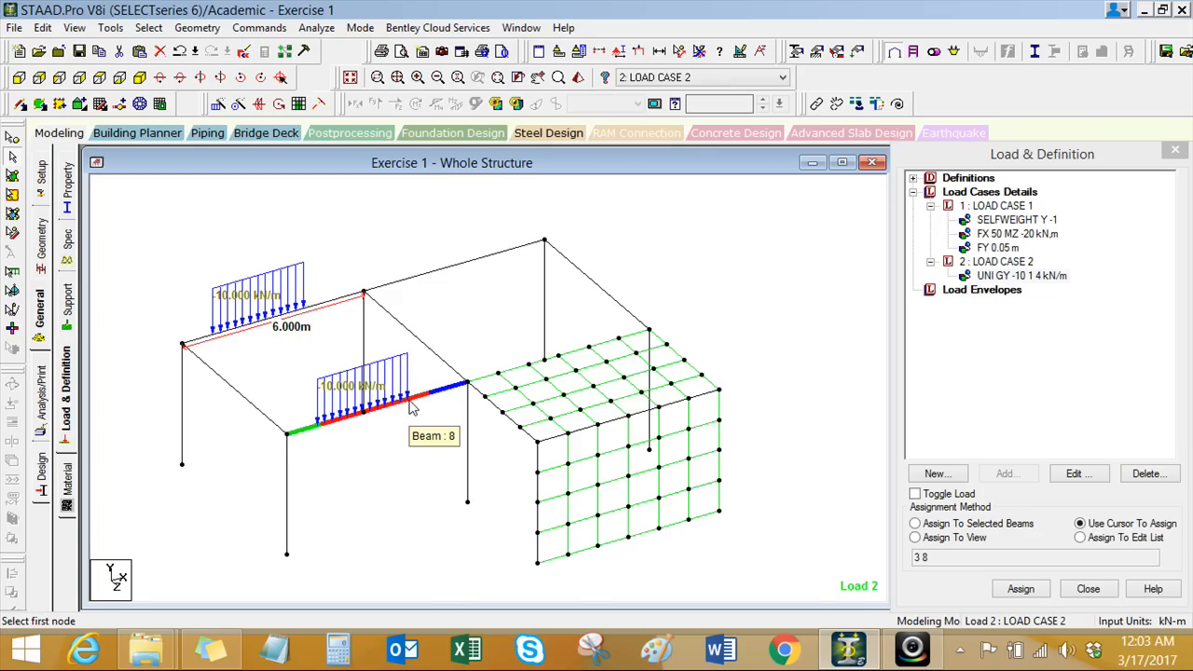
pyautogui.click(1007, 276)
pyautogui.click(234, 238)
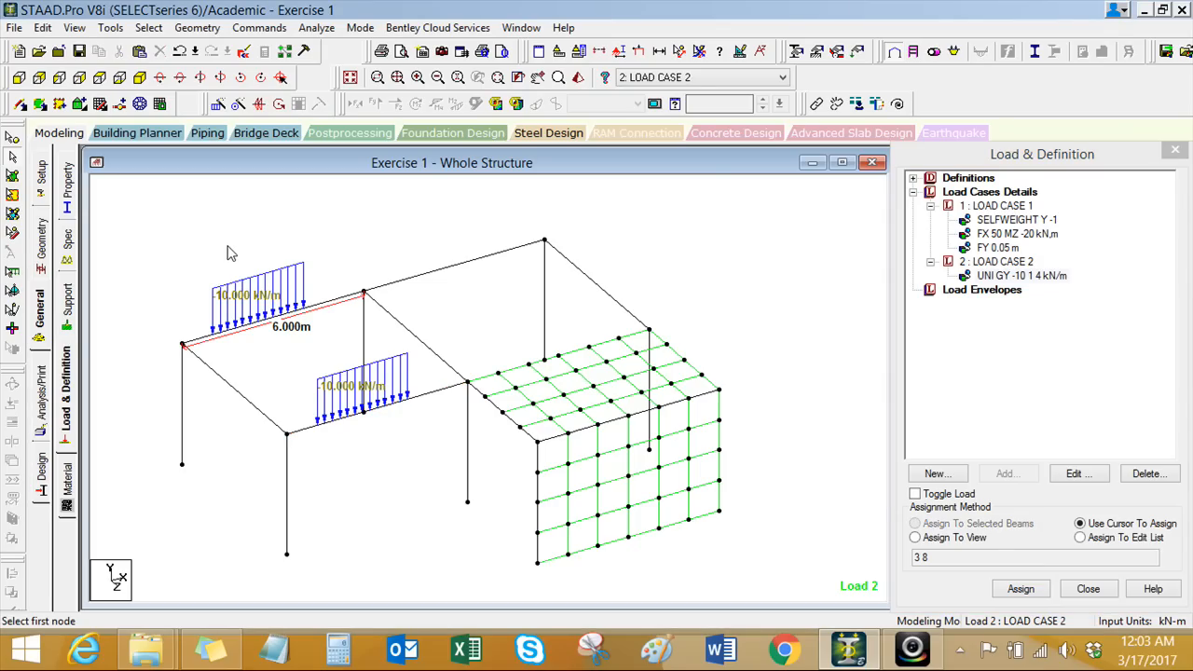
# Step: Edit the LOAD CASE 2 uniform load, exclude member 8 from its member list, and apply the change
pyautogui.click(1016, 277)
pyautogui.doubleClick(1016, 277)
pyautogui.moveTo(718, 140); pyautogui.dragTo(909, 145)
pyautogui.click(917, 227)
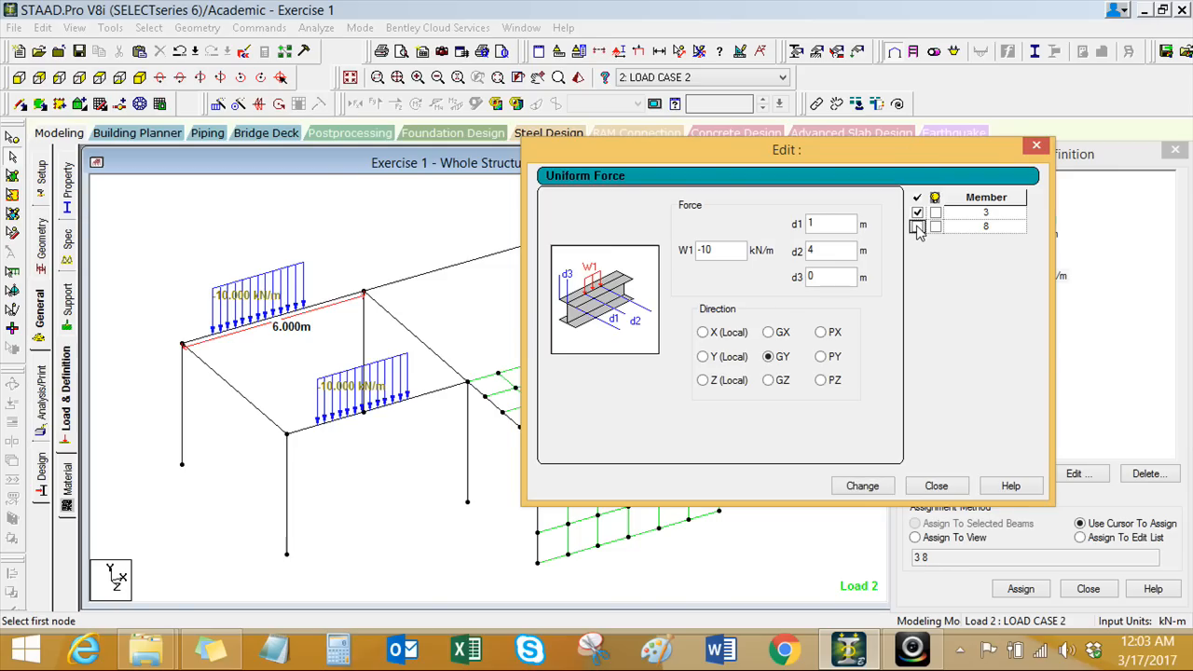
pyautogui.click(859, 488)
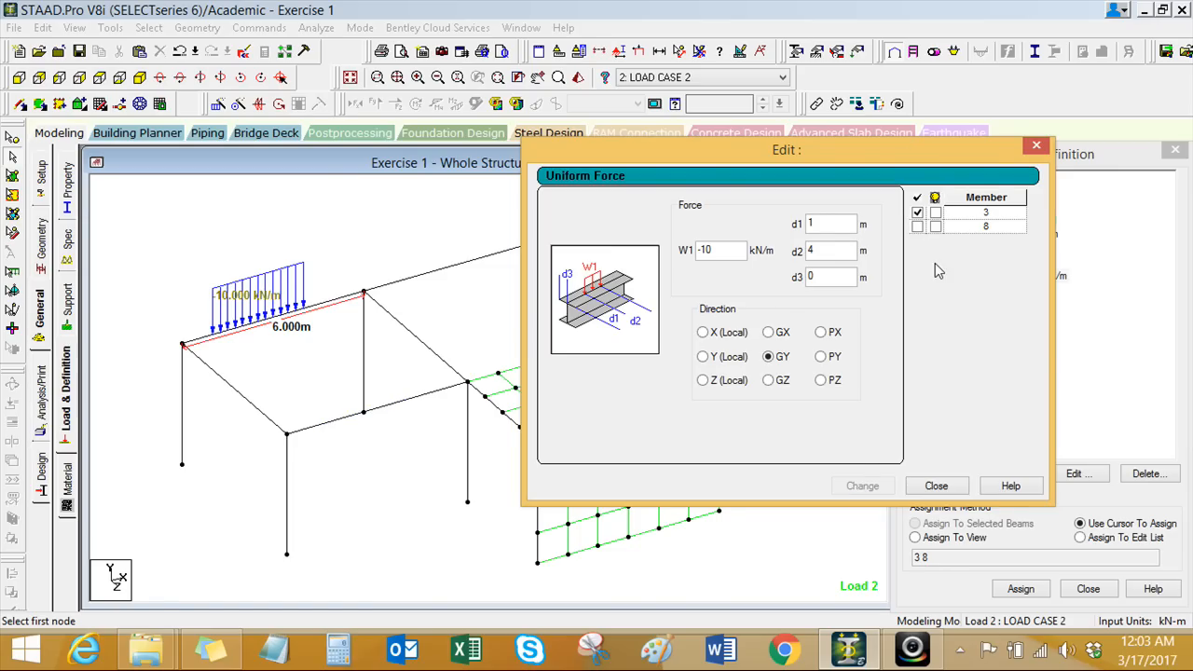
# Step: Include member 8 in the uniform load, exclude it, and include it again, applying each change before closing the load editor
pyautogui.click(917, 226)
pyautogui.click(865, 485)
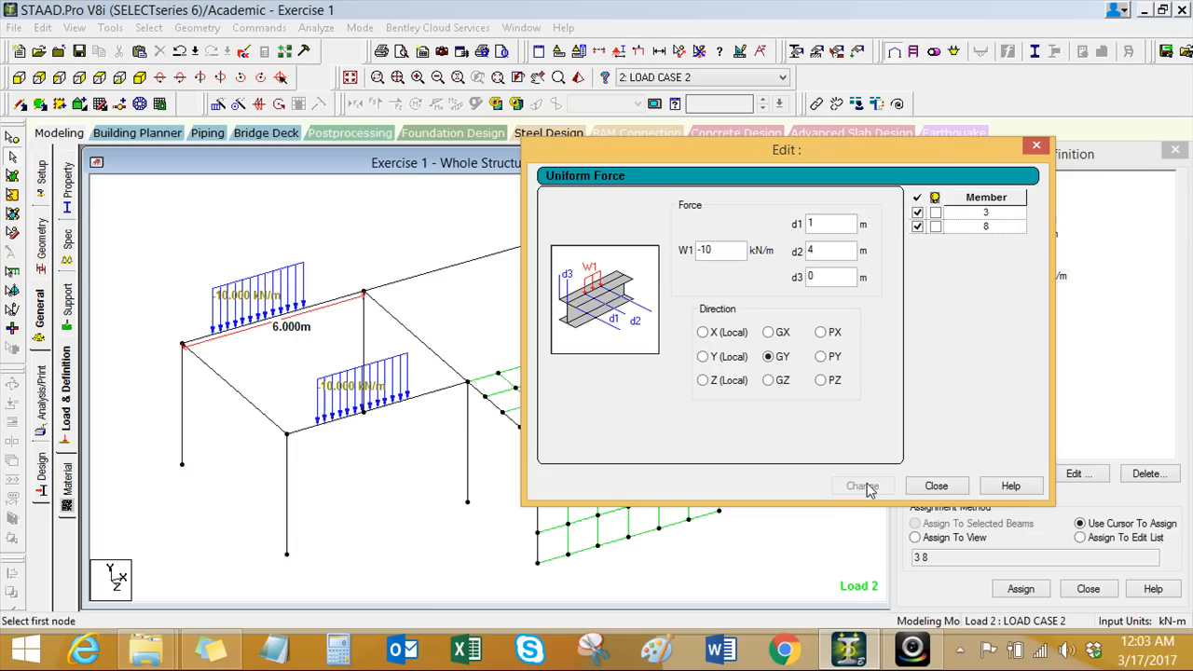
pyautogui.click(917, 227)
pyautogui.click(862, 486)
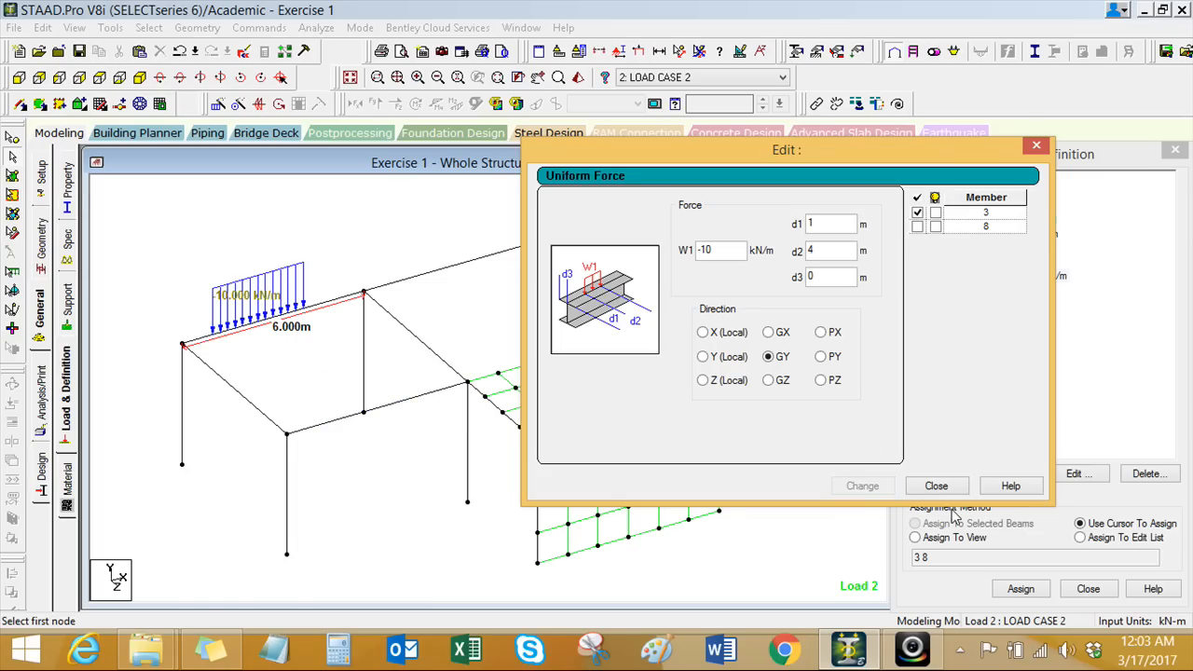
pyautogui.click(917, 226)
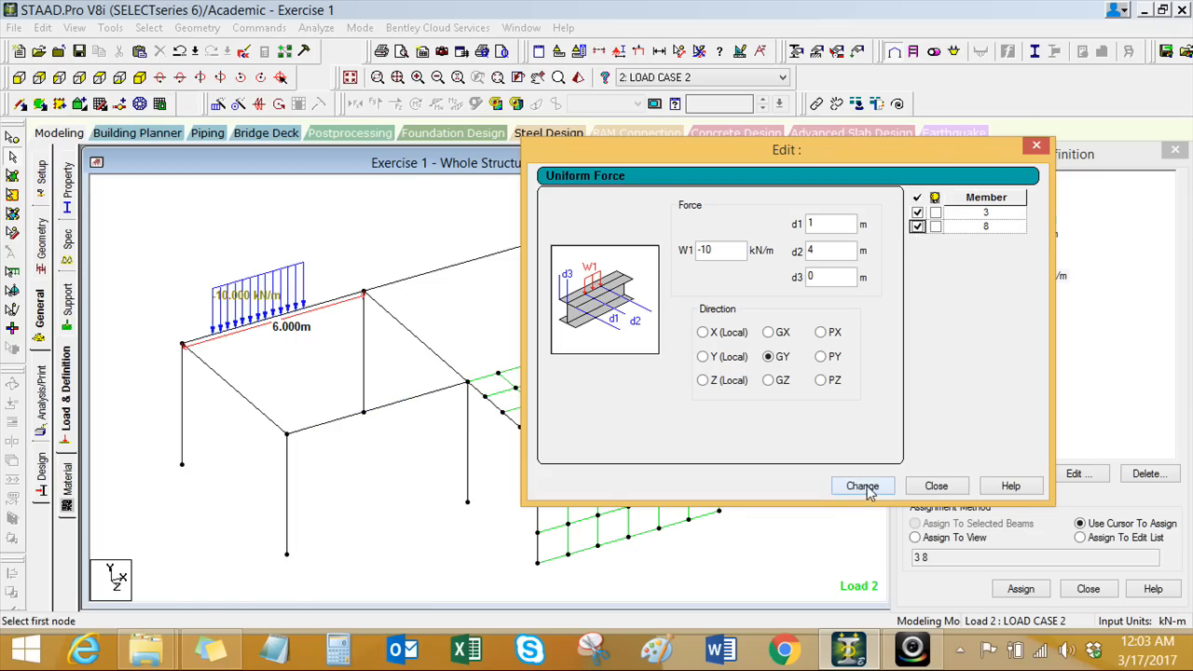
pyautogui.click(862, 486)
pyautogui.click(937, 487)
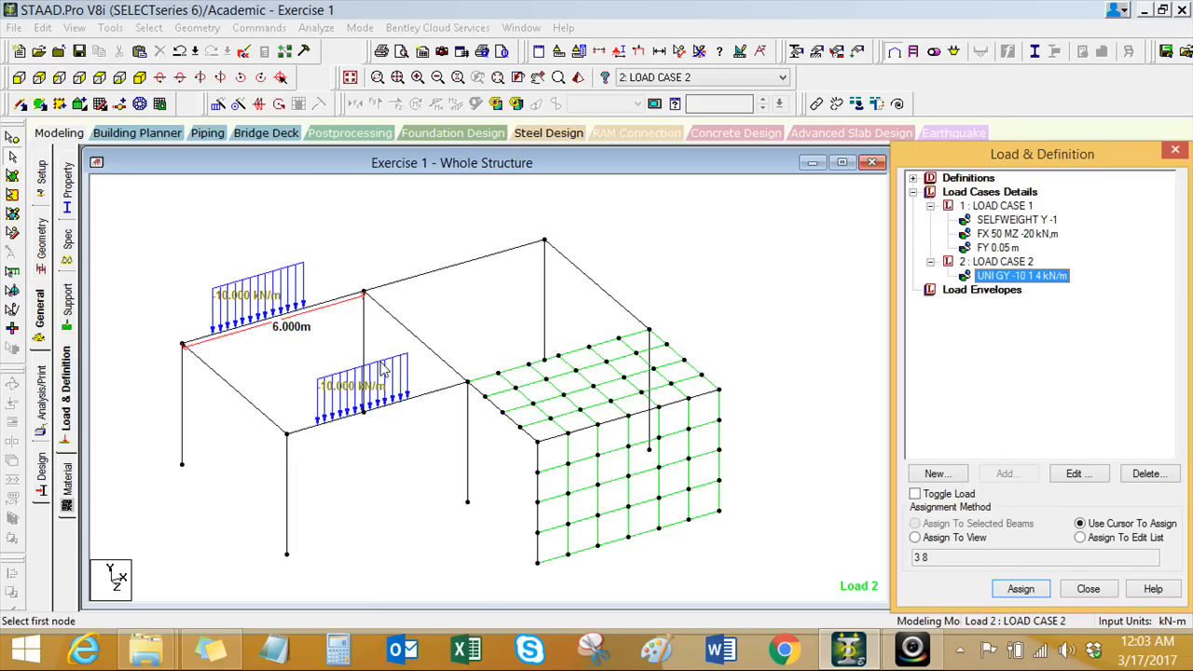
# Step: Enable Toggle Load and reassign the uniform load to selected beam 8 to take the load off that beam
pyautogui.click(1063, 277)
pyautogui.click(915, 494)
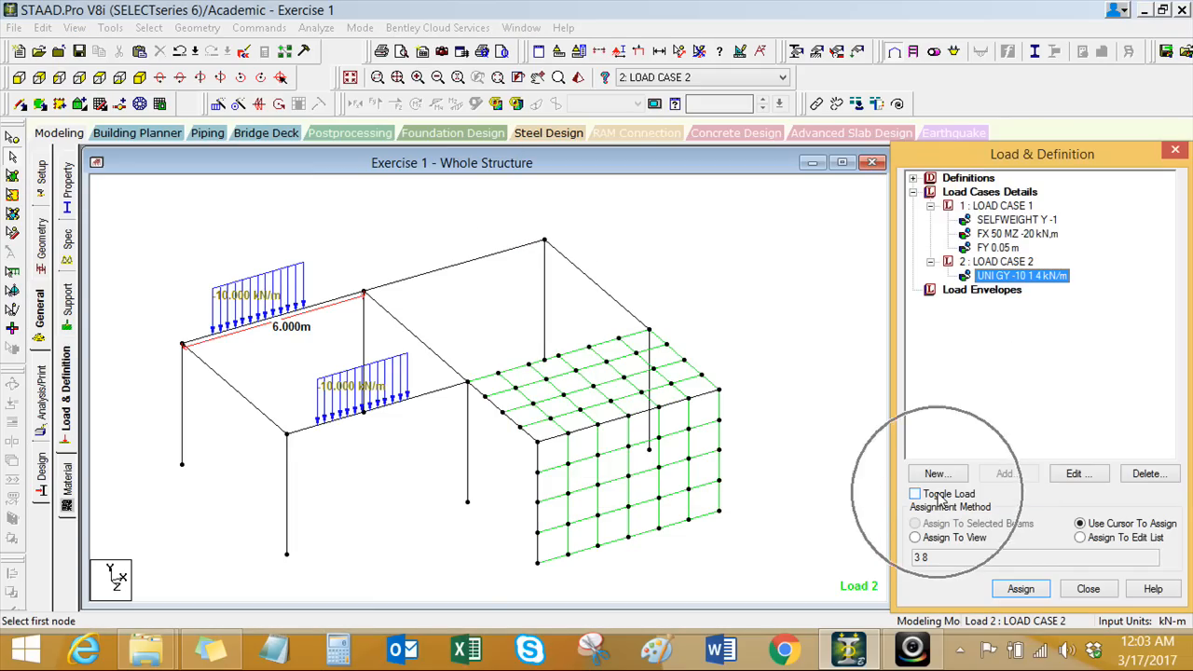
pyautogui.click(1060, 278)
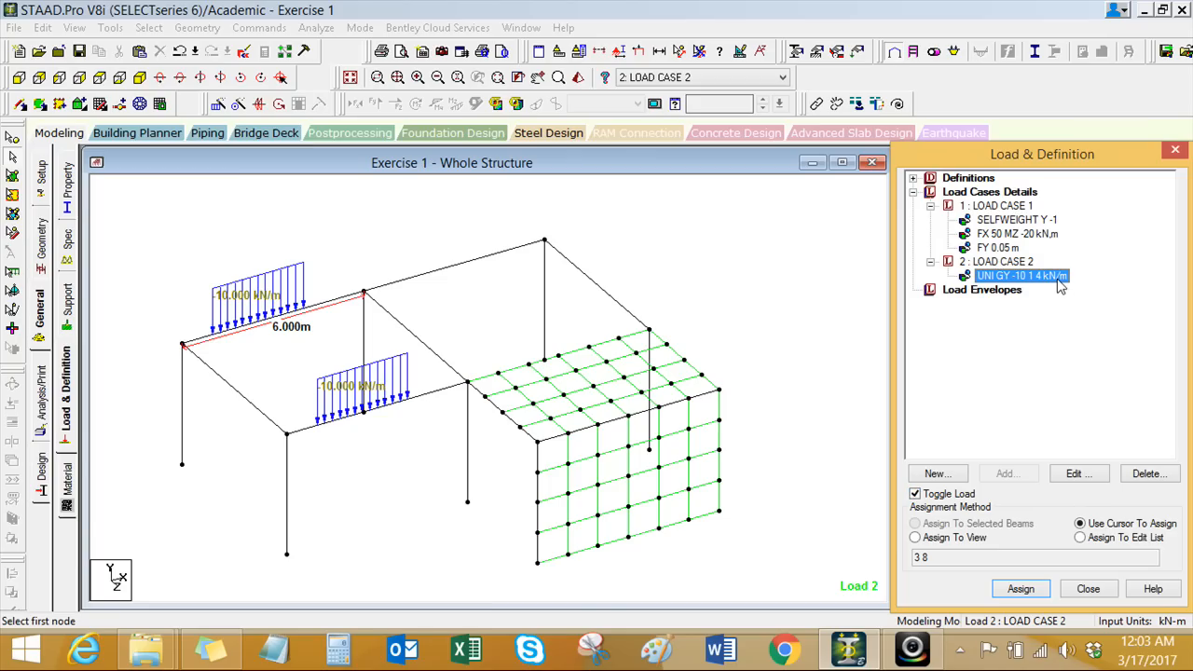
pyautogui.click(424, 398)
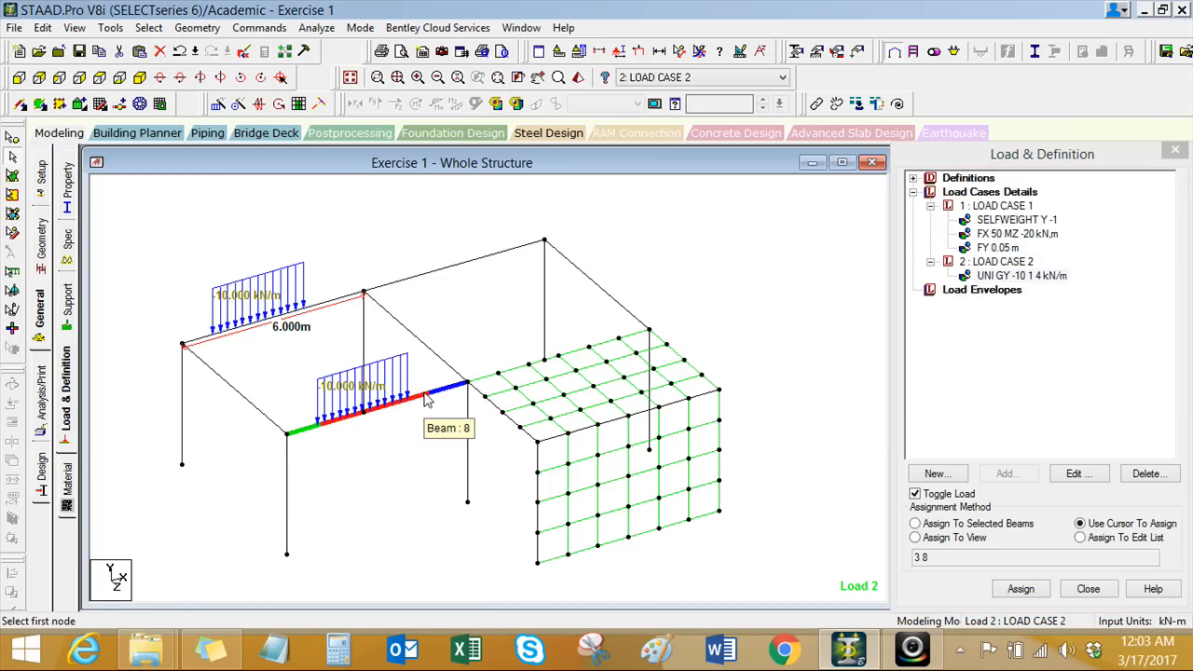
pyautogui.click(1017, 591)
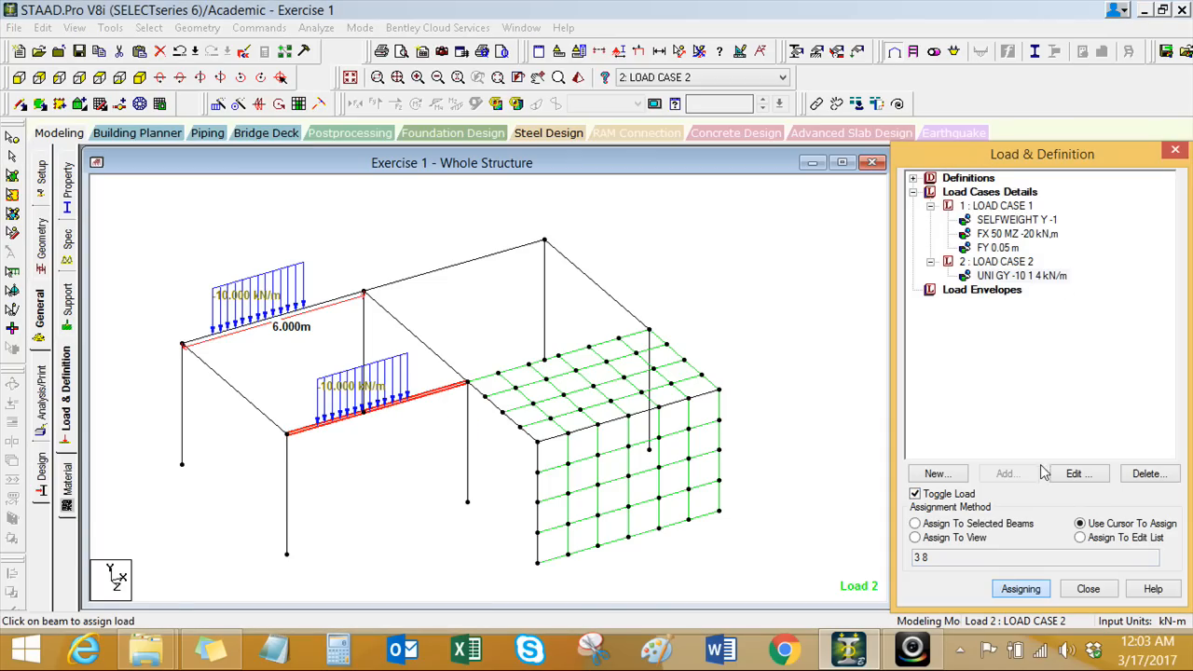
pyautogui.click(983, 277)
pyautogui.click(955, 523)
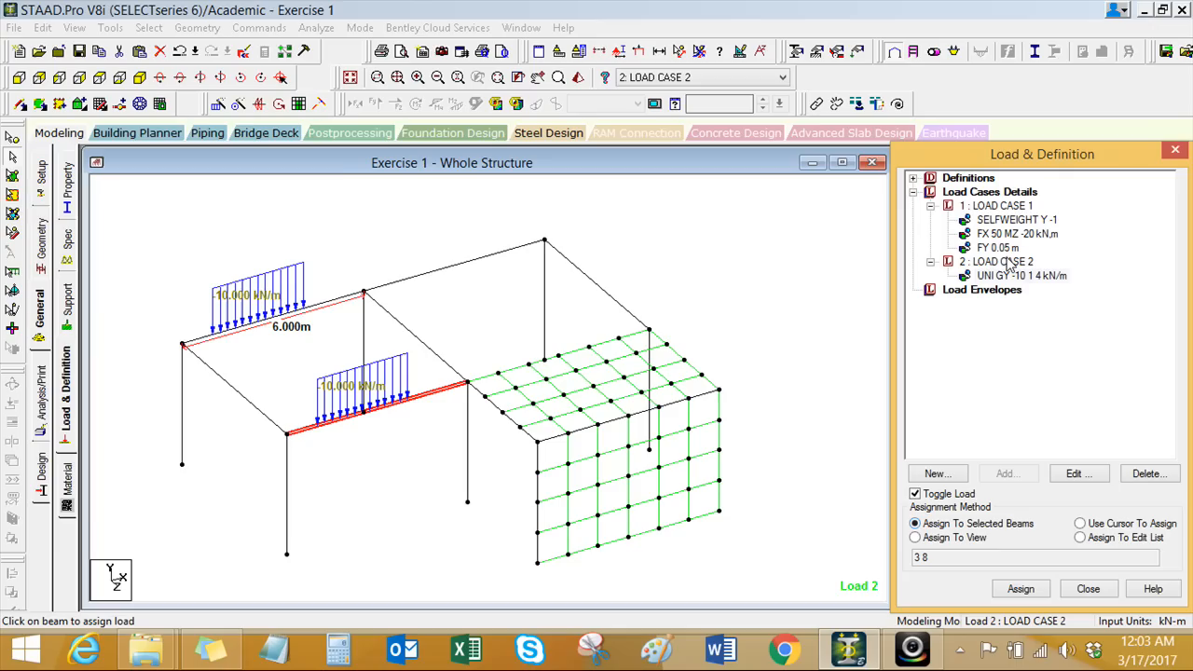
pyautogui.click(1020, 589)
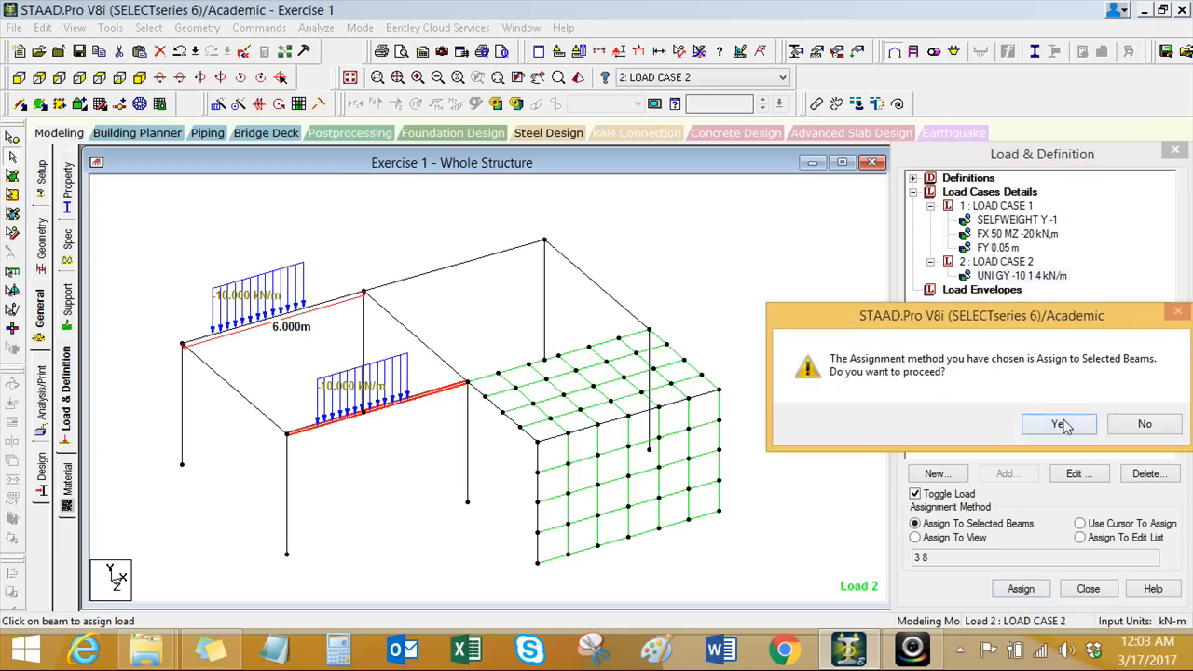
pyautogui.click(1021, 422)
pyautogui.click(442, 488)
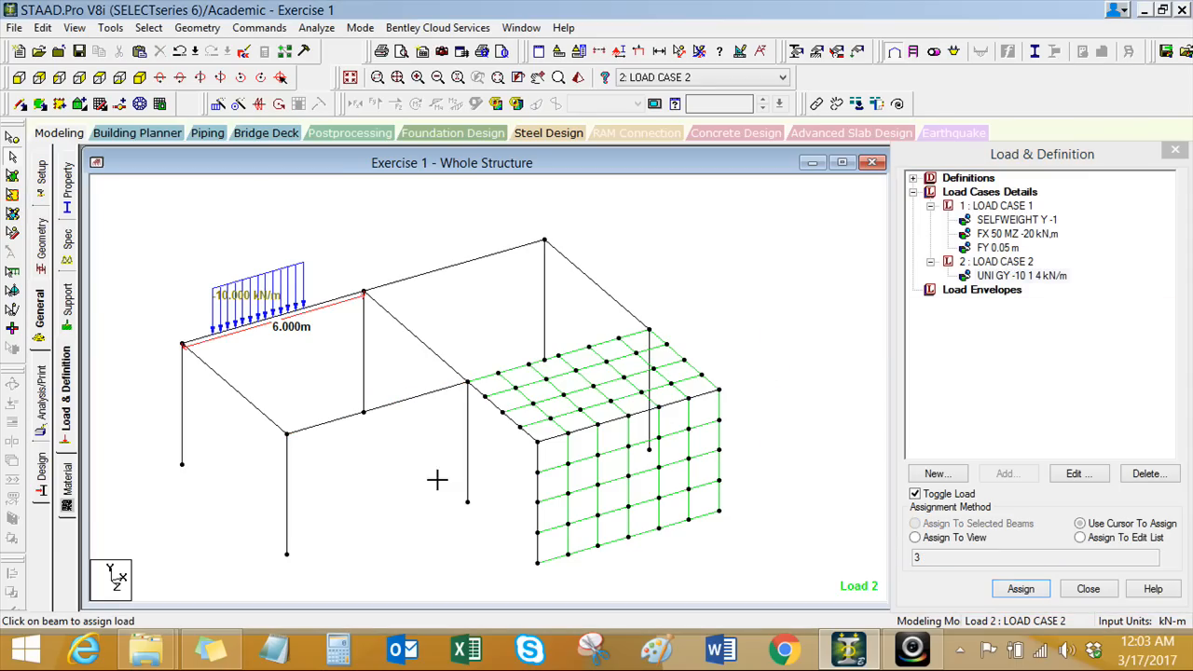
# Step: Assign the uniform load UNI GY -10 1 4 kN/m back to selected beam 8
pyautogui.click(1021, 276)
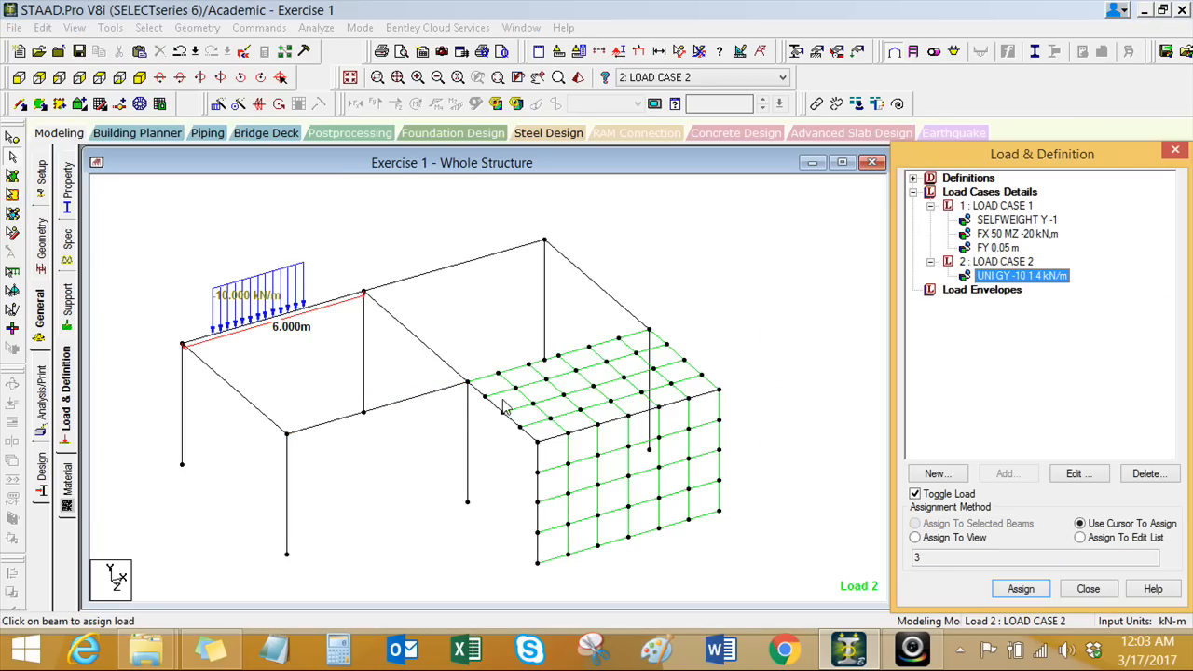
pyautogui.click(440, 396)
pyautogui.click(993, 524)
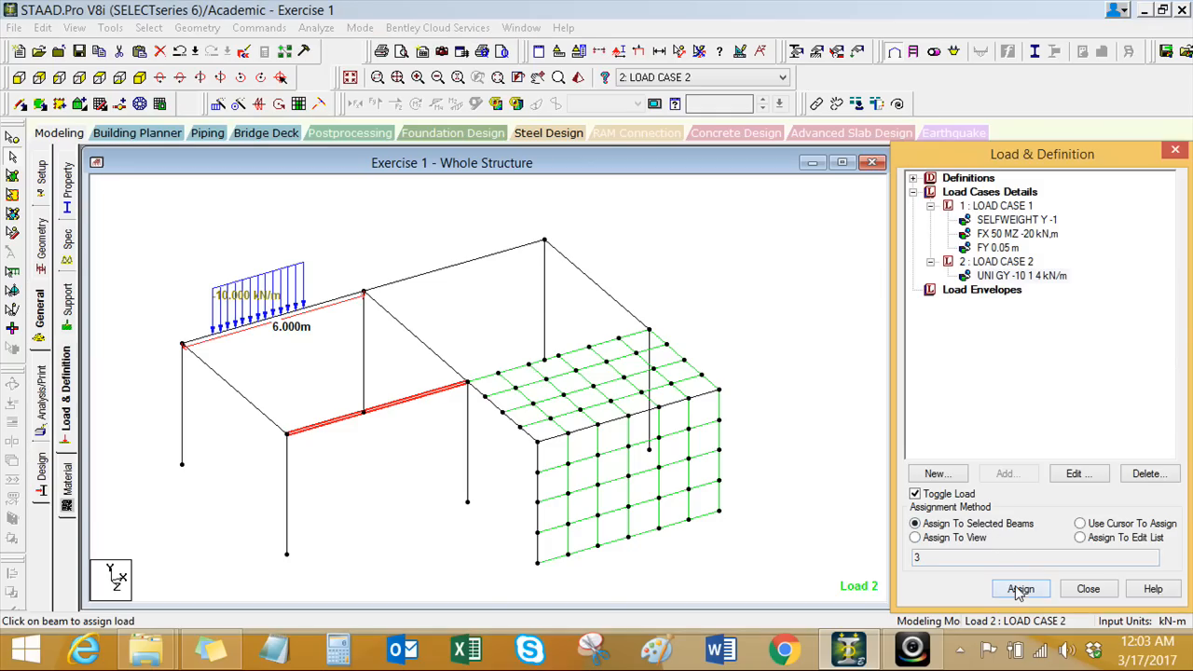
pyautogui.click(1020, 589)
pyautogui.click(1060, 424)
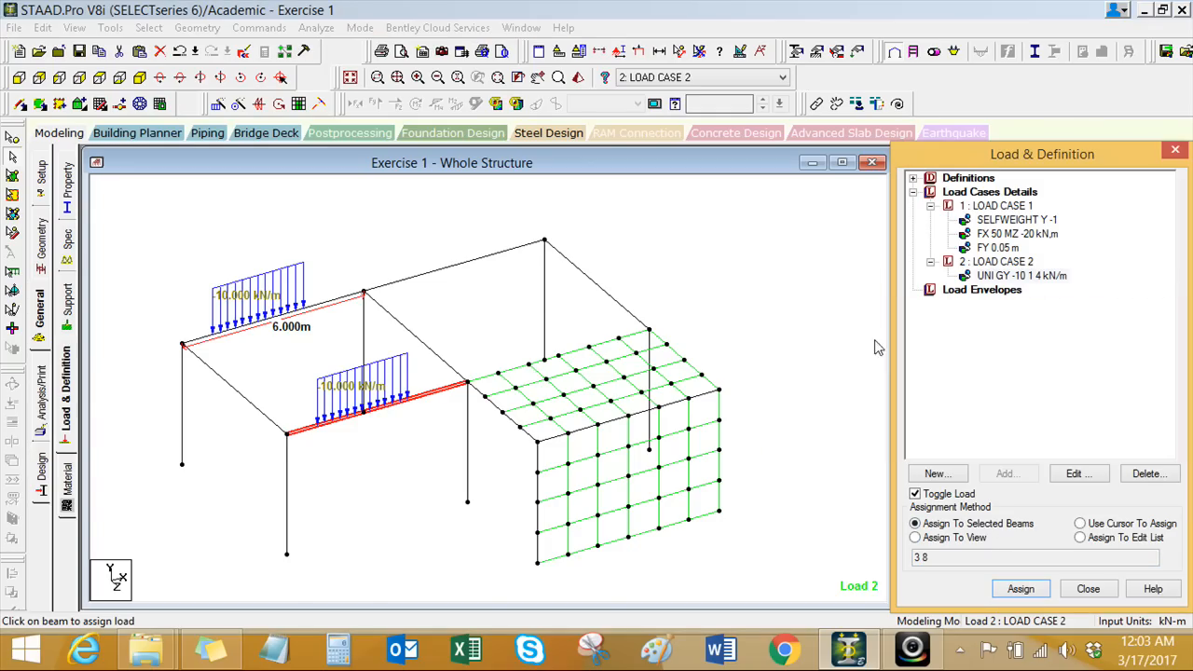
# Step: Exclude member 8 in the uniform load's settings, apply the change, and reopen the load to check its member list
pyautogui.click(983, 278)
pyautogui.doubleClick(982, 279)
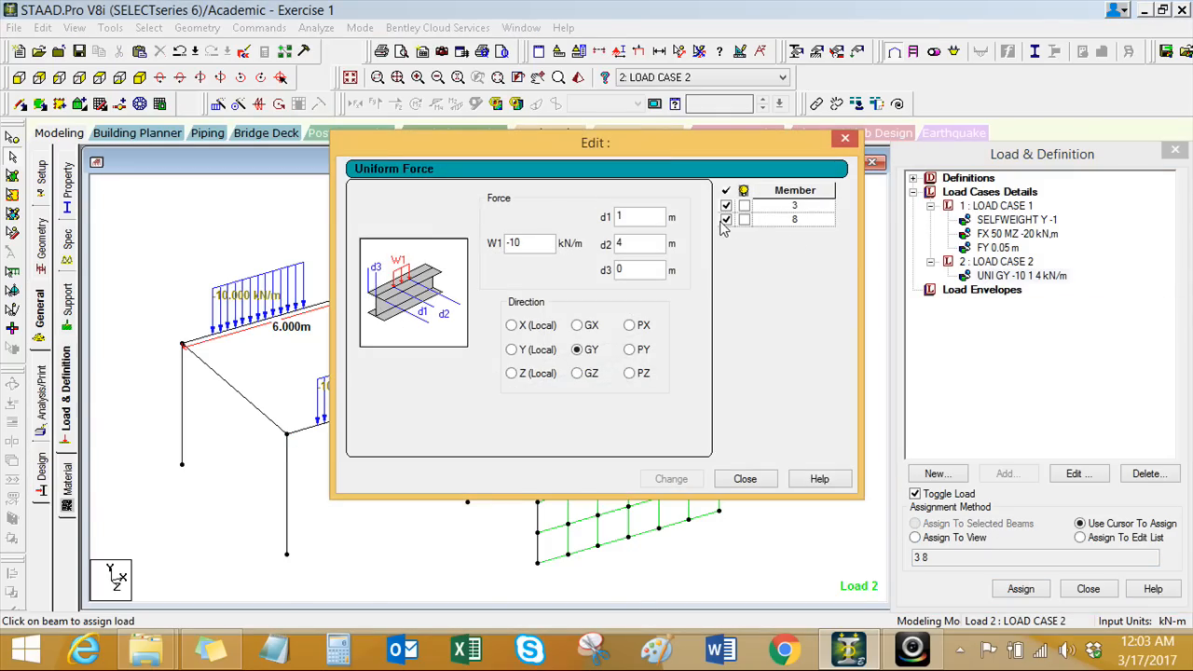
pyautogui.click(726, 220)
pyautogui.click(671, 479)
pyautogui.click(750, 481)
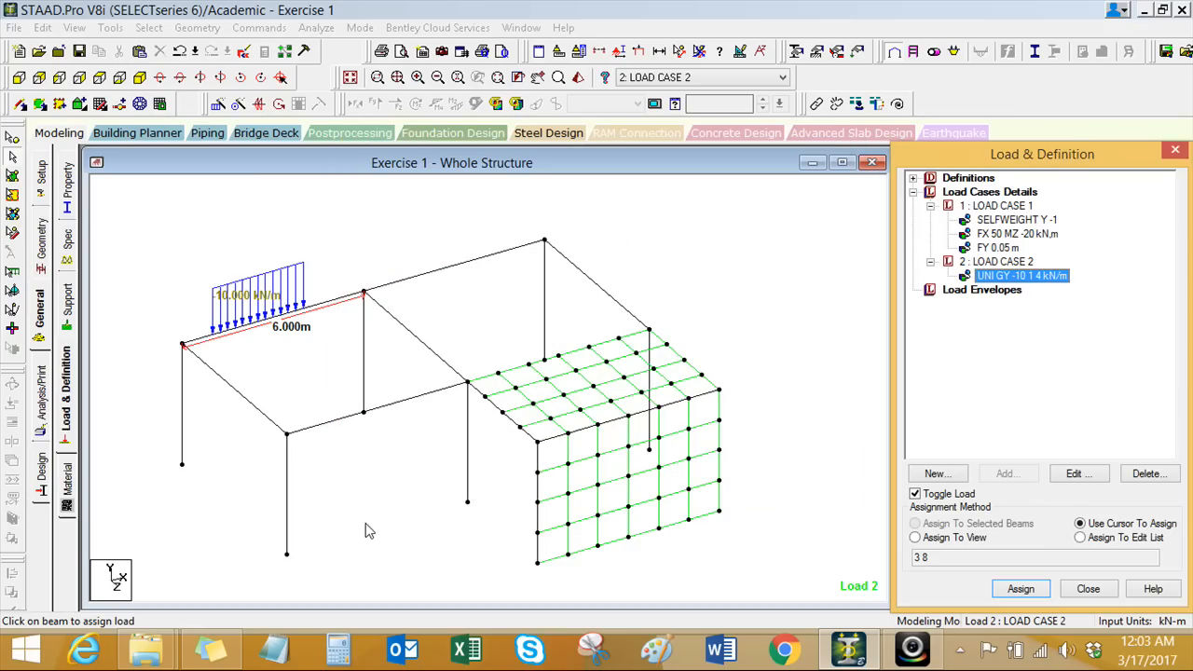
pyautogui.doubleClick(1004, 278)
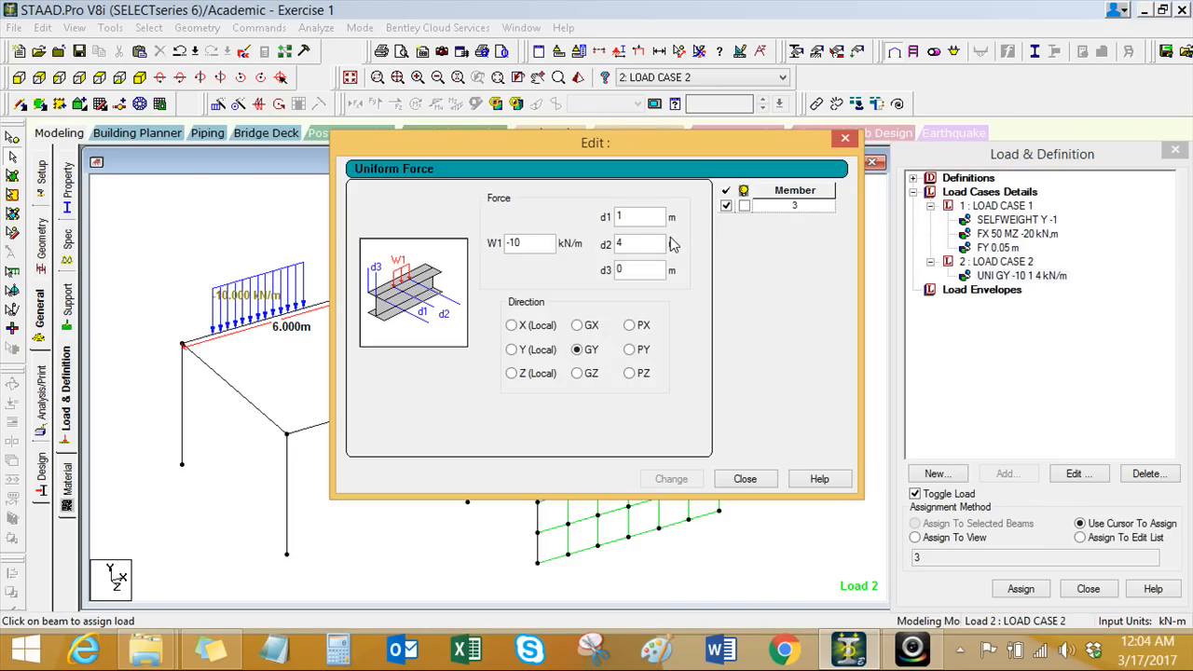
pyautogui.click(746, 479)
# Step: Select beam 8 and assign the LOAD CASE 2 uniform load to it once more
pyautogui.click(435, 395)
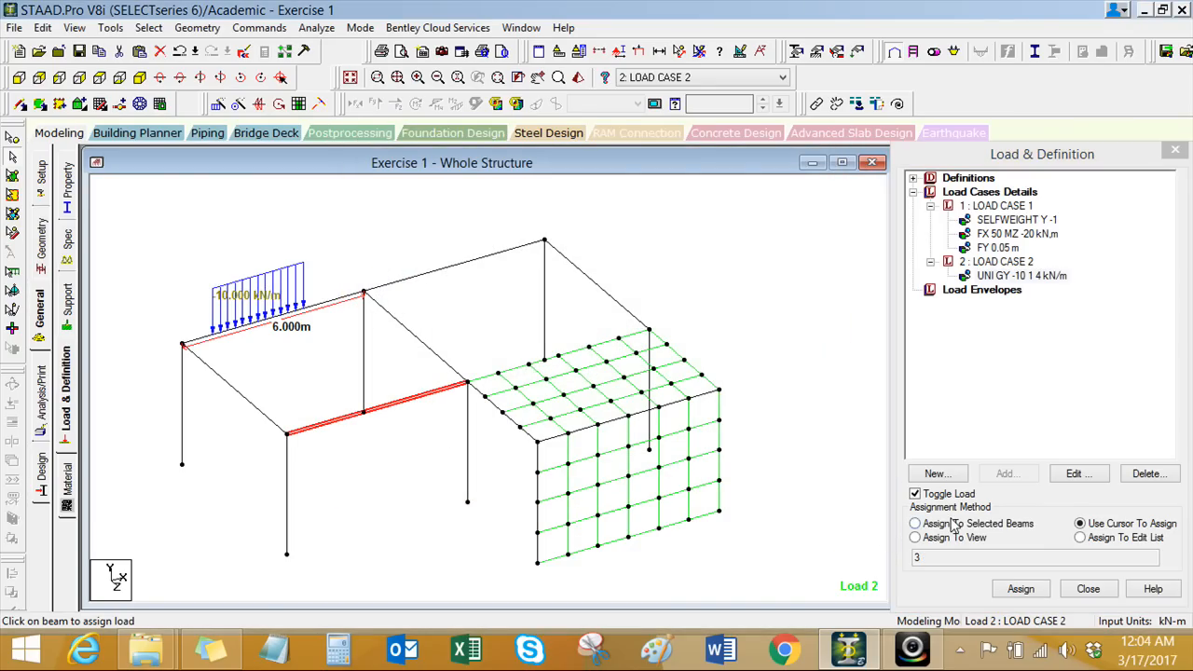
pyautogui.click(916, 523)
pyautogui.click(1020, 589)
pyautogui.click(982, 422)
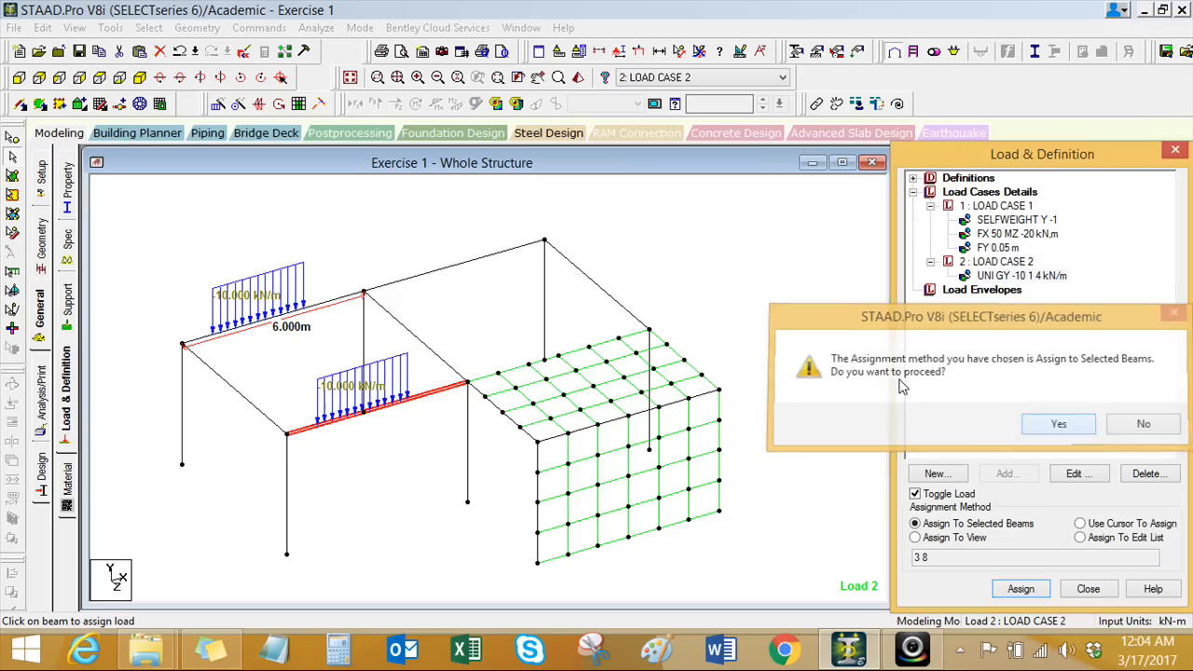
# Step: Show the beam number labels on the model to identify the loaded members, and hide them again
pyautogui.scroll(2, 374, 457)
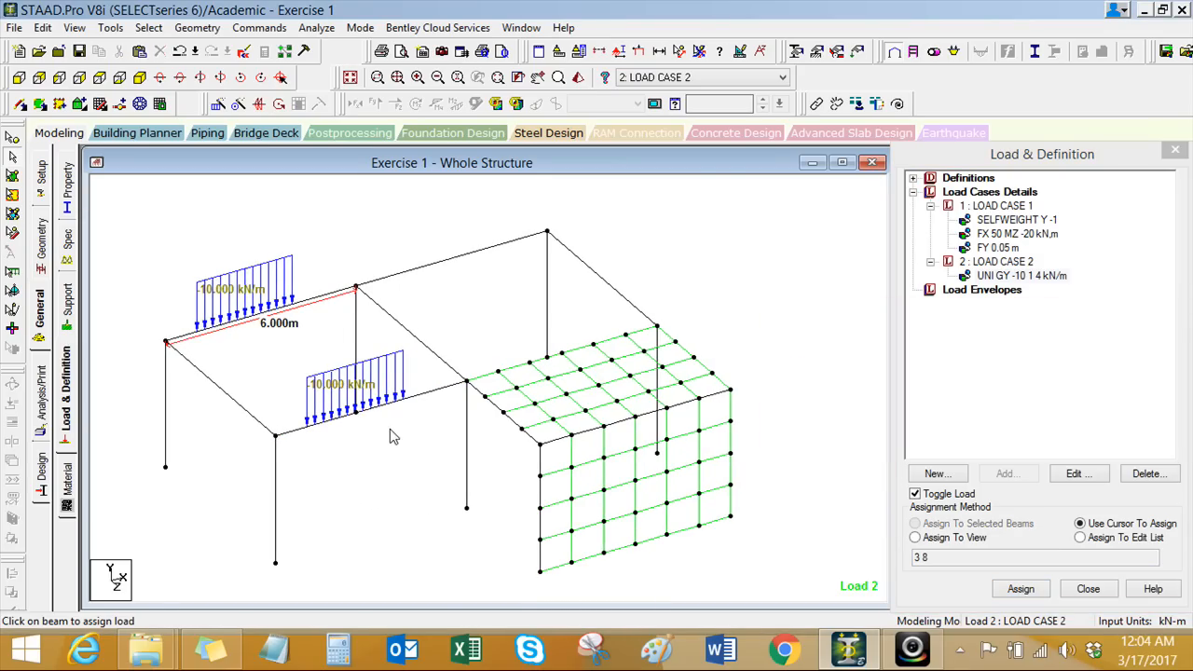
pyautogui.scroll(-1, 389, 434)
pyautogui.moveTo(408, 414); pyautogui.dragTo(368, 408, button='middle')
pyautogui.rightClick(587, 220)
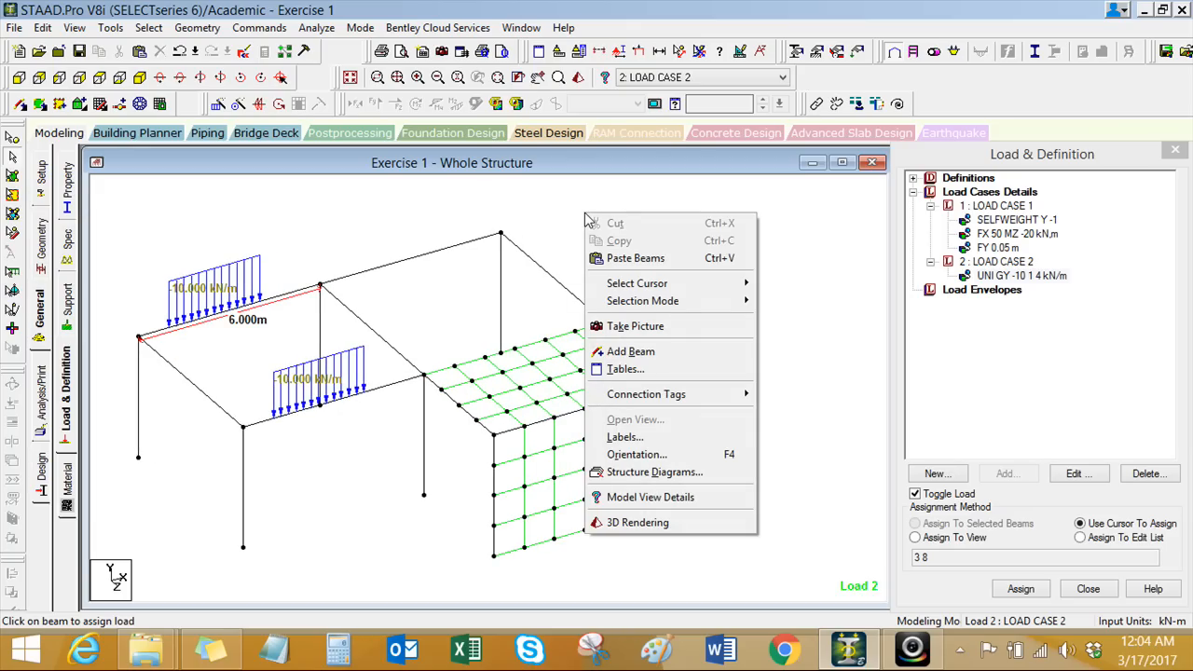
pyautogui.click(625, 437)
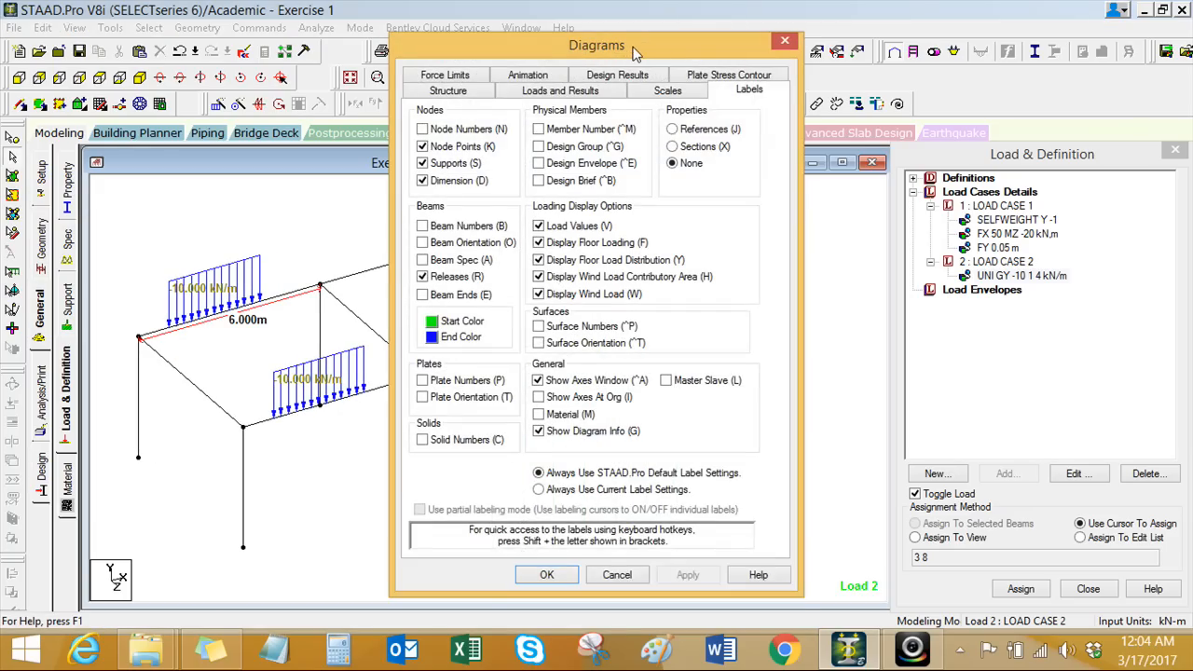
pyautogui.moveTo(635, 45); pyautogui.dragTo(683, 25)
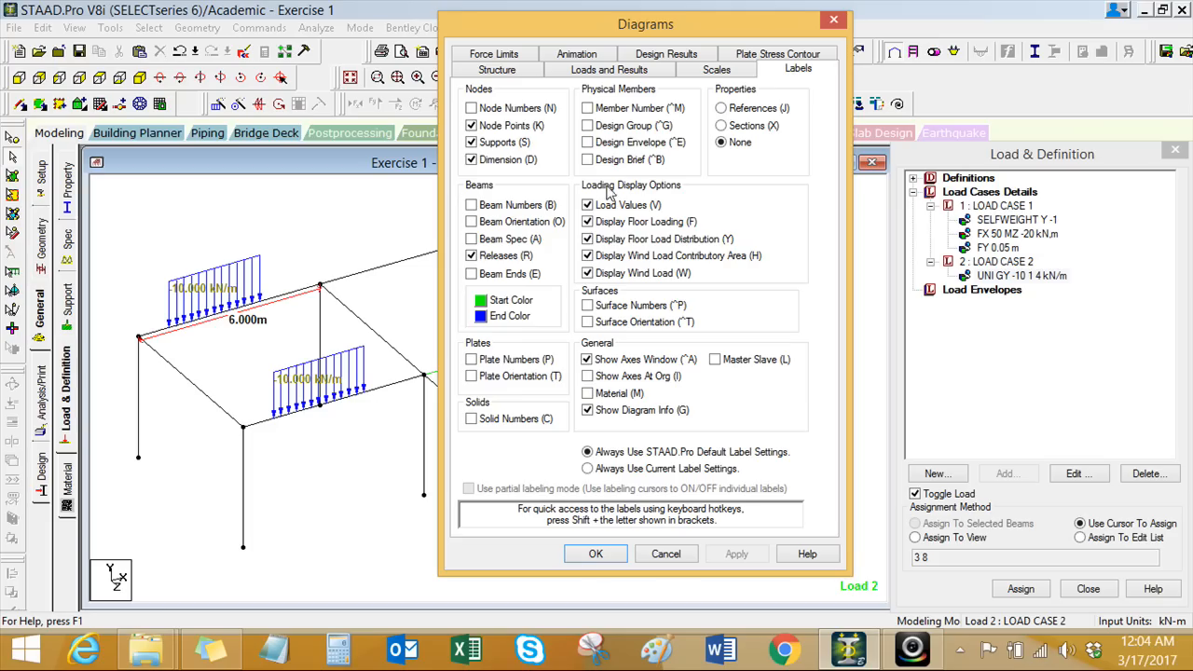
pyautogui.click(472, 205)
pyautogui.click(736, 553)
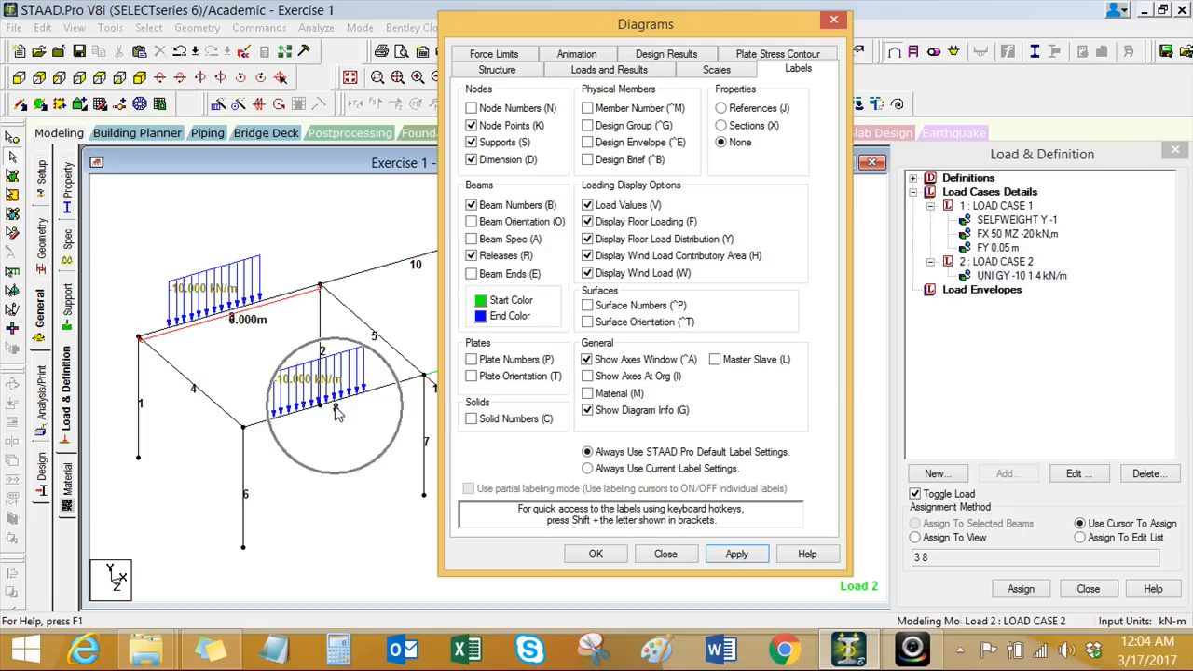
pyautogui.click(595, 553)
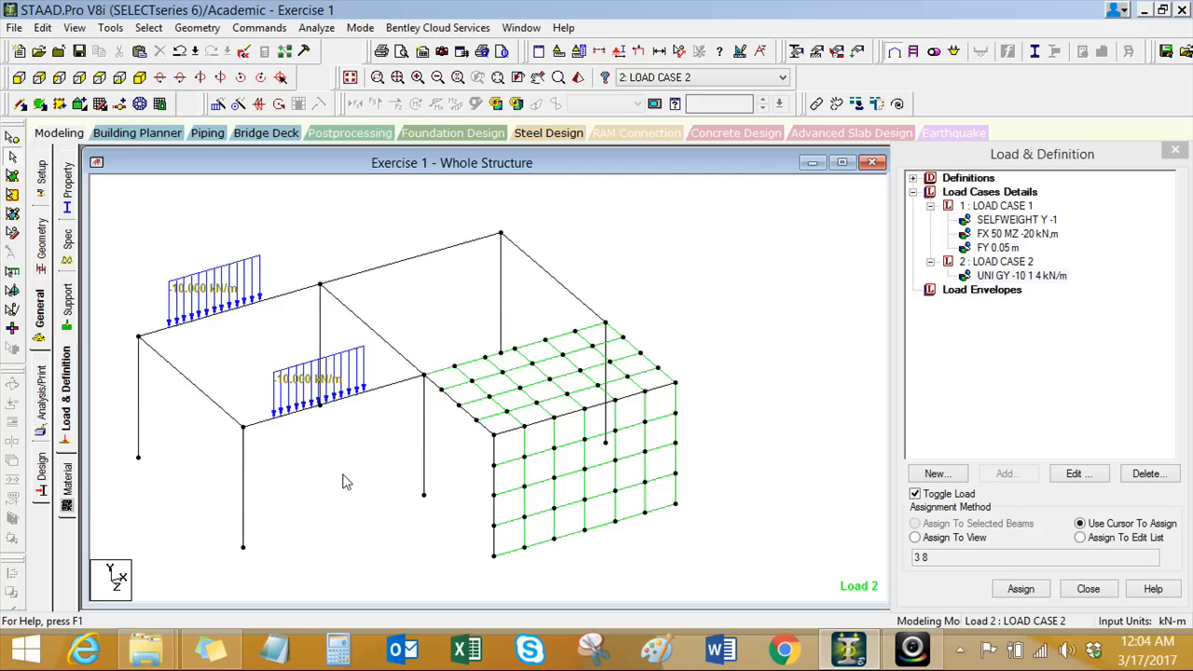
pyautogui.hotkey('shift', 'b')
# Step: Remove member 8 from the LOAD CASE 2 uniform load, apply the change, and finish editing the load
pyautogui.doubleClick(1031, 276)
pyautogui.click(726, 219)
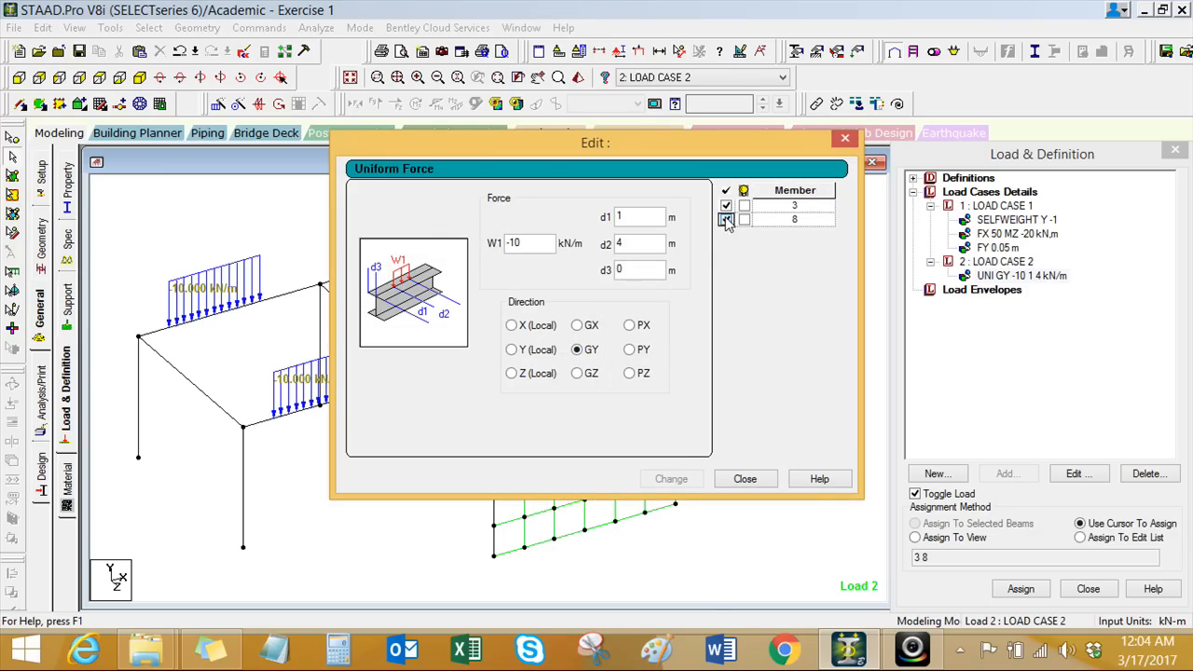
pyautogui.click(671, 479)
pyautogui.click(744, 479)
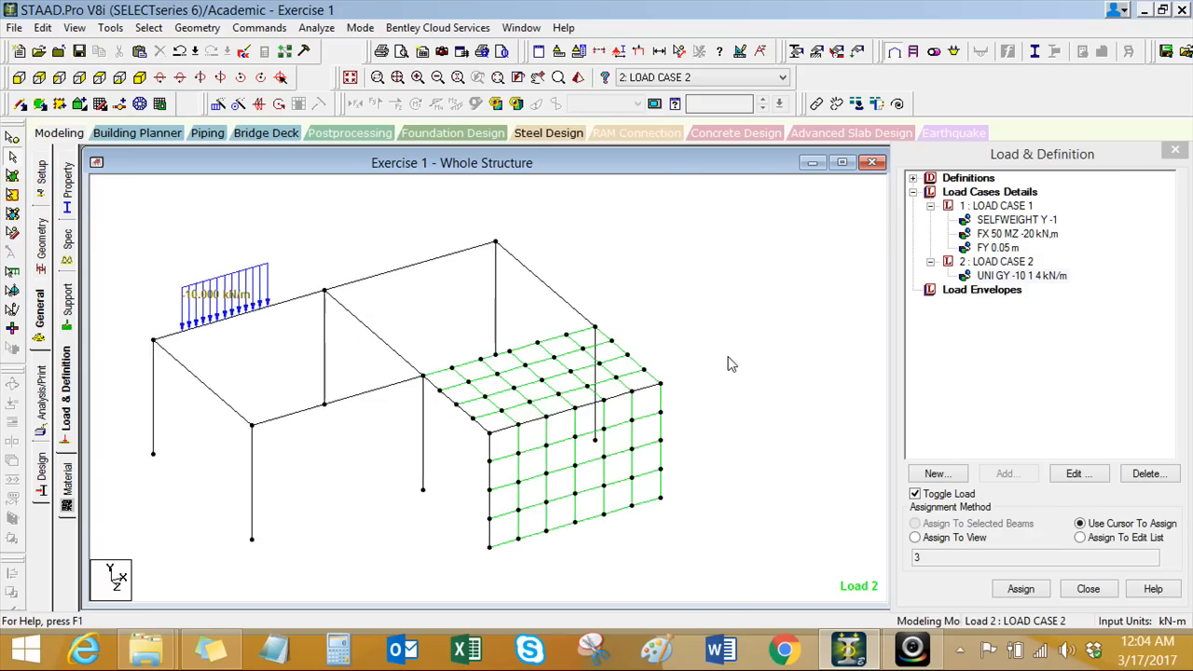
pyautogui.click(720, 367)
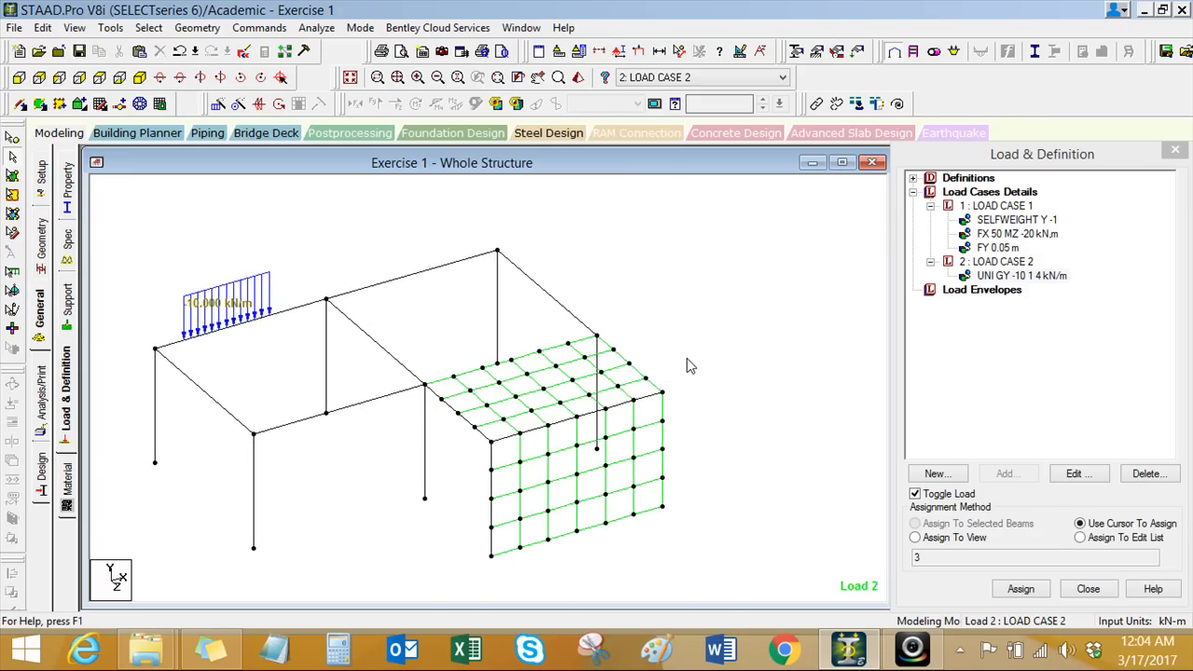
# Step: Accept the auto save request and save the model file
pyautogui.click(611, 364)
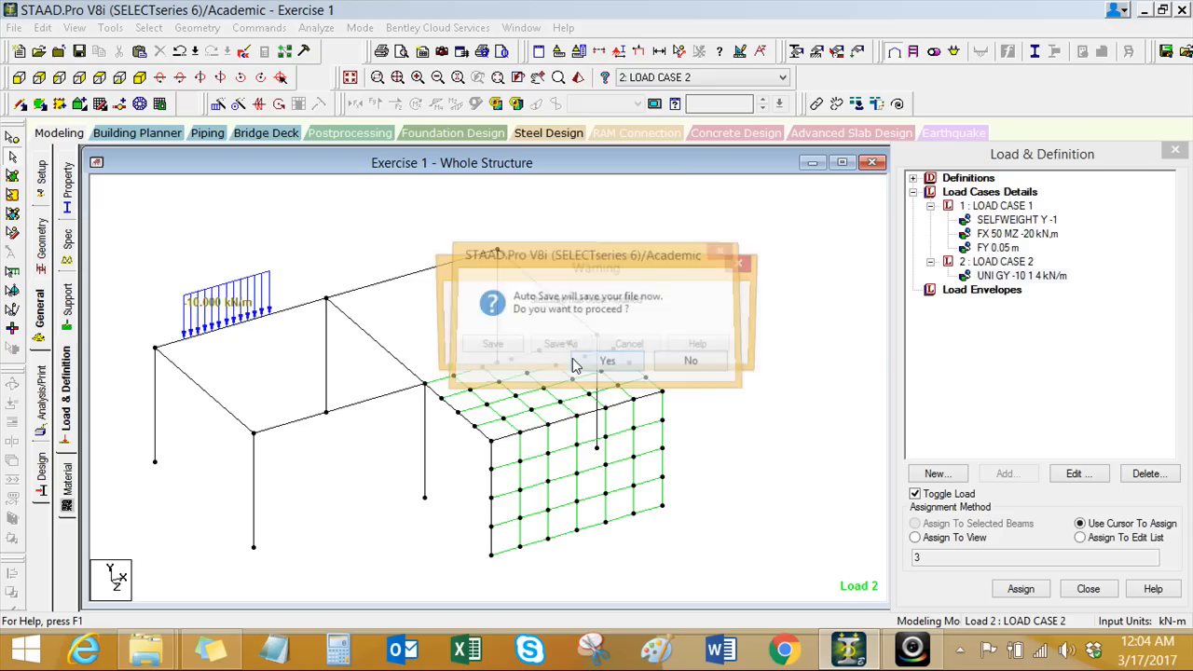
pyautogui.click(511, 347)
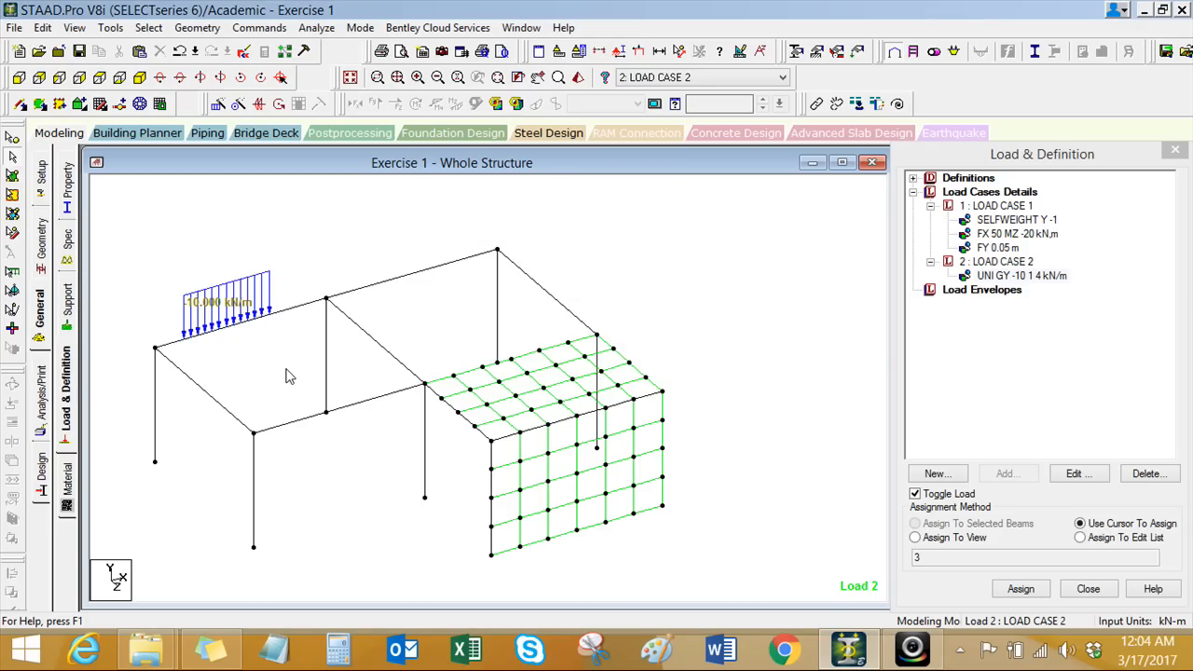
# Step: Select beam 8 and start a new trapezoidal member load in LOAD CASE 2
pyautogui.click(287, 433)
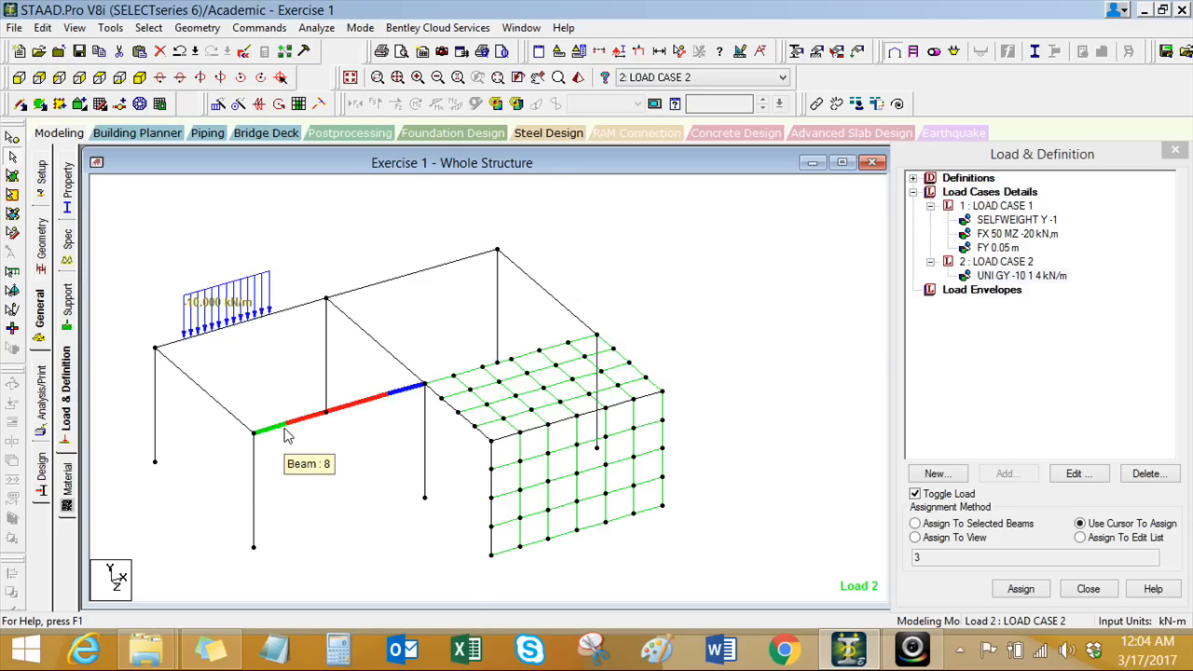
pyautogui.click(995, 261)
pyautogui.click(1008, 475)
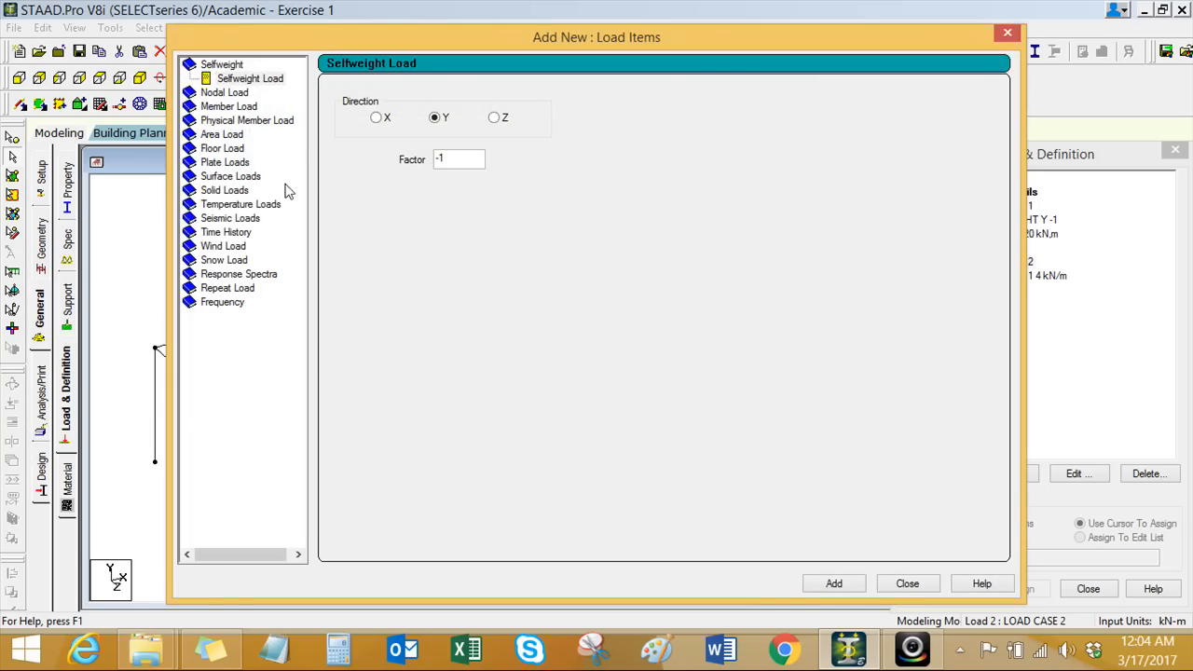
pyautogui.click(238, 108)
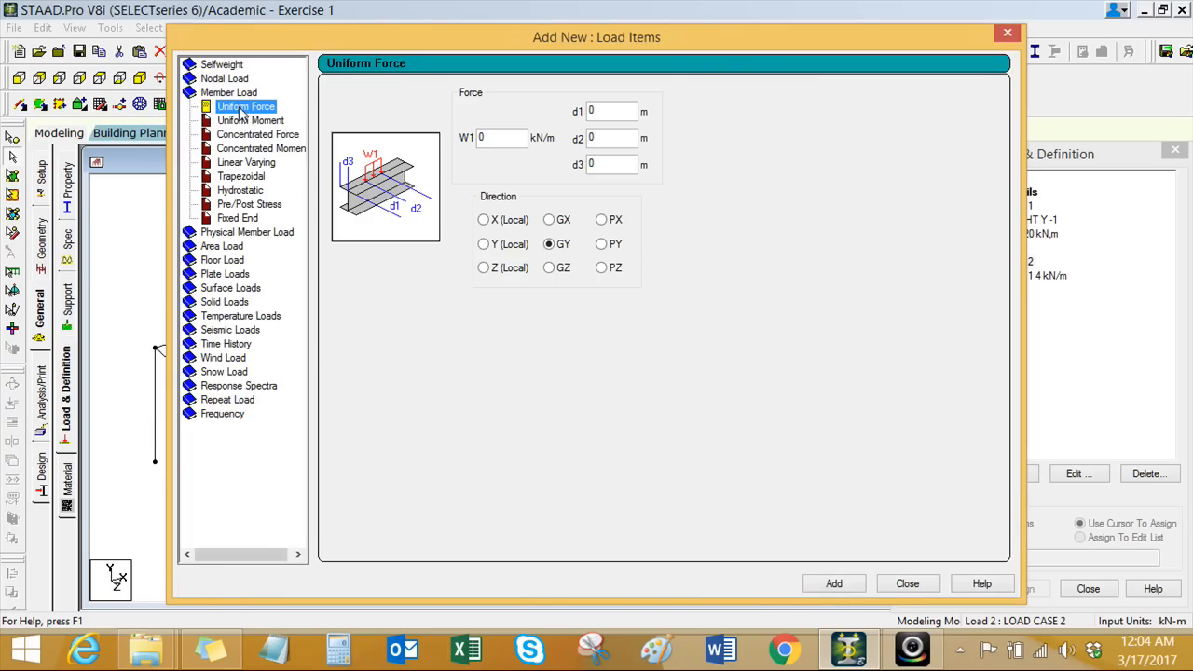
pyautogui.click(230, 179)
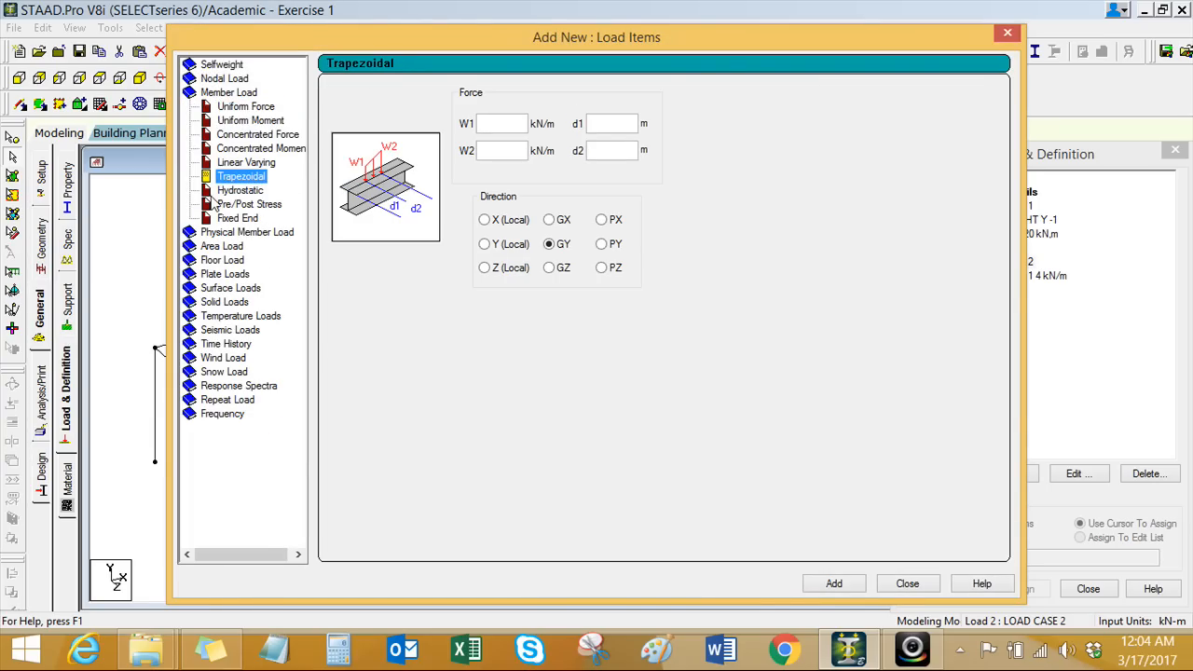
# Step: Compare the settings and diagrams of the Linear Varying and Trapezoidal member loads, keeping beam 8 in view
pyautogui.click(247, 164)
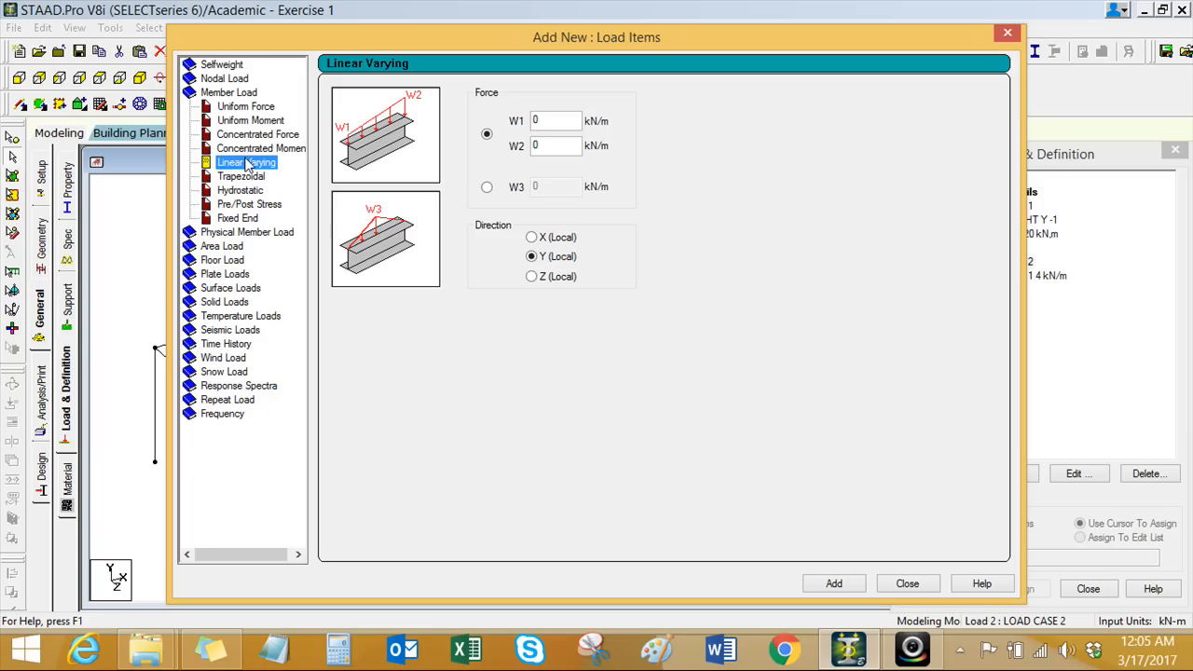
pyautogui.click(244, 177)
pyautogui.click(248, 164)
pyautogui.click(244, 177)
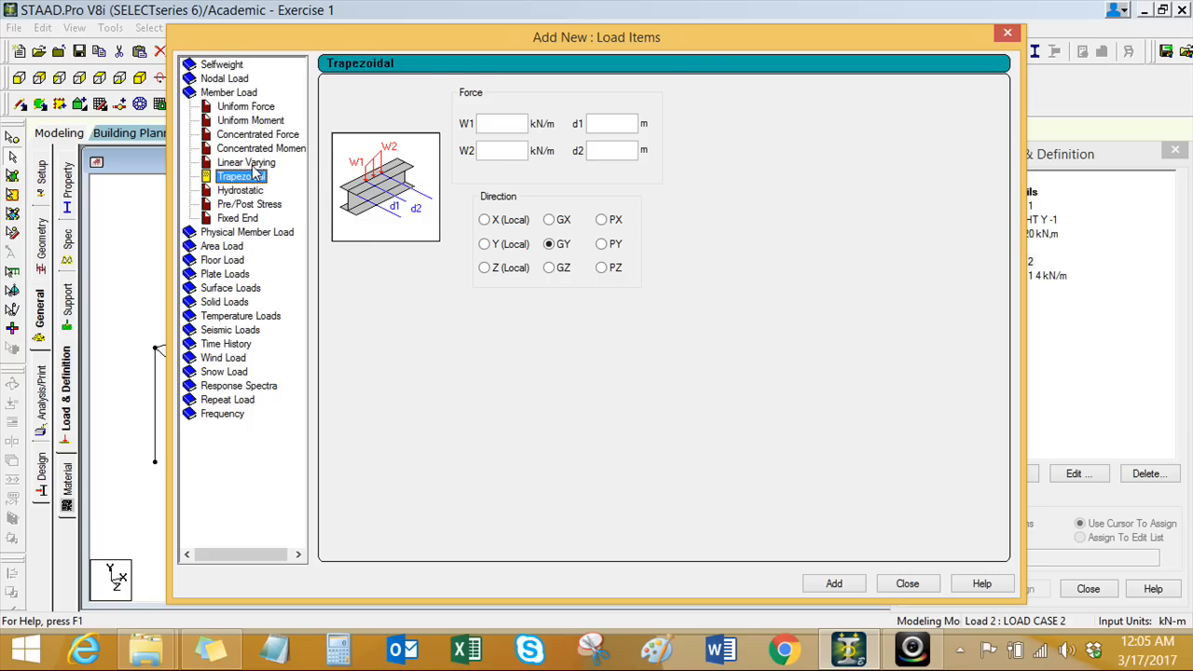
pyautogui.click(248, 164)
pyautogui.moveTo(435, 36); pyautogui.dragTo(850, 48)
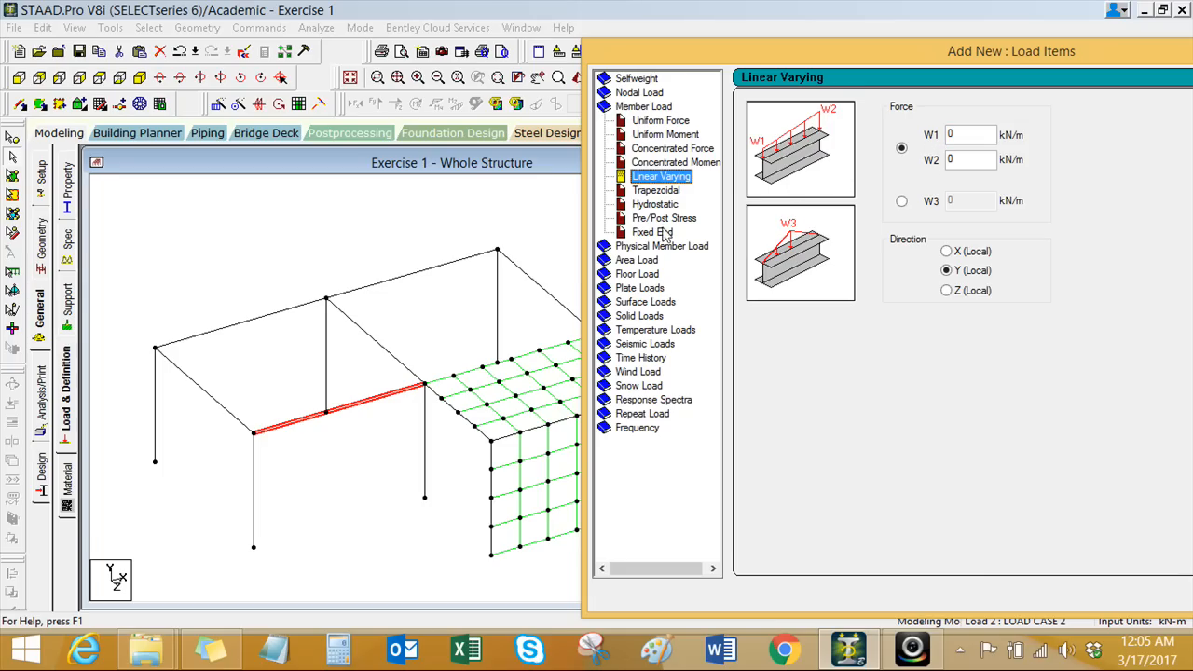
pyautogui.click(673, 193)
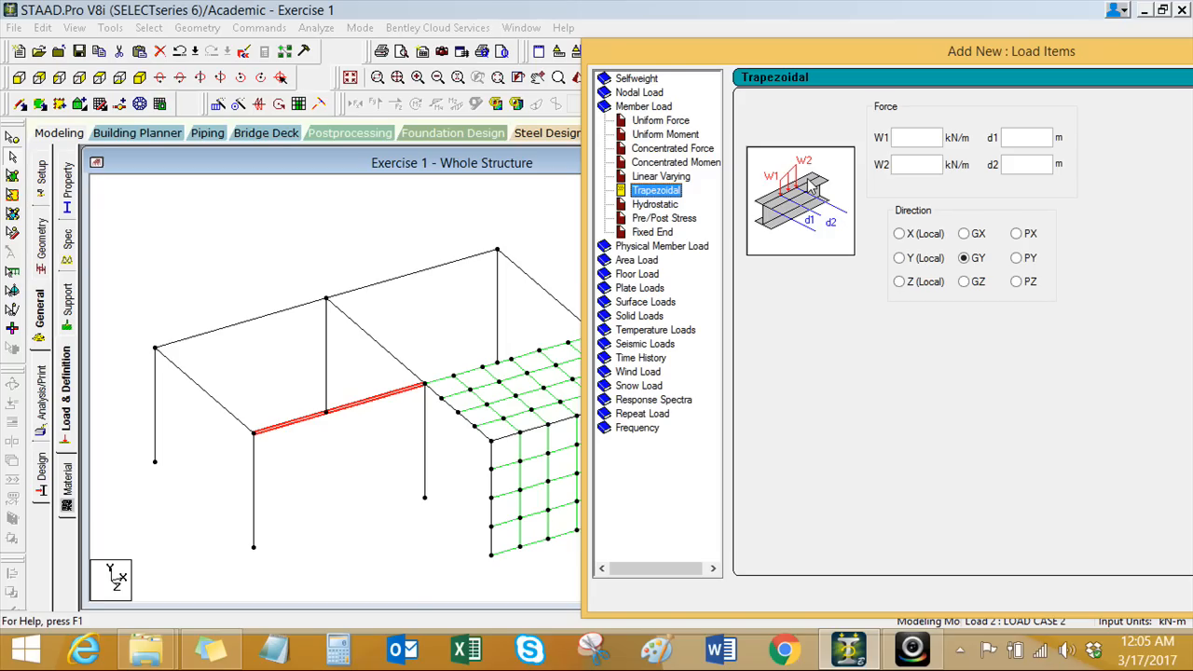
pyautogui.click(677, 177)
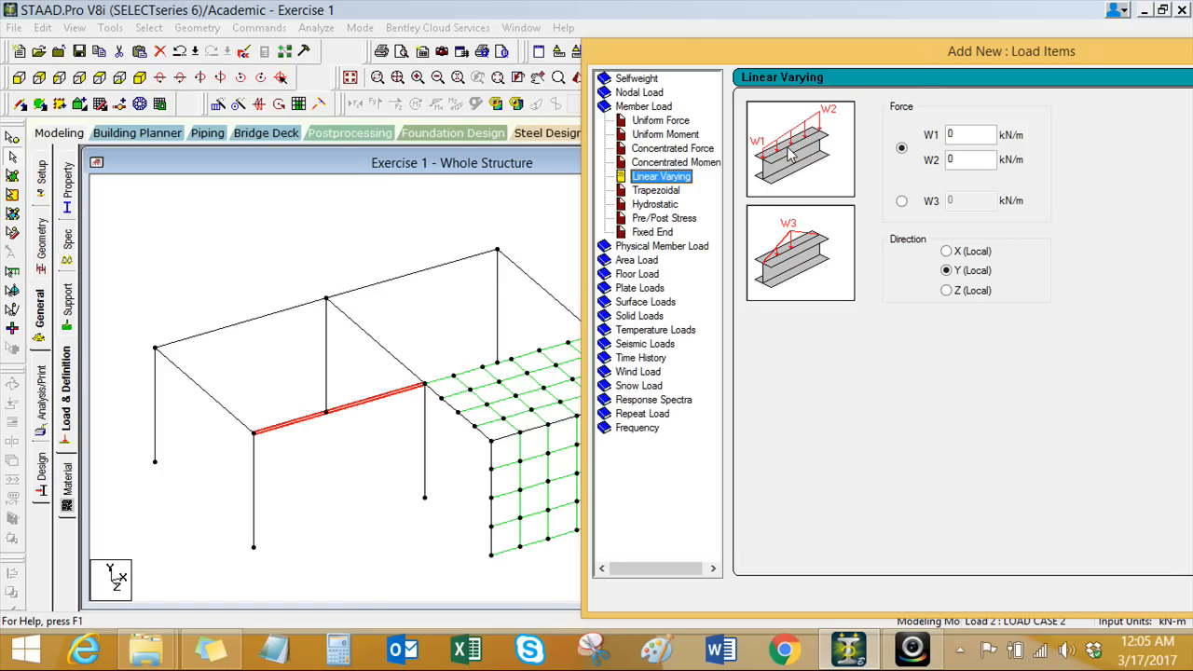
pyautogui.click(670, 196)
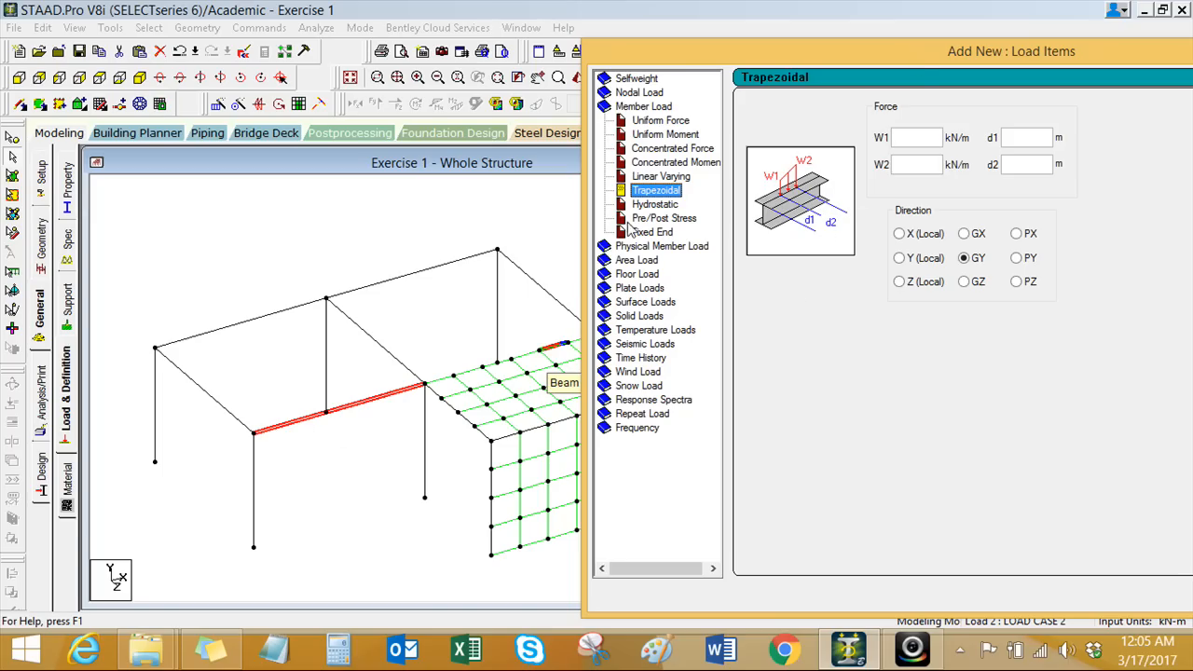
pyautogui.click(667, 178)
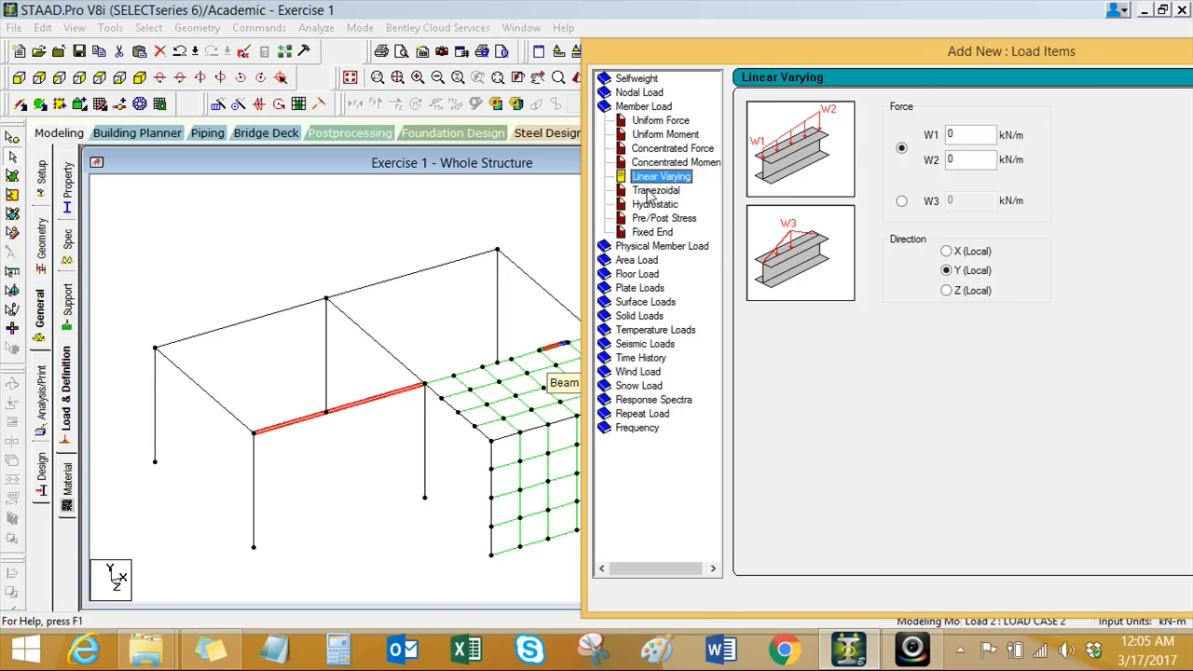
# Step: Add a trapezoidal member load to LOAD CASE 2 with W1 -5 kN/m and W2 -10 kN/m in the GY direction
pyautogui.click(650, 191)
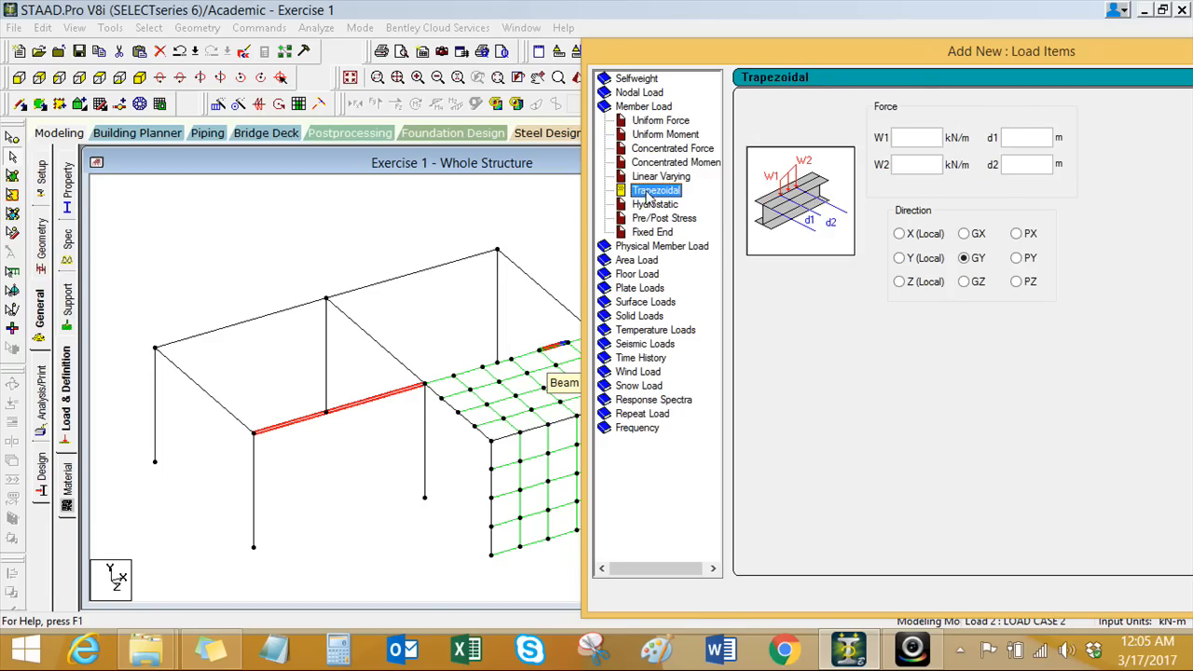
pyautogui.click(932, 139)
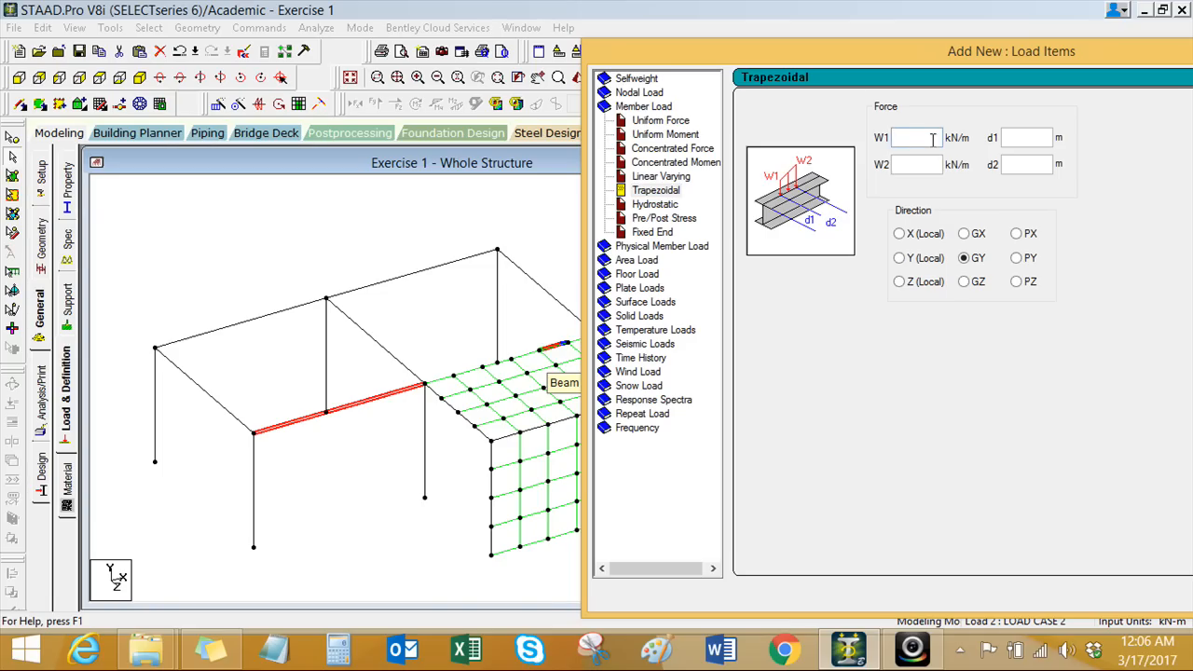
pyautogui.write('-5')
pyautogui.click(916, 164)
pyautogui.moveTo(904, 54); pyautogui.dragTo(742, 12)
pyautogui.click(1072, 553)
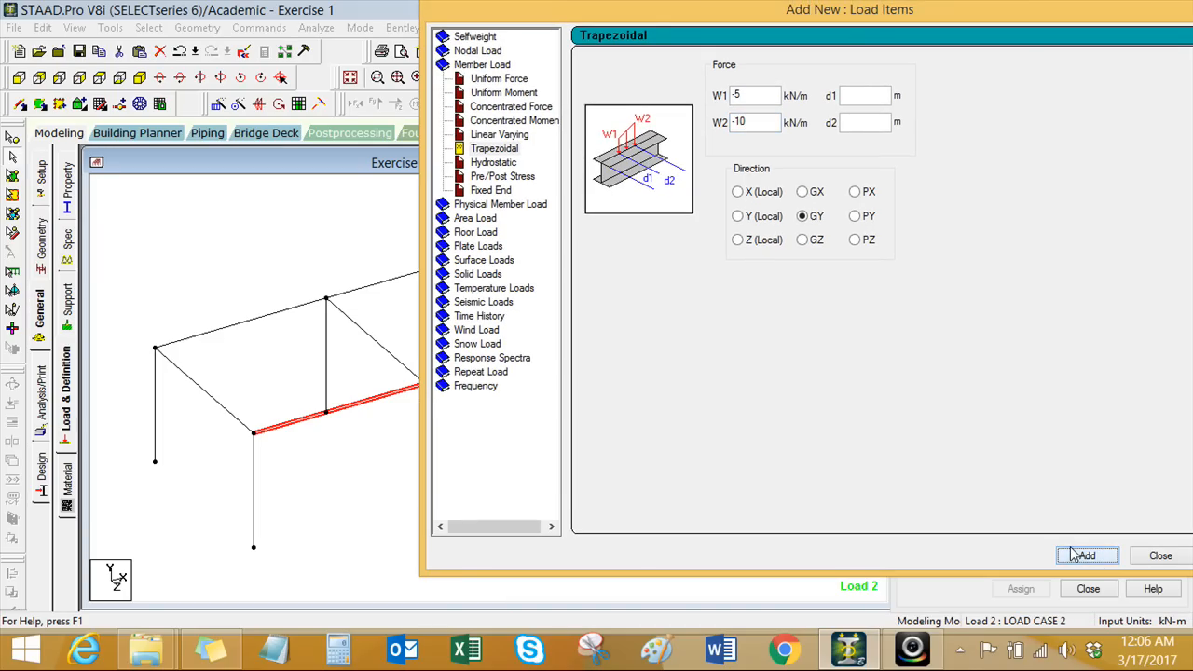
pyautogui.moveTo(942, 18); pyautogui.dragTo(735, 11)
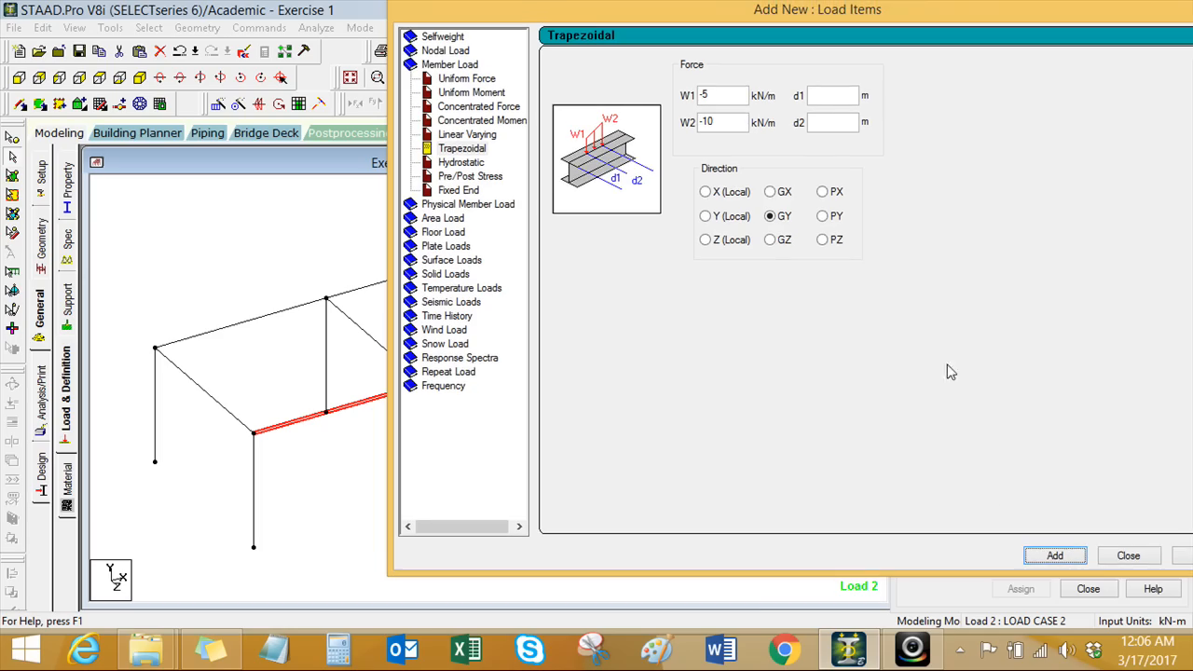
pyautogui.click(1129, 556)
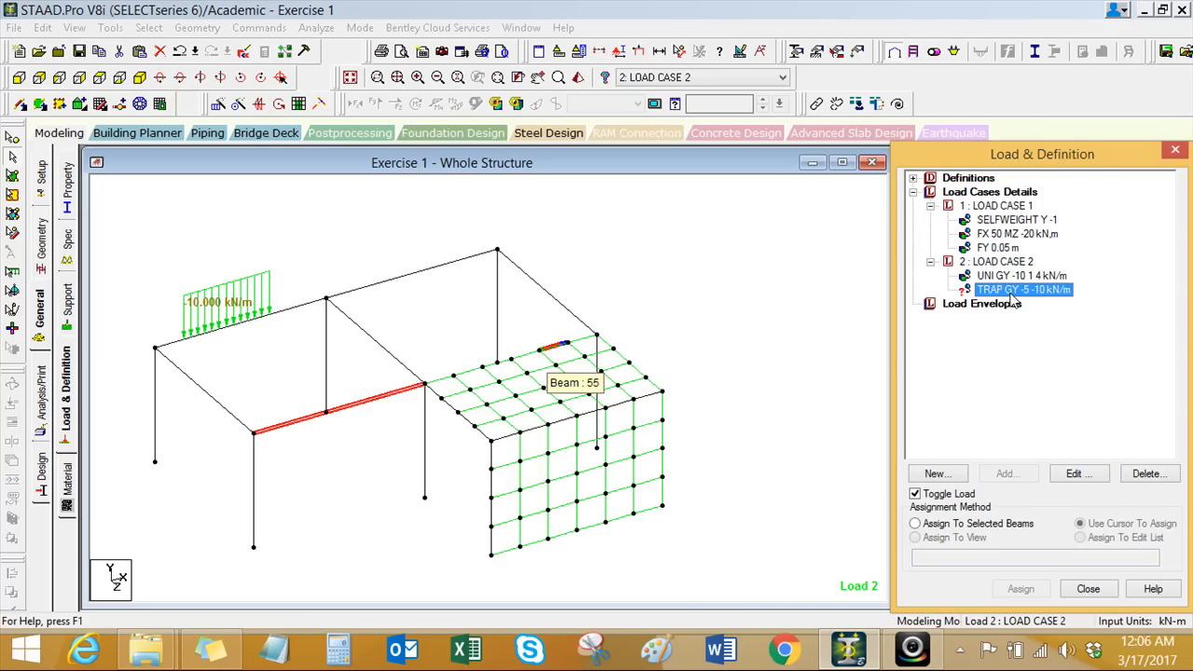
# Step: Assign the new trapezoidal load to the selected beam 8 and confirm the assignment
pyautogui.click(966, 303)
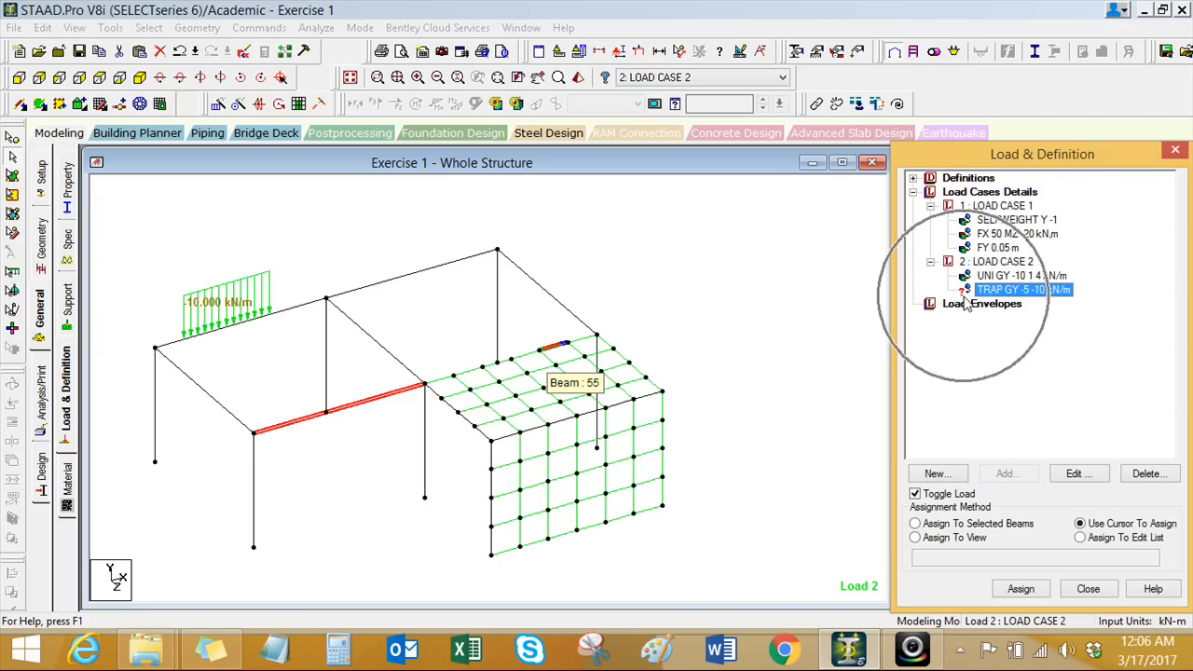
pyautogui.click(392, 396)
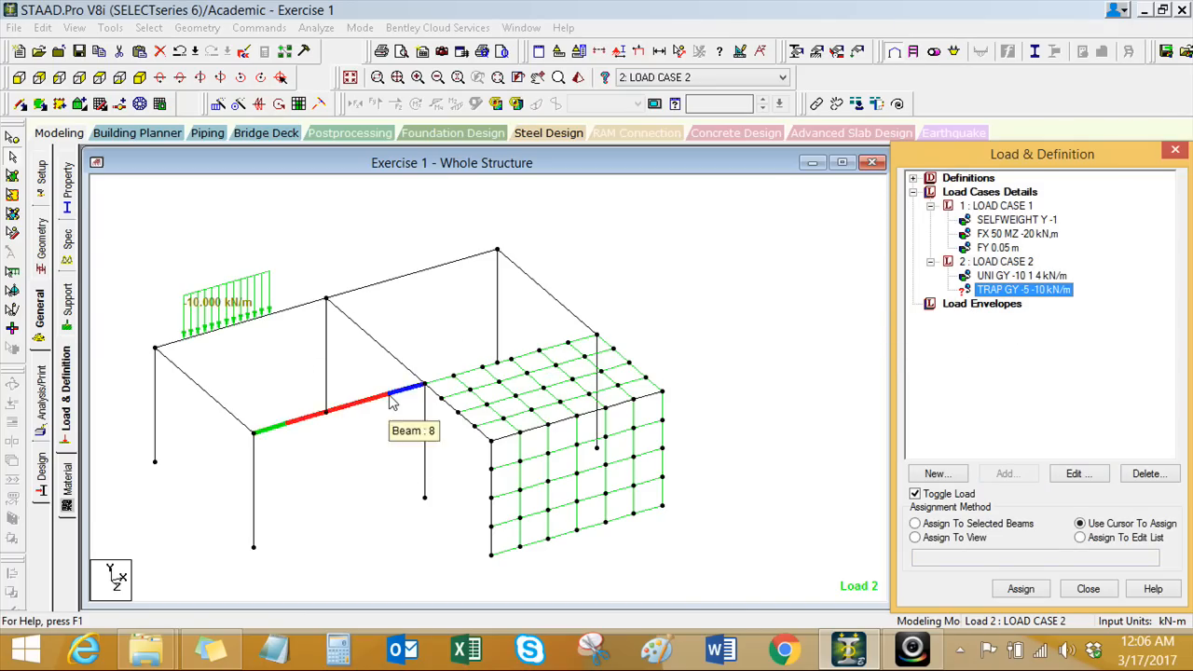
pyautogui.click(970, 524)
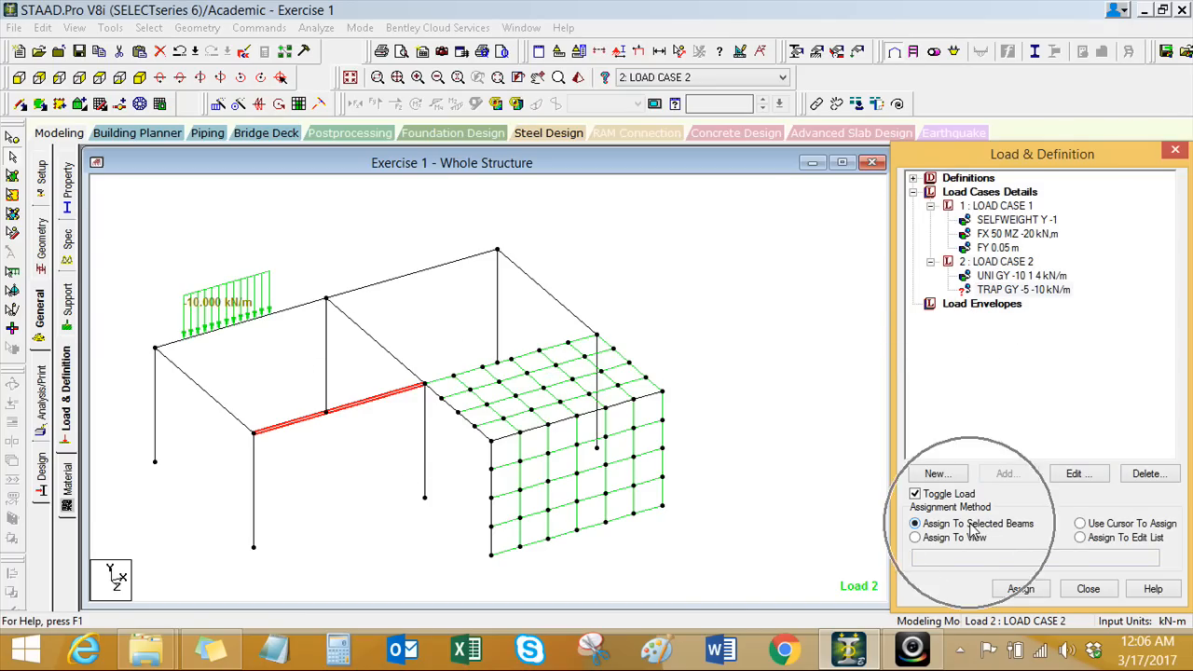
pyautogui.click(1021, 589)
pyautogui.click(1060, 422)
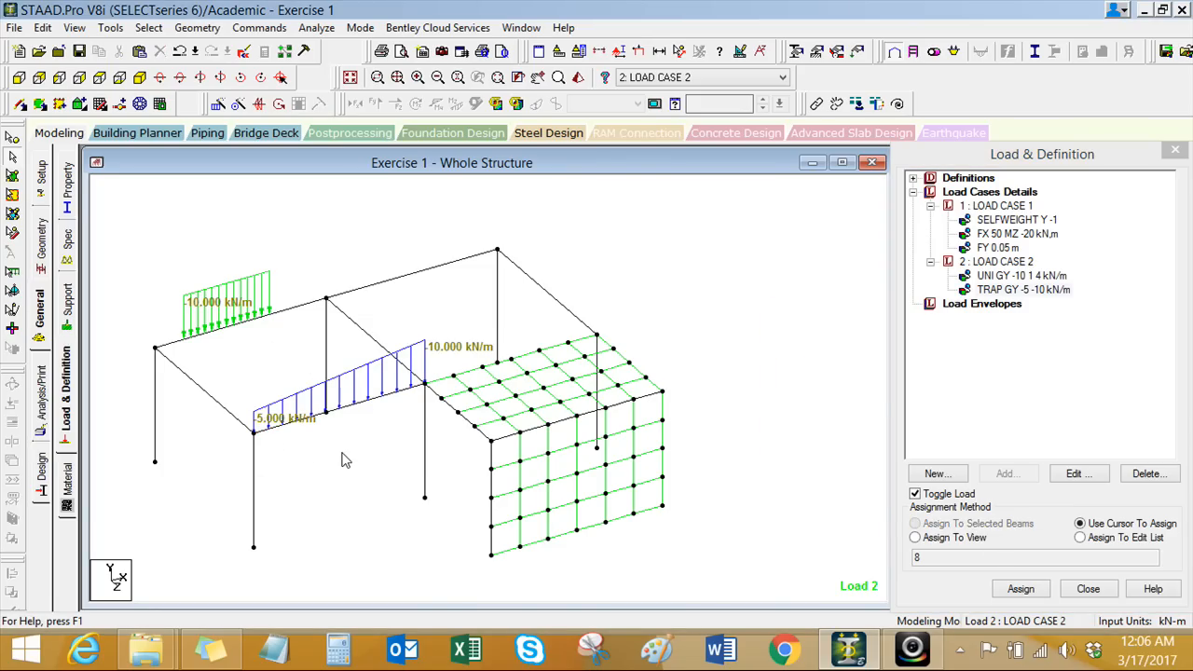
# Step: Limit the trapezoidal load on beam 8 to the length between d1 = 1 m and d2 = 4 m
pyautogui.scroll(1, 342, 453)
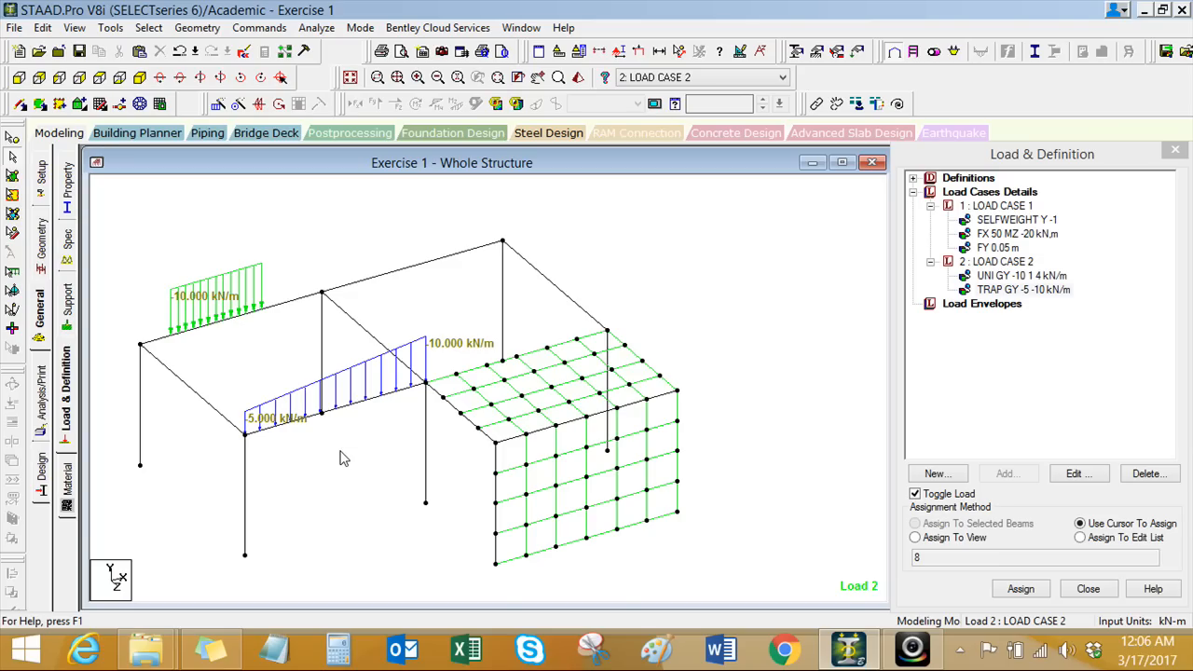
pyautogui.doubleClick(1024, 291)
pyautogui.moveTo(691, 148); pyautogui.dragTo(801, 148)
pyautogui.click(751, 228)
pyautogui.write('1')
pyautogui.click(751, 250)
pyautogui.write('4')
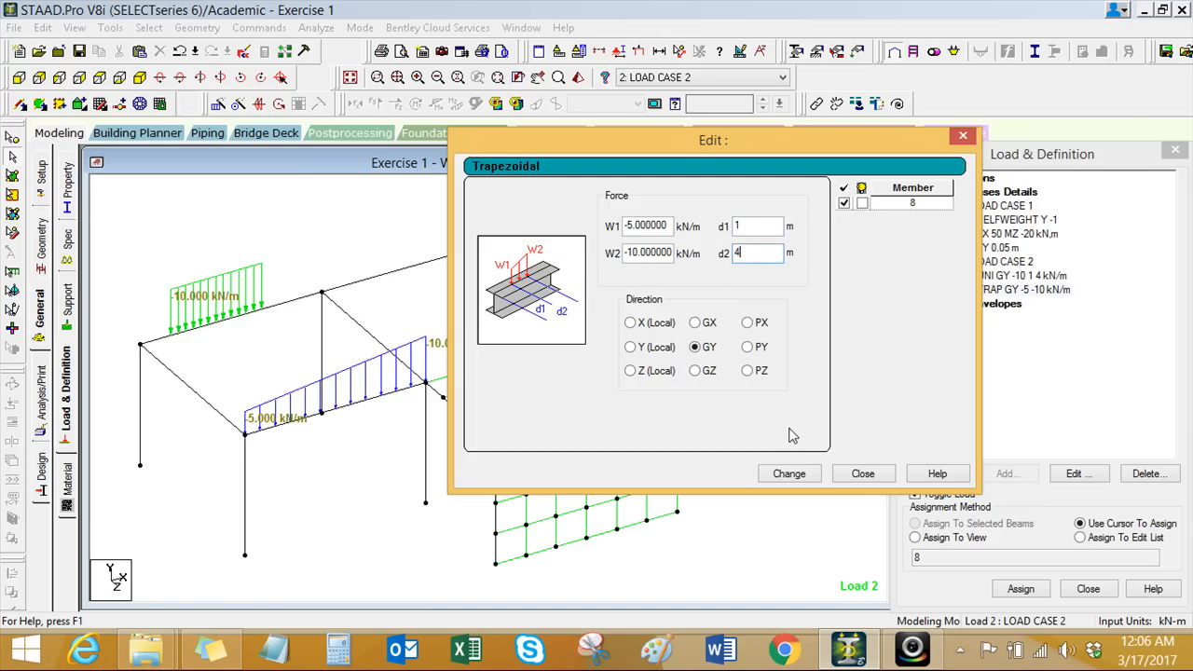
pyautogui.click(791, 475)
pyautogui.click(857, 476)
# Step: Reverse the trapezoidal load's intensities by setting W1 to -10 kN/m and W2 to -5 kN/m
pyautogui.scroll(1, 336, 458)
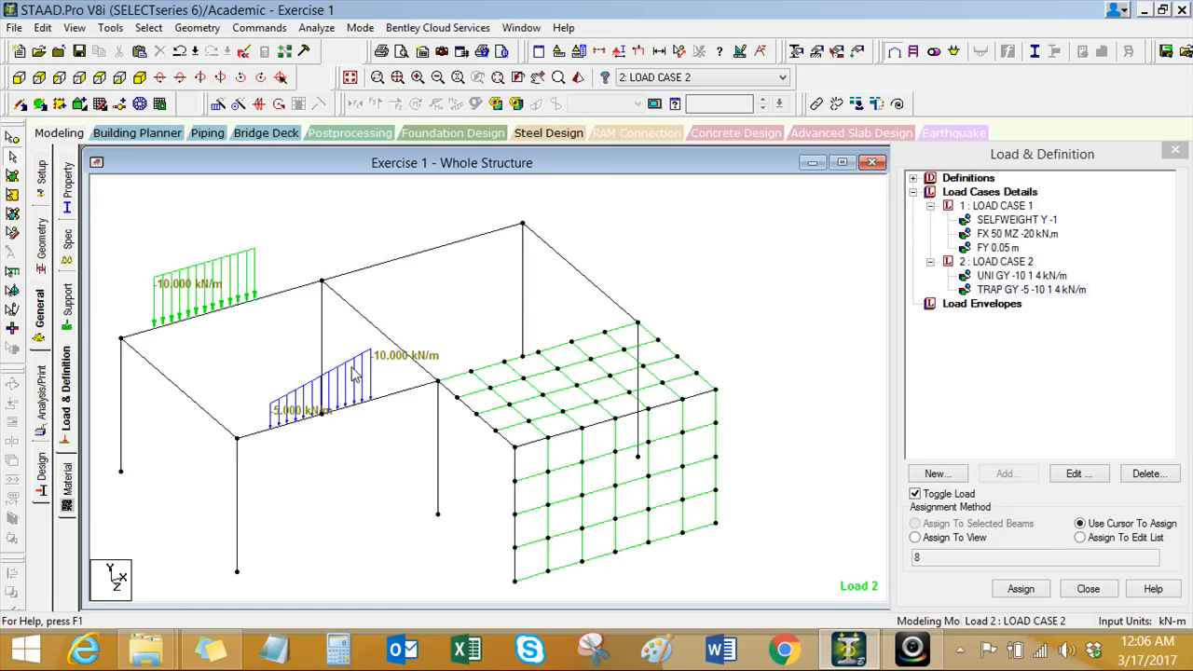
pyautogui.doubleClick(1061, 291)
pyautogui.moveTo(642, 146); pyautogui.dragTo(798, 152)
pyautogui.moveTo(708, 236); pyautogui.dragTo(603, 247)
pyautogui.write('-10')
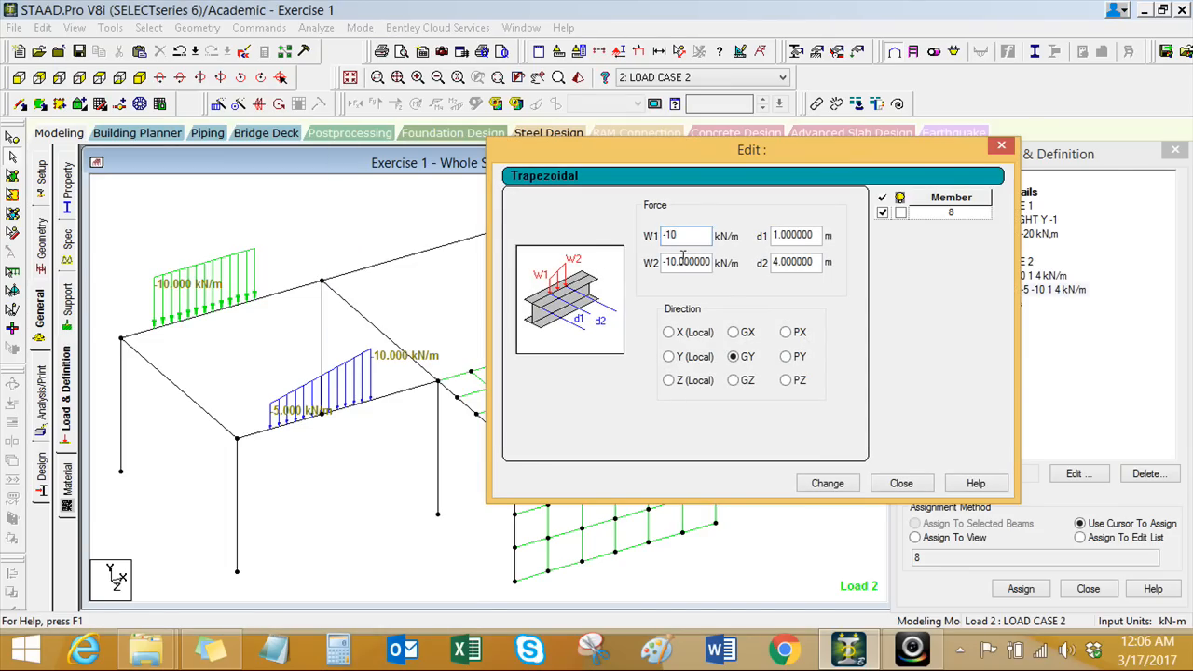
pyautogui.moveTo(713, 262); pyautogui.dragTo(635, 270)
pyautogui.write('-5')
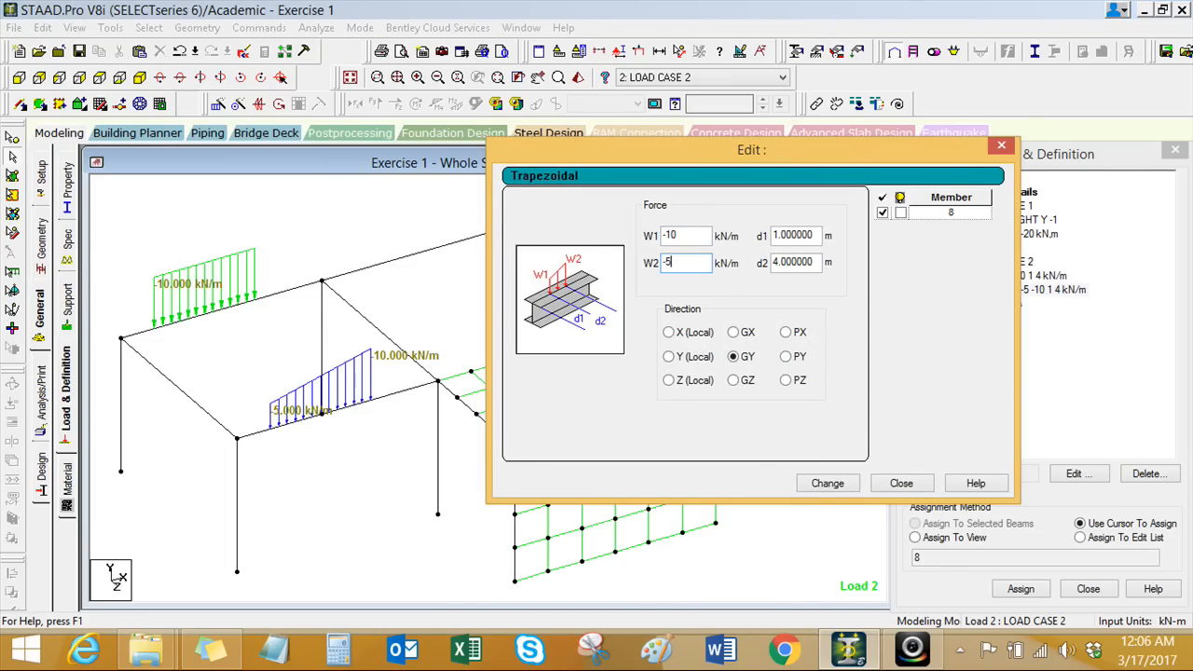
pyautogui.click(826, 484)
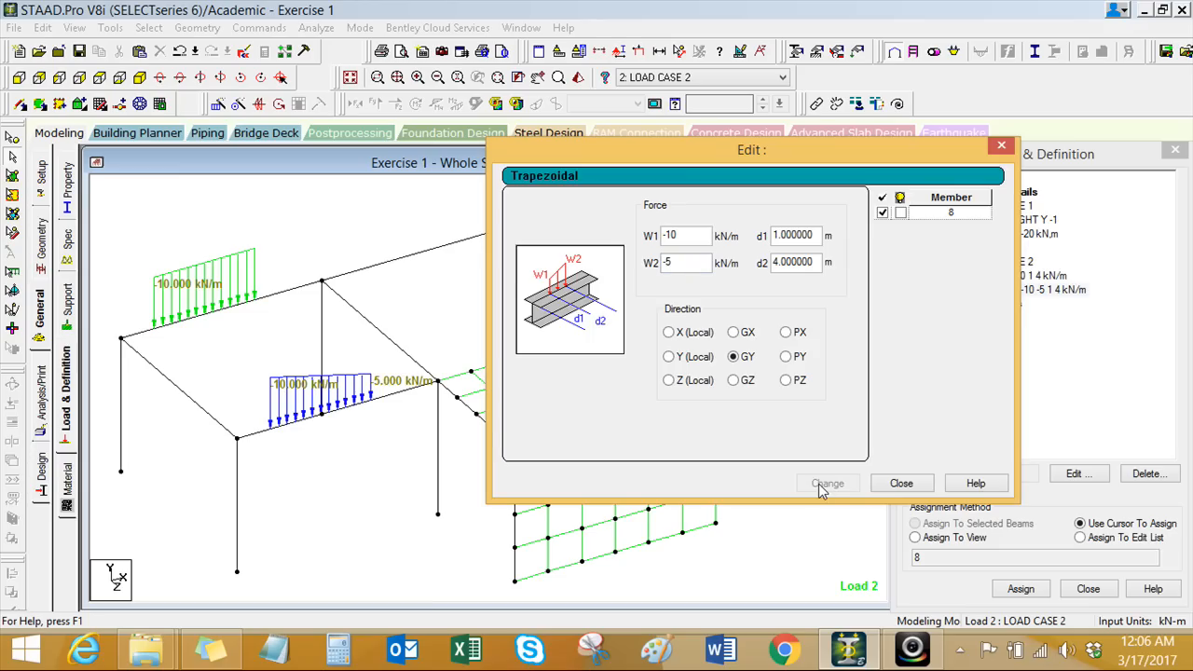
pyautogui.click(900, 483)
# Step: Select the frame's end roof beam and add a triangular linear varying load to LOAD CASE 2 with W3 -10 kN/m in local Y
pyautogui.moveTo(336, 444); pyautogui.dragTo(330, 441, button='middle')
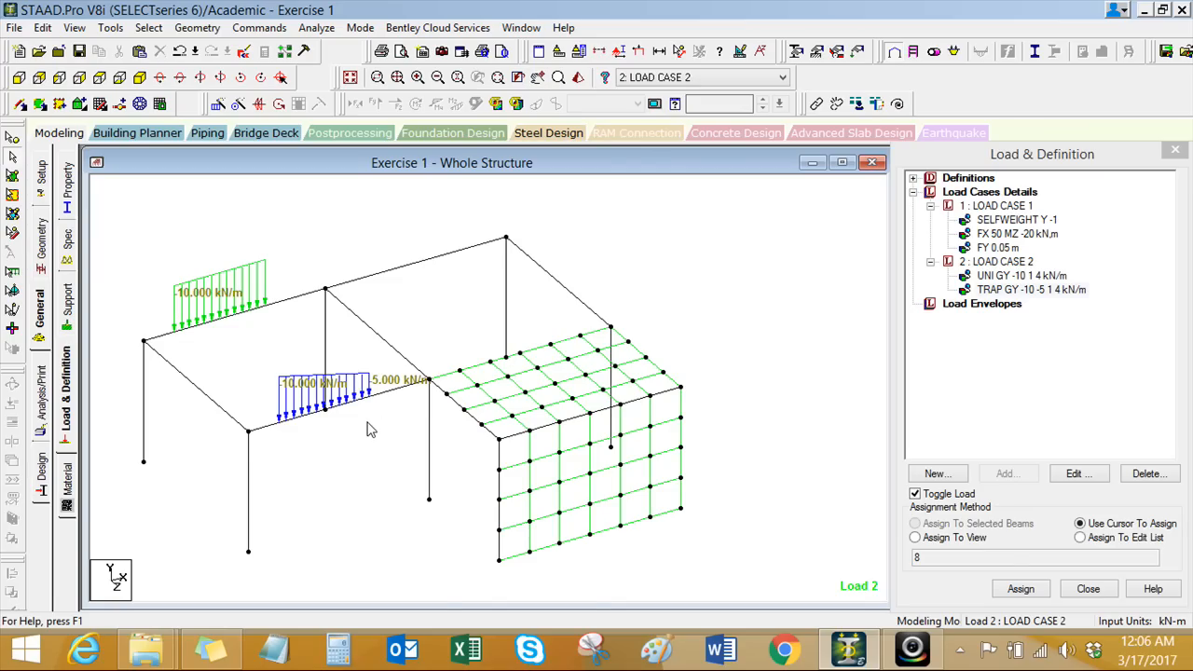
pyautogui.moveTo(418, 317); pyautogui.dragTo(416, 318, button='middle')
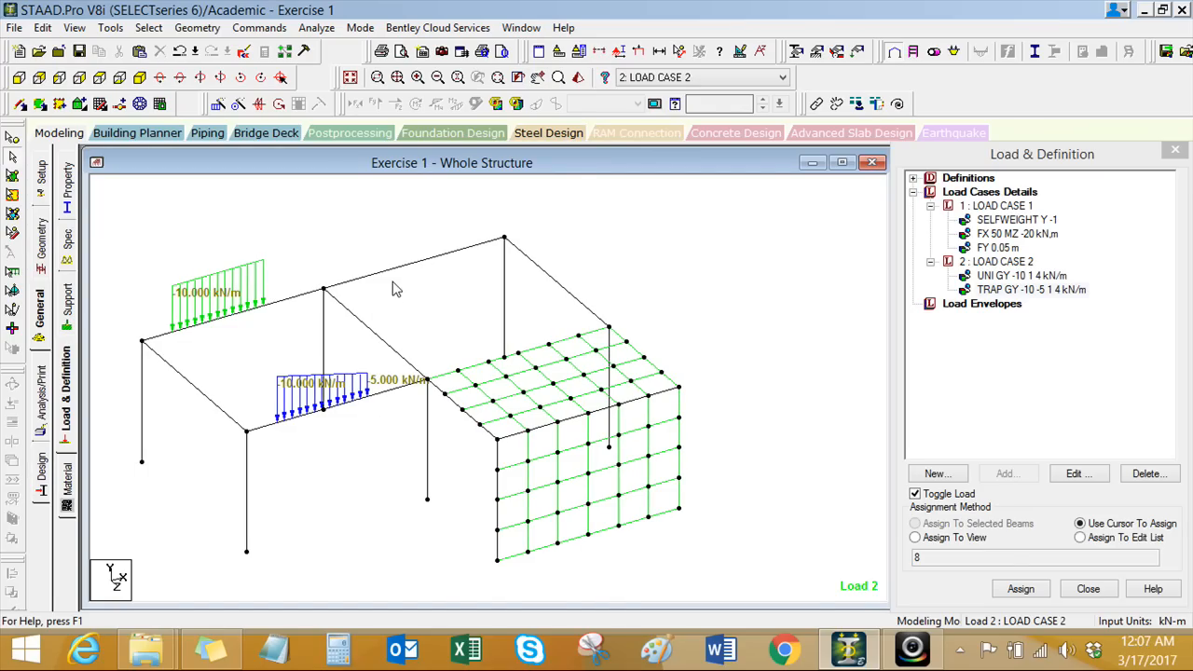
pyautogui.click(200, 398)
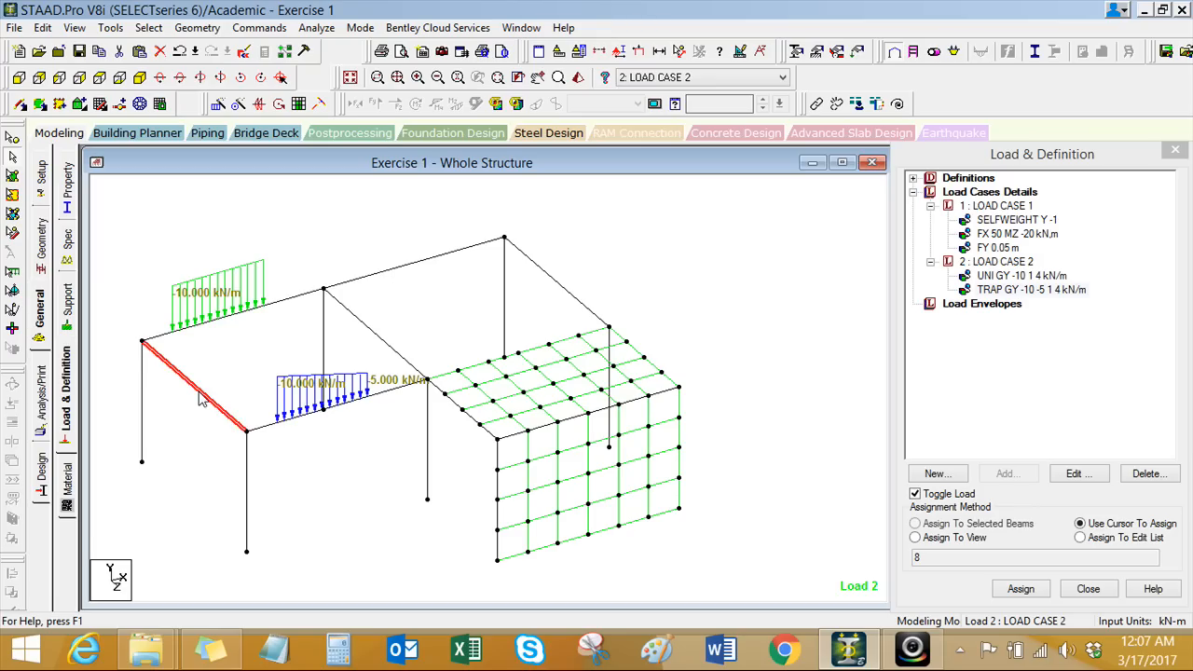
pyautogui.click(1007, 263)
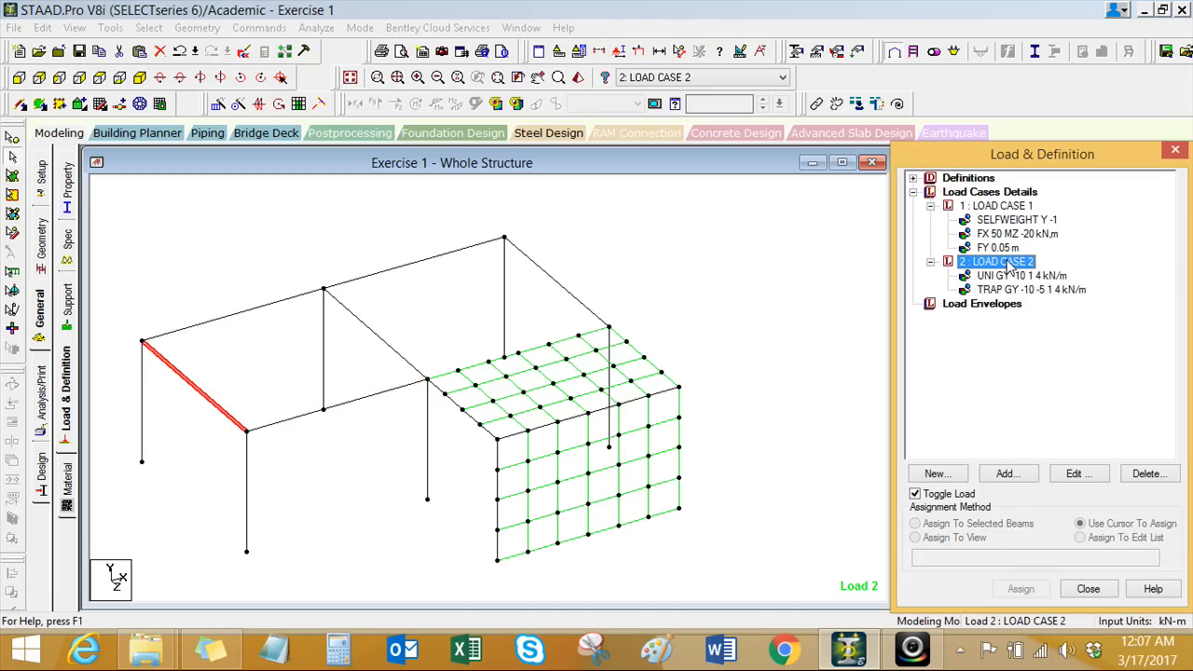
pyautogui.click(1014, 475)
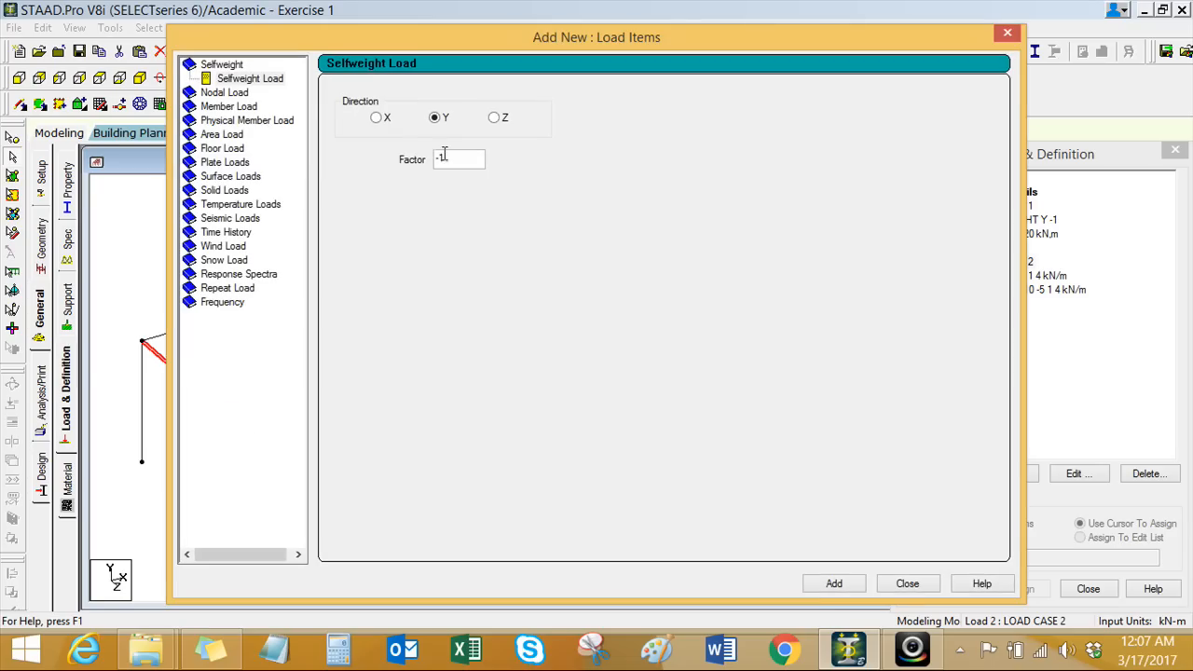
pyautogui.click(231, 108)
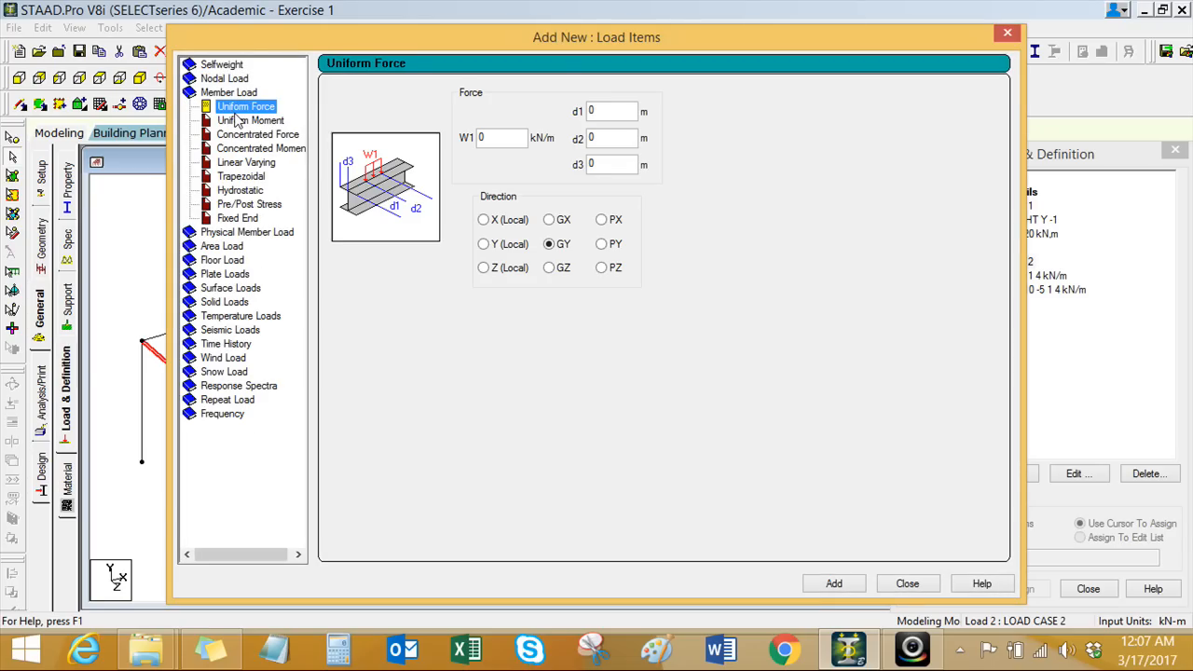
pyautogui.click(260, 176)
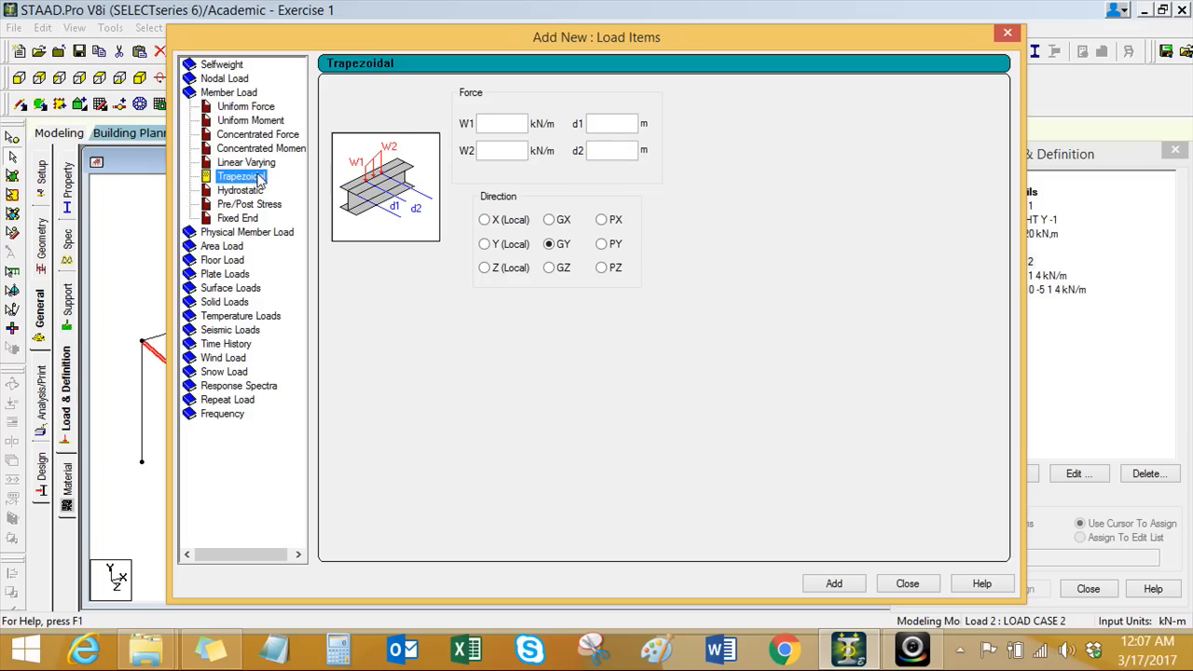
pyautogui.click(257, 163)
pyautogui.moveTo(596, 40); pyautogui.dragTo(849, 31)
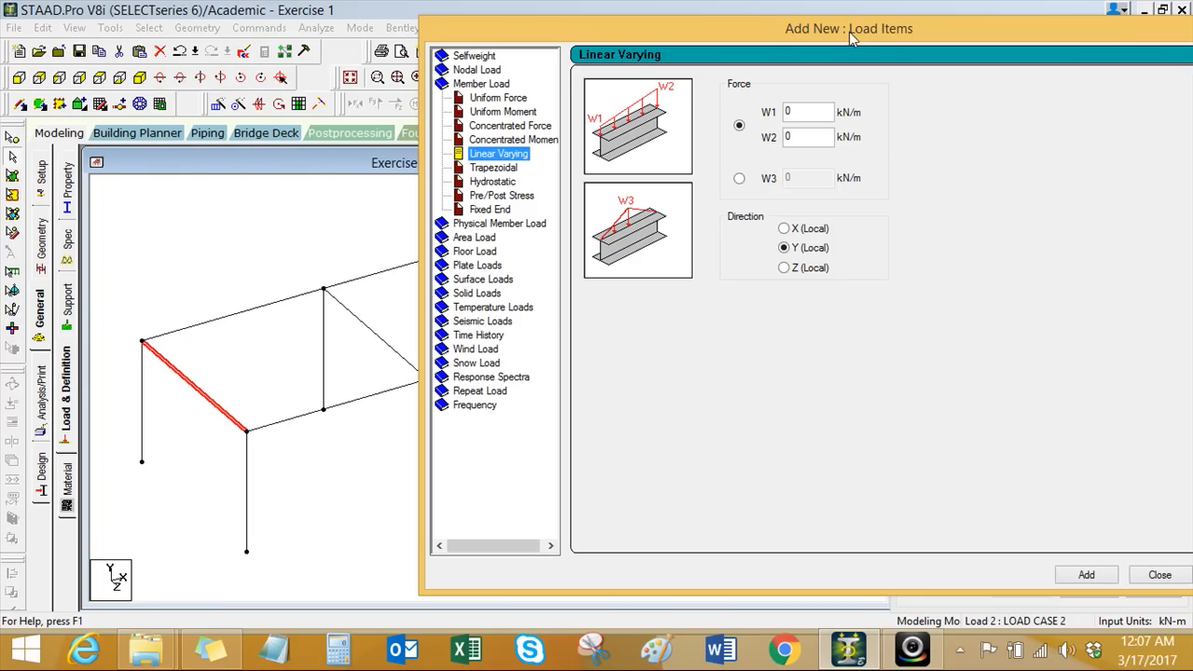
pyautogui.click(760, 179)
pyautogui.doubleClick(798, 178)
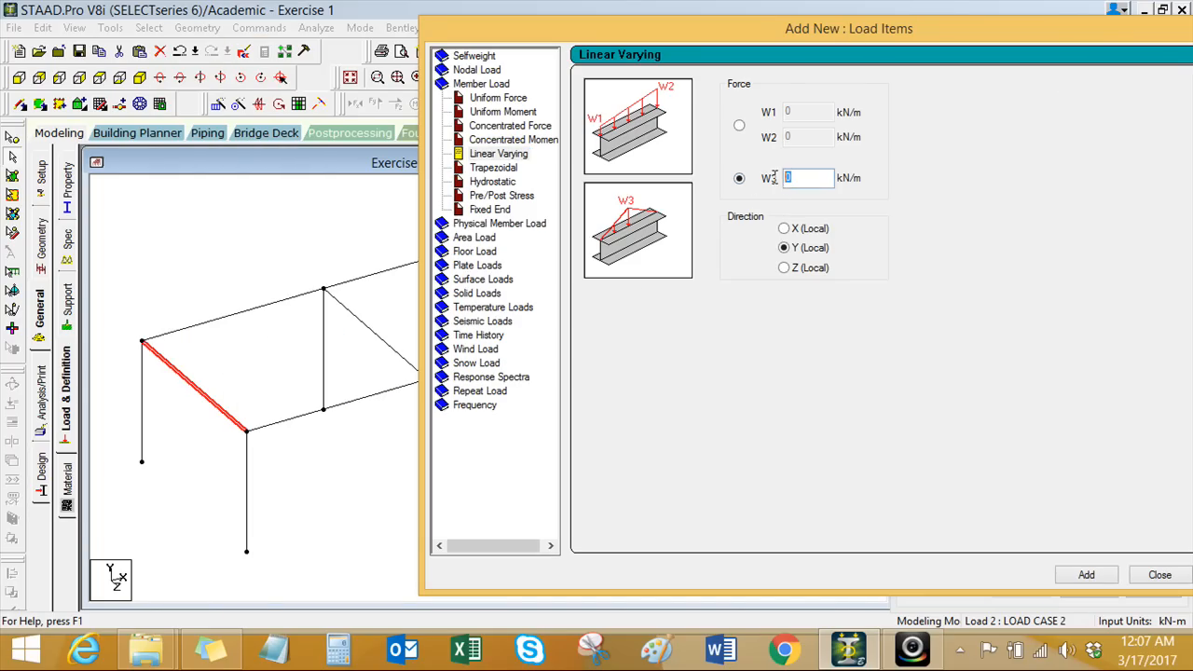
pyautogui.write('-1')
pyautogui.click(1107, 576)
pyautogui.click(1156, 575)
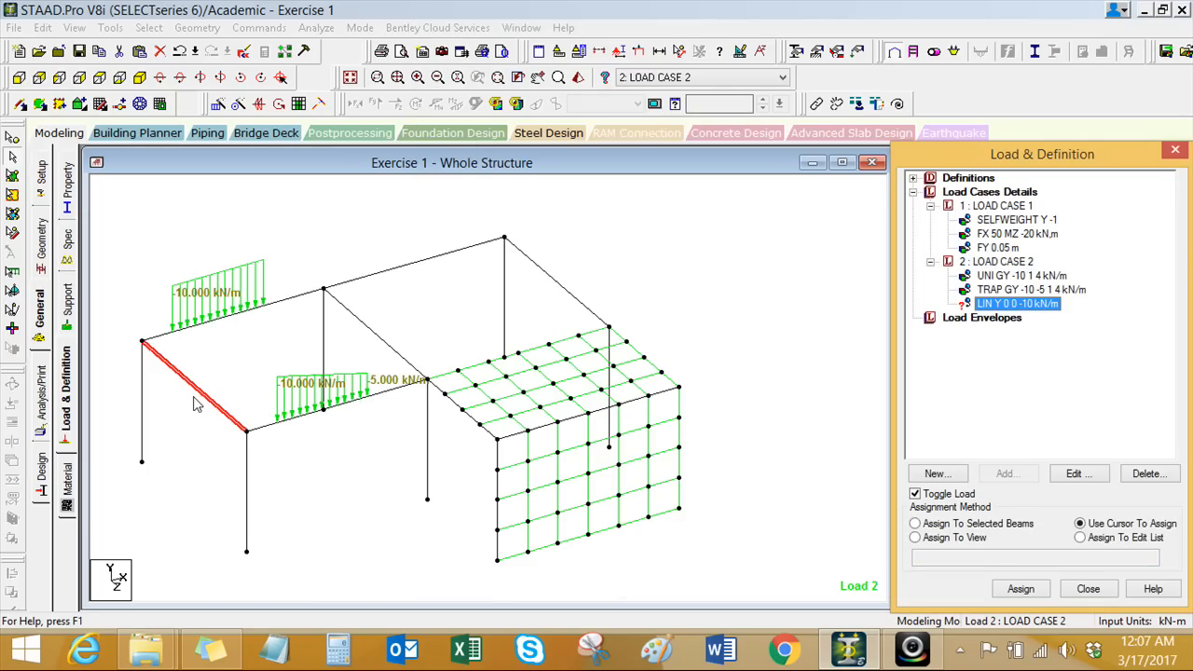
# Step: Assign the linear varying load to the selected end beam and confirm the assignment
pyautogui.click(915, 524)
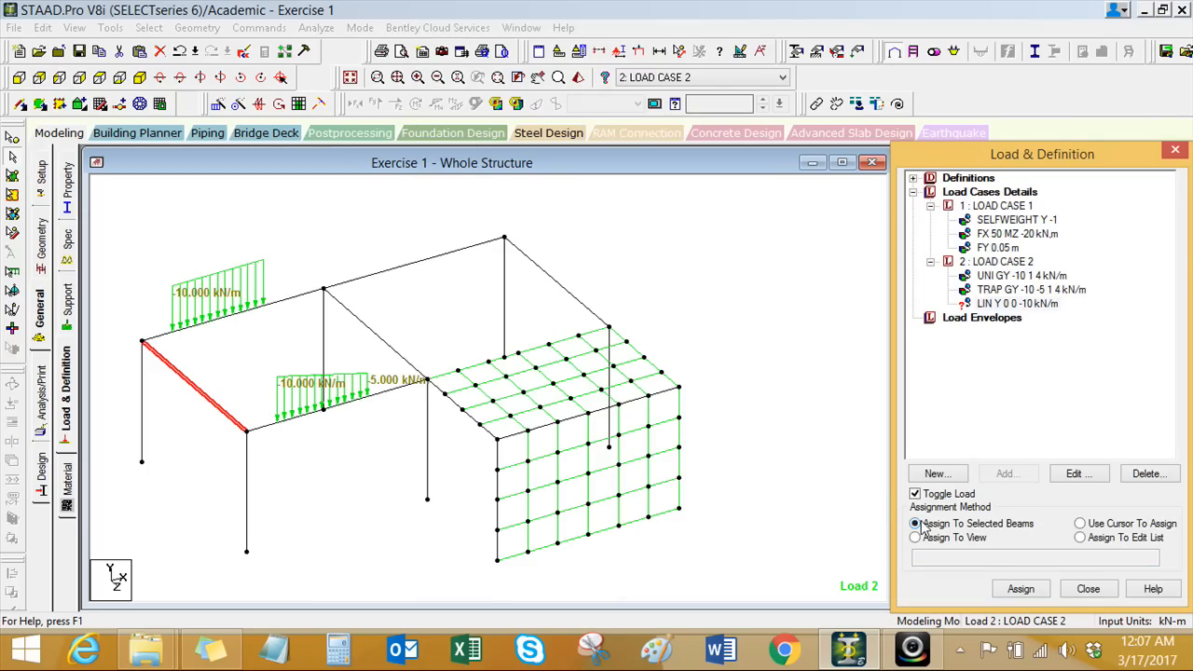
pyautogui.click(1020, 589)
pyautogui.click(985, 420)
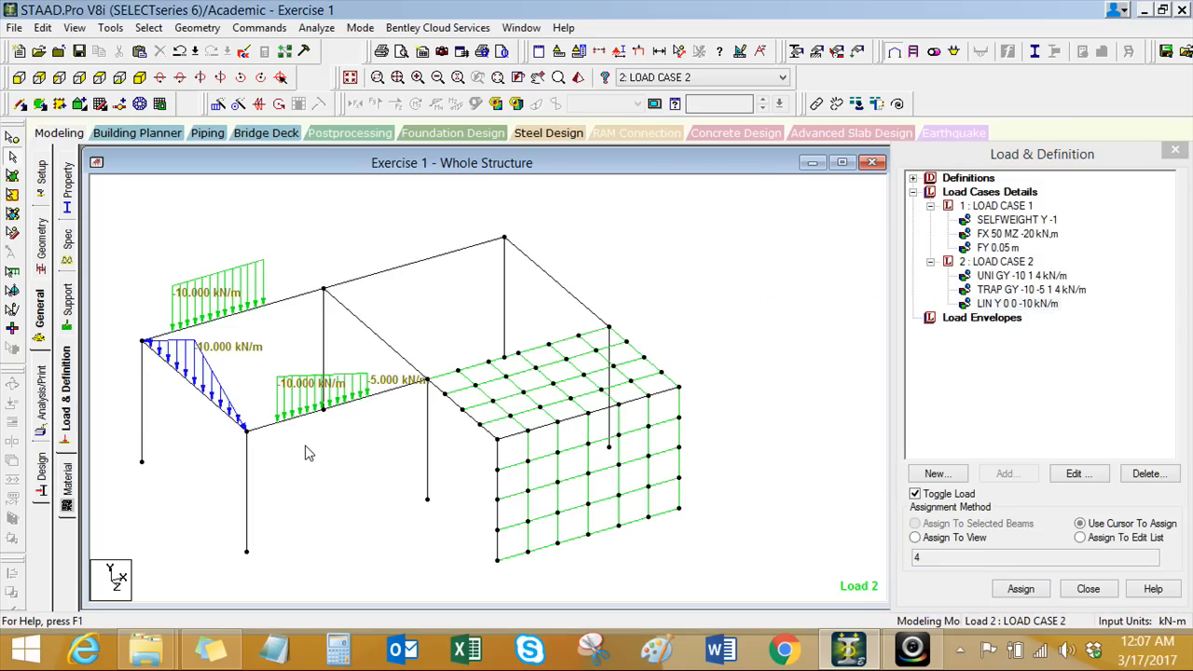
pyautogui.scroll(1, 279, 474)
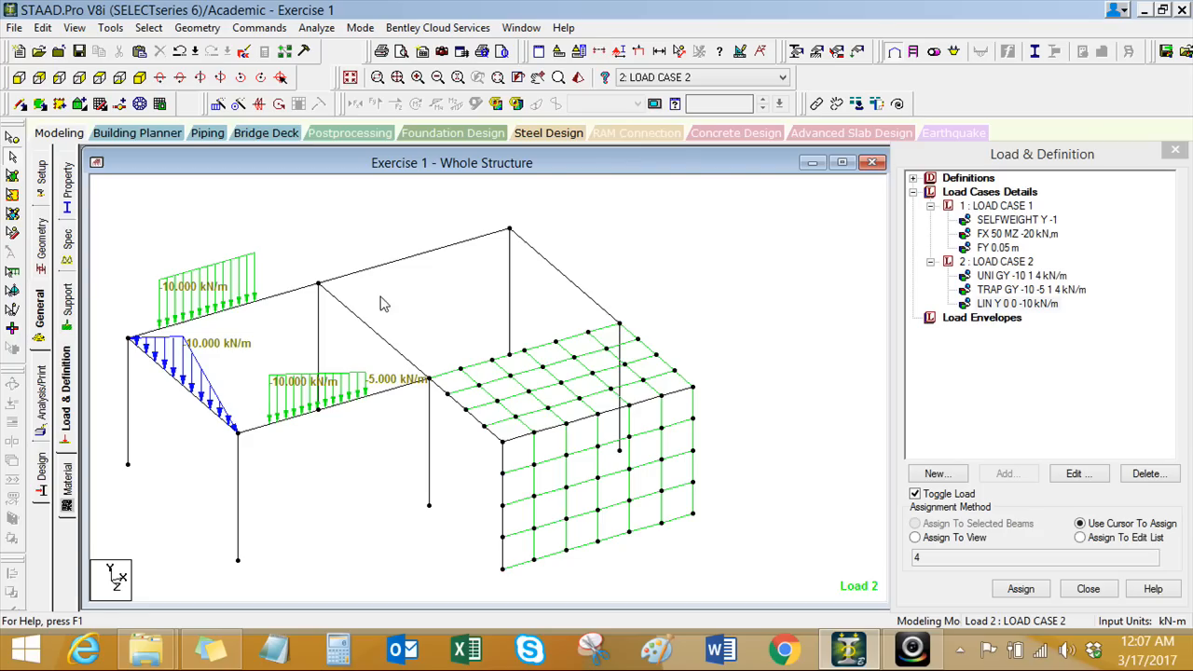
pyautogui.click(683, 252)
pyautogui.click(667, 266)
pyautogui.moveTo(777, 298); pyautogui.dragTo(741, 299, button='middle')
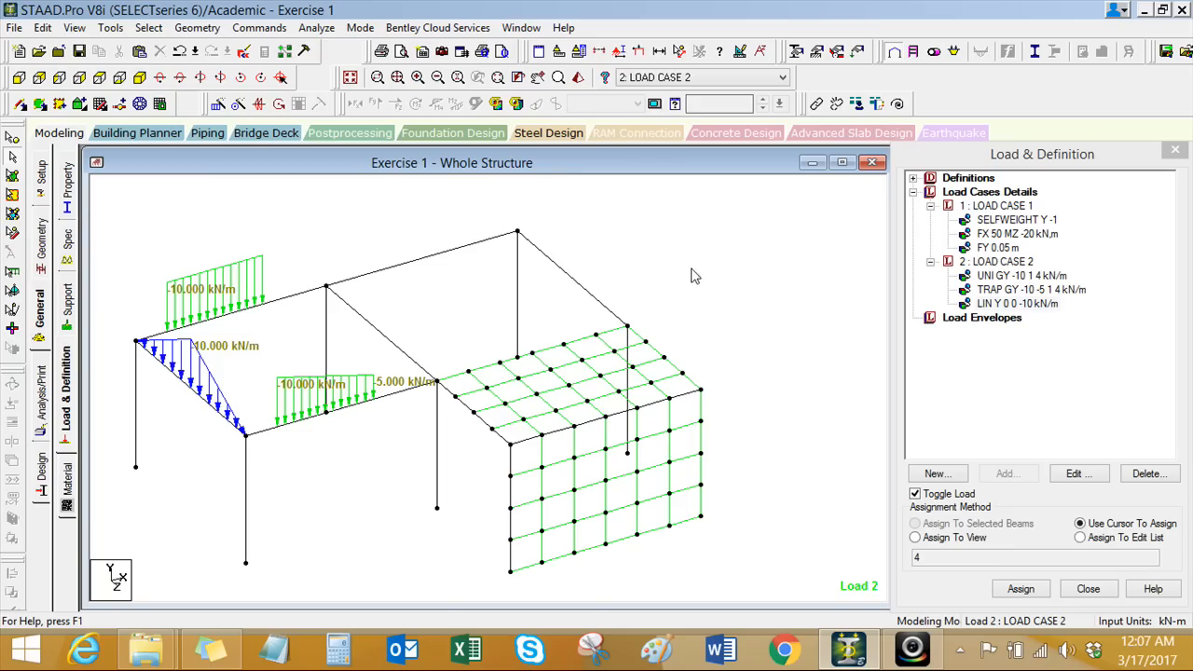
# Step: Add a concentrated member force of -20 kN in the GY direction to LOAD CASE 2
pyautogui.click(1018, 265)
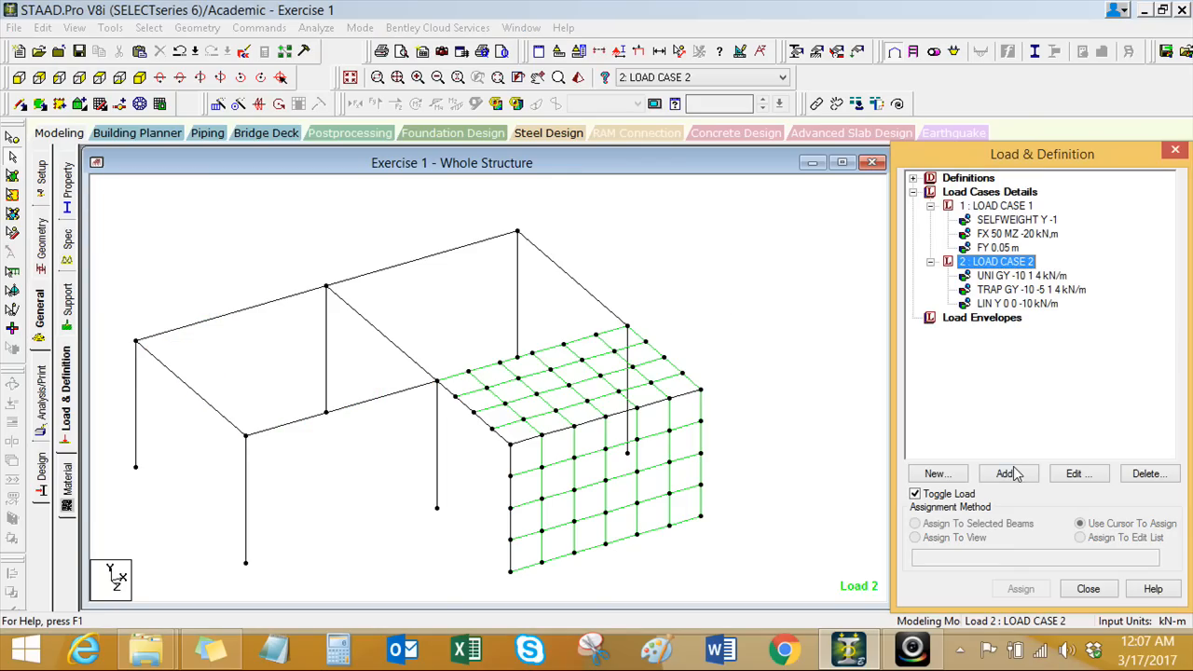
pyautogui.click(1003, 474)
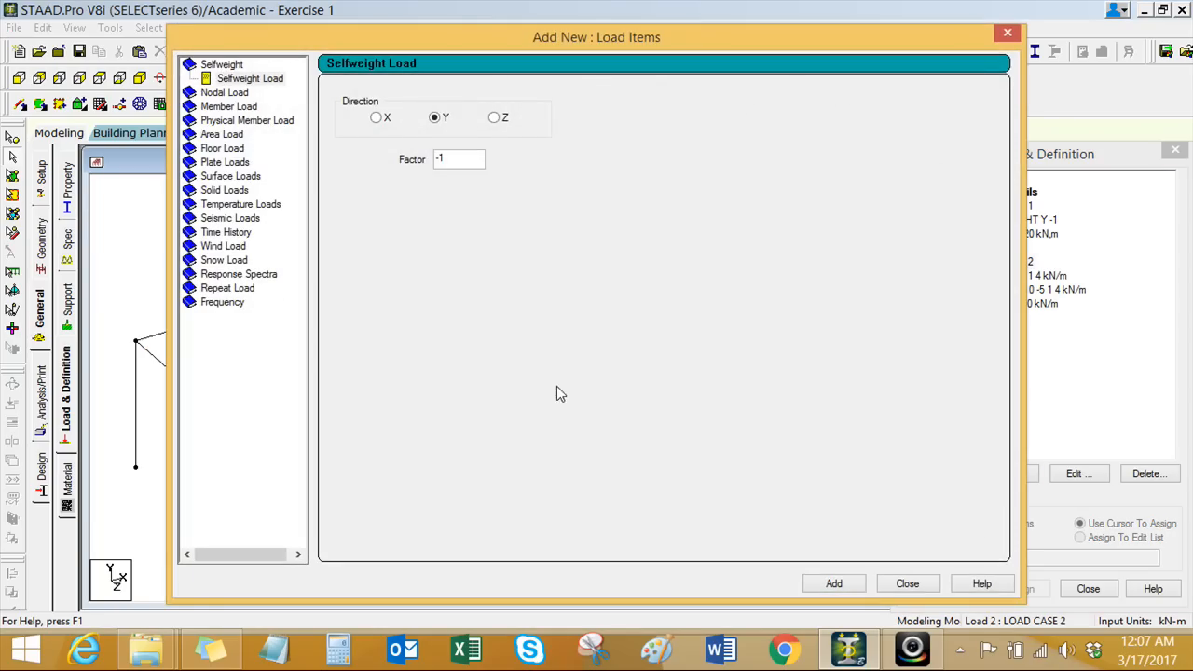
pyautogui.click(233, 106)
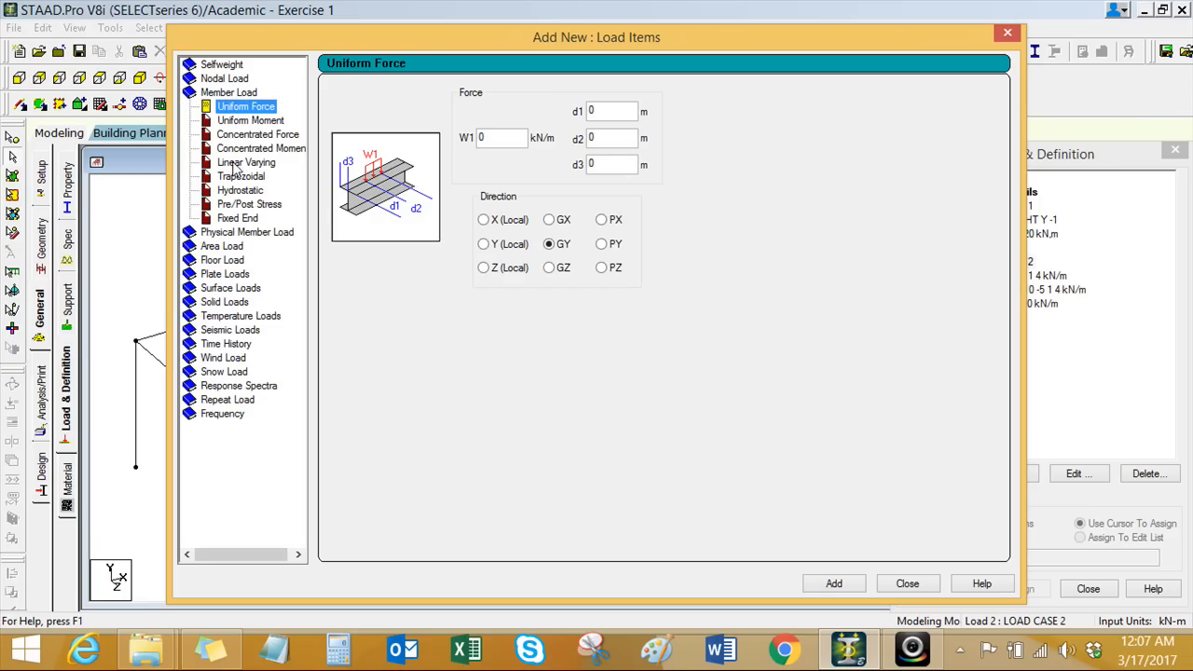
pyautogui.click(253, 136)
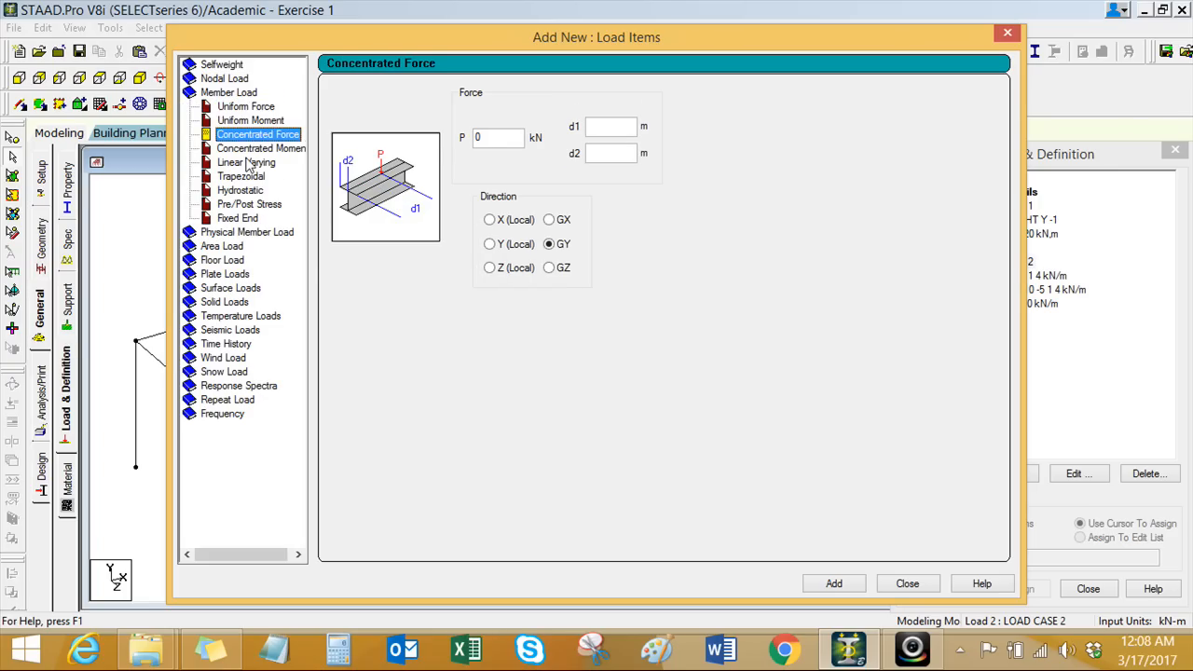
pyautogui.doubleClick(469, 138)
pyautogui.write('-15')
pyautogui.moveTo(501, 137); pyautogui.dragTo(436, 136)
pyautogui.write('-2')
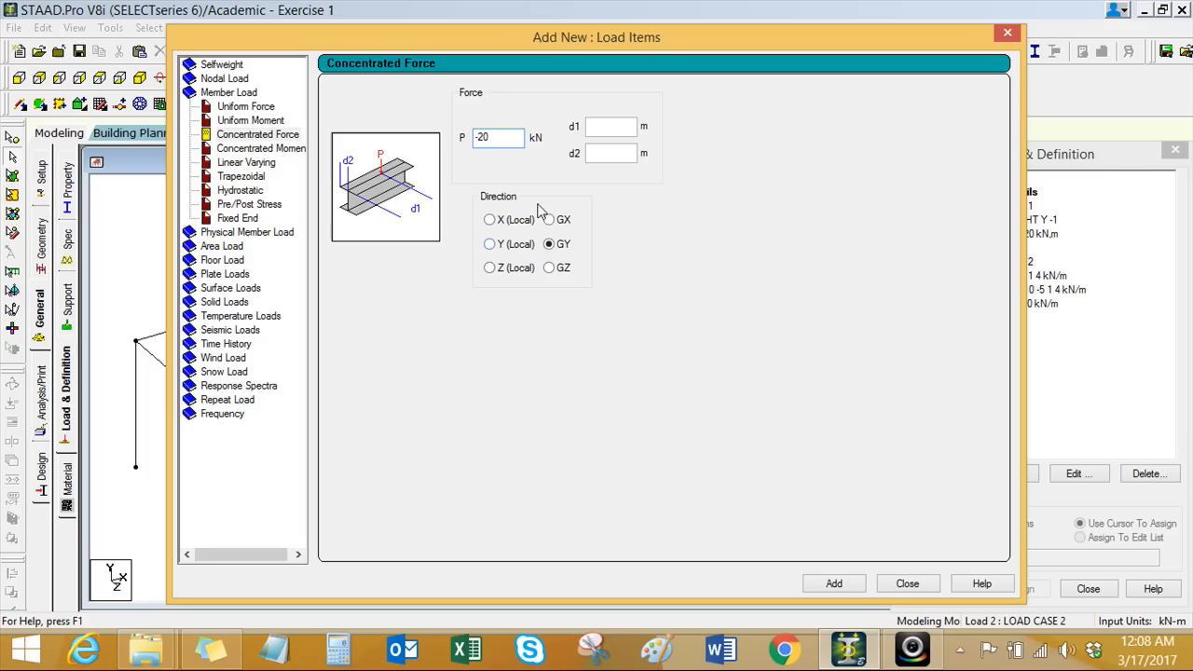
pyautogui.click(834, 584)
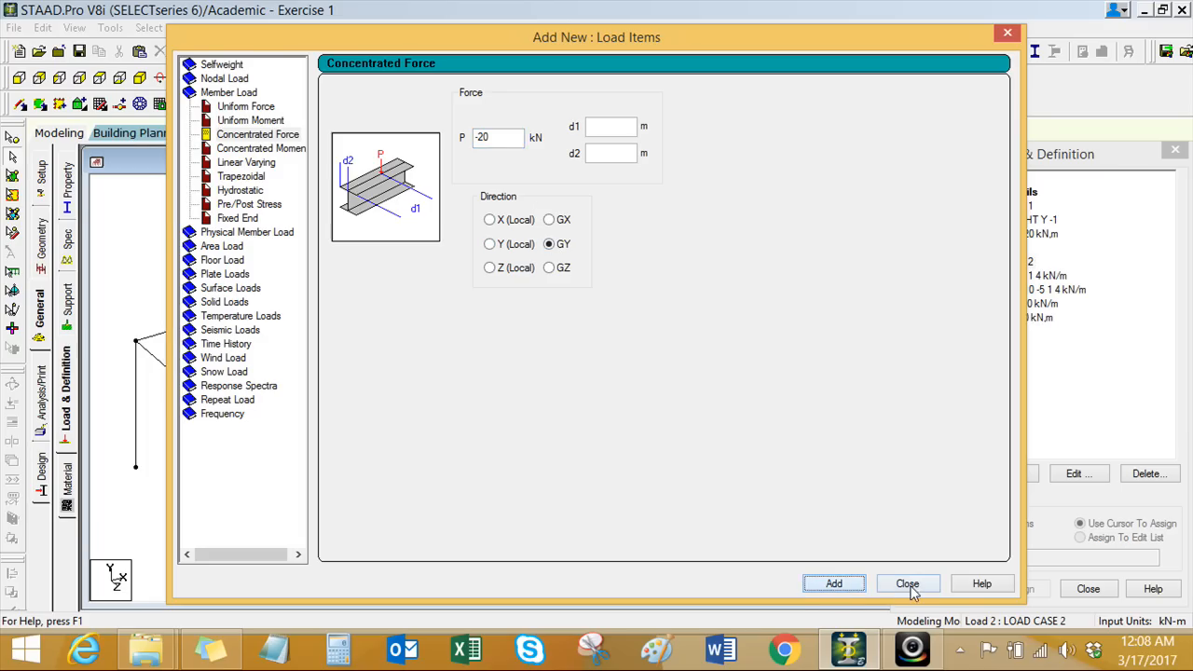
pyautogui.click(906, 584)
# Step: Assign the concentrated force to beam 5 between the two frame bays and confirm the assignment
pyautogui.click(1037, 319)
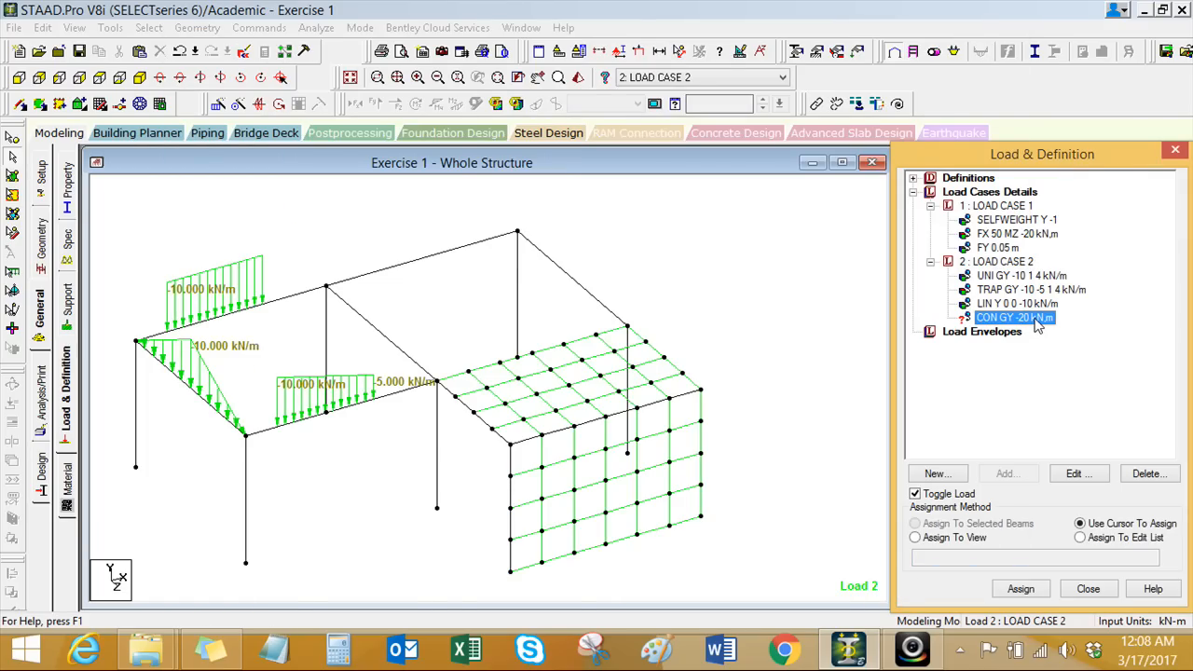
pyautogui.click(390, 345)
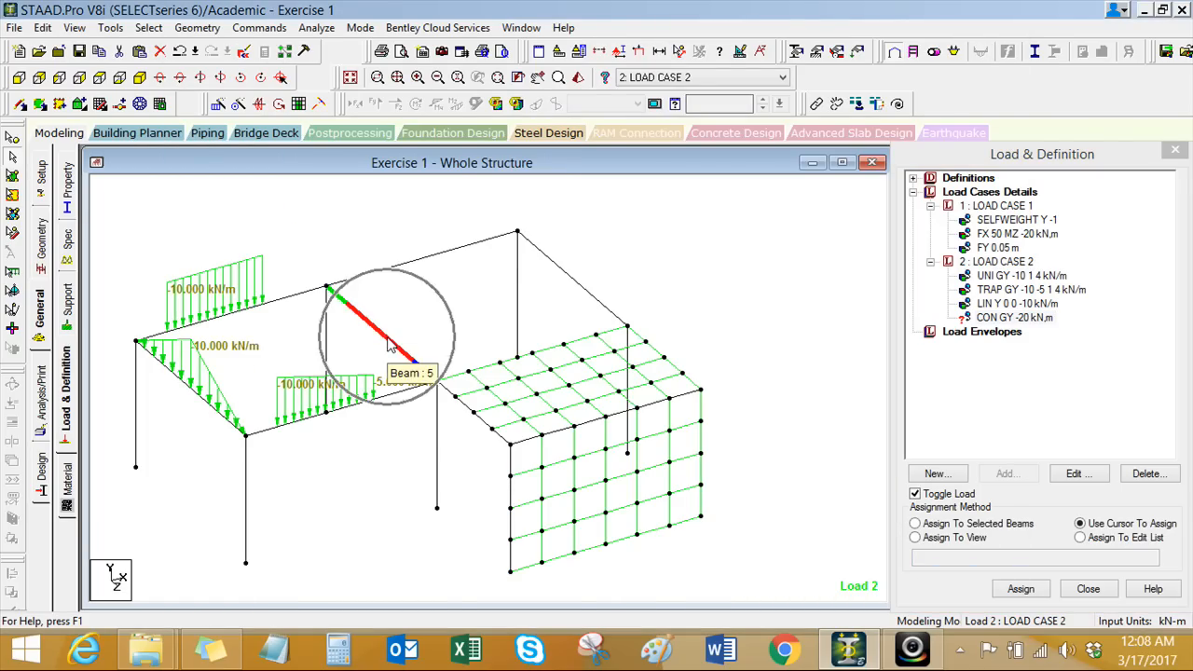
pyautogui.click(965, 524)
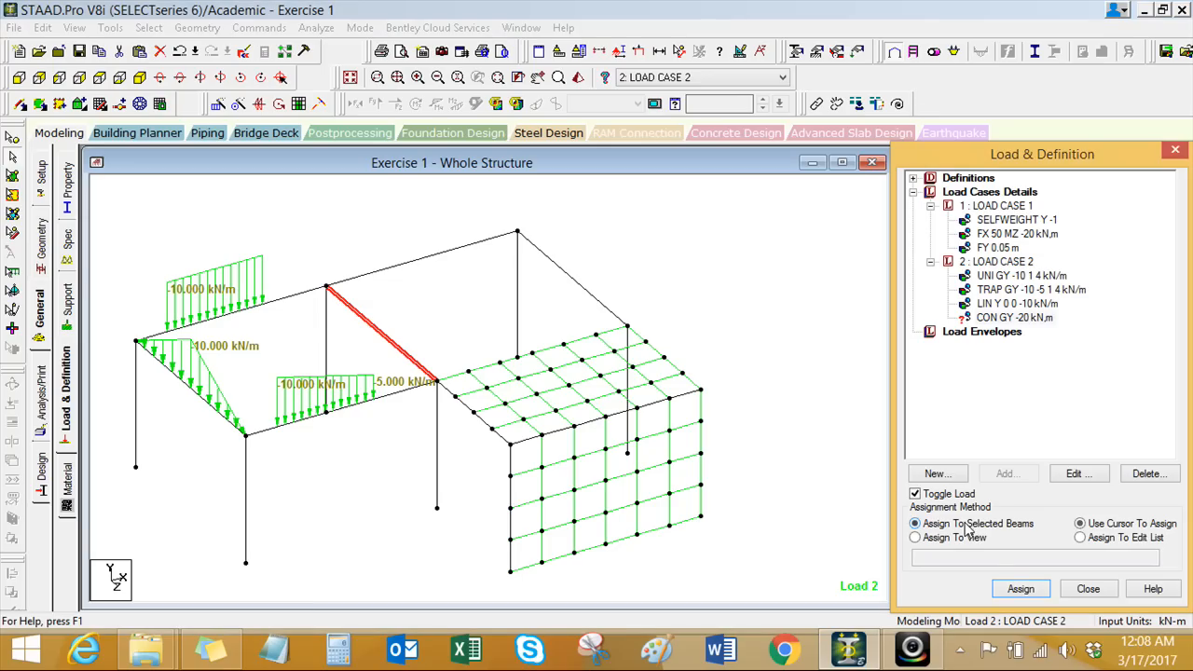
pyautogui.click(1021, 589)
pyautogui.click(988, 421)
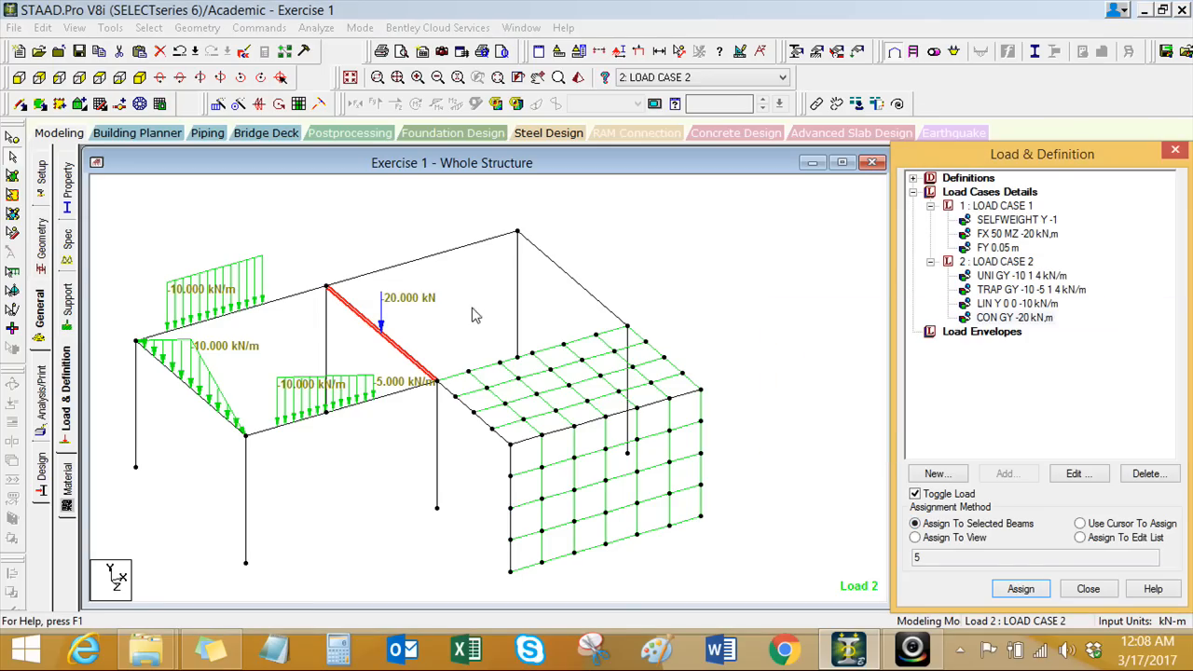
pyautogui.click(441, 324)
pyautogui.moveTo(447, 342); pyautogui.dragTo(447, 332, button='middle')
pyautogui.scroll(1, 433, 315)
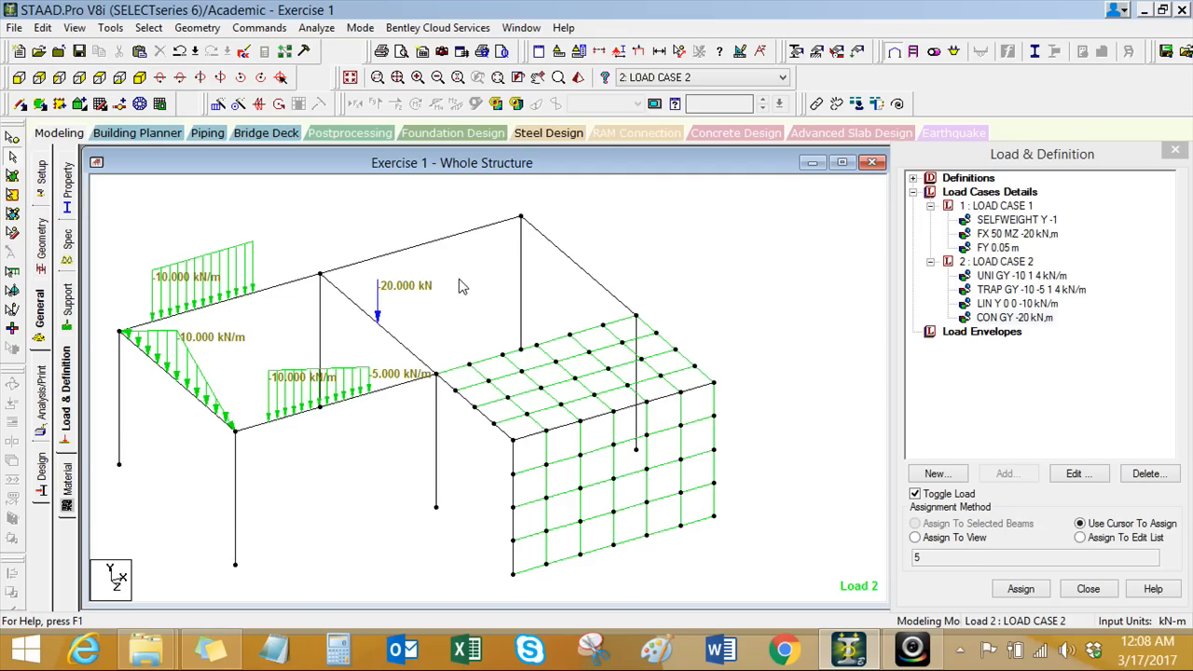
pyautogui.moveTo(404, 310); pyautogui.dragTo(396, 302, button='middle')
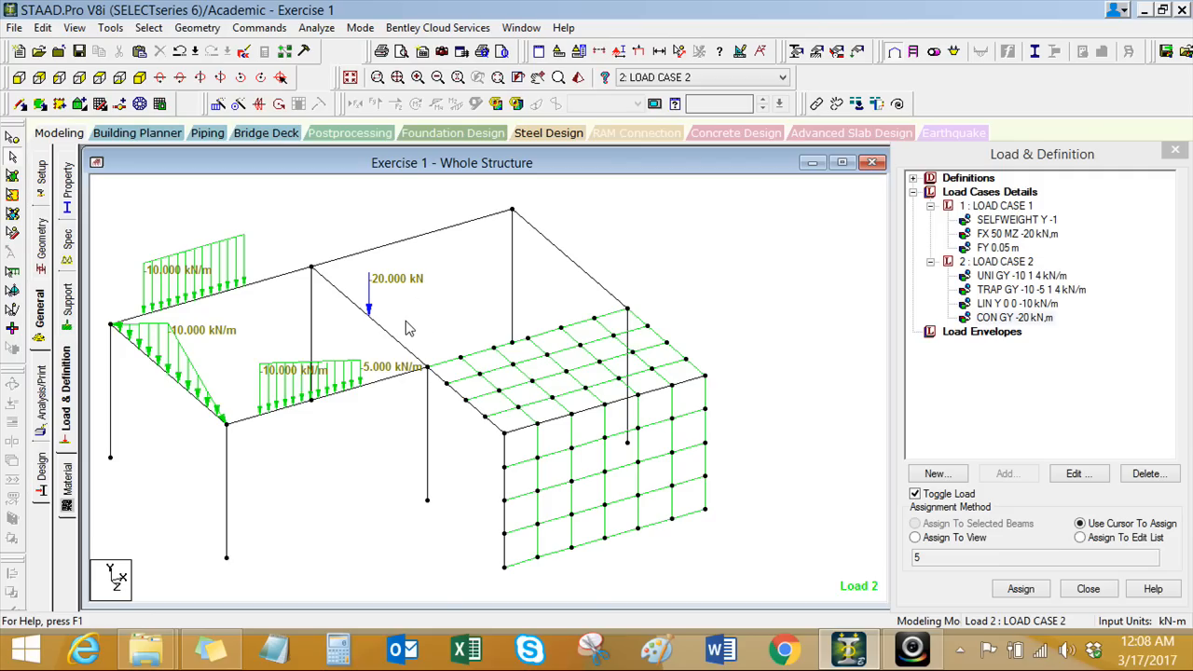
# Step: Edit the concentrated force on beam 5 to act at d1 = 1 m
pyautogui.doubleClick(1016, 318)
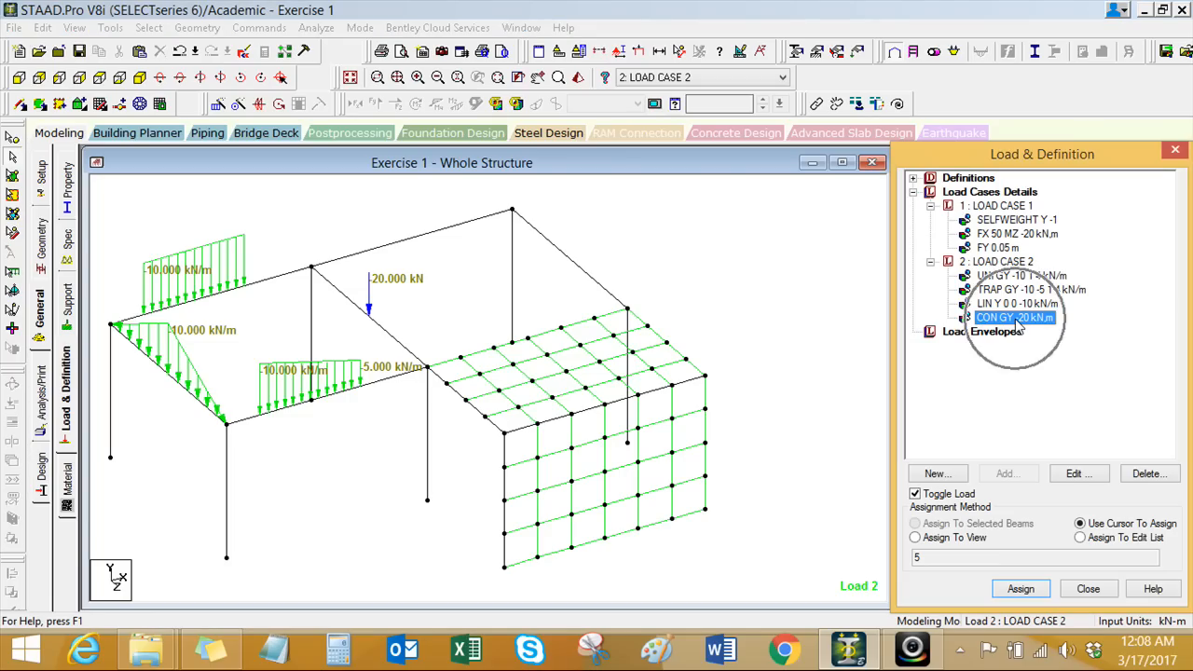
pyautogui.moveTo(626, 152); pyautogui.dragTo(861, 170)
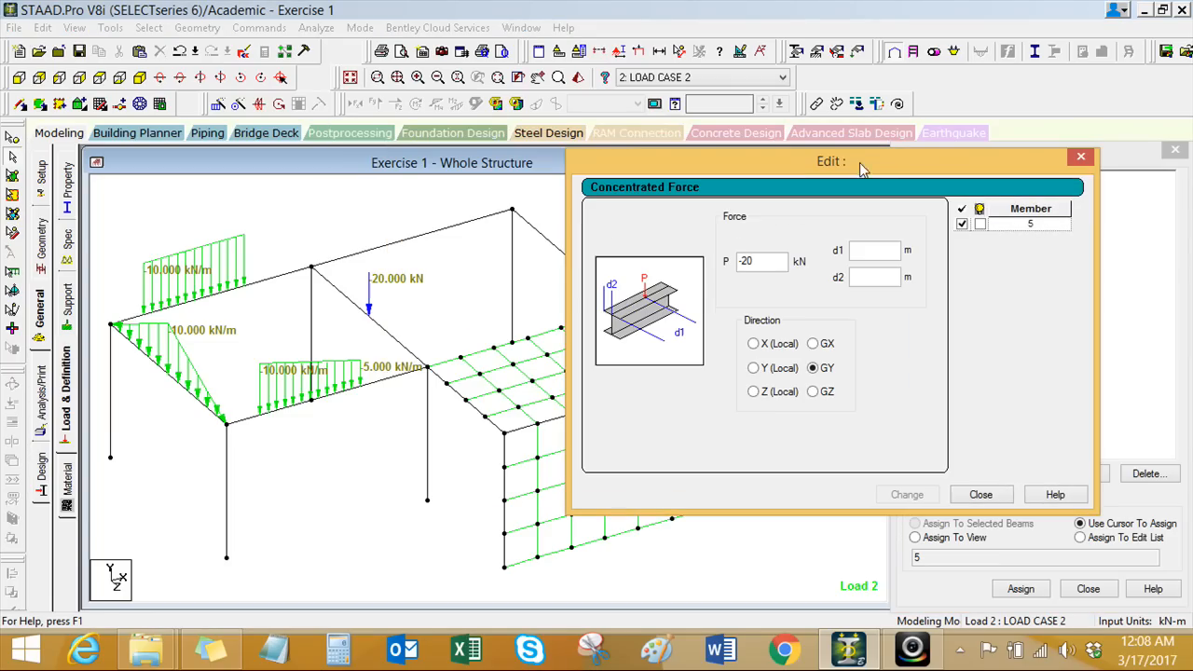
pyautogui.click(866, 251)
pyautogui.write('1')
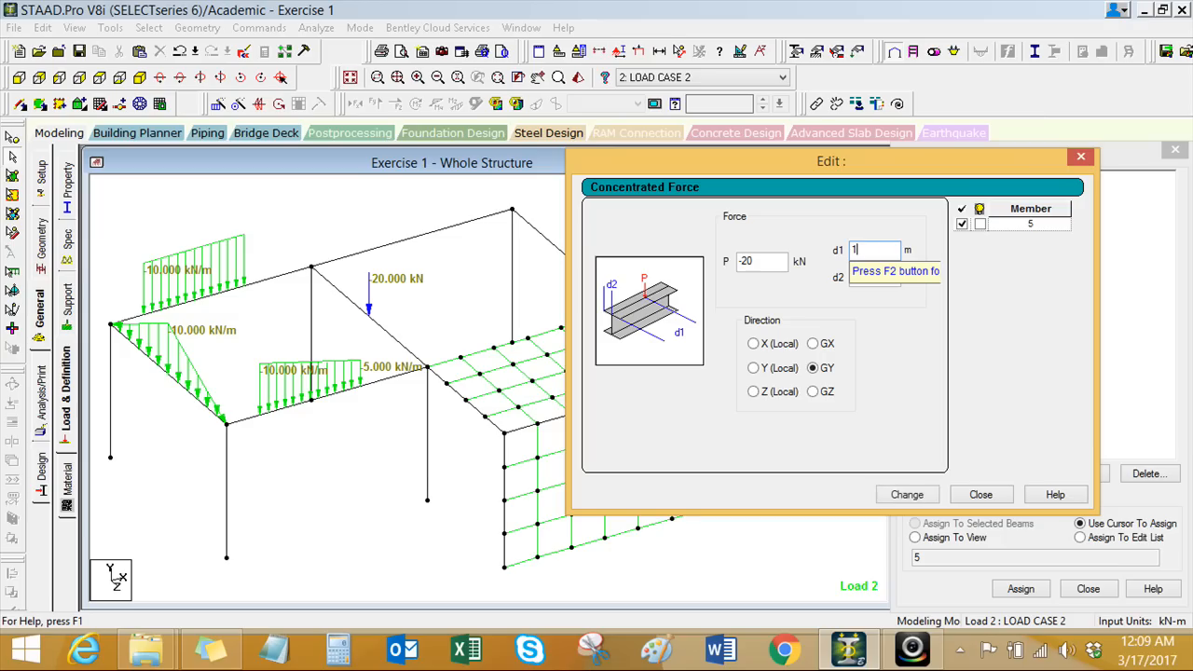
pyautogui.click(915, 497)
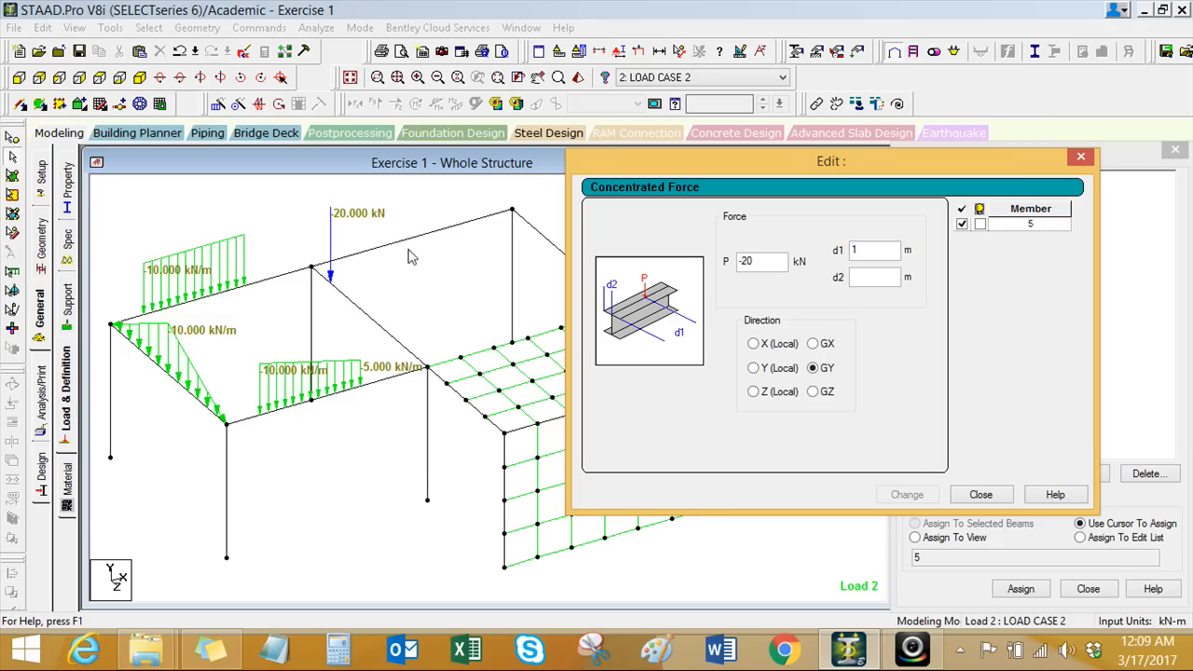
# Step: Try the concentrated force on beam 5 at d1 = 2 m and at d1 = 3 m
pyautogui.moveTo(885, 253); pyautogui.dragTo(797, 264)
pyautogui.write('2')
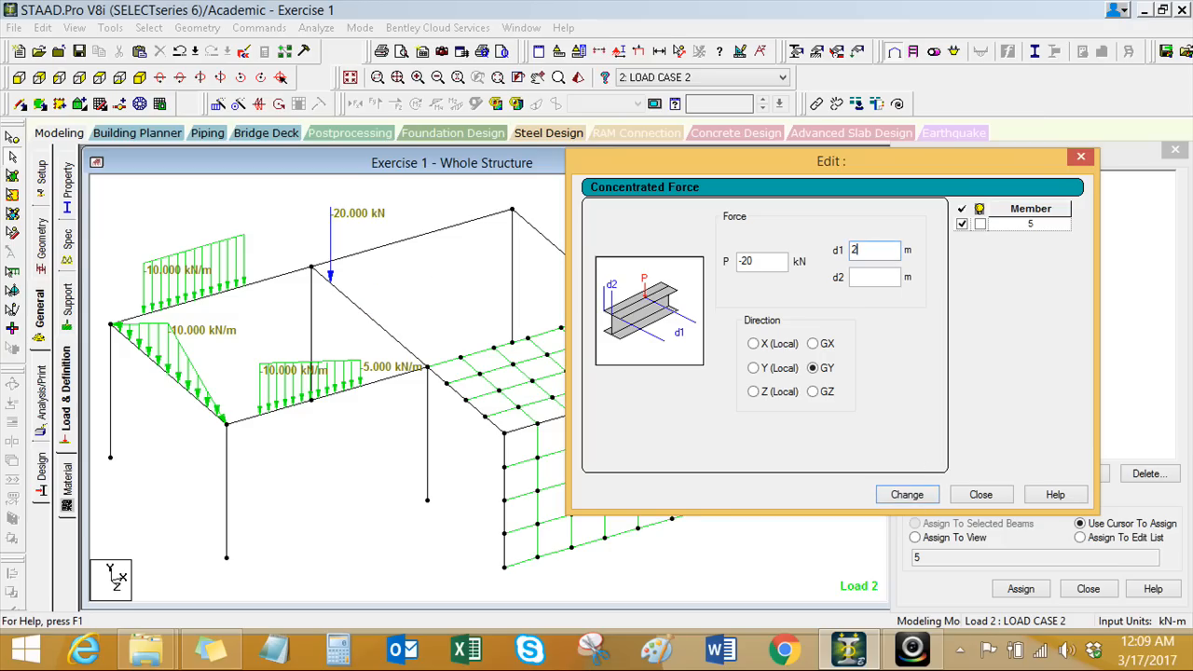
pyautogui.click(909, 495)
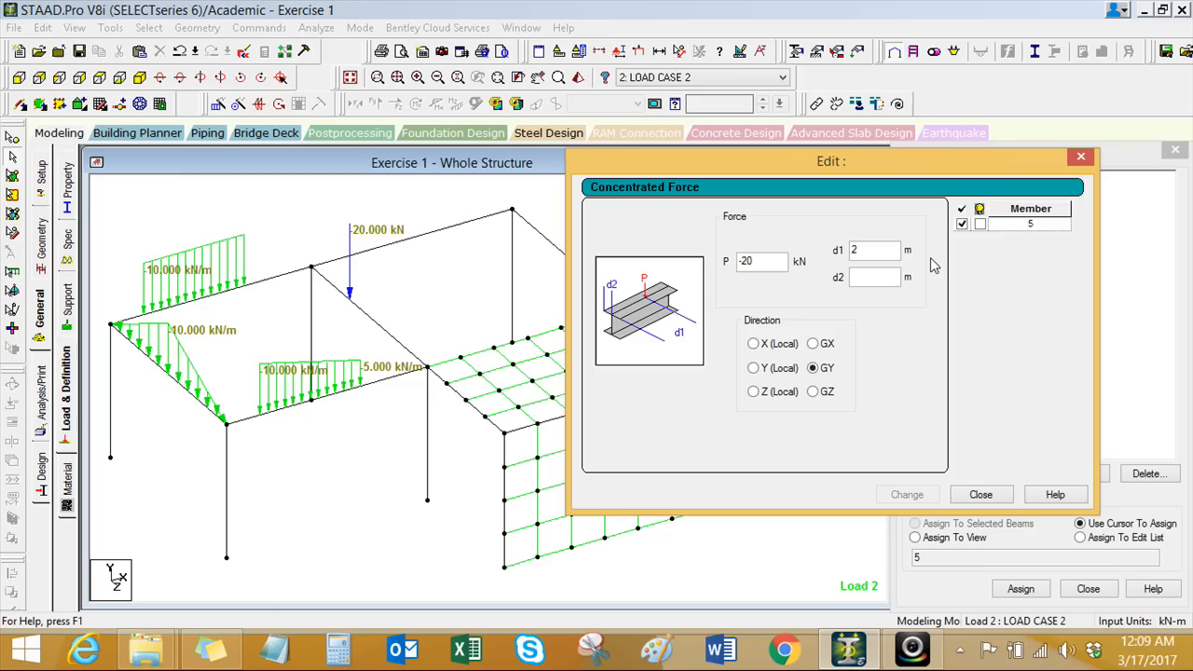
pyautogui.moveTo(885, 250); pyautogui.dragTo(795, 257)
pyautogui.write('3')
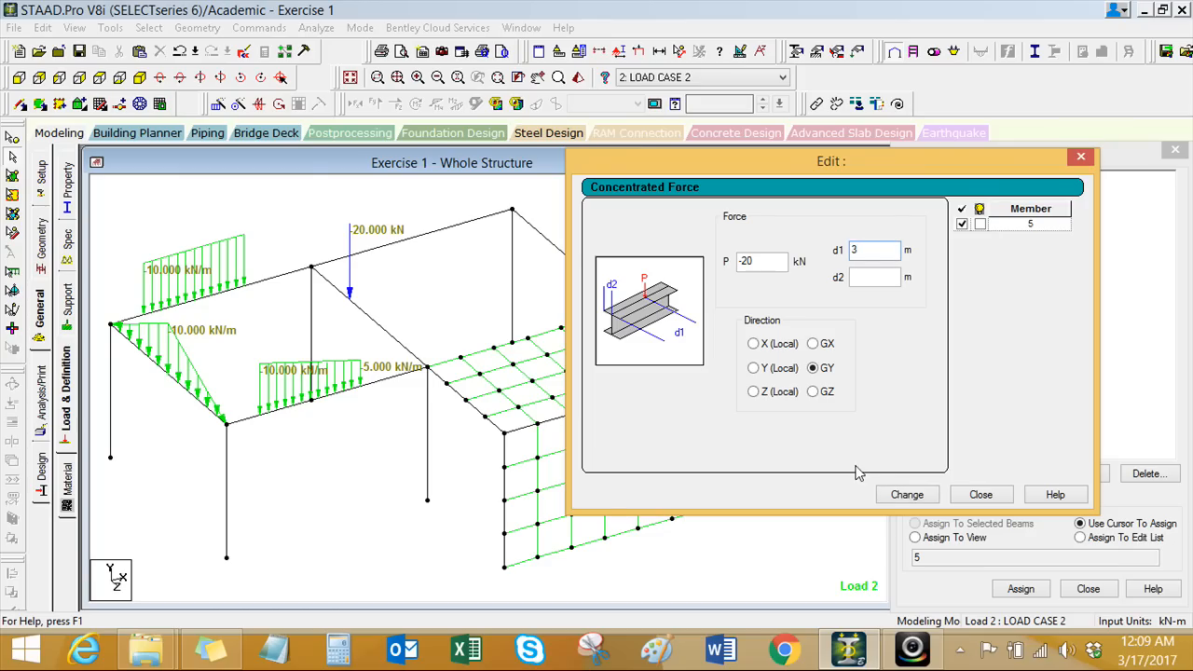
pyautogui.click(895, 494)
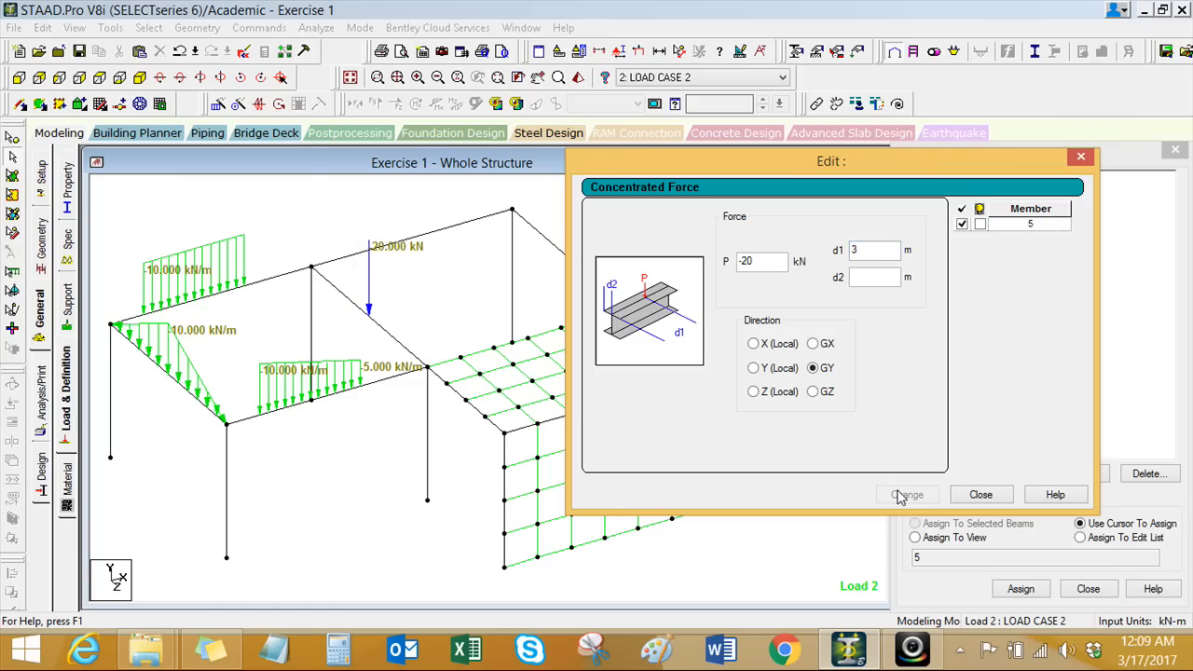
# Step: Set the concentrated force's distance d1 to 4 m on beam 5 and finish editing the load
pyautogui.moveTo(859, 250); pyautogui.dragTo(820, 248)
pyautogui.write('4')
pyautogui.click(904, 494)
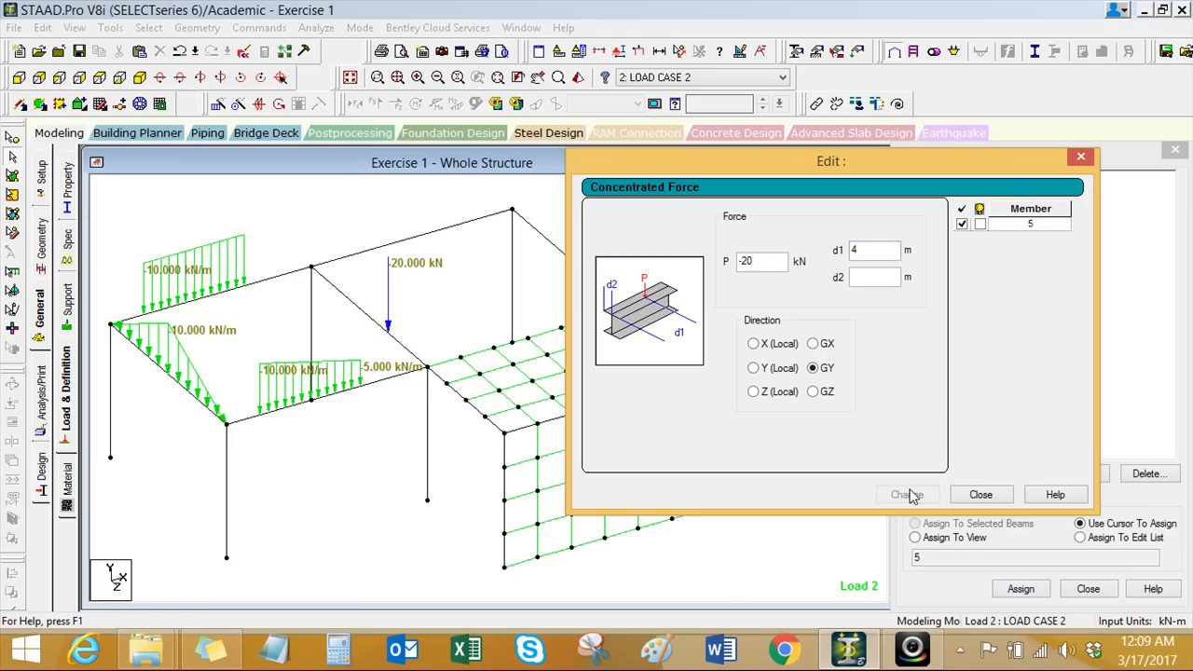
pyautogui.click(990, 498)
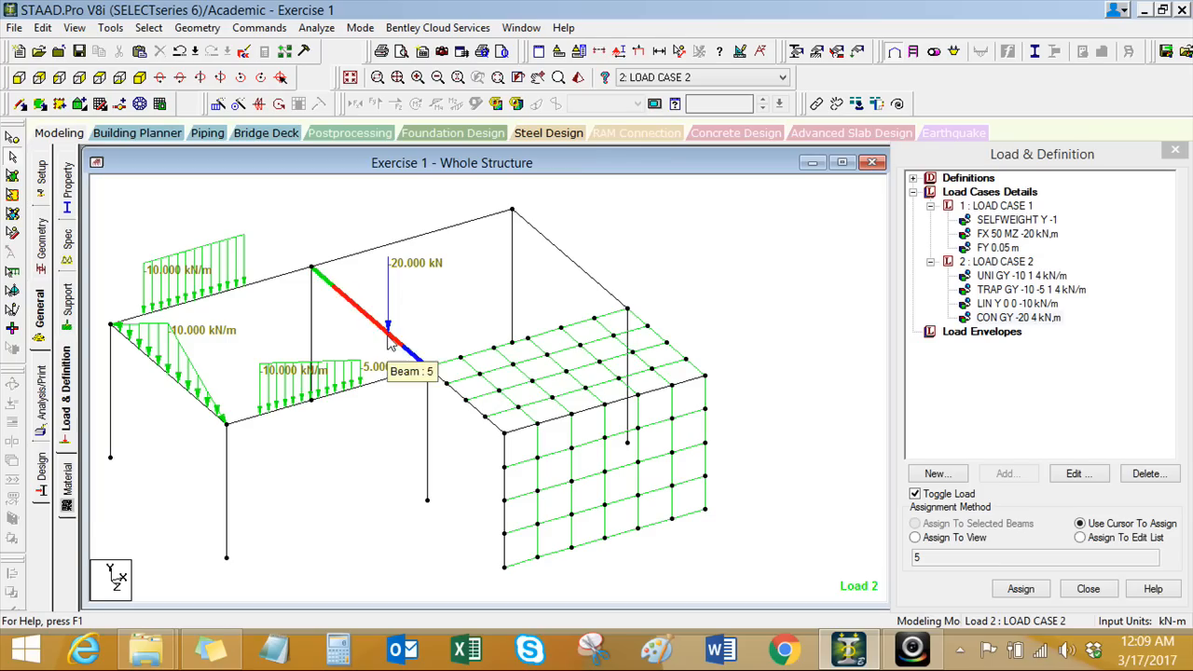
# Step: Display the FX 50 kN and MZ -20 kN-m nodal load of LOAD CASE 1 on the model
pyautogui.click(1004, 237)
pyautogui.scroll(-2, 343, 425)
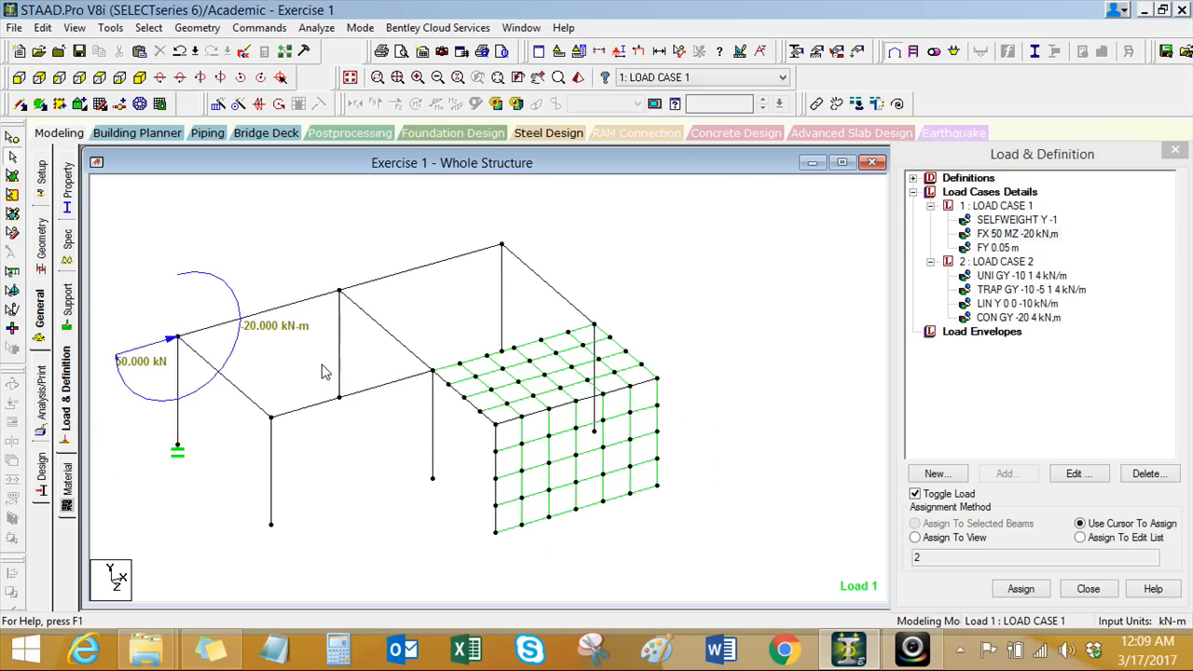
pyautogui.scroll(1, 320, 370)
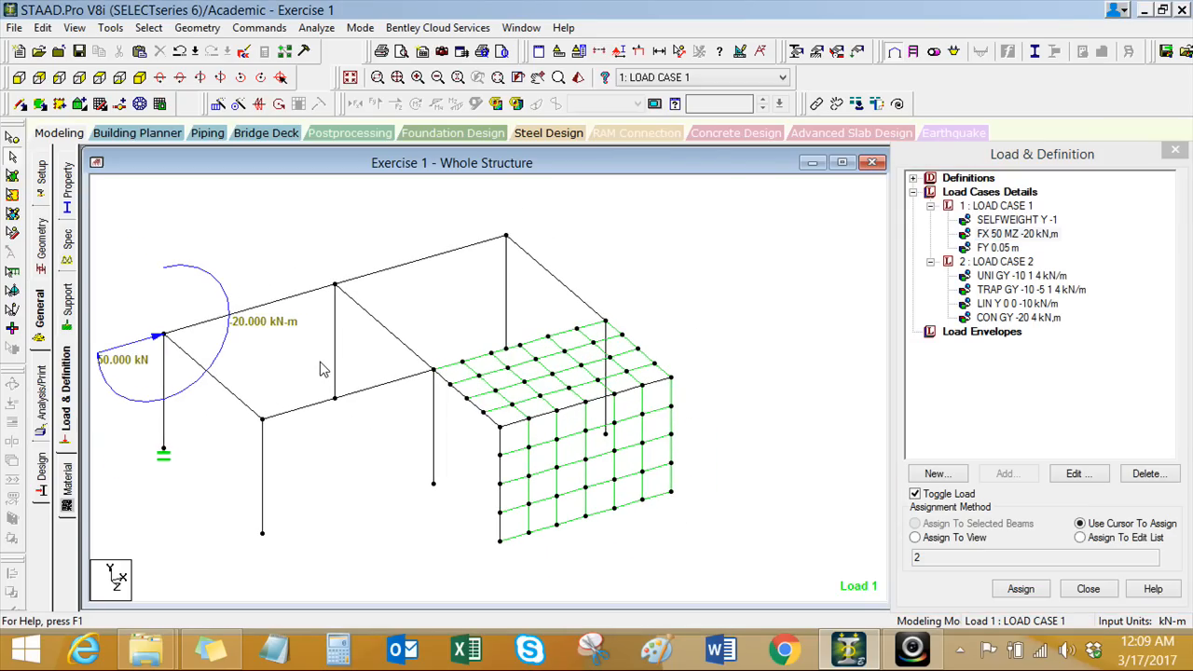
# Step: Show the concentrated load item of load case 2 on the frame and save the modified structure
pyautogui.click(1009, 318)
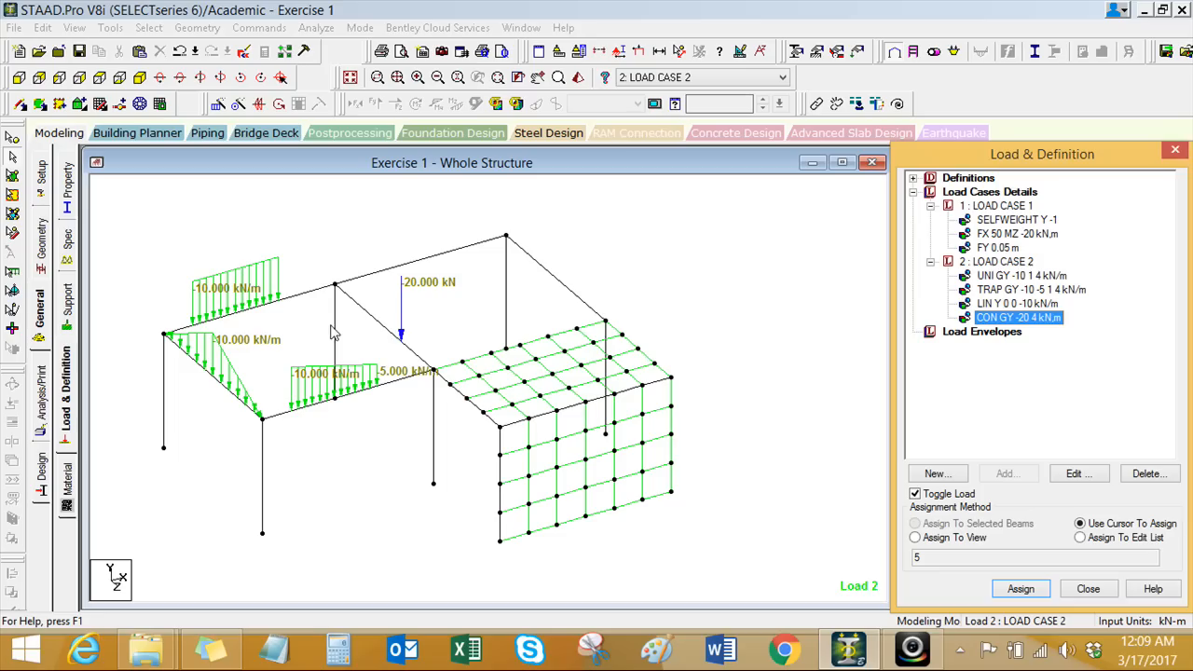
pyautogui.scroll(1, 391, 338)
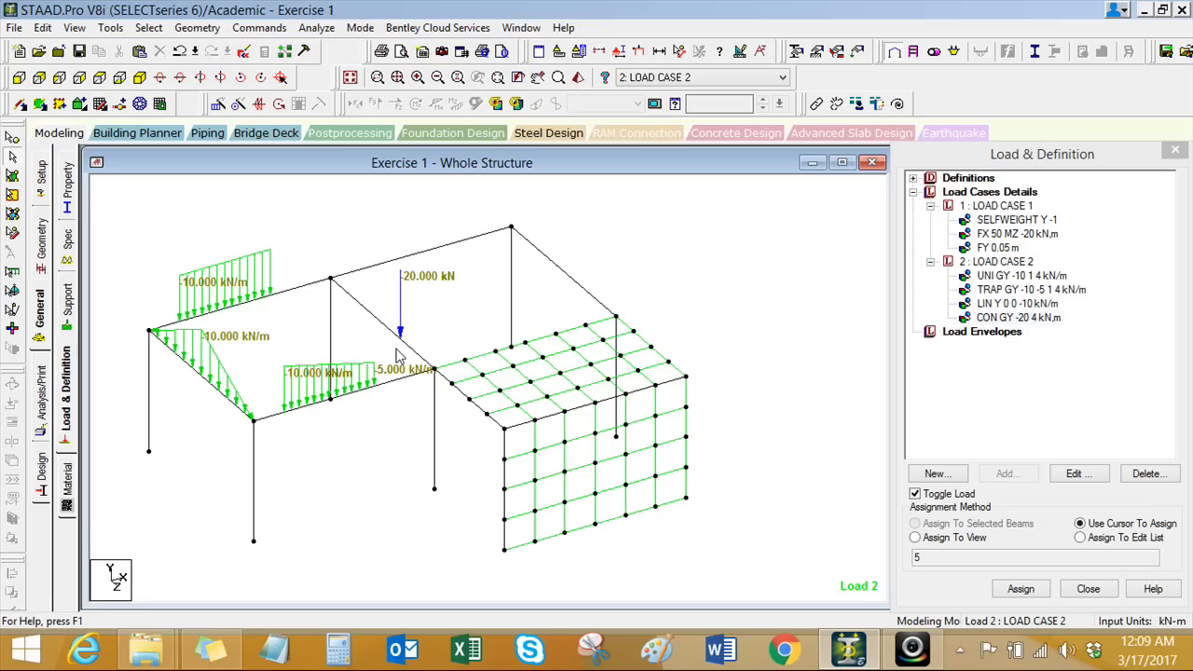
pyautogui.click(607, 358)
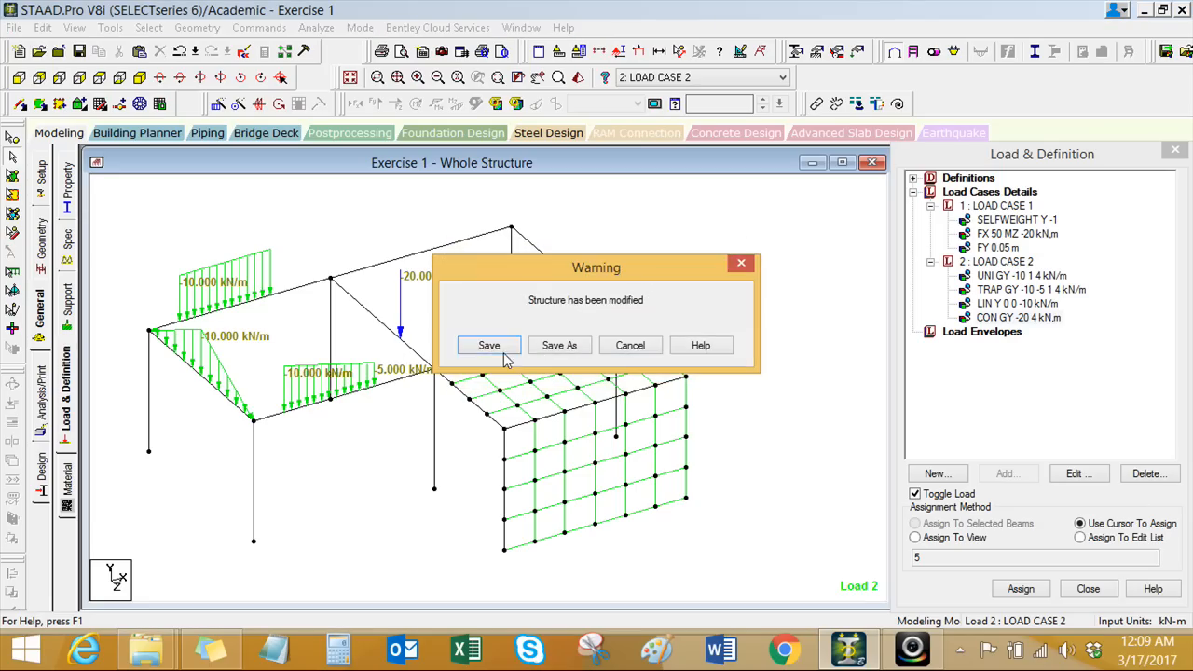
pyautogui.click(486, 347)
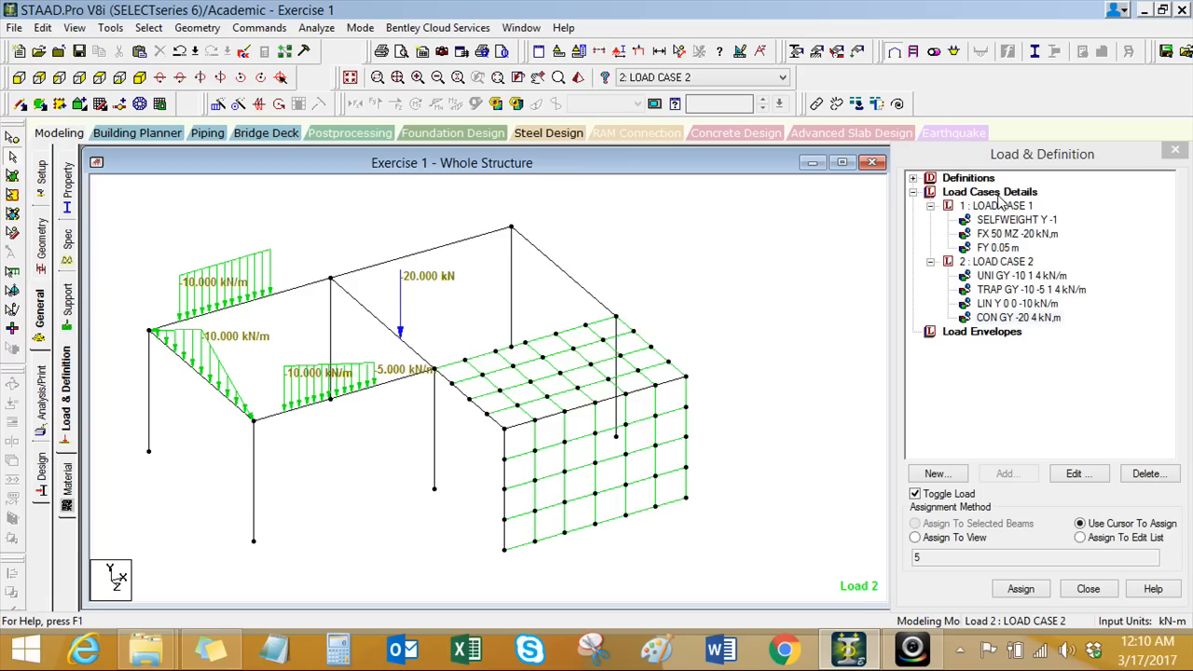
# Step: Create a new primary load case numbered 3 with the title LOAD CASE 3 and loading type None
pyautogui.click(998, 193)
pyautogui.click(1009, 474)
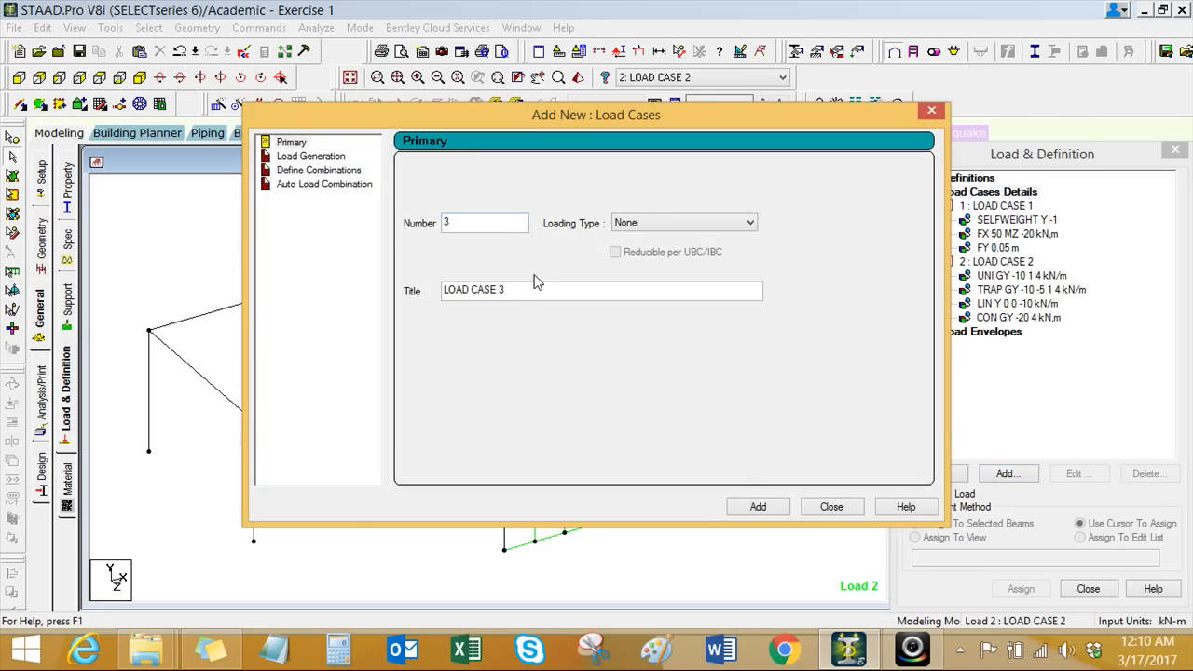
pyautogui.click(759, 506)
pyautogui.click(832, 506)
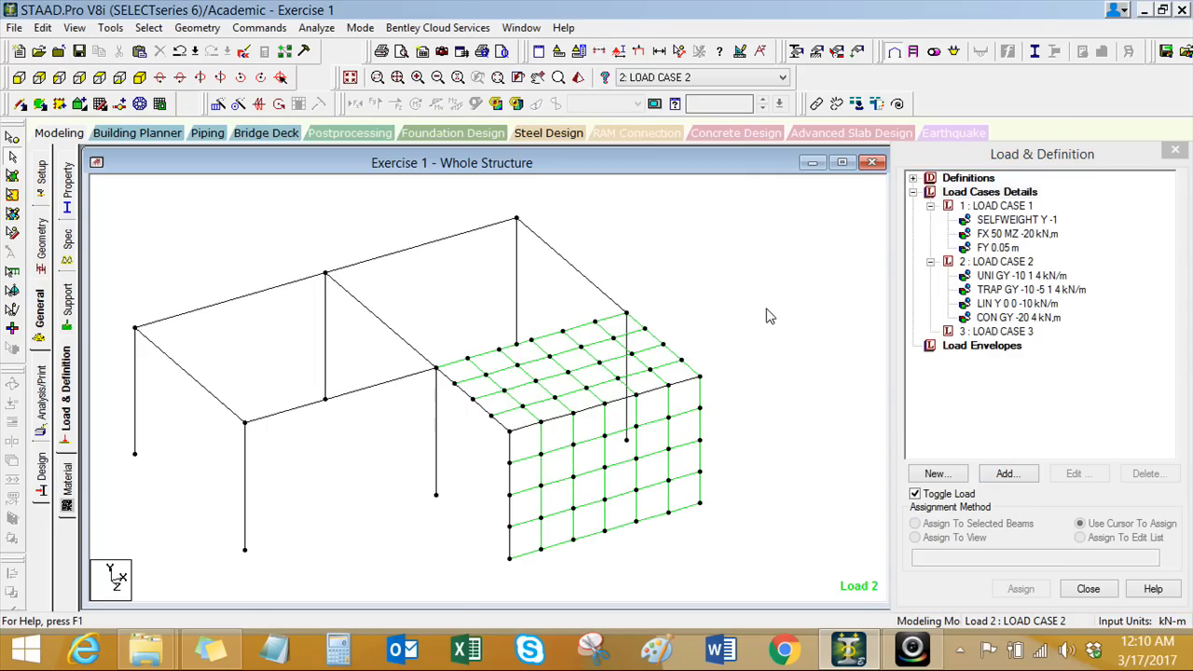
# Step: Add a Y-range floor load with a pressure of -2.5 kN/m2 in the global Y direction to load case 3
pyautogui.click(990, 334)
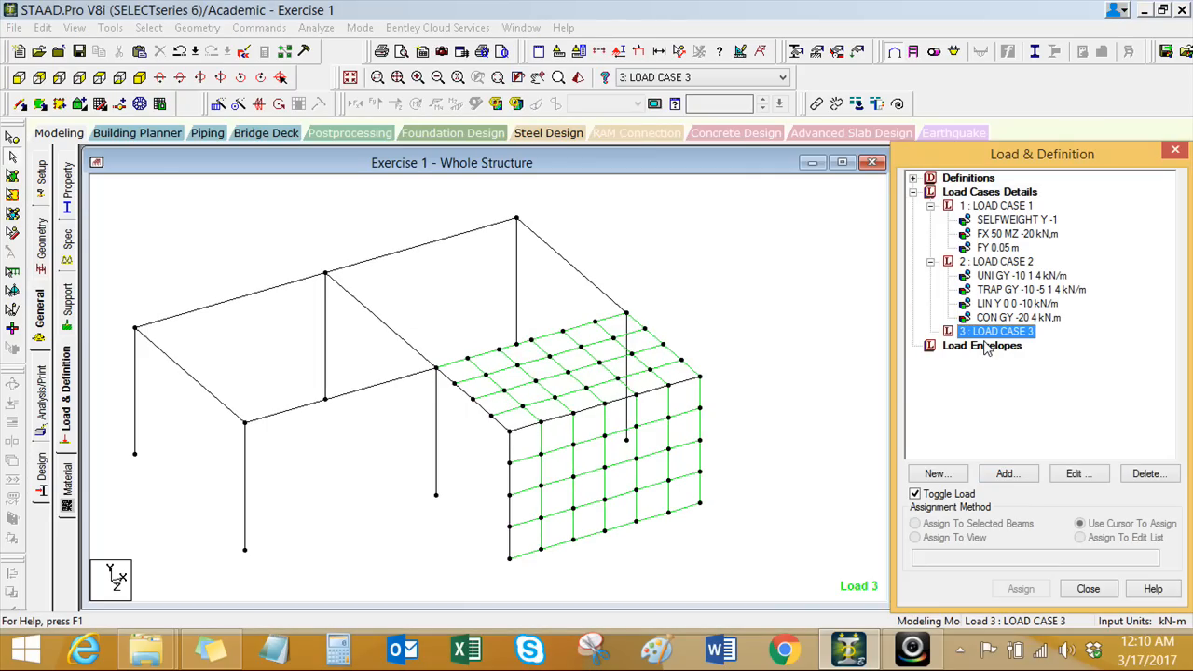
pyautogui.click(1005, 474)
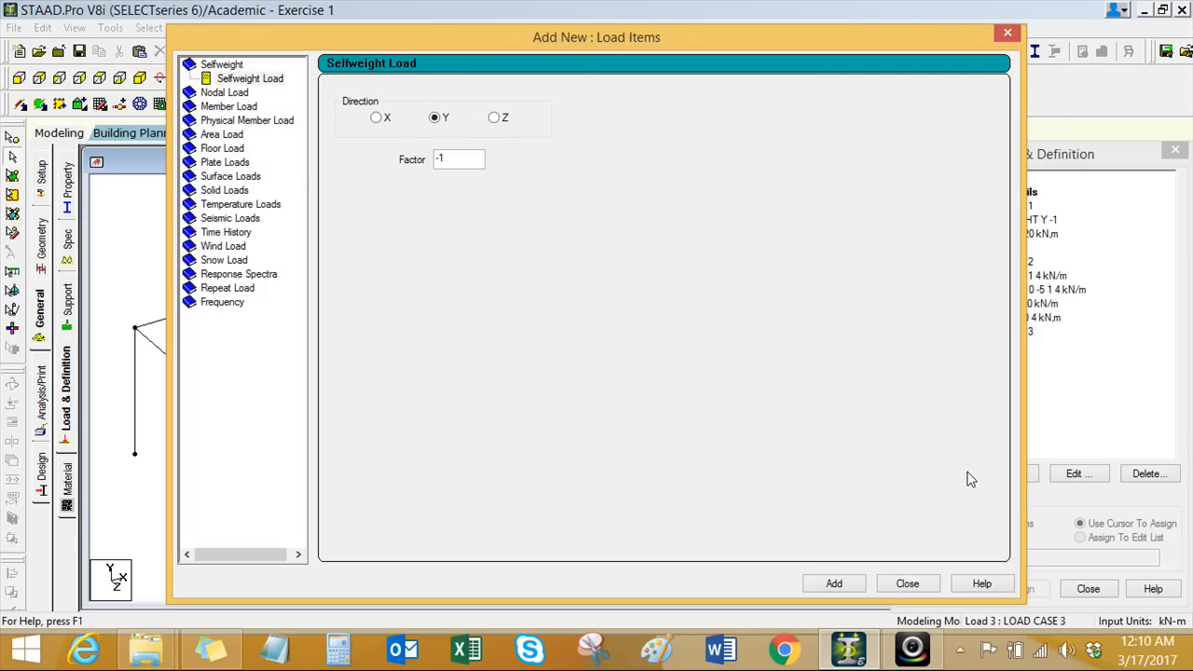
pyautogui.click(222, 148)
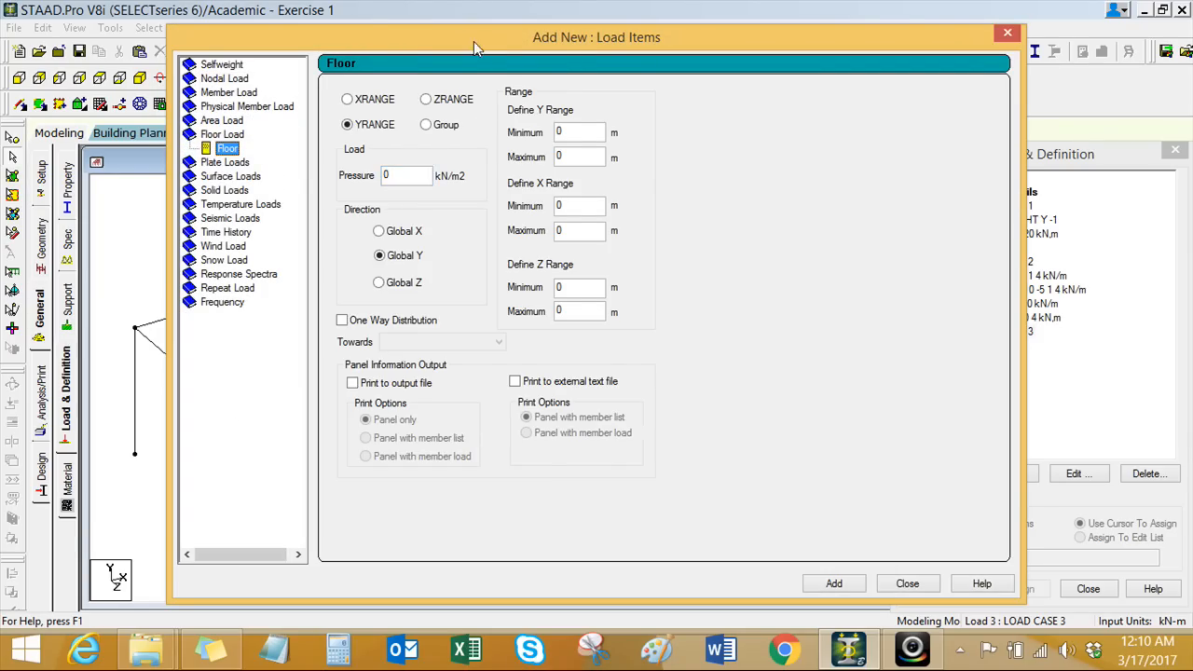
pyautogui.moveTo(474, 41); pyautogui.dragTo(688, 46)
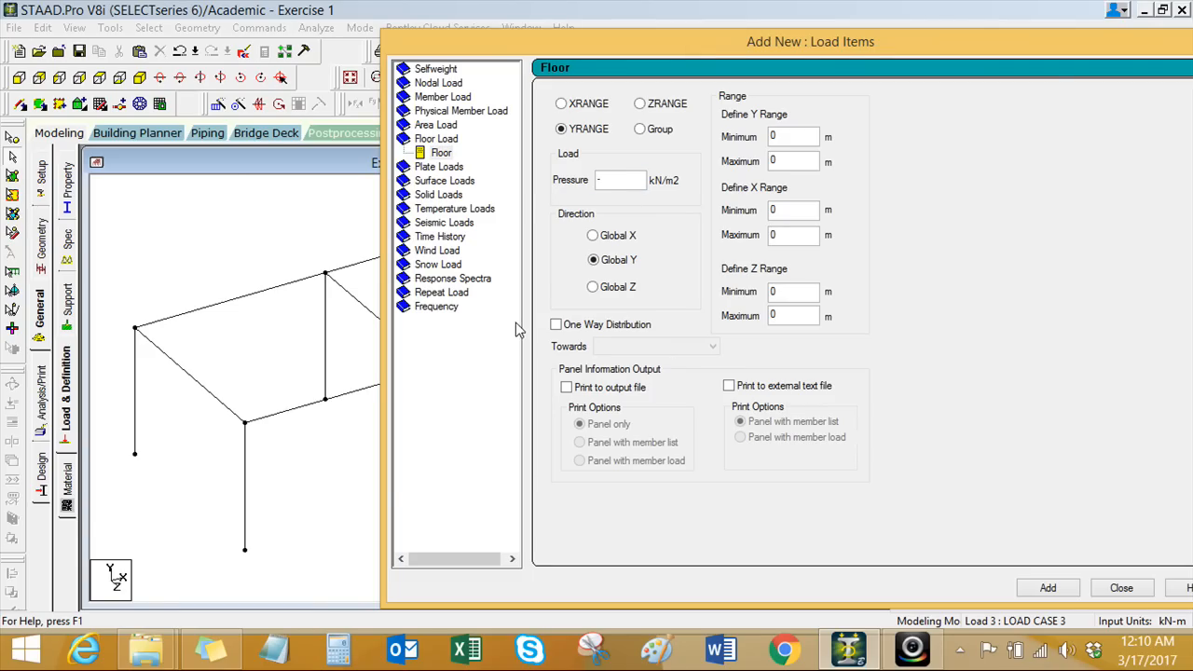
pyautogui.write('2.5')
pyautogui.moveTo(701, 45); pyautogui.dragTo(585, 49)
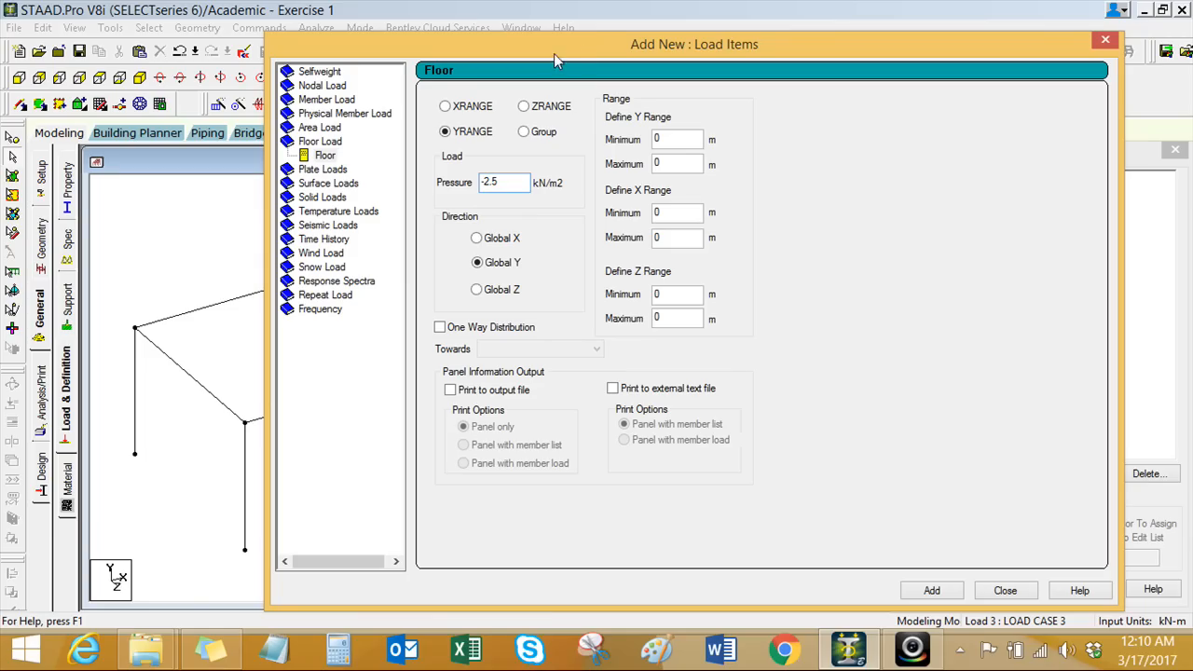
pyautogui.click(932, 590)
pyautogui.click(1005, 590)
pyautogui.click(1005, 348)
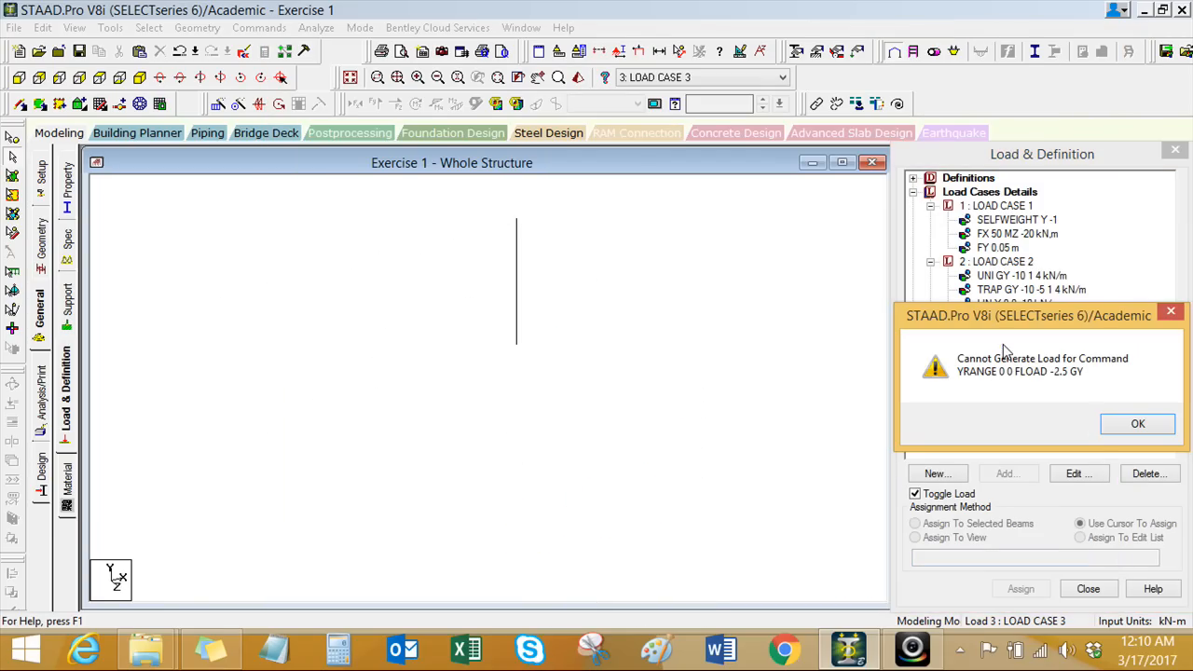
pyautogui.click(1136, 426)
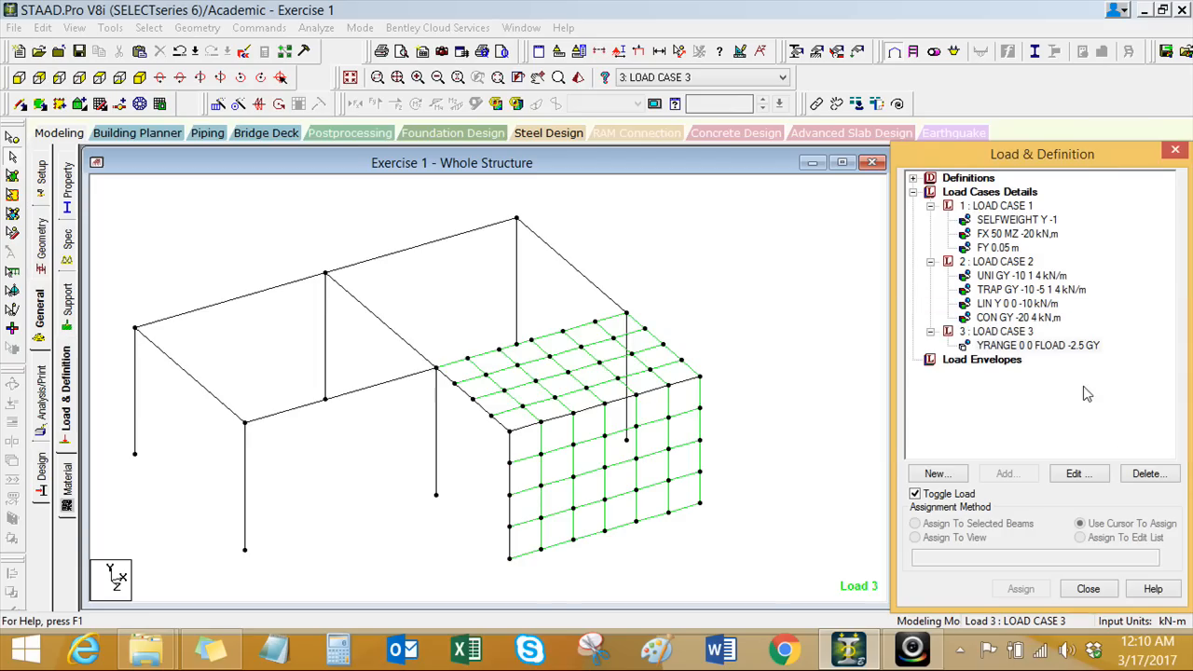
# Step: Open the floor load for editing and measure the rear corner column's height, both rear roof beams and the adjoining side beam
pyautogui.doubleClick(1016, 346)
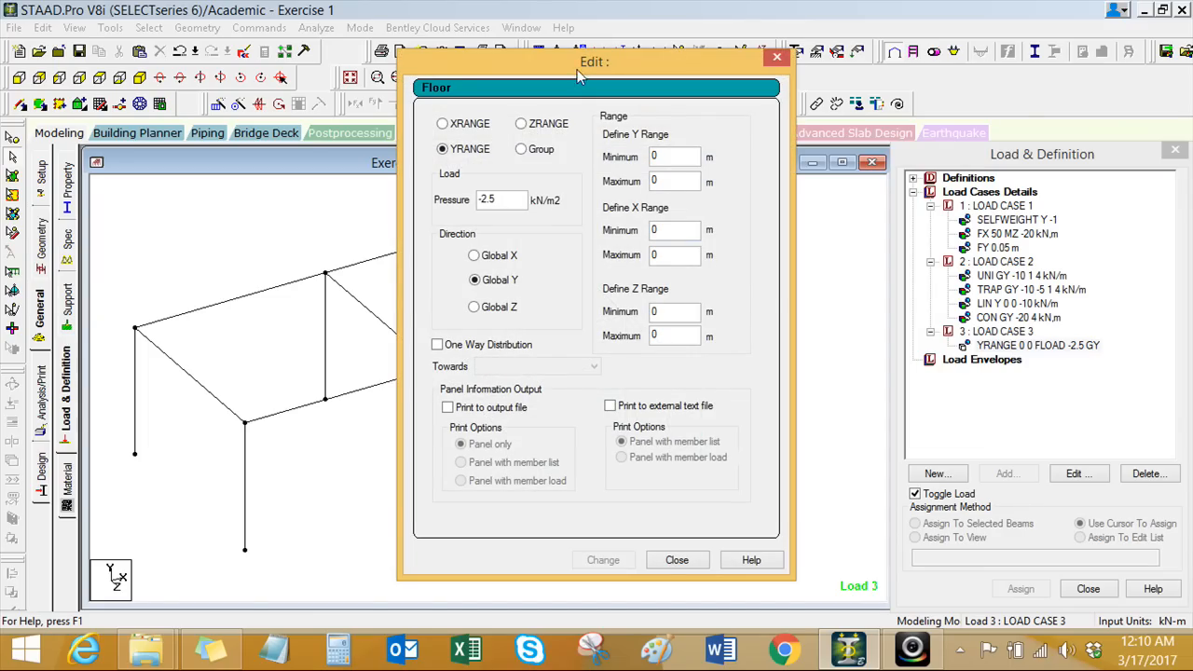
pyautogui.moveTo(582, 60); pyautogui.dragTo(835, 51)
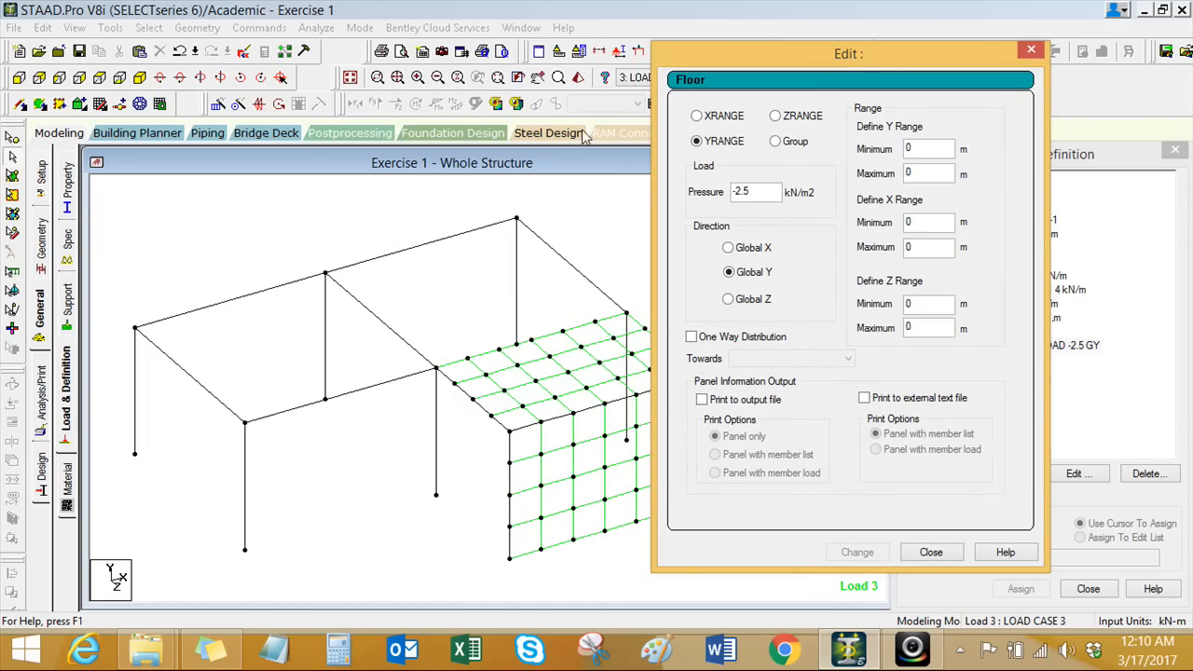
pyautogui.moveTo(747, 50); pyautogui.dragTo(822, 144)
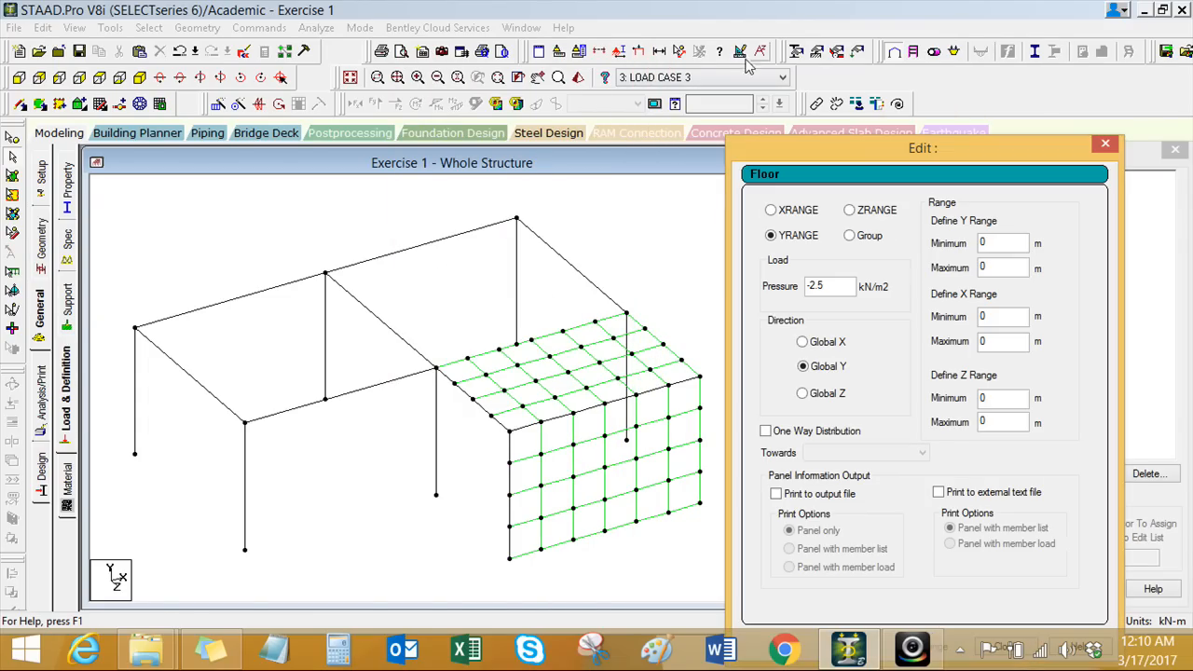
pyautogui.click(680, 52)
pyautogui.click(137, 453)
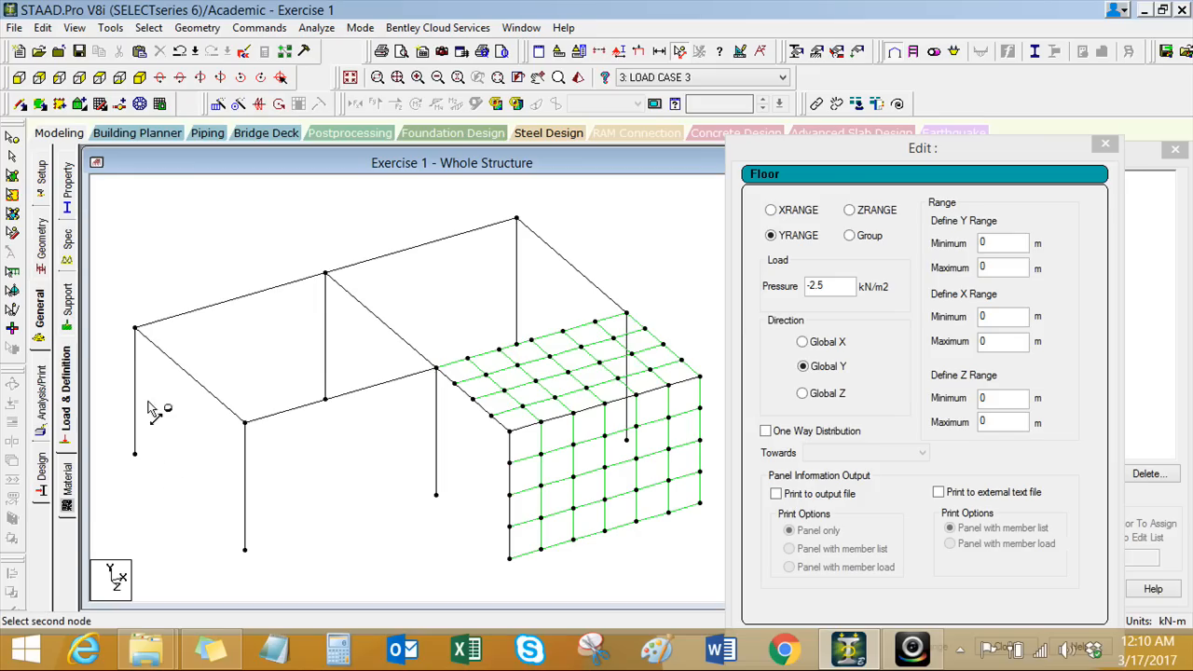
pyautogui.click(136, 329)
pyautogui.click(136, 328)
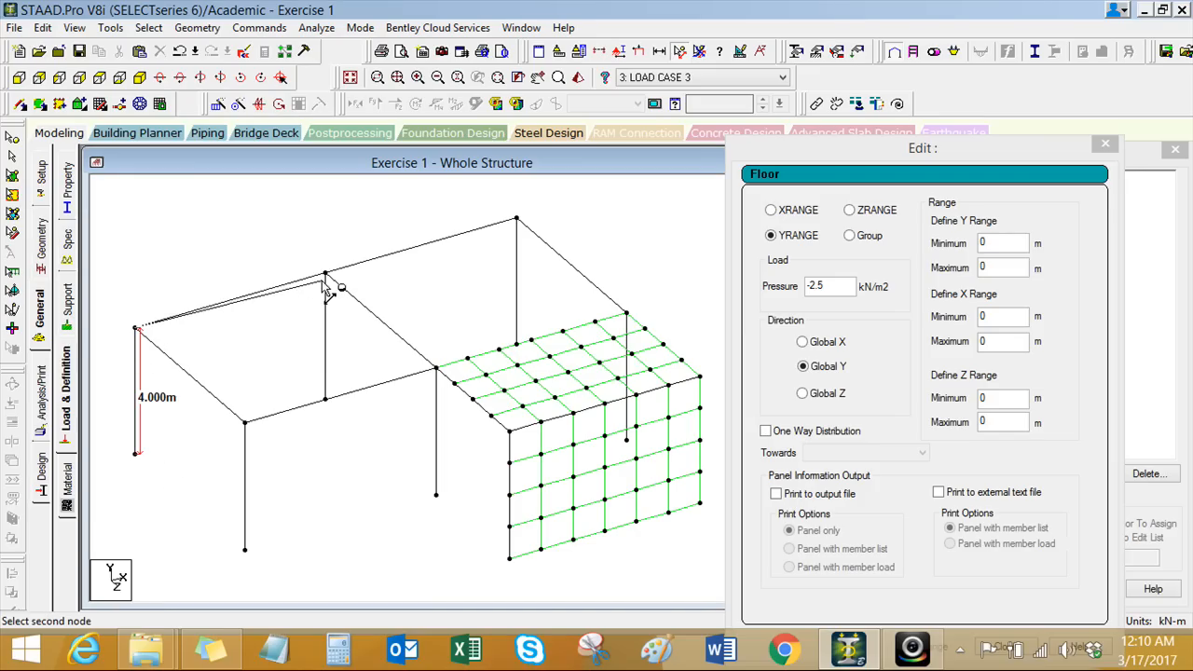
pyautogui.click(325, 275)
pyautogui.click(325, 275)
pyautogui.click(517, 220)
pyautogui.moveTo(821, 147); pyautogui.dragTo(757, 50)
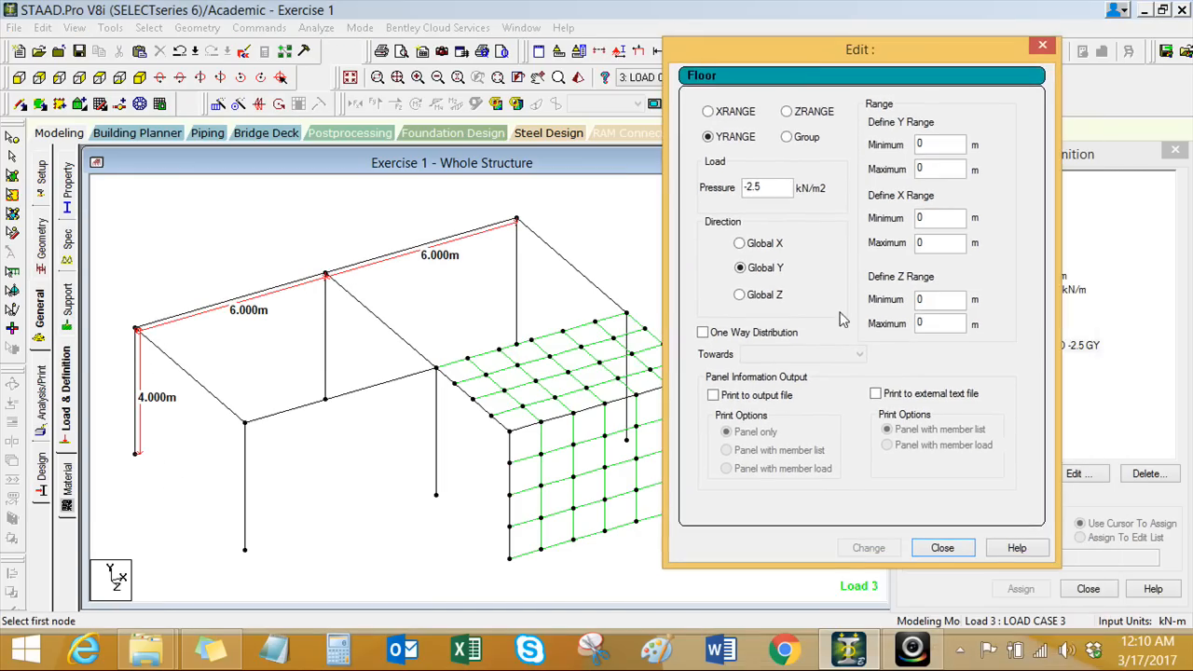
pyautogui.click(136, 328)
pyautogui.click(244, 422)
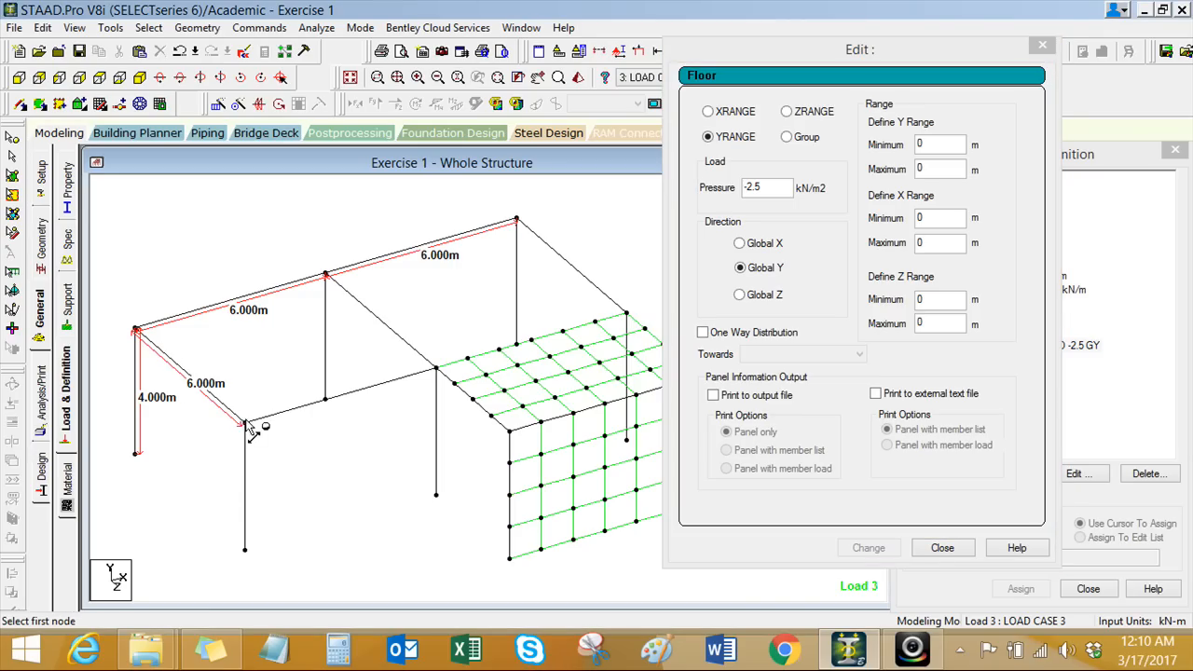
# Step: Set the floor load's maximum ranges to 4 m in Y, 12 m in X and 6 m in Z, and apply the change
pyautogui.click(942, 57)
pyautogui.moveTo(943, 56); pyautogui.dragTo(983, 56)
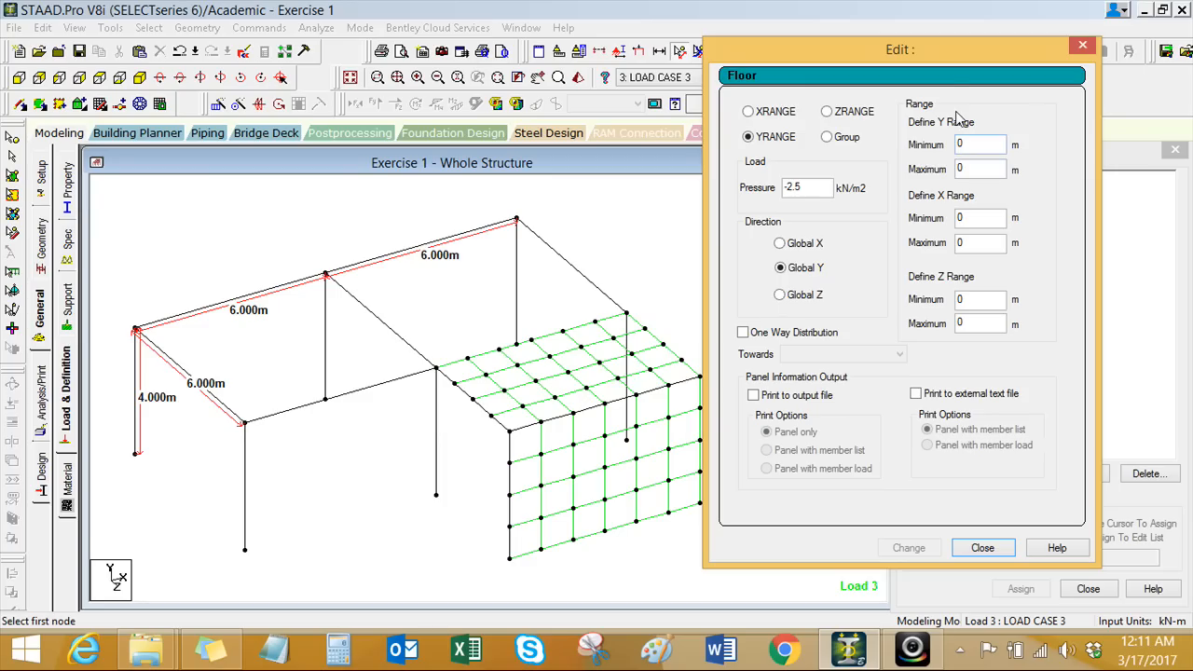
pyautogui.doubleClick(982, 173)
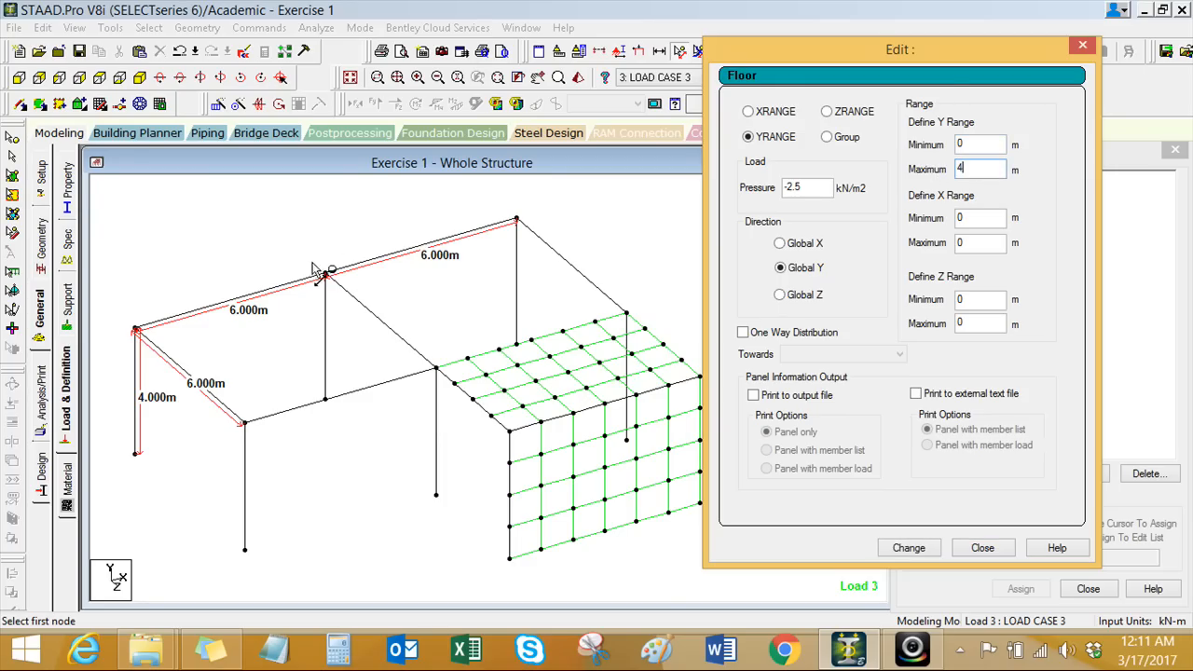
pyautogui.doubleClick(979, 241)
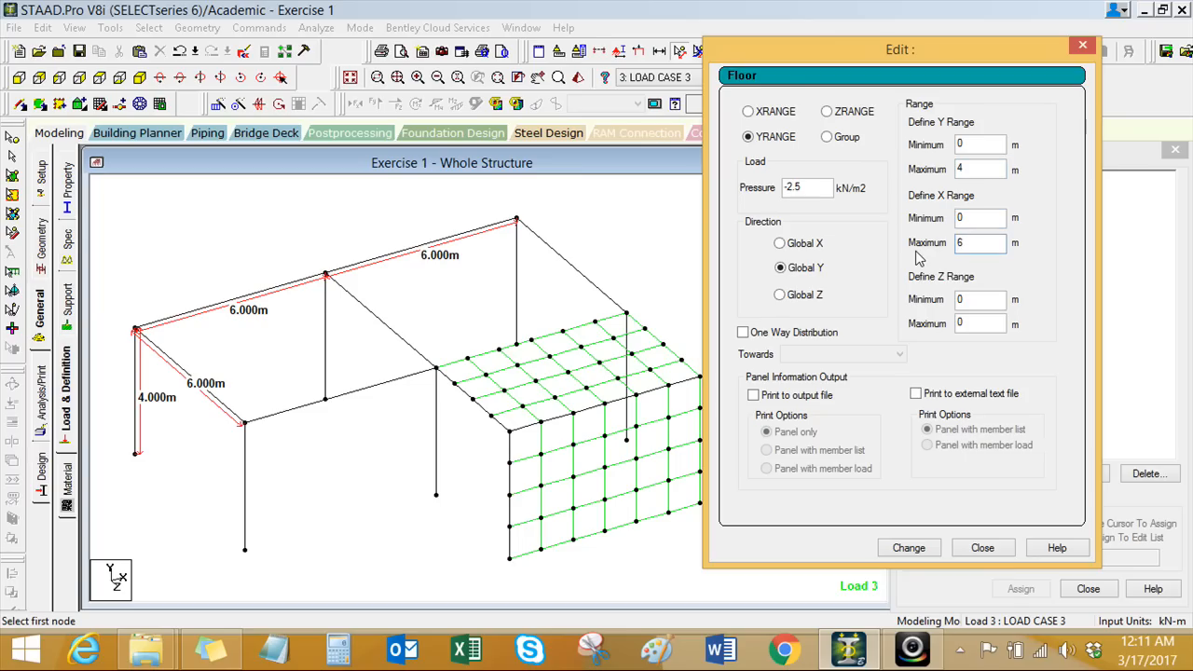
pyautogui.doubleClick(958, 243)
pyautogui.doubleClick(984, 328)
pyautogui.write('6')
pyautogui.click(900, 552)
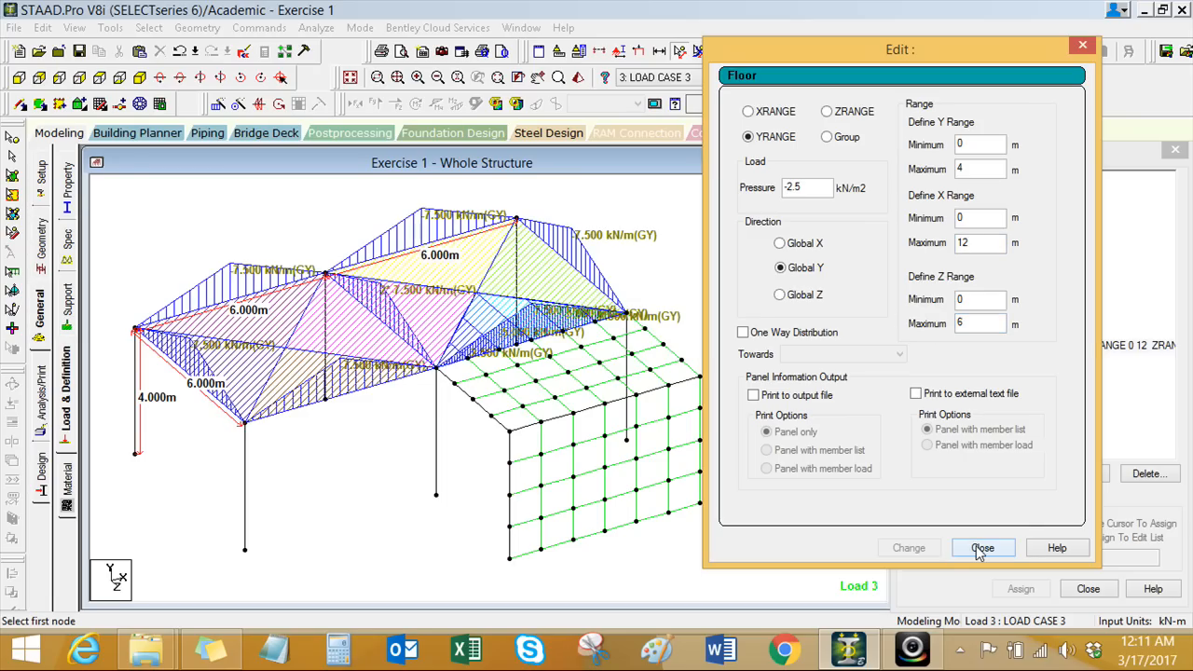
pyautogui.click(982, 548)
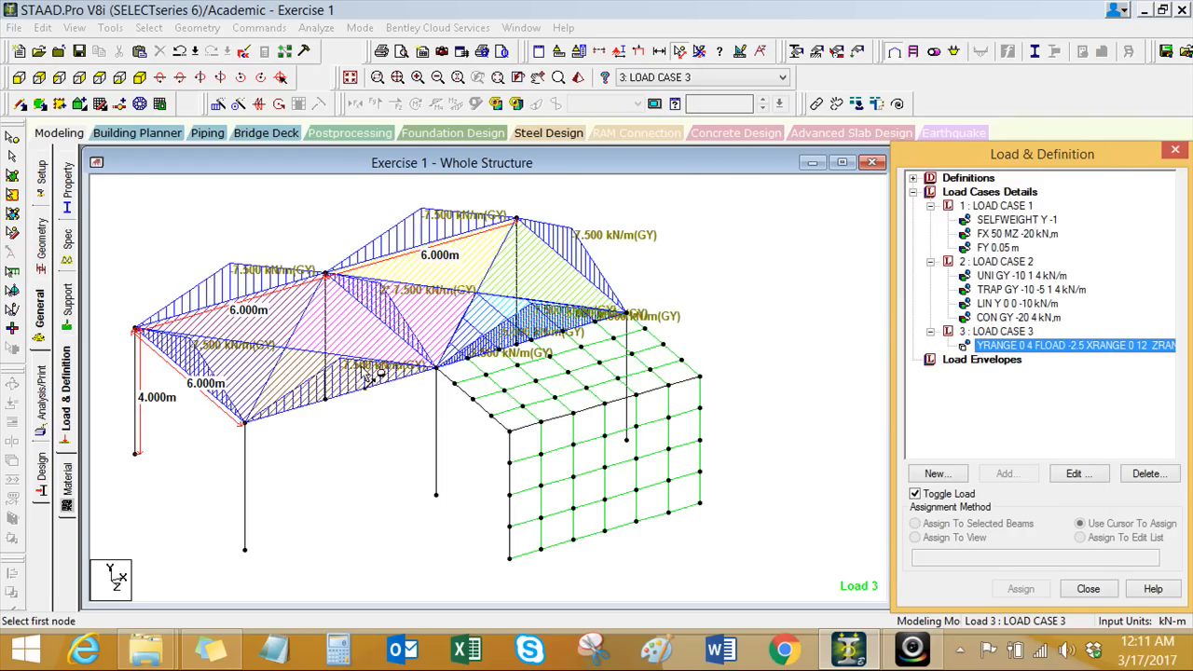
pyautogui.click(405, 387)
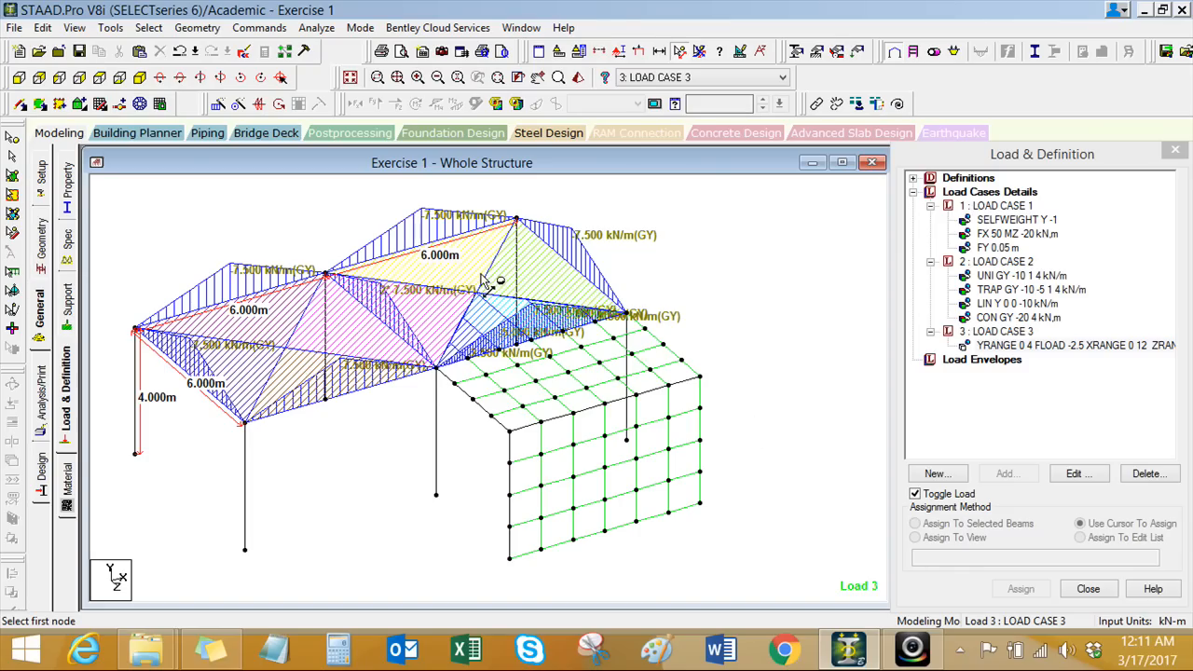
# Step: Restrict the floor load to the first bay by setting its maximum X range to 6 m
pyautogui.doubleClick(1011, 346)
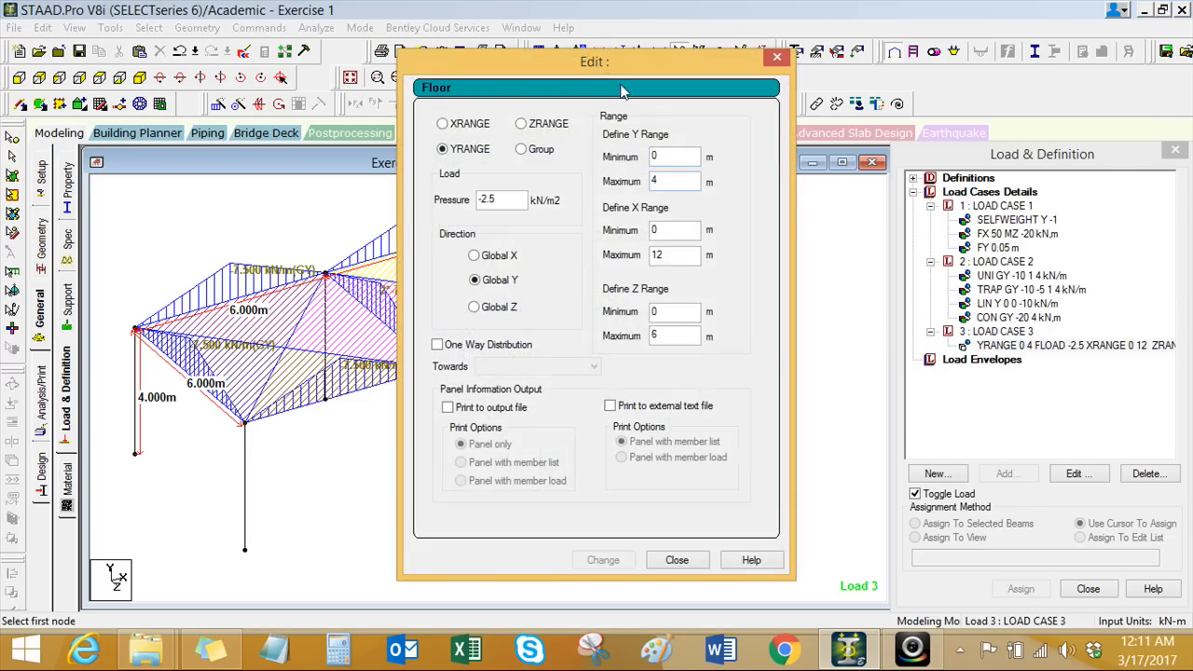
pyautogui.moveTo(623, 67); pyautogui.dragTo(945, 76)
pyautogui.moveTo(1004, 268); pyautogui.dragTo(963, 268)
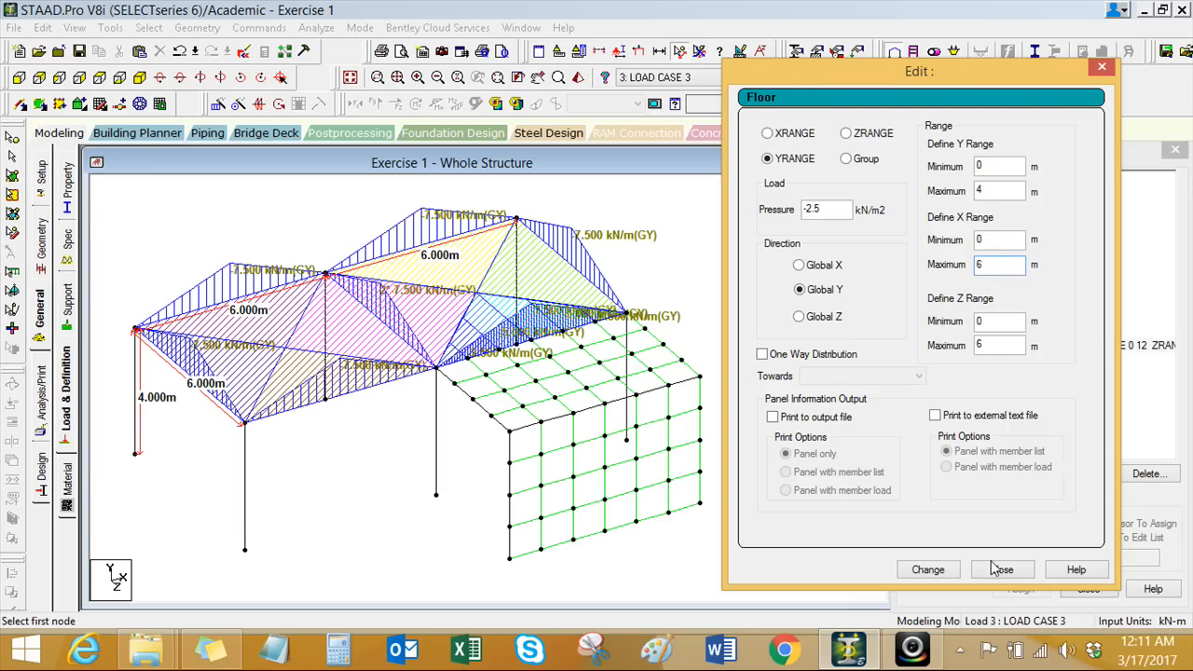
pyautogui.click(928, 569)
pyautogui.click(1002, 569)
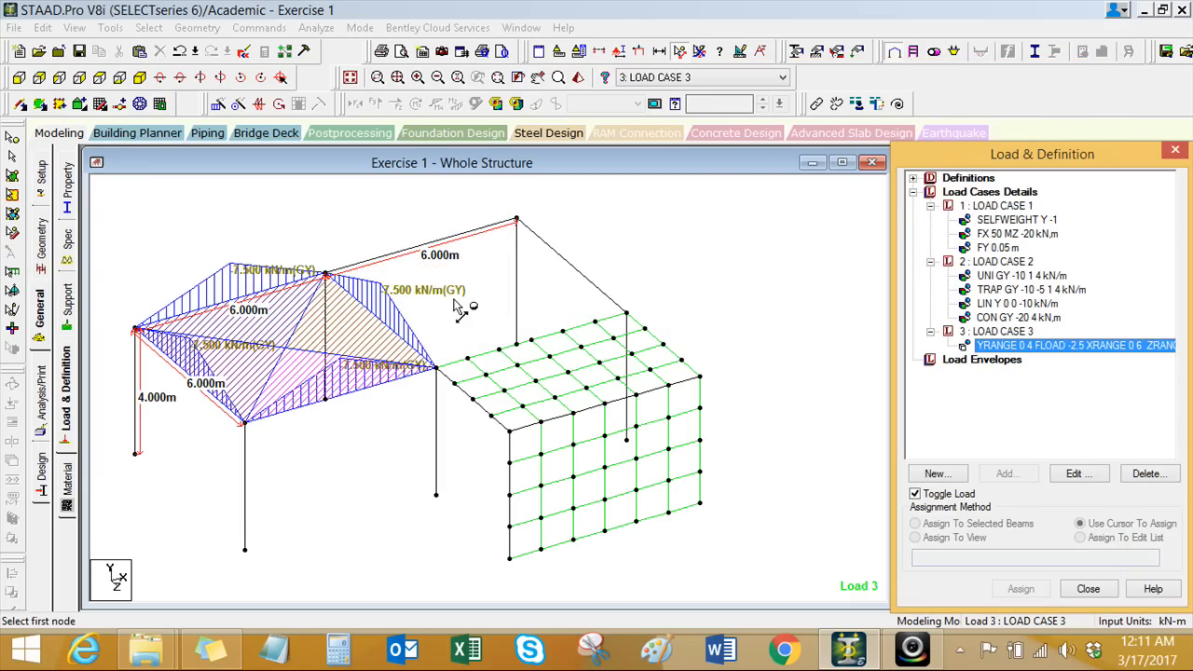
pyautogui.moveTo(286, 456); pyautogui.dragTo(271, 449, button='middle')
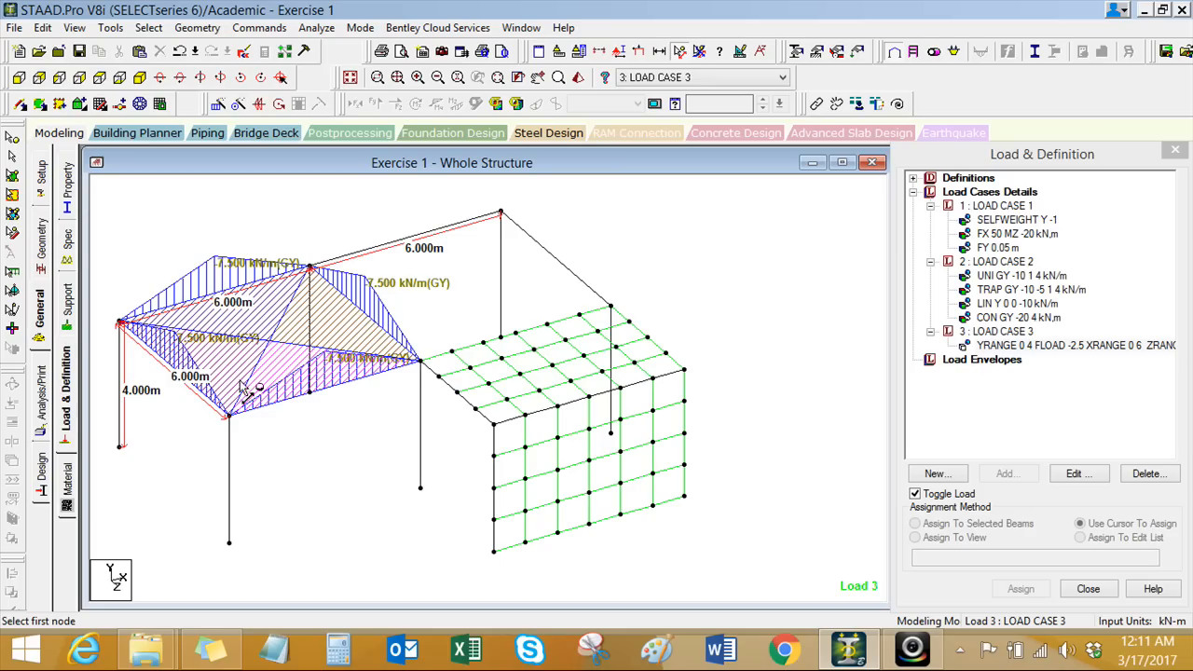
pyautogui.moveTo(331, 448); pyautogui.dragTo(335, 450, button='middle')
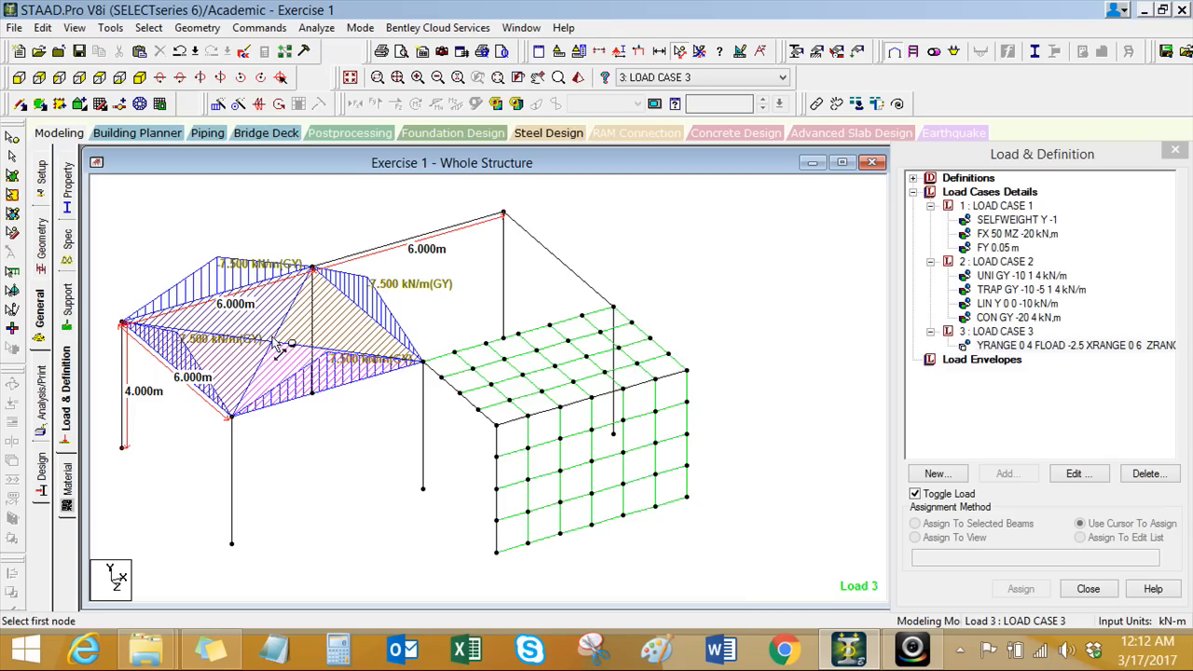
# Step: Switch the floor load to one-way distribution towards the default longer direction and apply the change
pyautogui.click(1035, 346)
pyautogui.doubleClick(1040, 352)
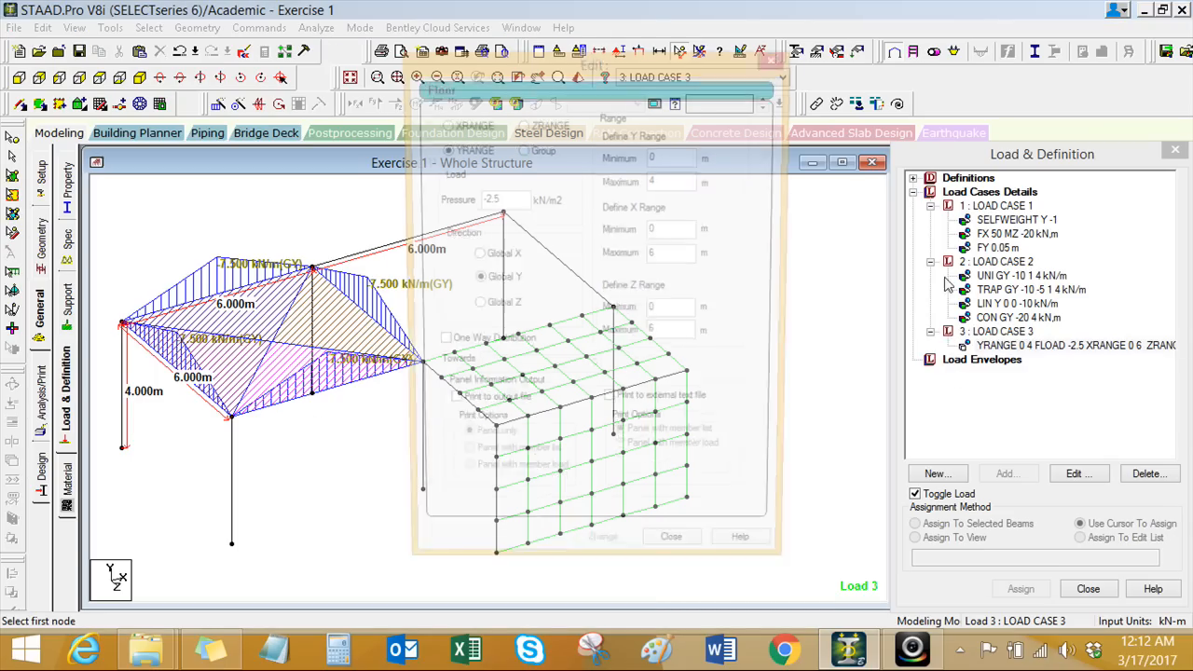
pyautogui.moveTo(668, 54); pyautogui.dragTo(1005, 44)
pyautogui.click(808, 338)
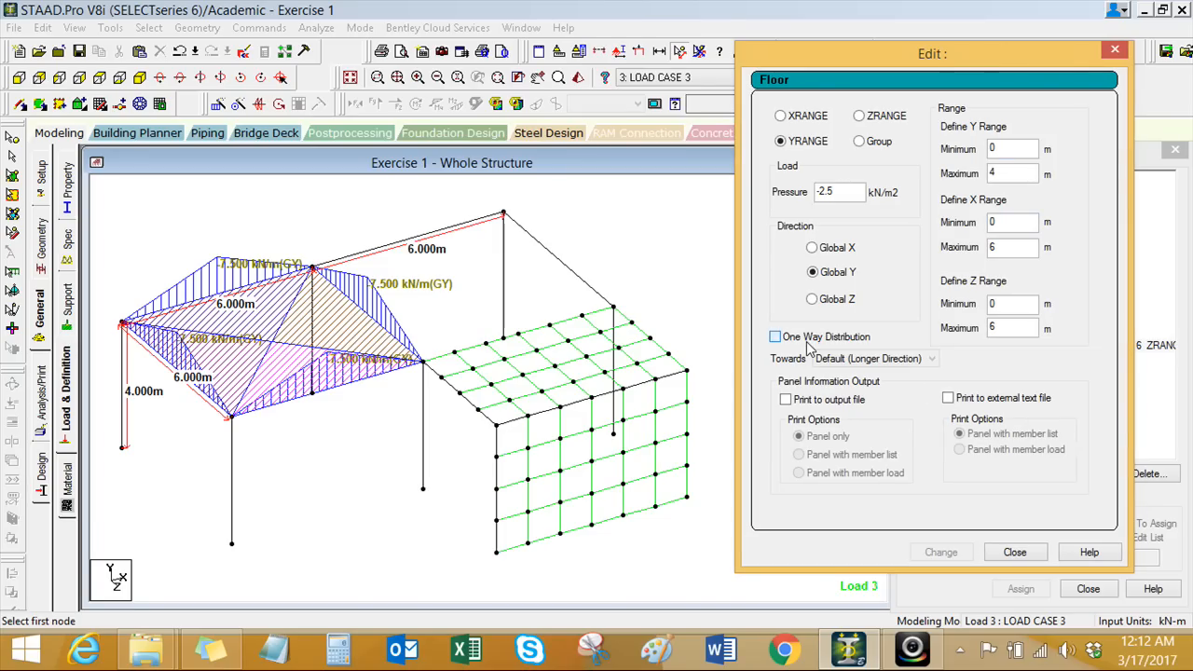
pyautogui.click(942, 553)
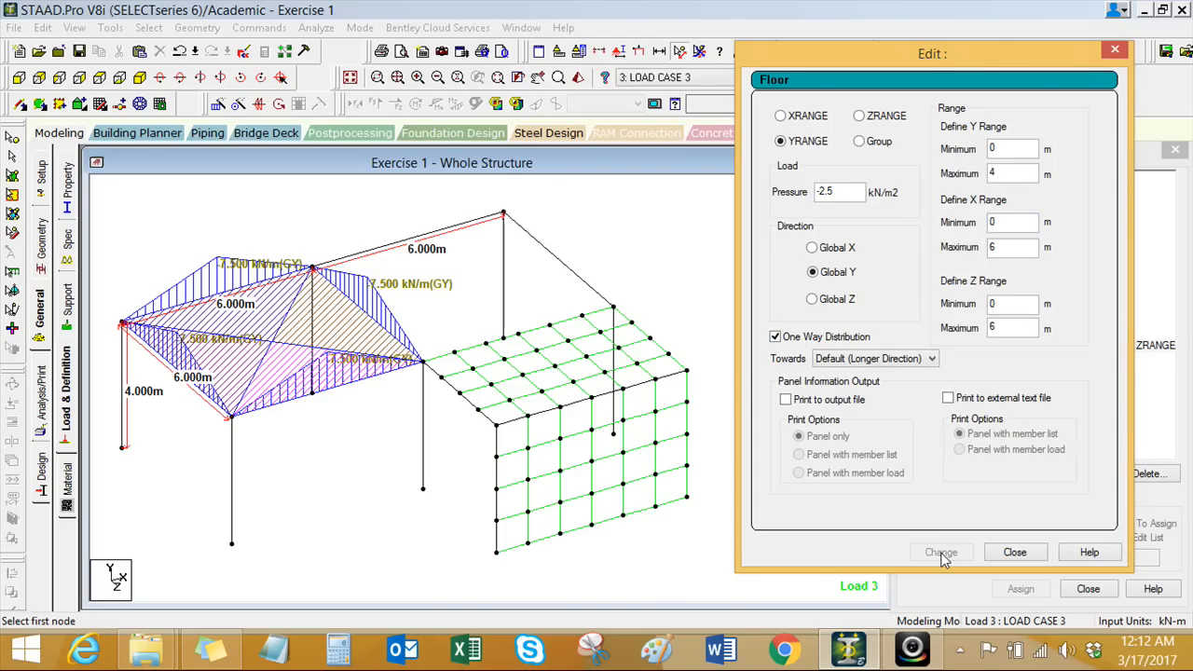
pyautogui.click(1015, 553)
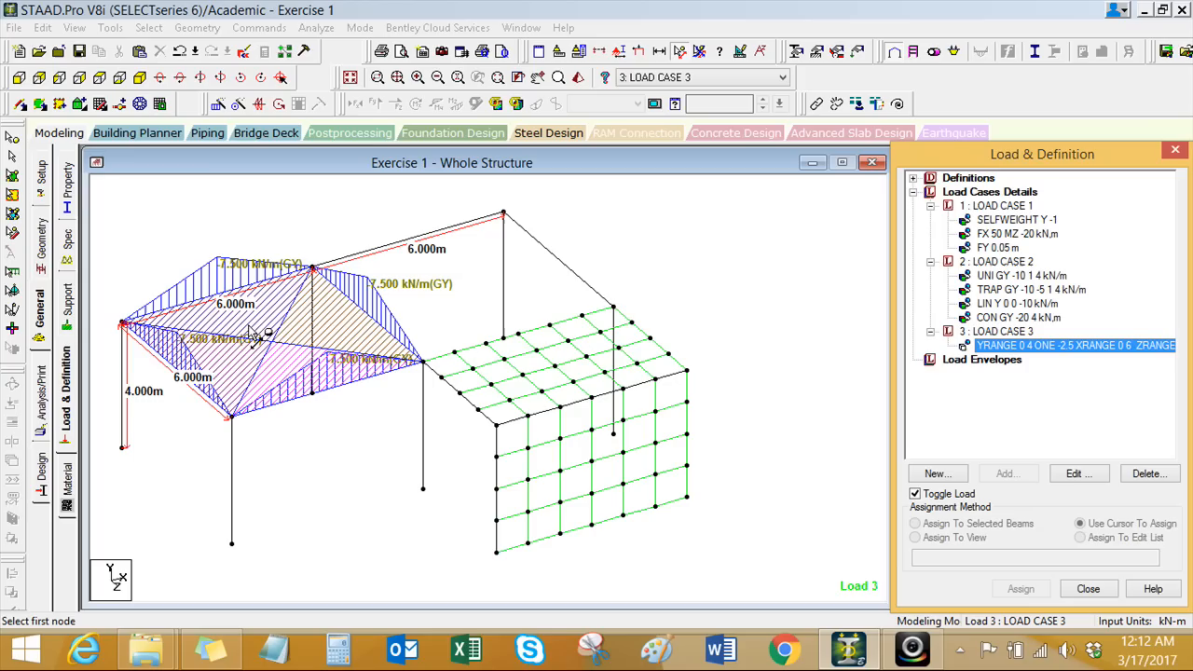
# Step: Examine the members offered as the floor load's one-way direction and the frame's node numbers, leaving the load settings as they are
pyautogui.doubleClick(1002, 346)
pyautogui.moveTo(538, 58); pyautogui.dragTo(817, 49)
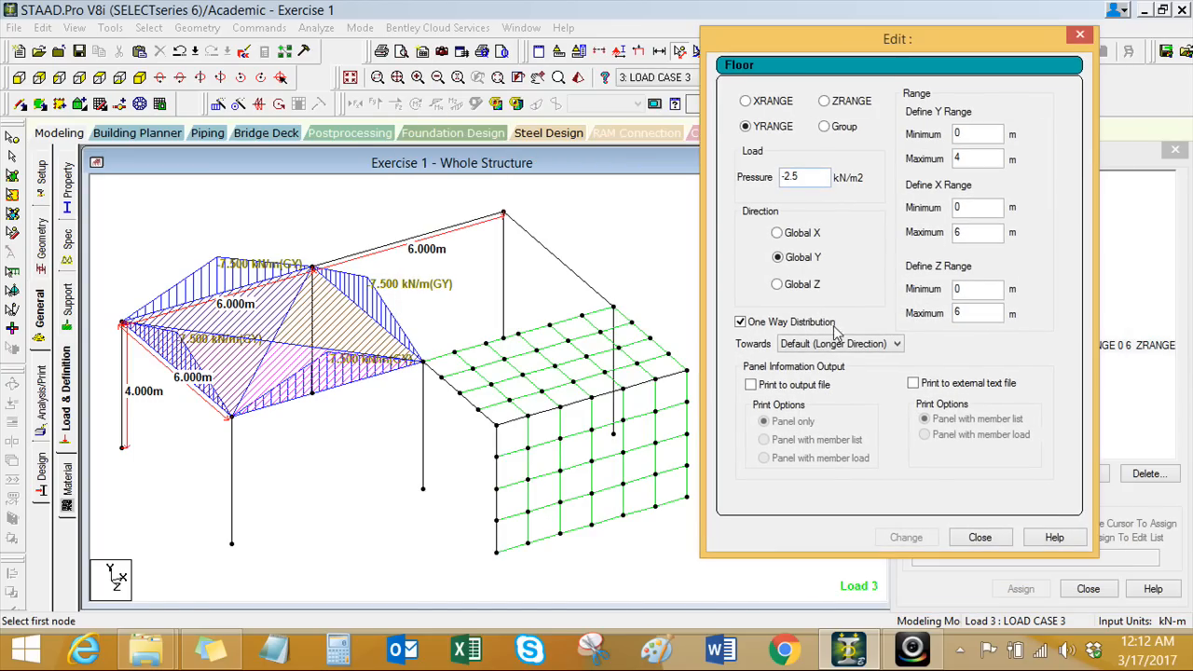
pyautogui.click(839, 344)
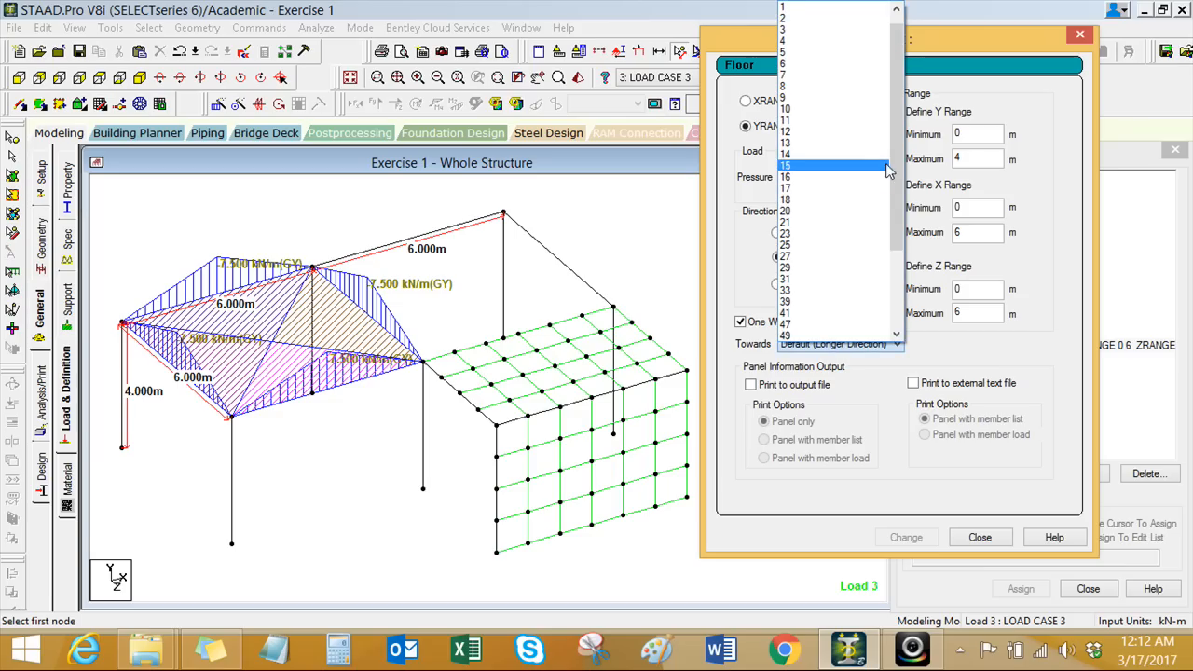
pyautogui.moveTo(896, 161); pyautogui.dragTo(905, 83)
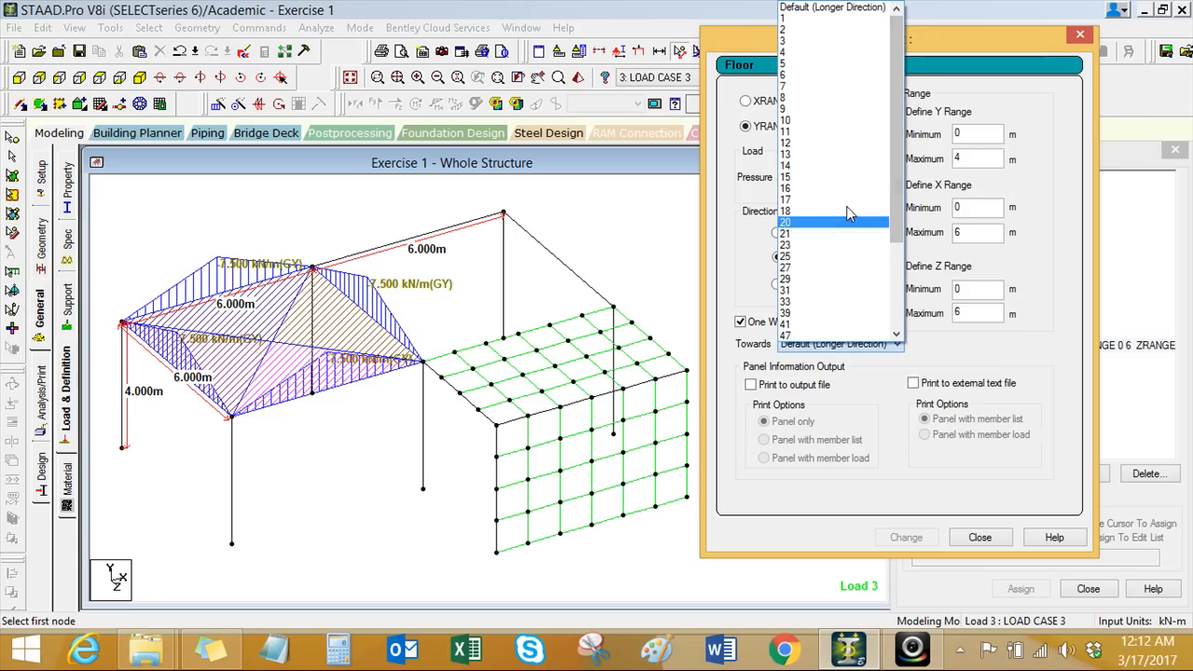
pyautogui.click(935, 548)
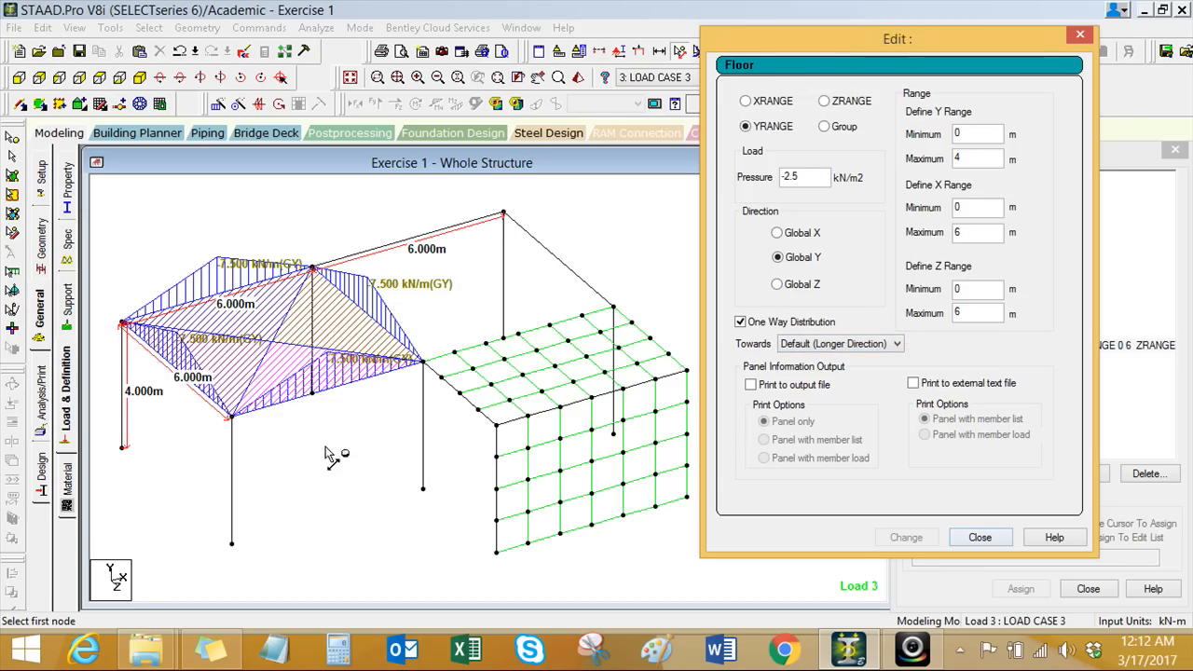
pyautogui.click(974, 539)
pyautogui.click(378, 469)
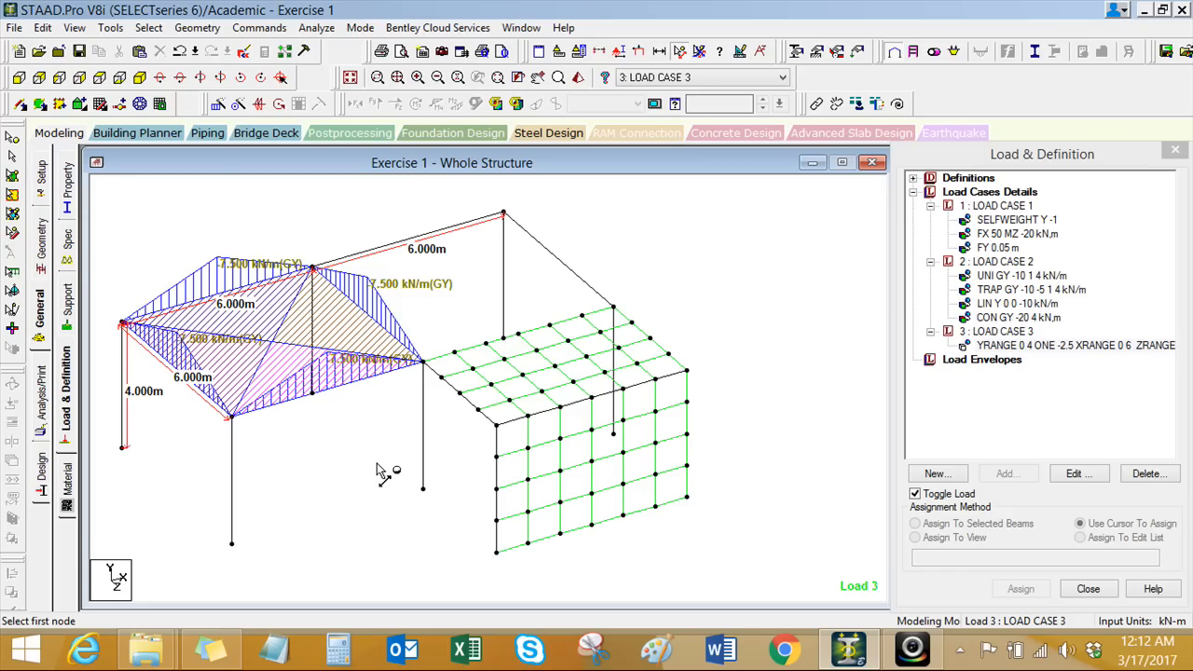
pyautogui.hotkey('shift', 'n')
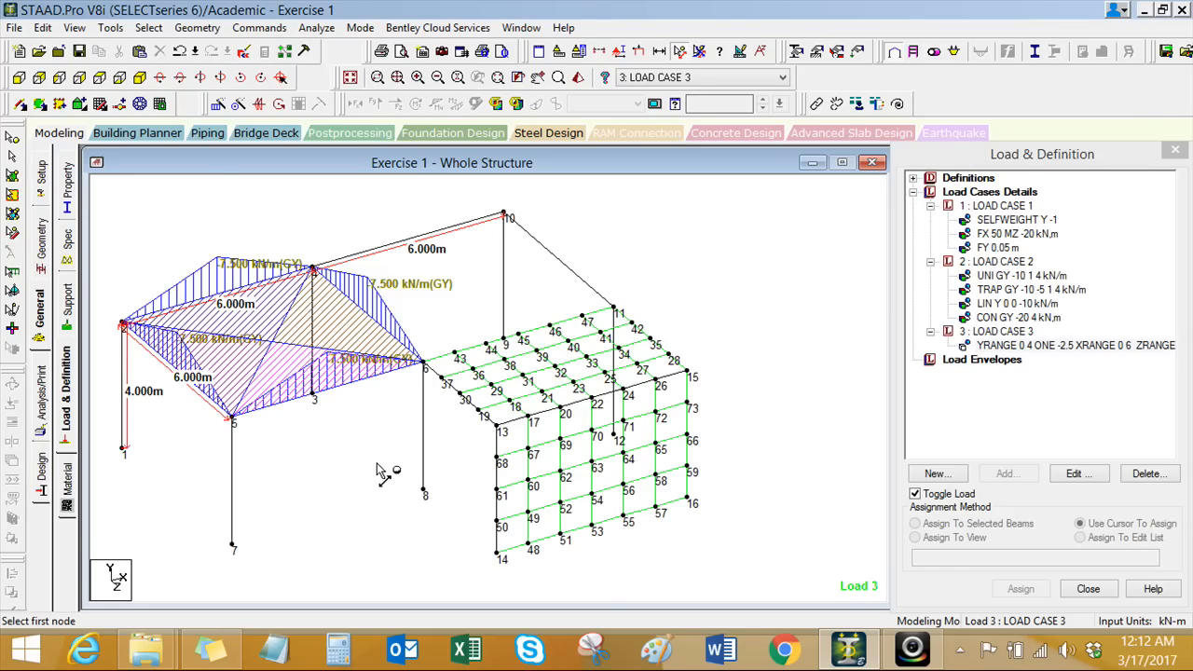
pyautogui.hotkey('shift', 'n')
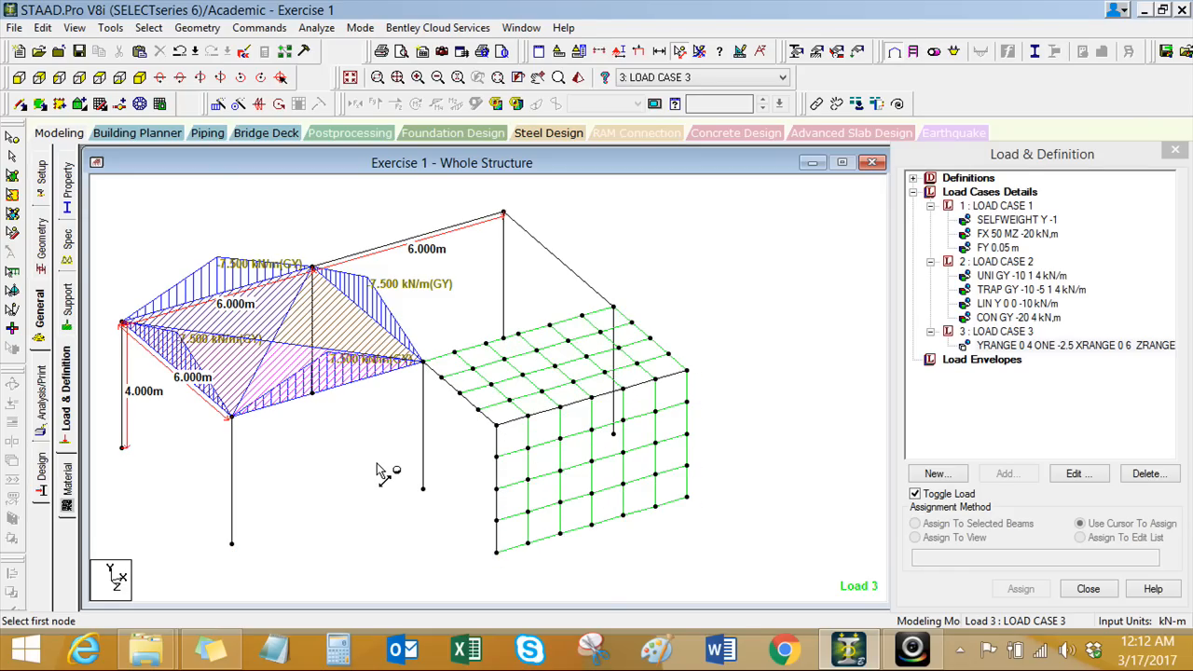
# Step: Try to direct the floor load's one-way distribution towards member 2
pyautogui.doubleClick(1109, 345)
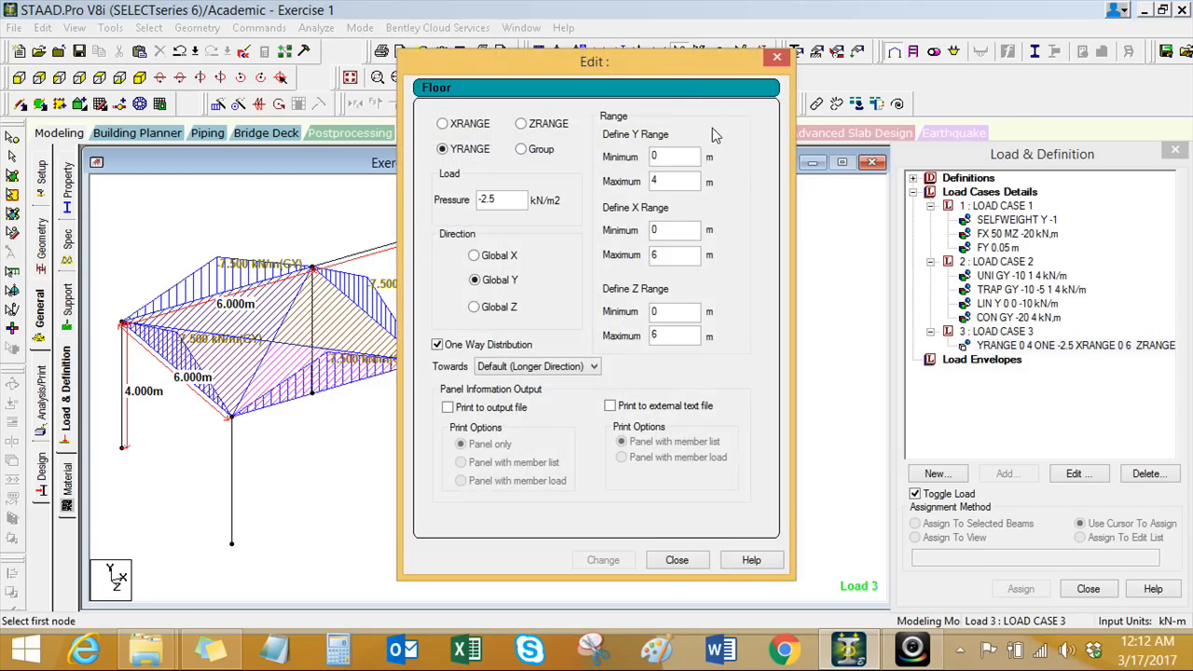
pyautogui.moveTo(685, 67); pyautogui.dragTo(924, 30)
pyautogui.click(788, 331)
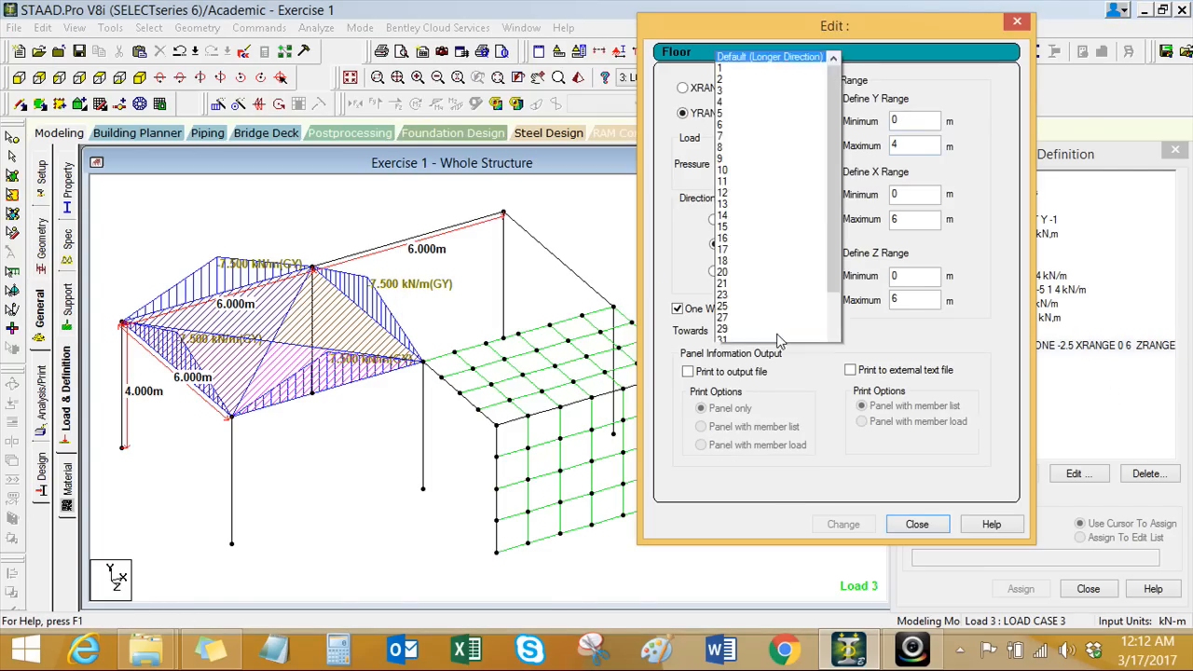
pyautogui.click(746, 29)
pyautogui.click(843, 524)
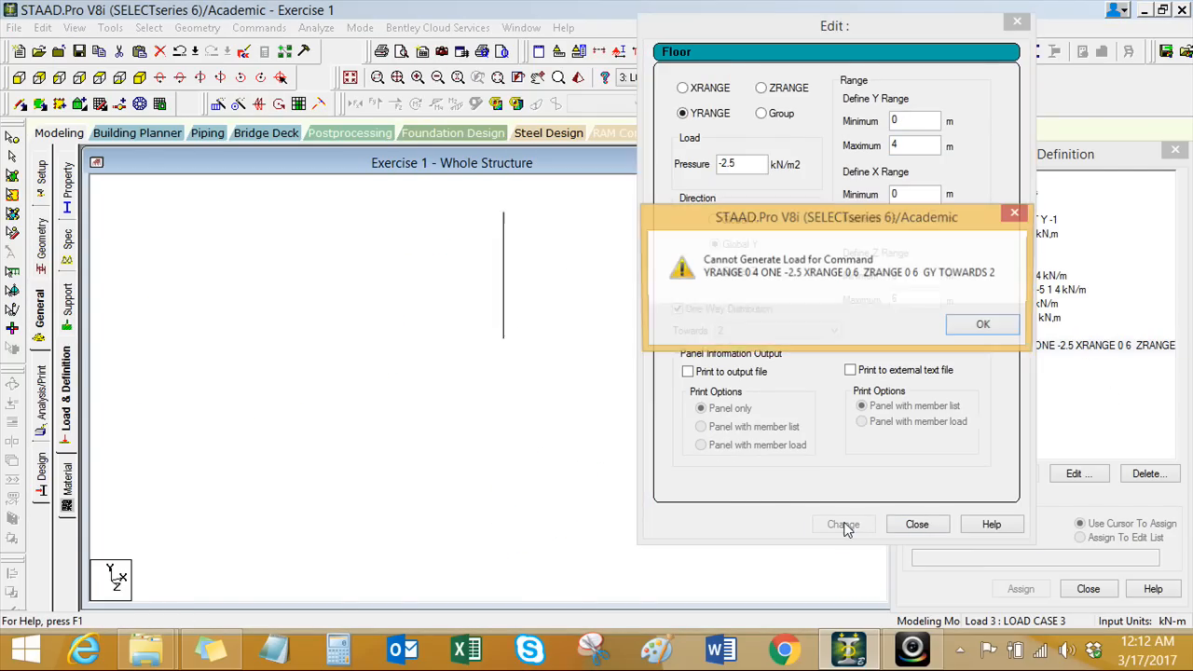
pyautogui.click(983, 326)
pyautogui.click(916, 523)
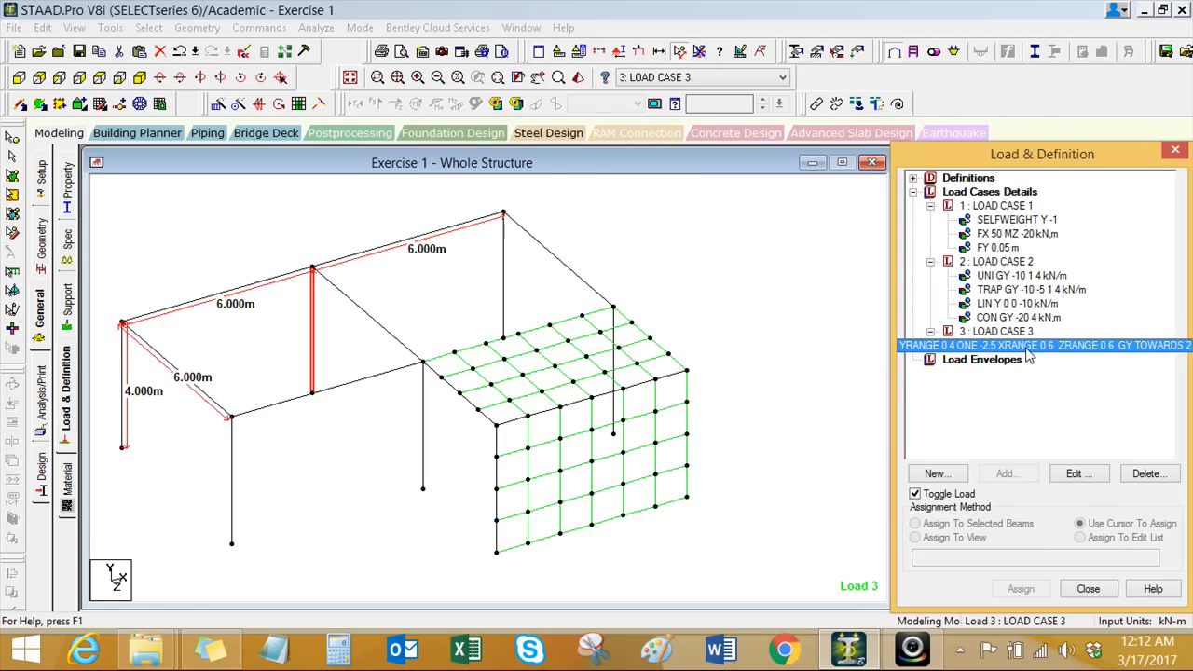
# Step: Direct the floor load's one-way distribution towards member 5, apply the change and check the node numbers around the loaded bay
pyautogui.doubleClick(1025, 345)
pyautogui.click(550, 365)
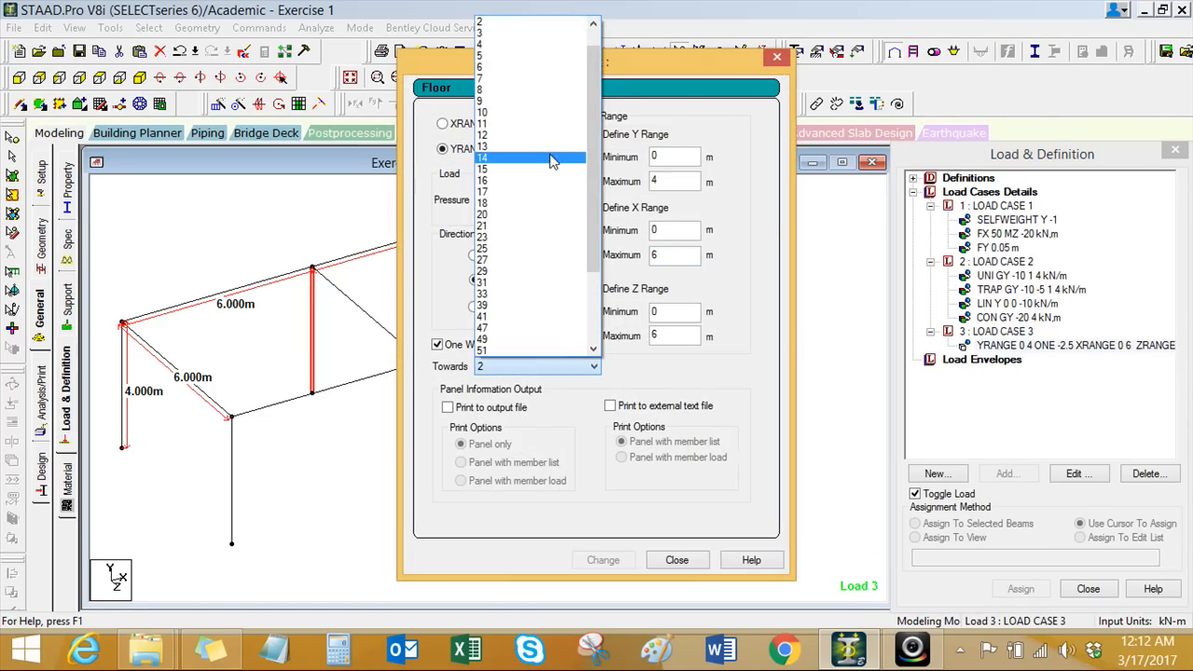
pyautogui.click(522, 57)
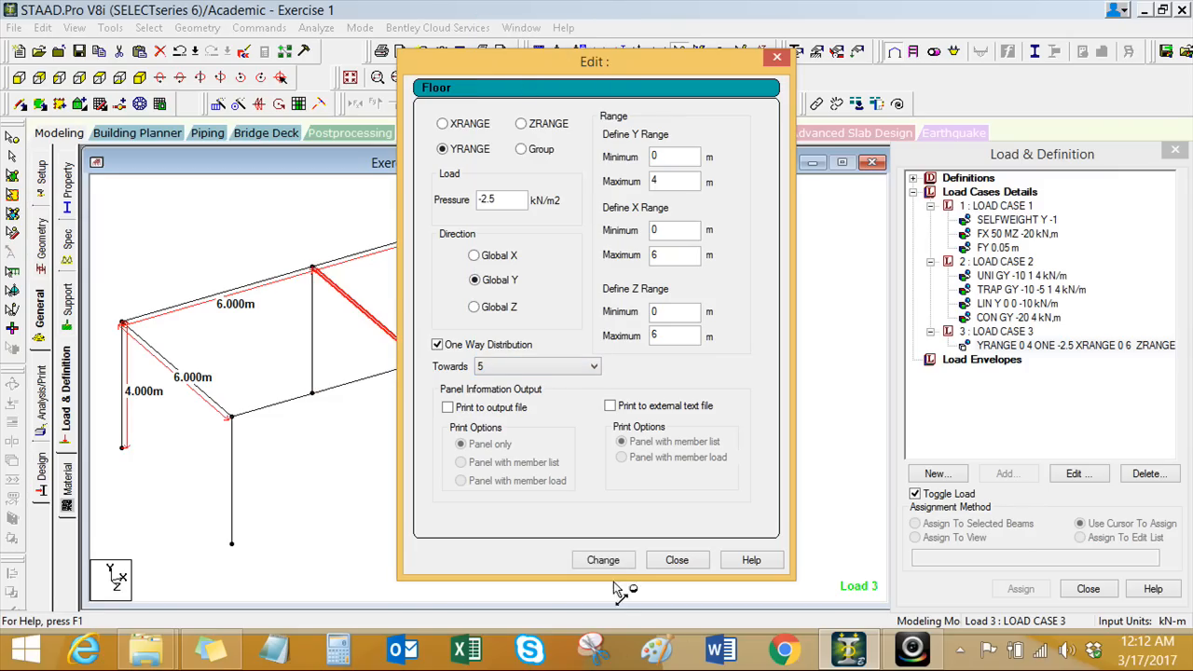
pyautogui.click(608, 560)
pyautogui.click(678, 562)
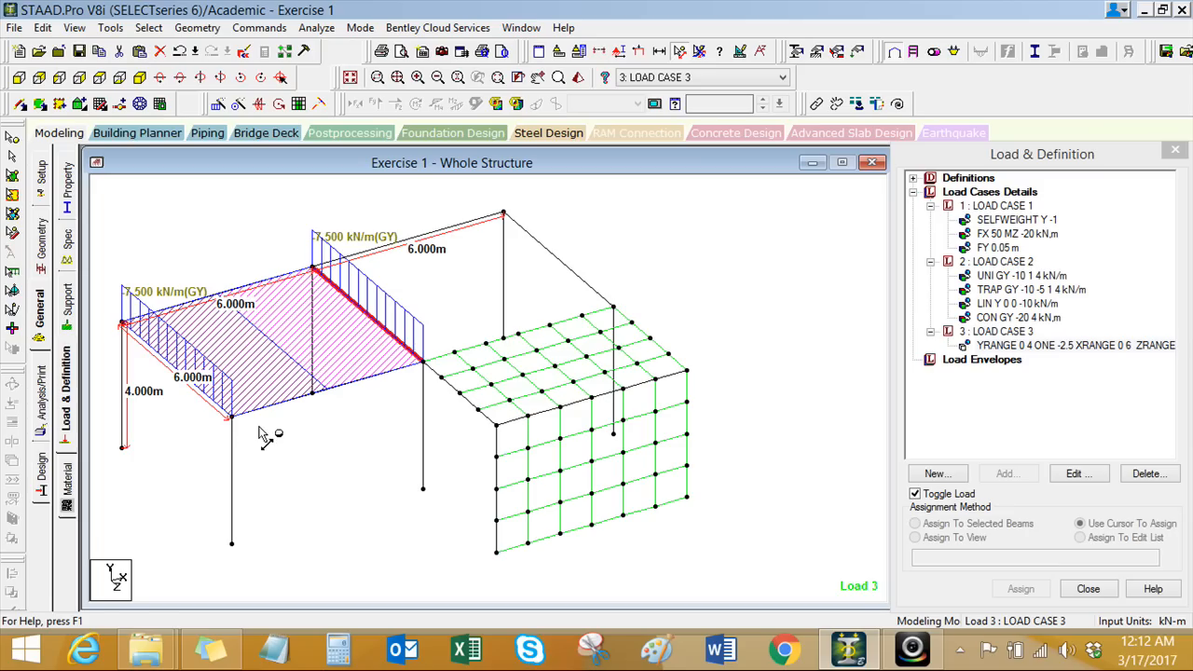
pyautogui.hotkey('shift', 'n')
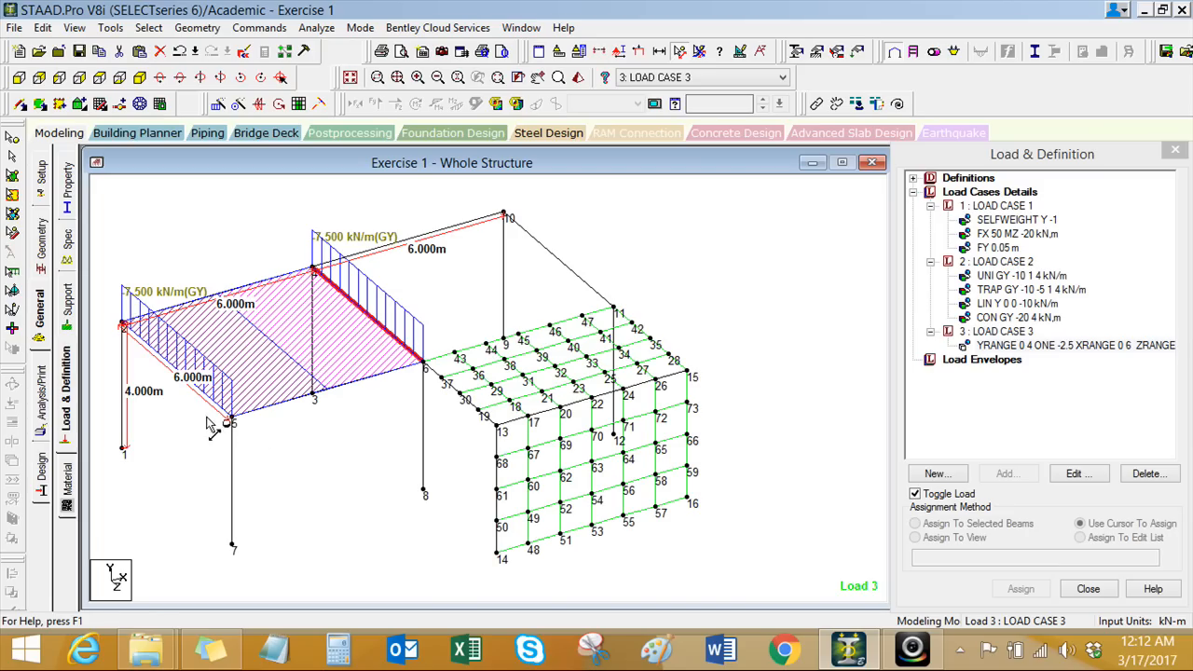
pyautogui.click(191, 365)
# Step: Turn off one-way distribution for the floor load and apply the change
pyautogui.doubleClick(1037, 348)
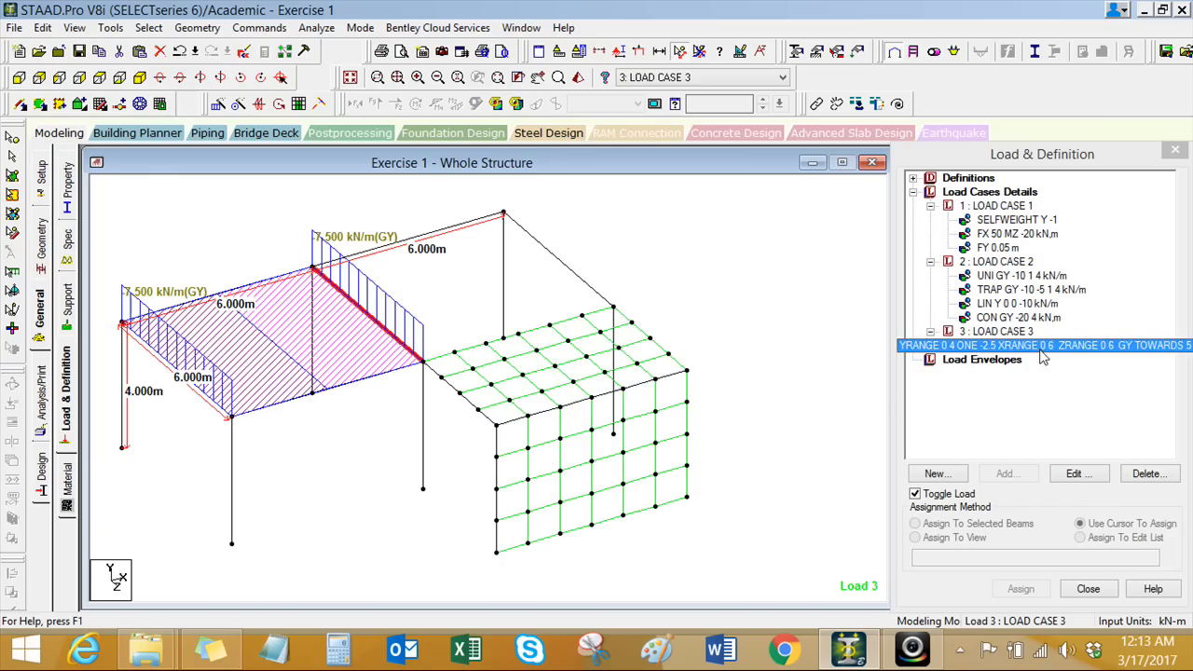
pyautogui.click(466, 347)
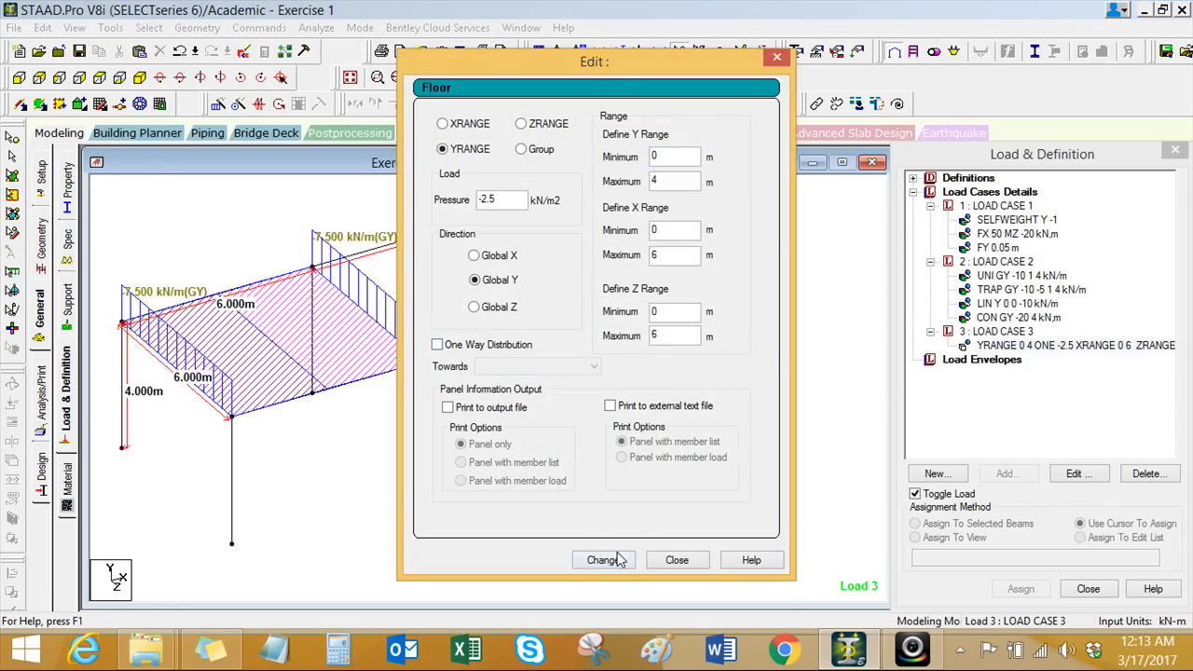
pyautogui.click(614, 559)
pyautogui.click(677, 561)
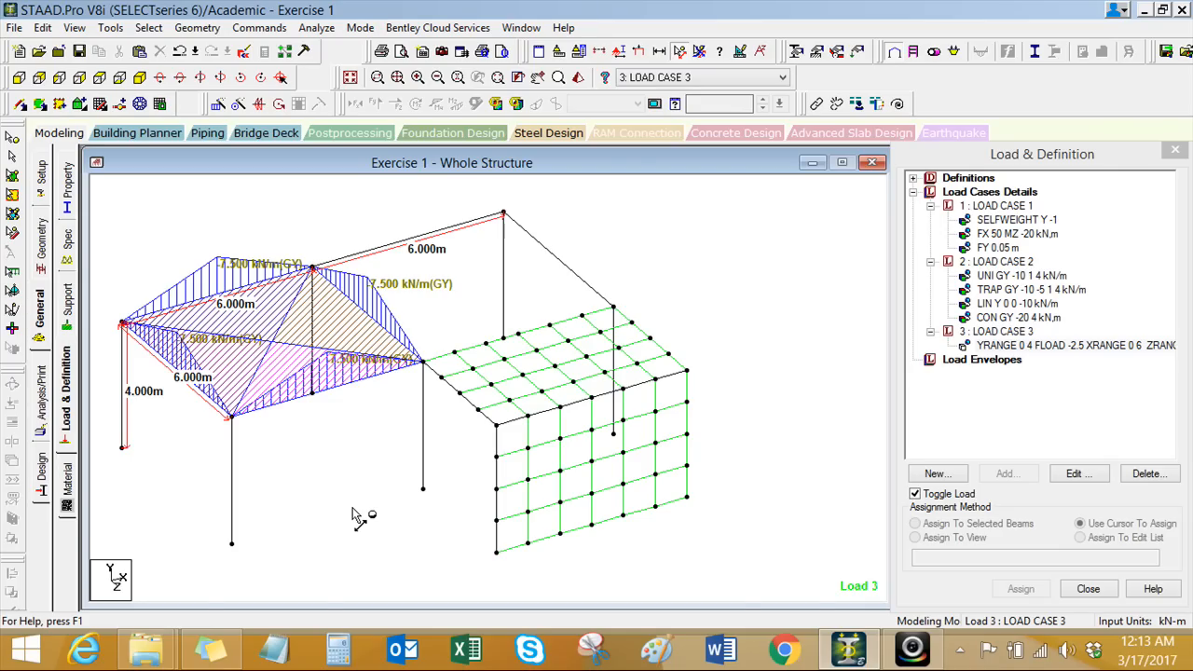
# Step: Select all beams enclosing the unloaded second roof bay, including the short beam segments along the plate mesh's edge
pyautogui.click(370, 315)
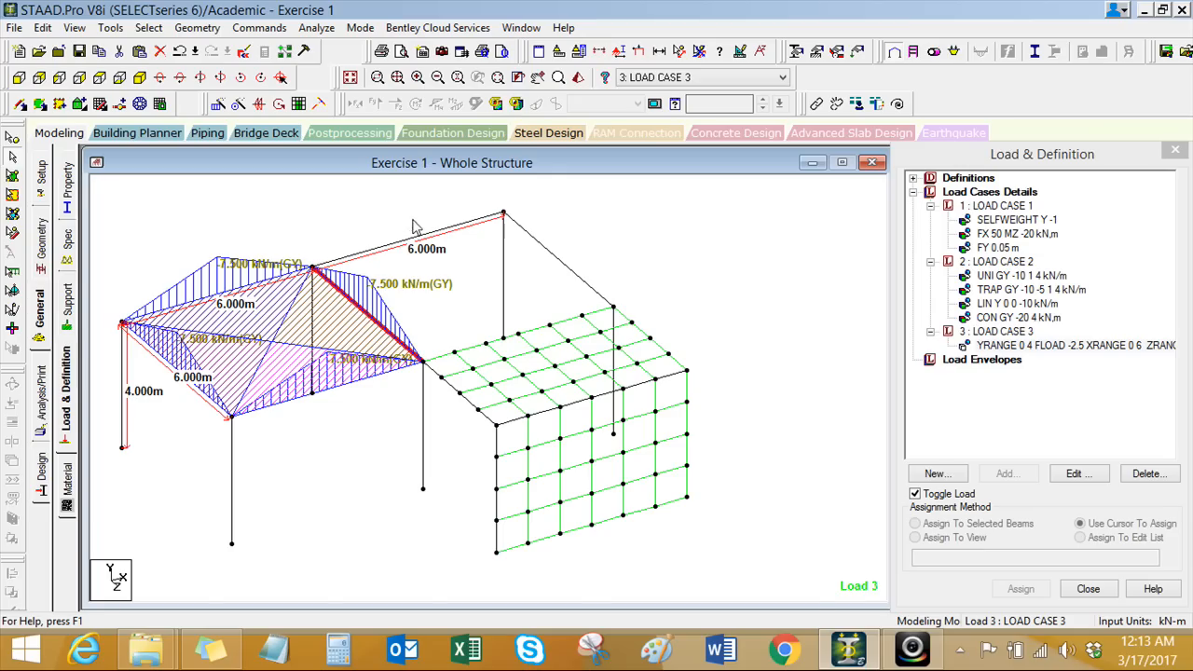
pyautogui.click(411, 239)
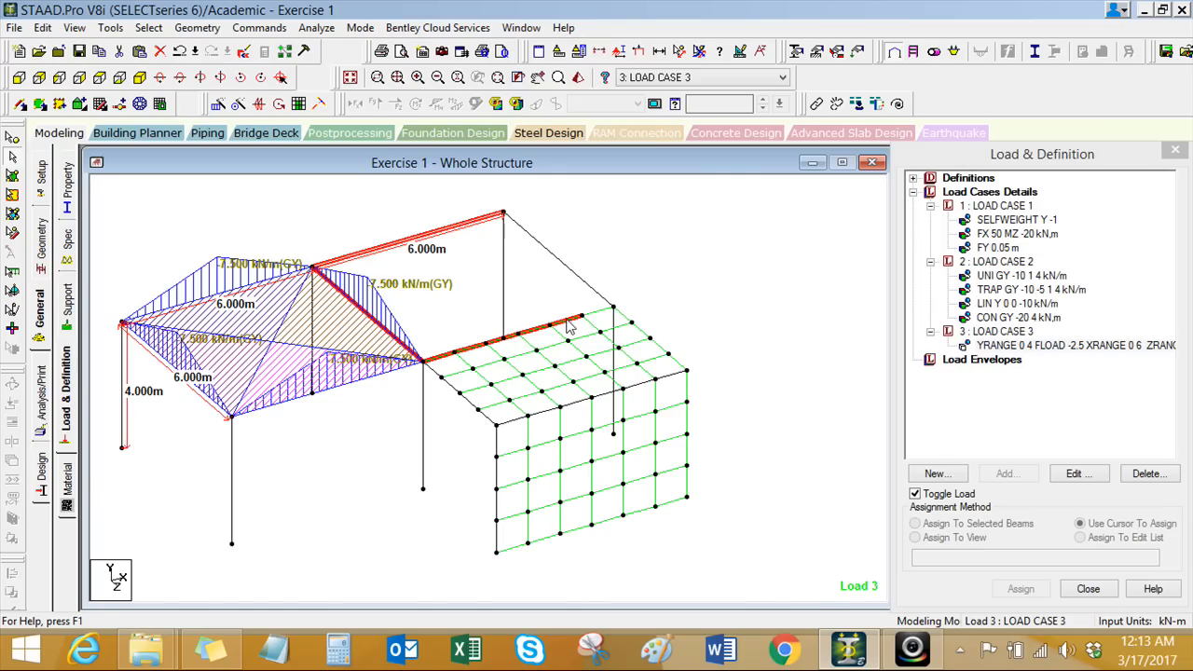
pyautogui.keyDown('ctrl'); pyautogui.click(594, 290); pyautogui.keyUp('ctrl')
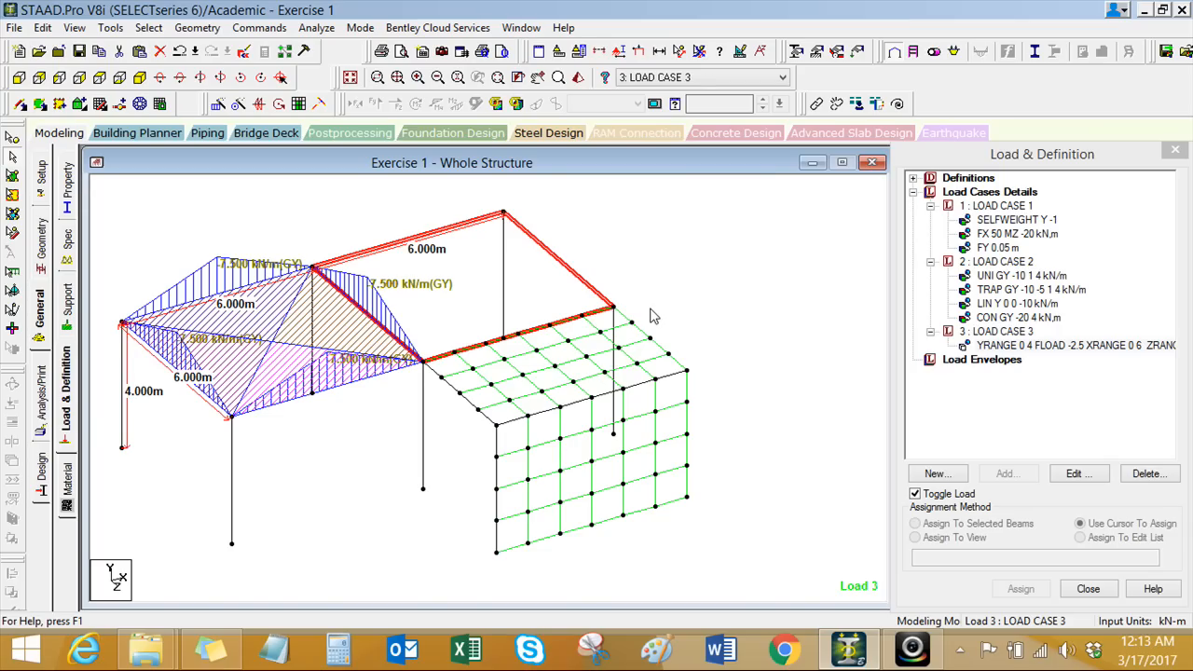
pyautogui.scroll(-1, 481, 307)
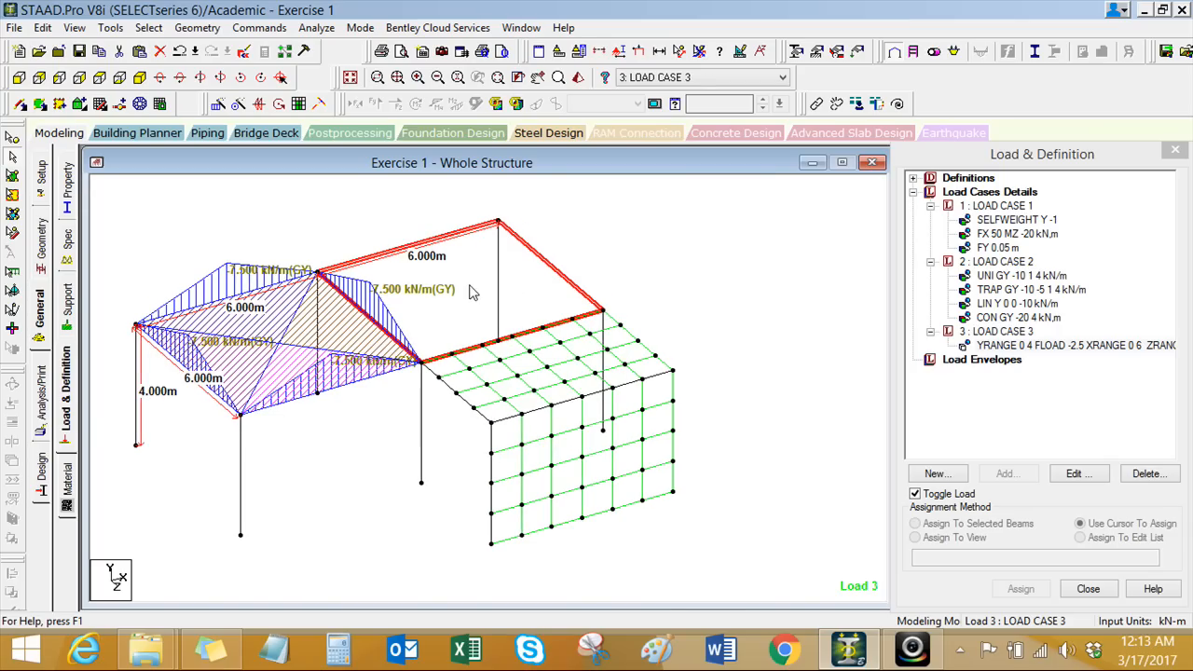
pyautogui.rightClick(643, 230)
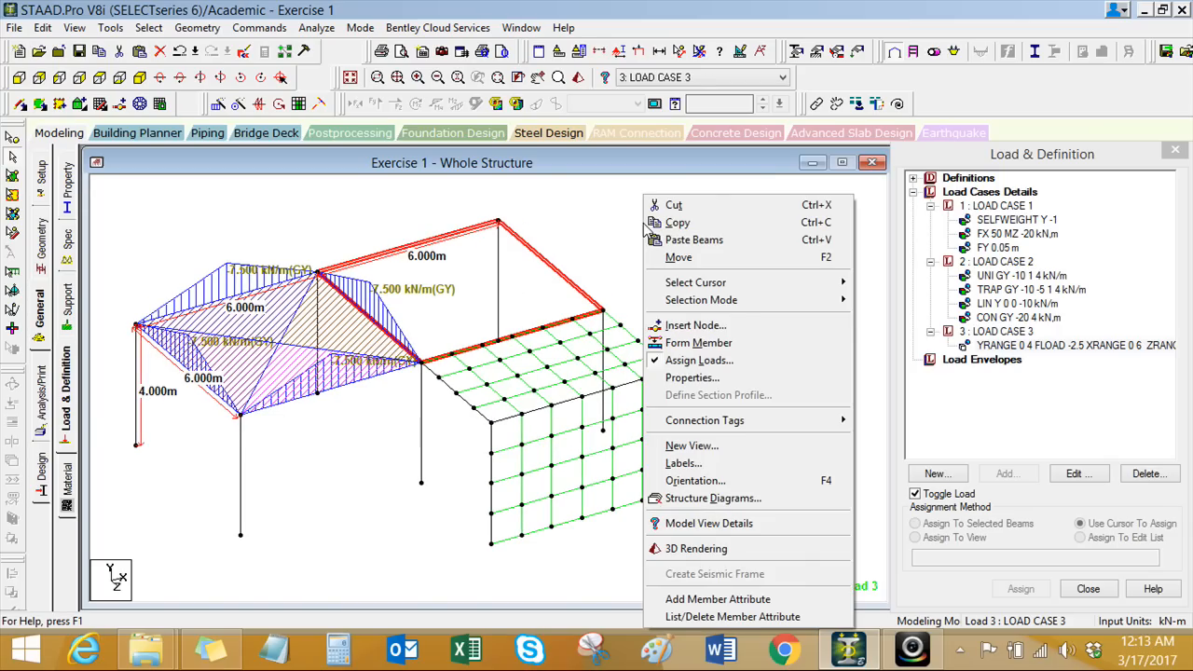
pyautogui.click(486, 307)
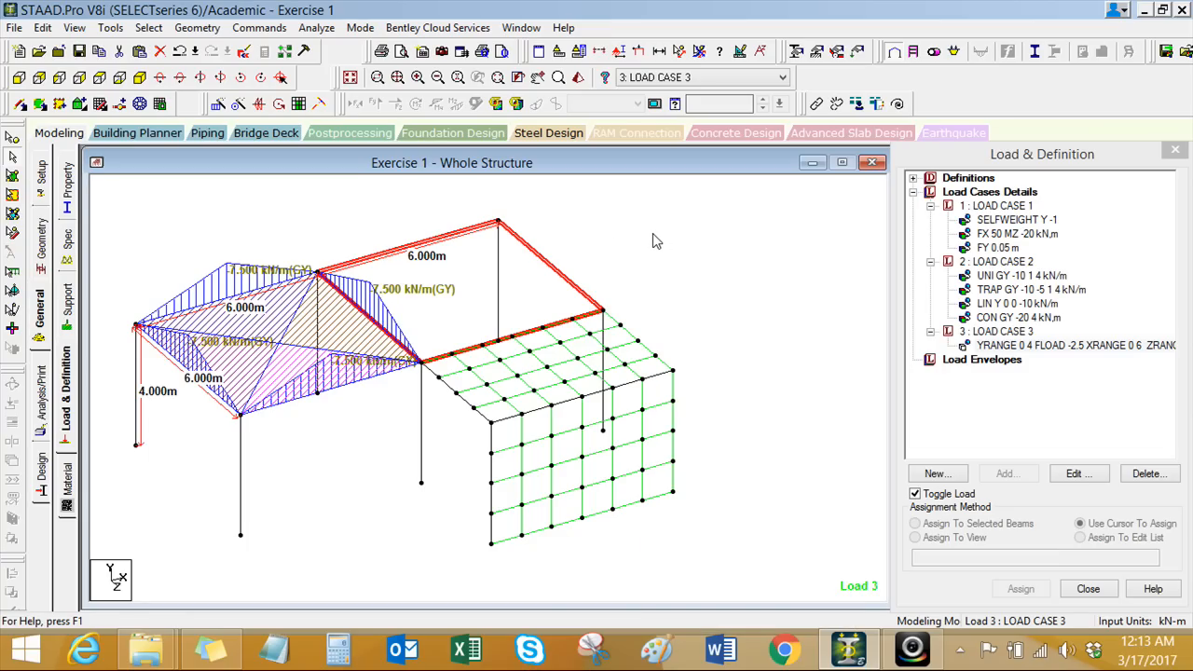
pyautogui.click(651, 239)
pyautogui.click(111, 28)
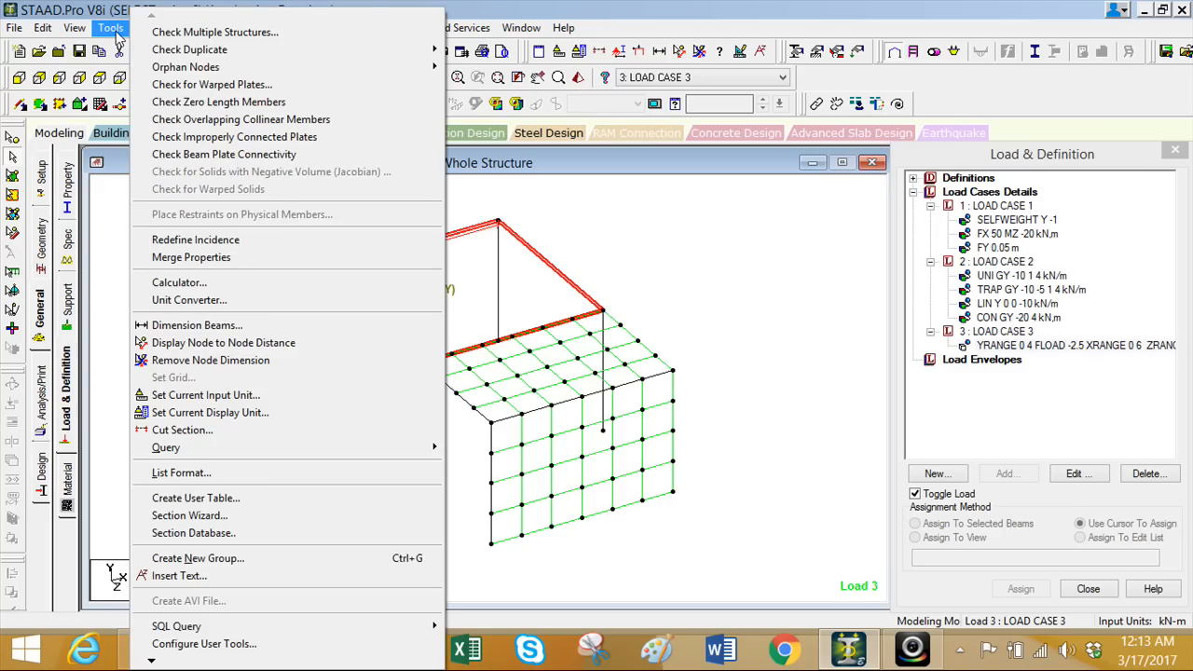
pyautogui.click(550, 7)
pyautogui.click(213, 28)
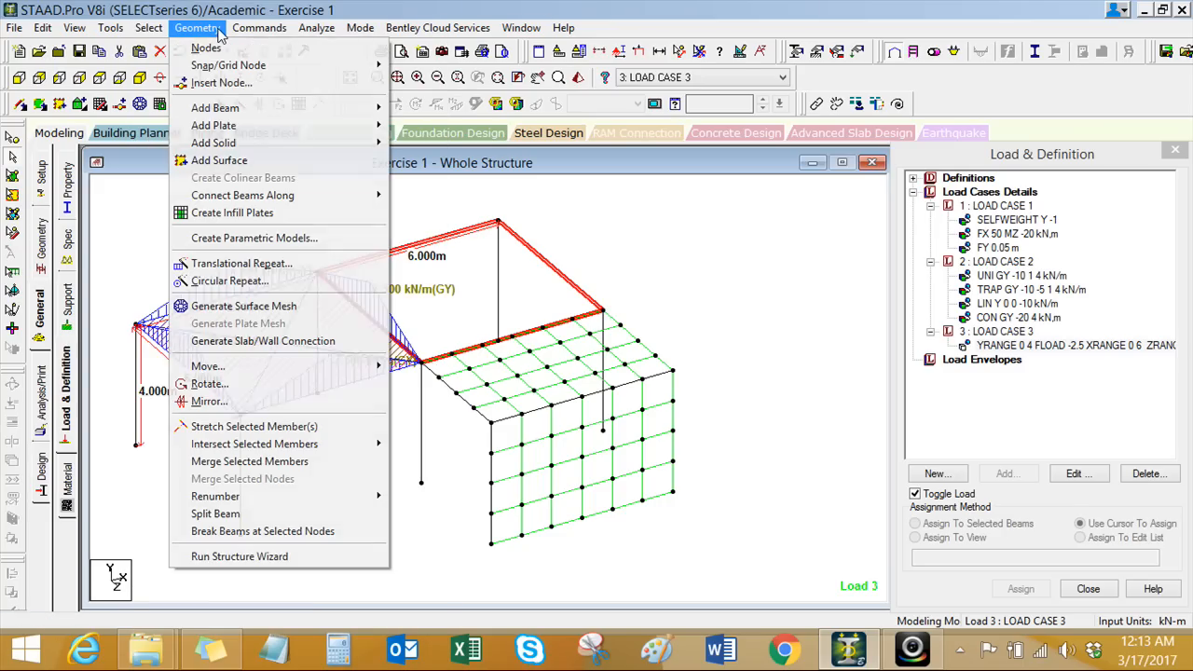
pyautogui.moveTo(149, 35)
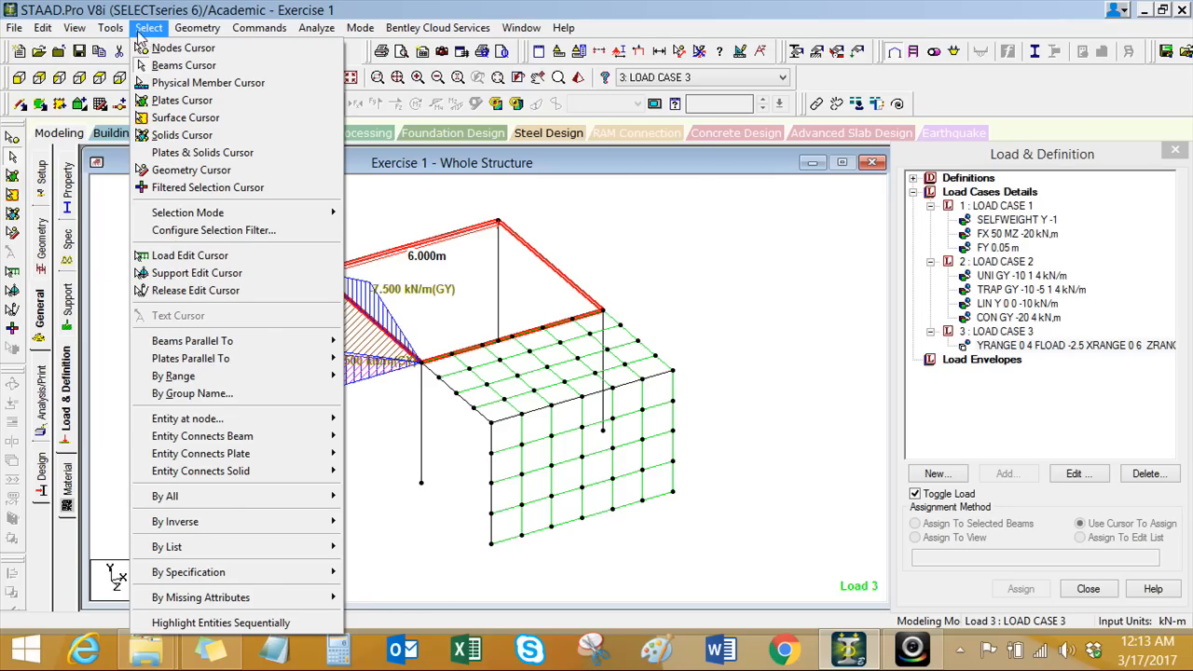
pyautogui.moveTo(110, 33)
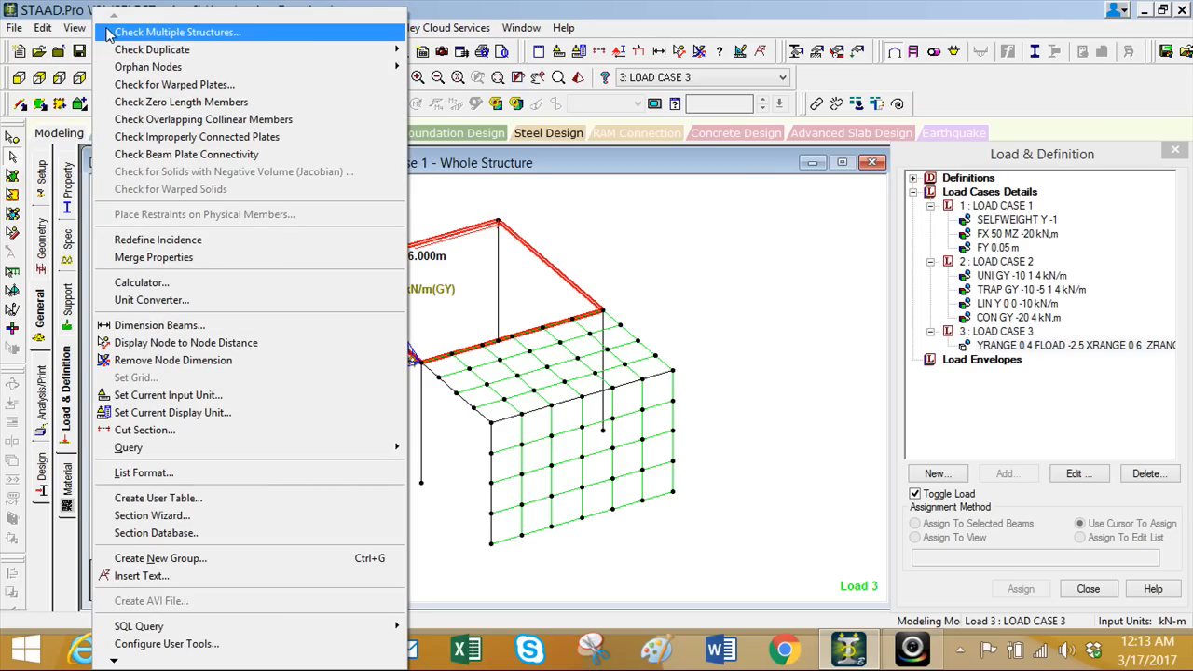
pyautogui.press('Escape')
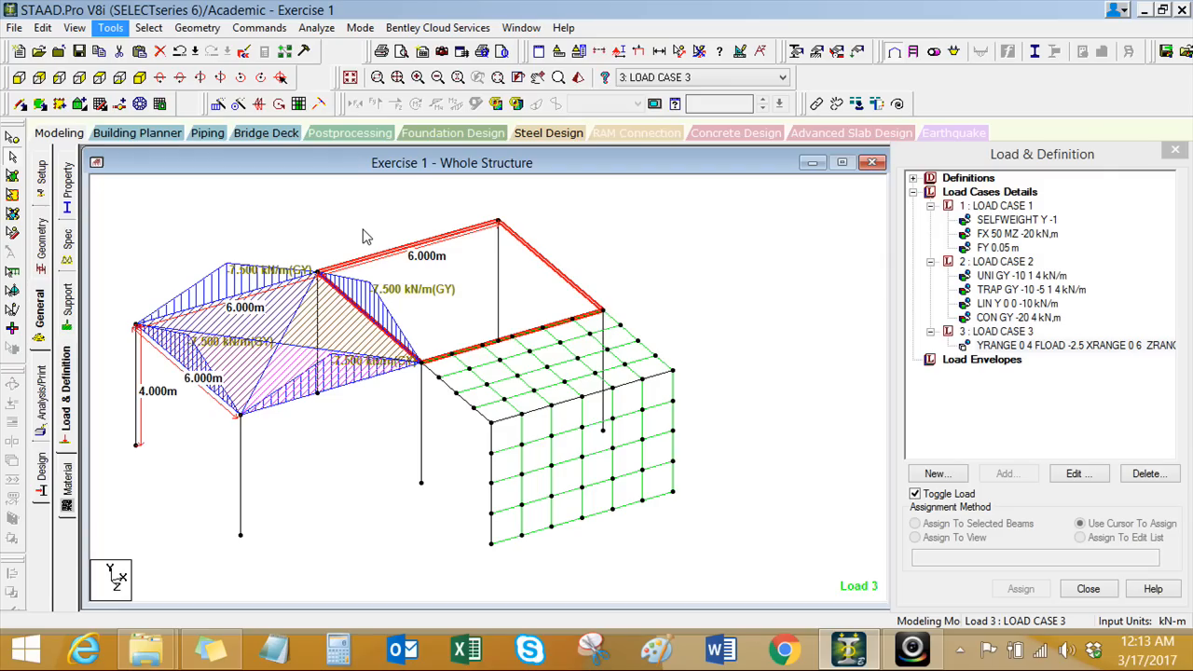
pyautogui.press('Escape')
pyautogui.moveTo(351, 223); pyautogui.dragTo(349, 222, button='middle')
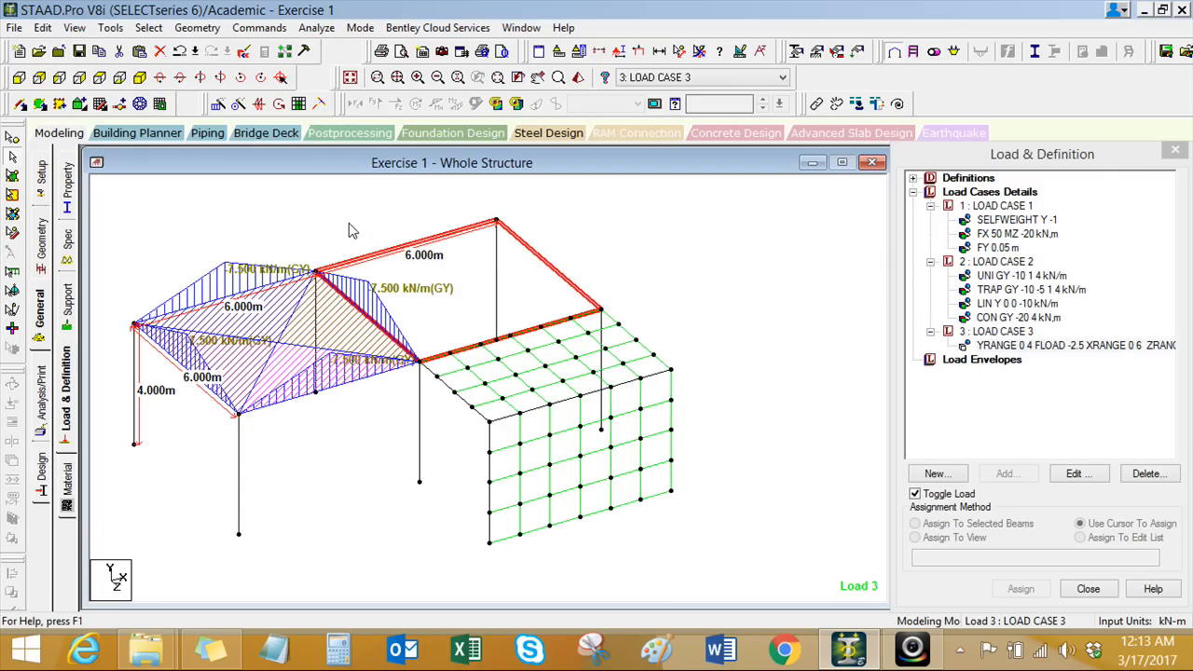
# Step: Create a group of type Floor named _F1, keeping the selected roof beams in view
pyautogui.moveTo(601, 256); pyautogui.dragTo(776, 208)
pyautogui.click(797, 277)
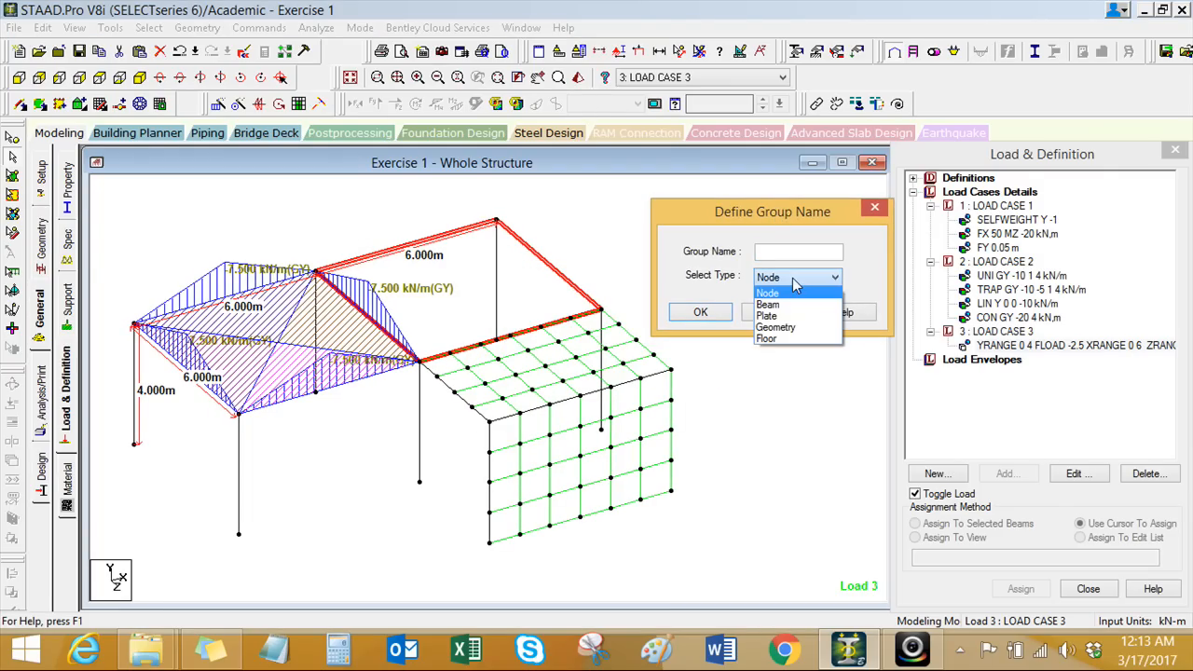
pyautogui.click(788, 341)
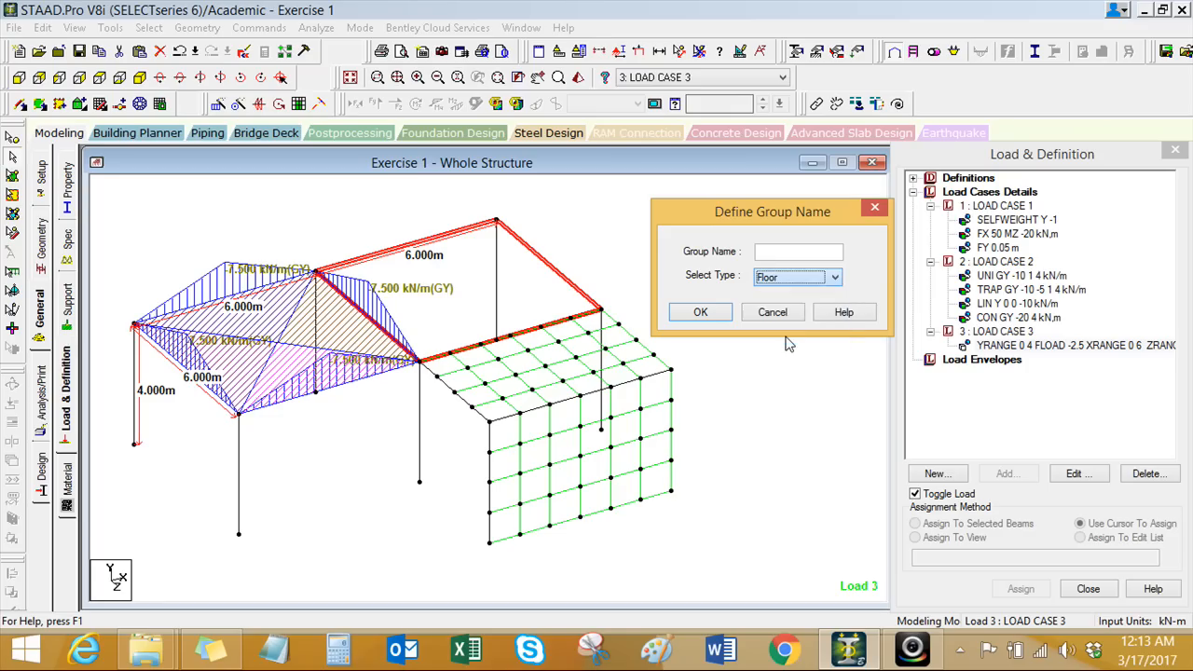
pyautogui.click(786, 255)
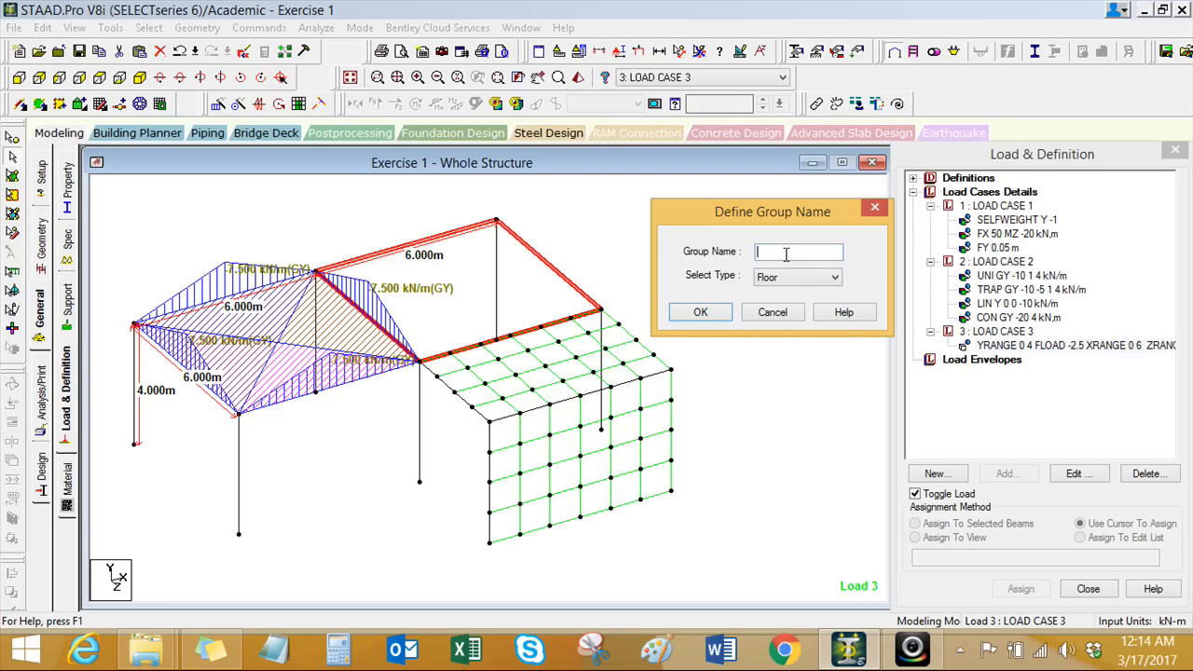
pyautogui.click(720, 319)
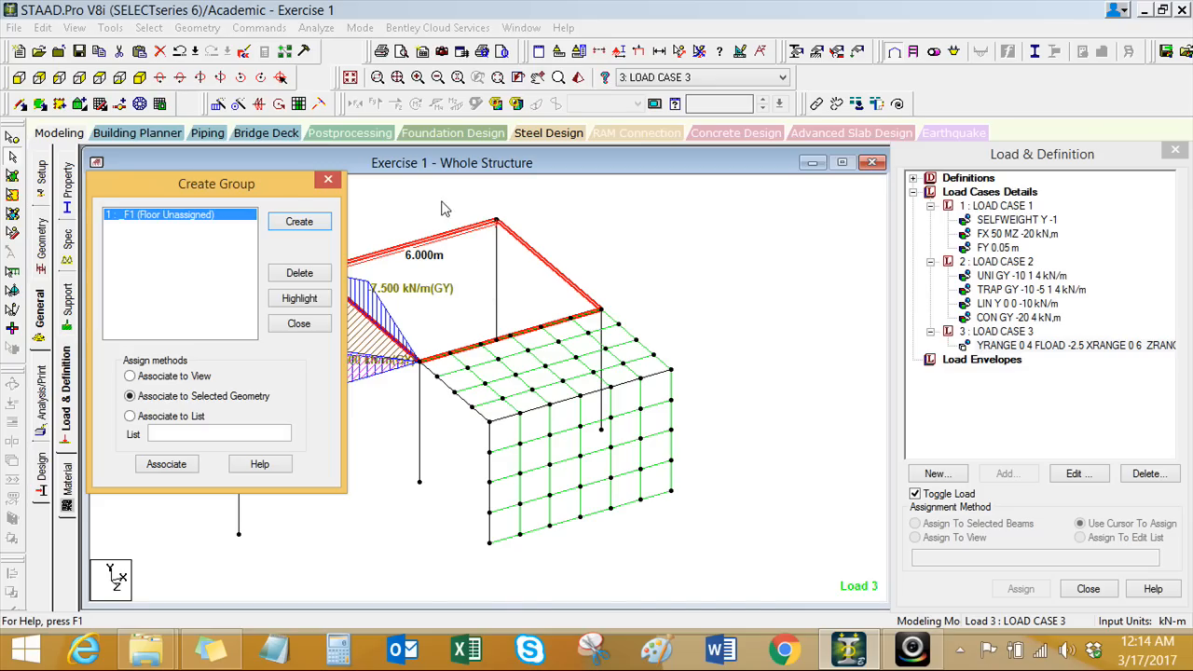
pyautogui.moveTo(180, 183); pyautogui.dragTo(772, 178)
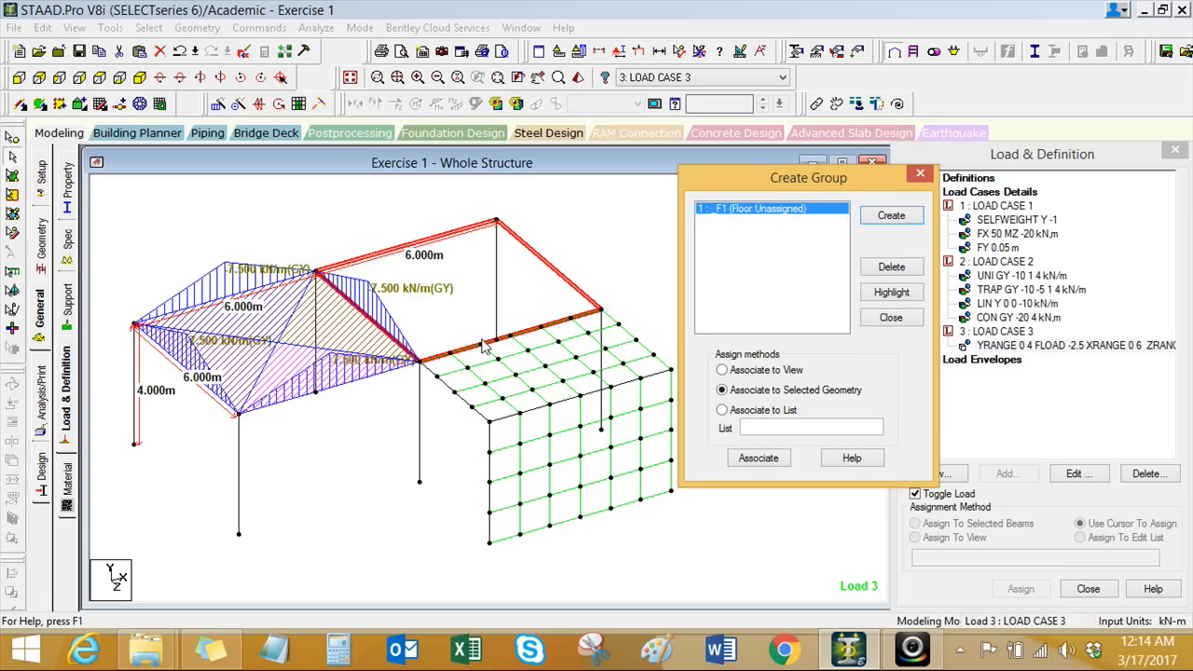
# Step: Associate the selected roof beams with the floor group _F1
pyautogui.click(761, 464)
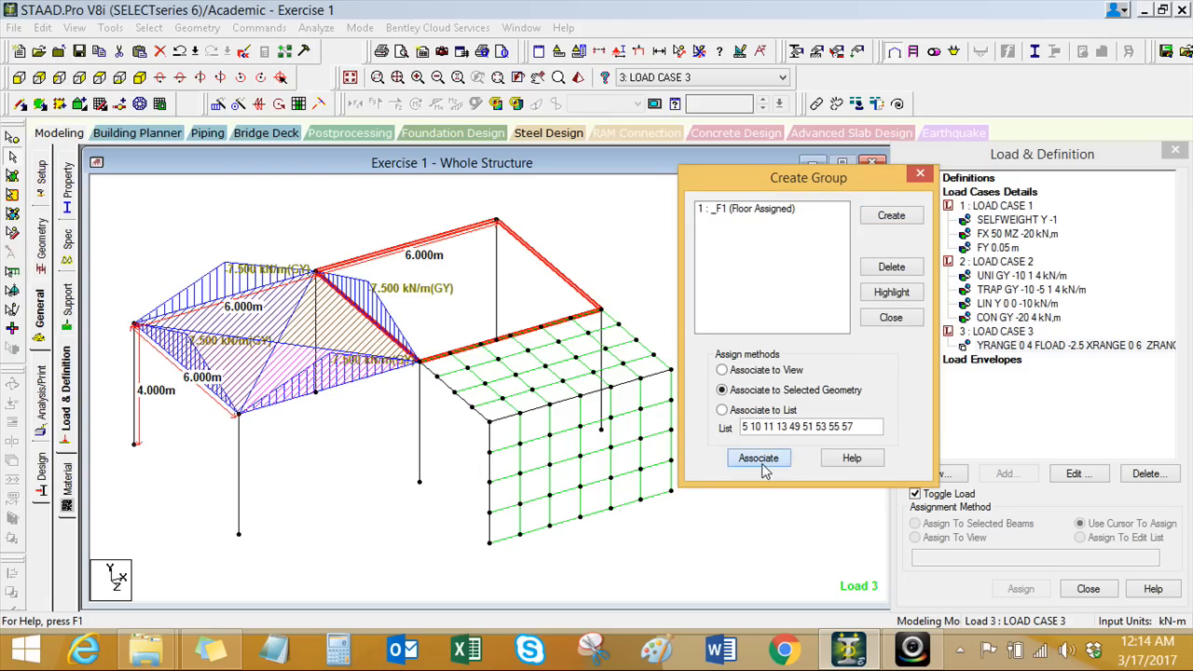
pyautogui.click(889, 319)
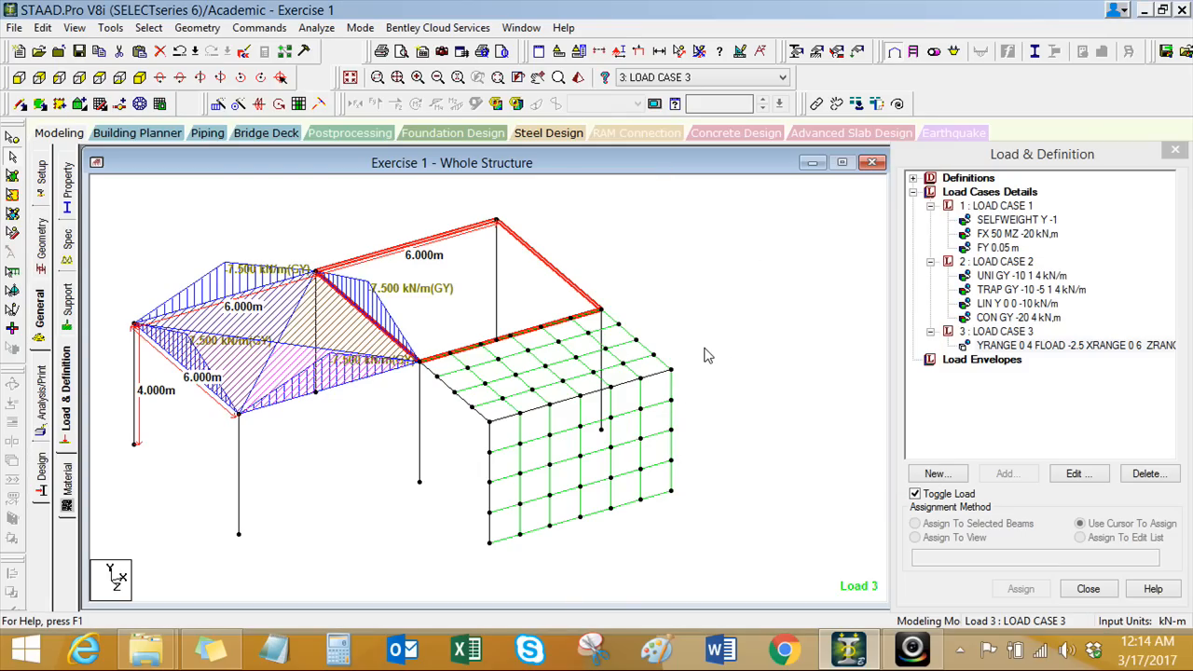
# Step: Add a floor load on member group _F1 in the Global Y direction to load case 3
pyautogui.click(984, 333)
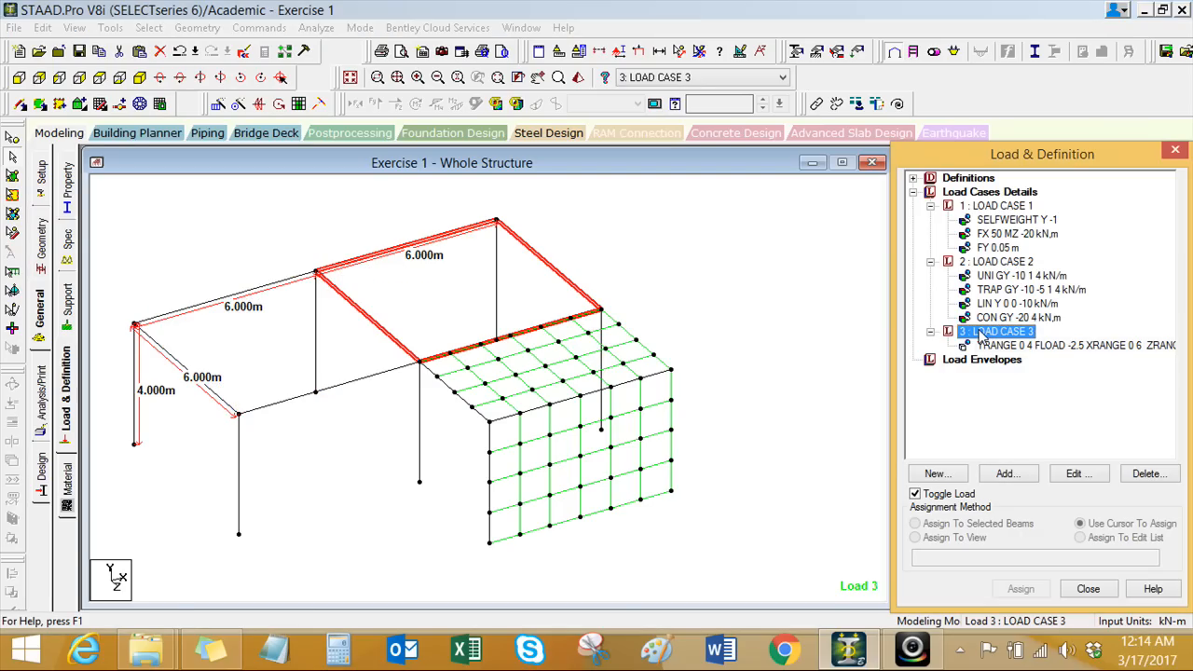
pyautogui.click(1009, 476)
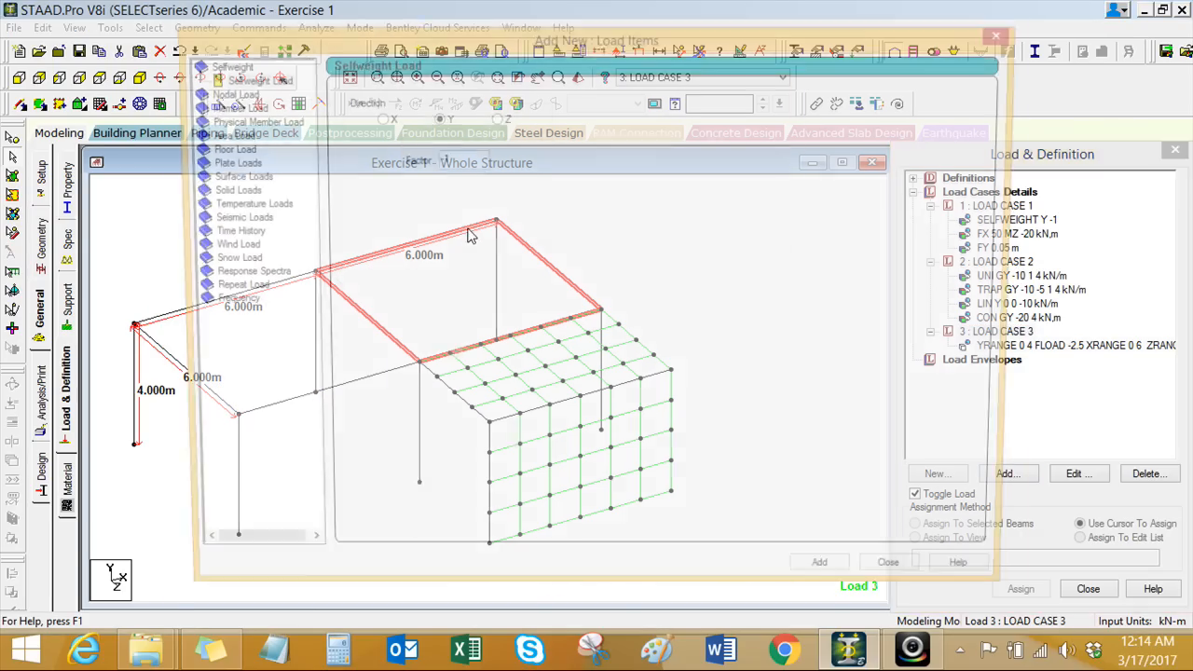
pyautogui.moveTo(433, 36); pyautogui.dragTo(379, 27)
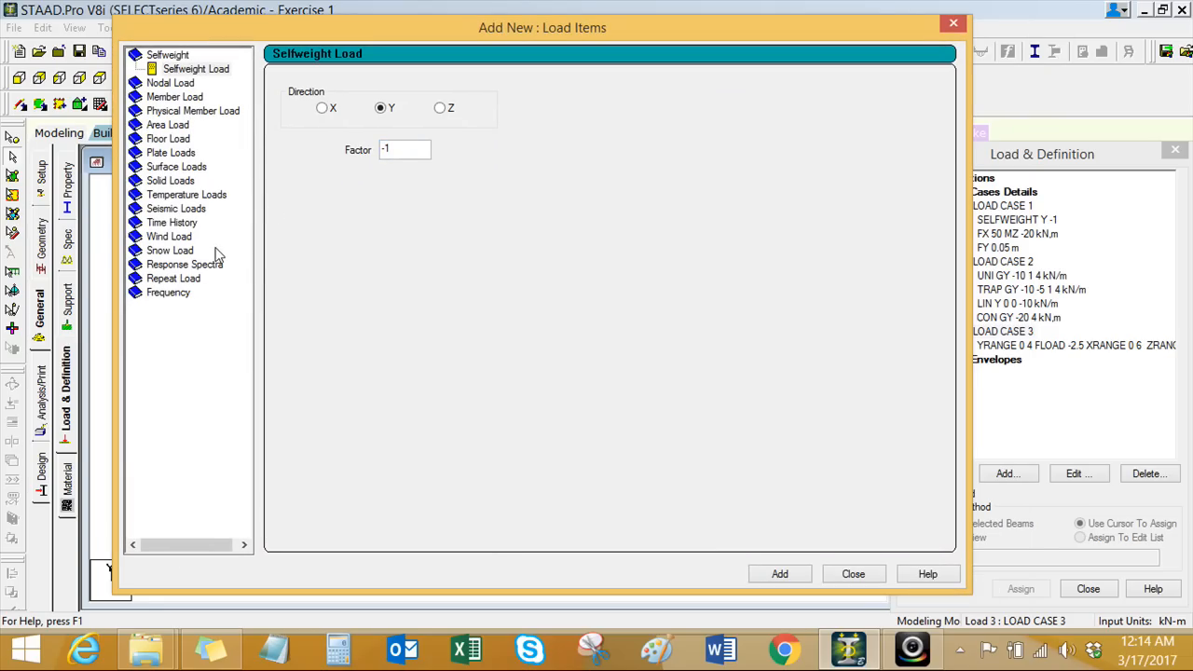
pyautogui.click(170, 139)
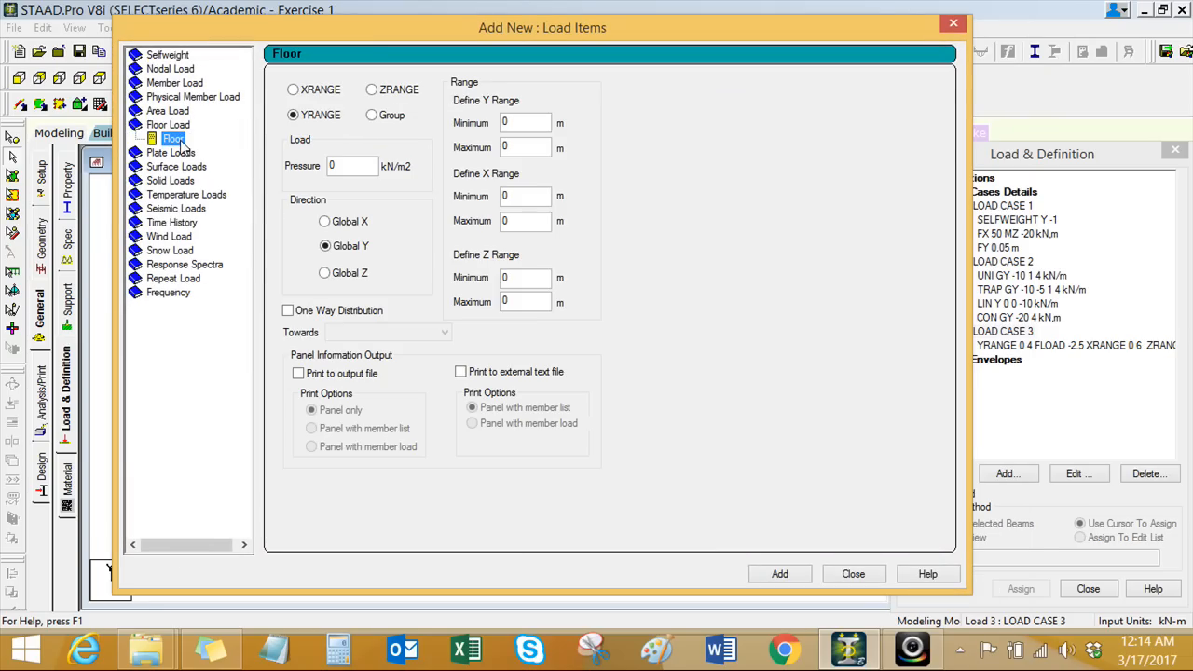
pyautogui.click(372, 115)
pyautogui.click(476, 96)
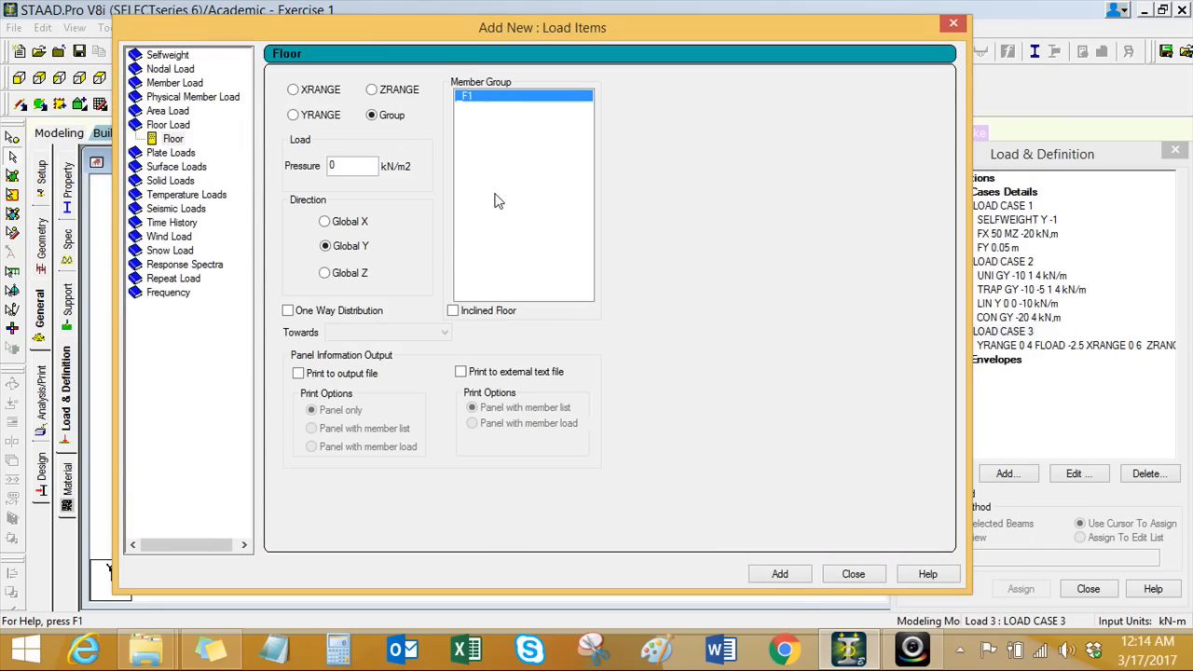
pyautogui.click(783, 574)
pyautogui.click(846, 575)
pyautogui.click(1040, 361)
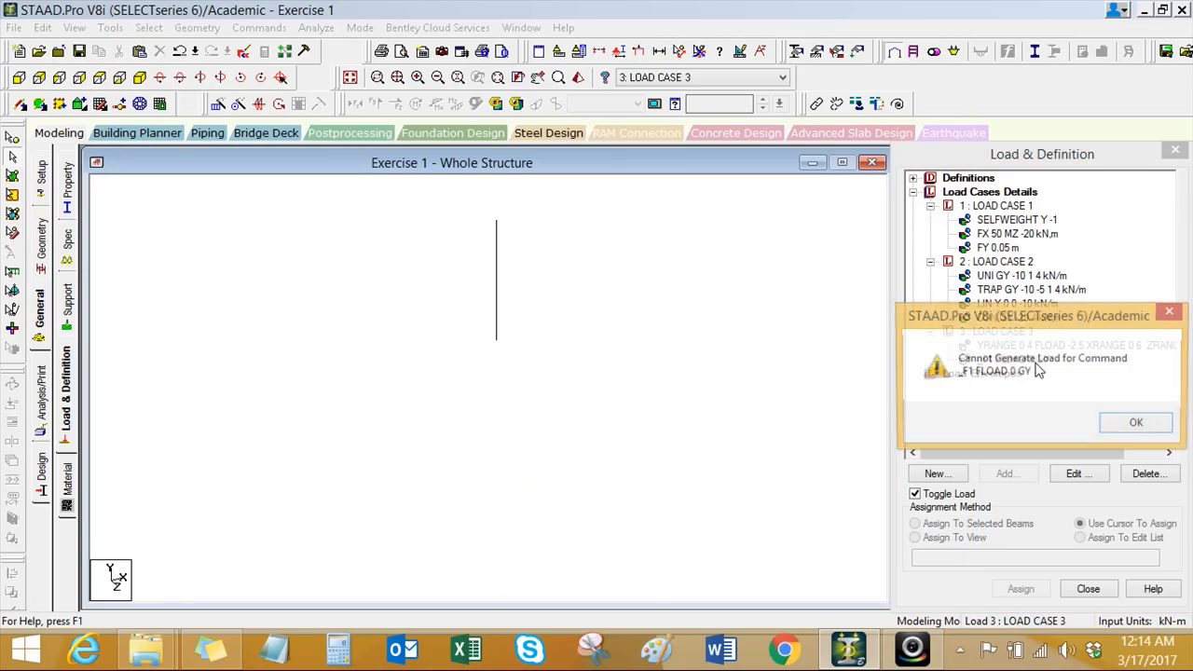
pyautogui.click(1135, 431)
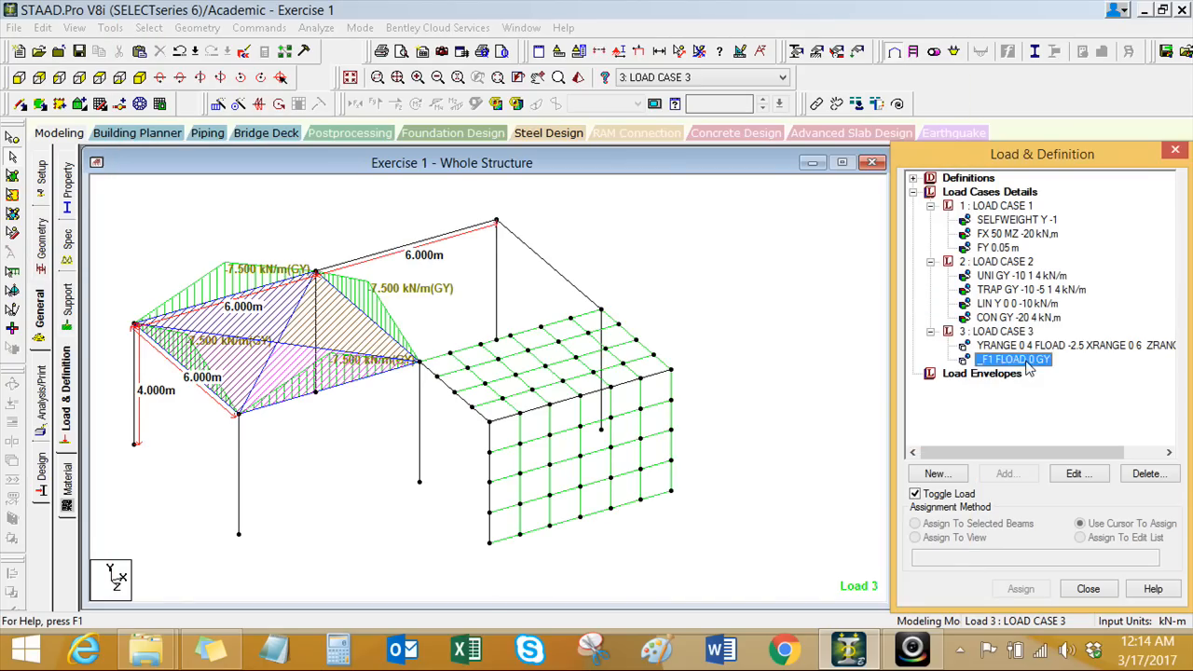
# Step: Set the pressure of the _F1 group floor load to -2.5 kN/m2
pyautogui.doubleClick(1029, 367)
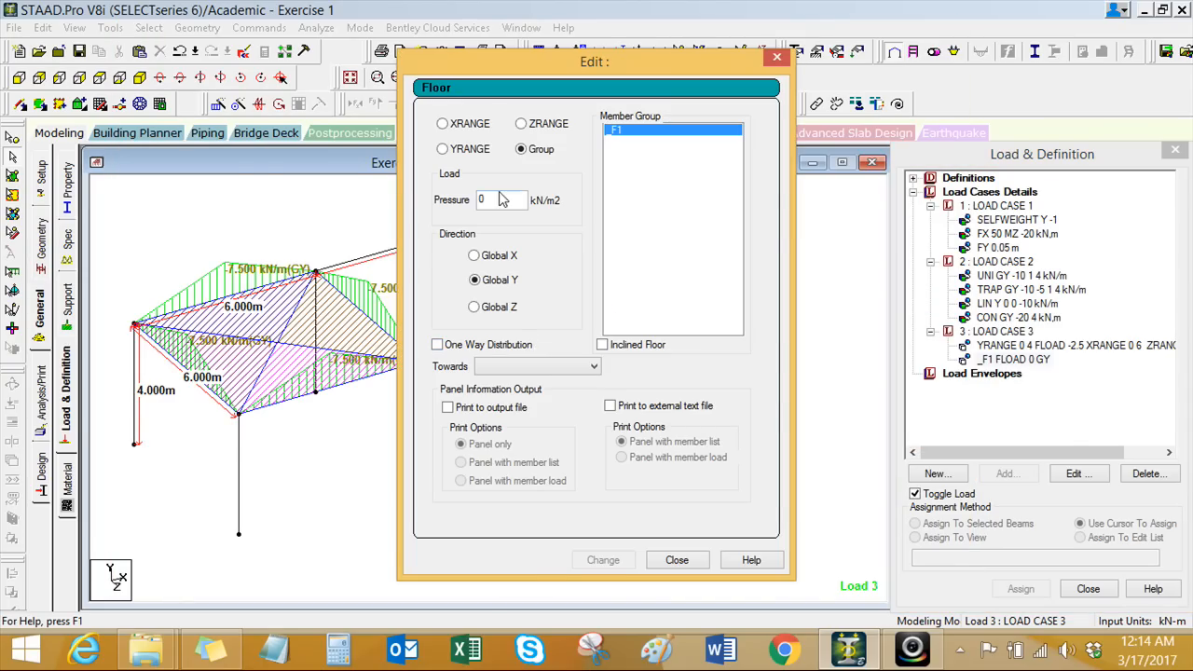
pyautogui.moveTo(499, 197); pyautogui.dragTo(469, 196)
pyautogui.write('-2.5')
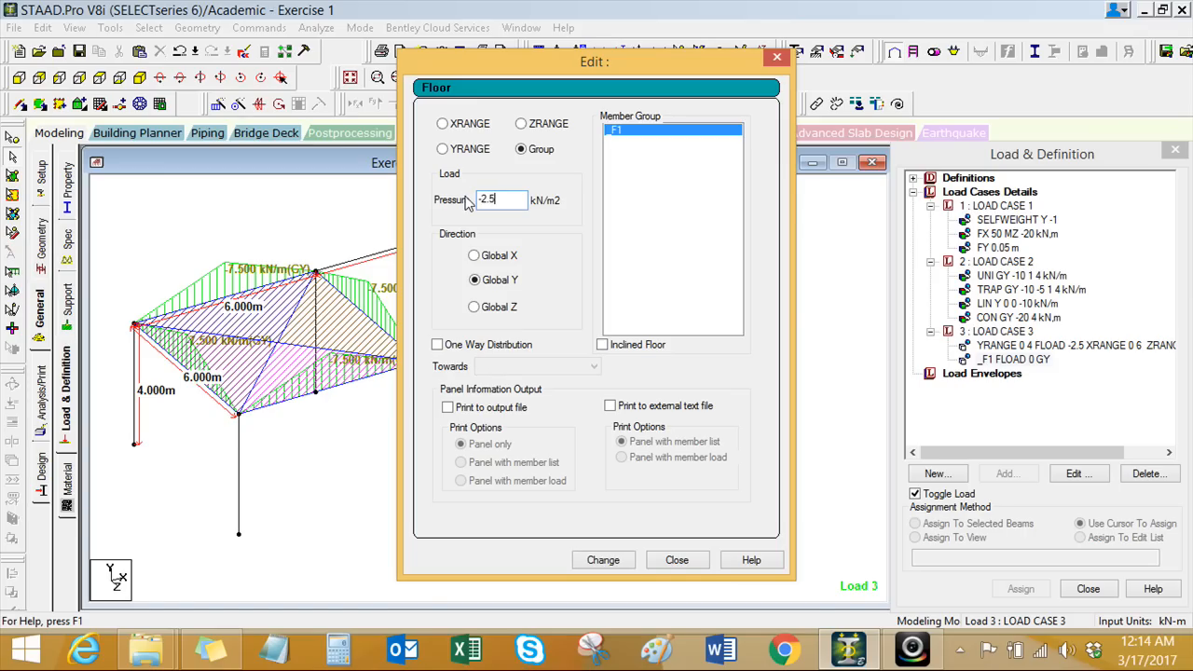
pyautogui.click(677, 560)
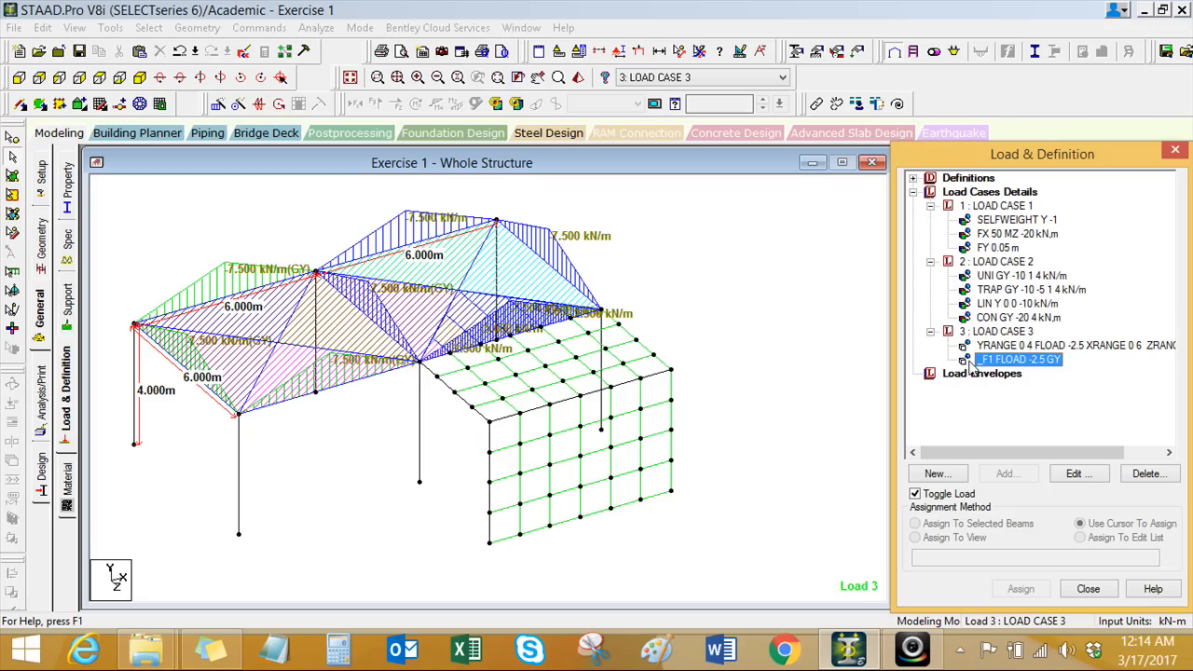
# Step: Save the modified structure and compare the range-based floor load with the _F1 group floor load in load case 3
pyautogui.click(999, 346)
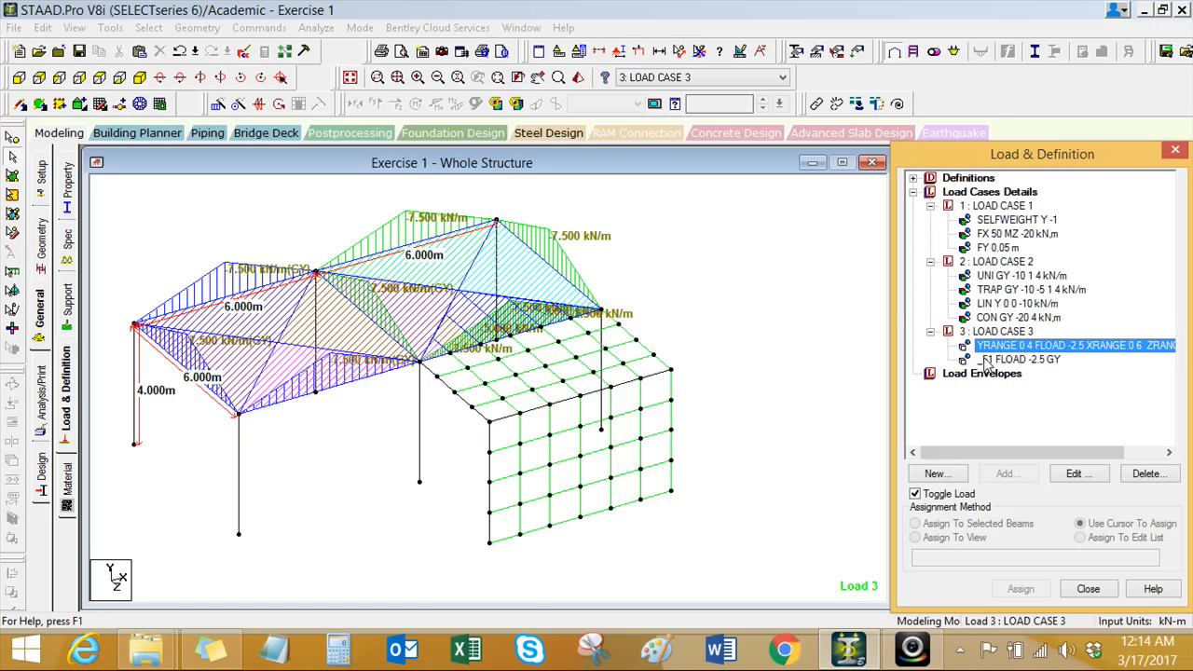
pyautogui.click(1048, 425)
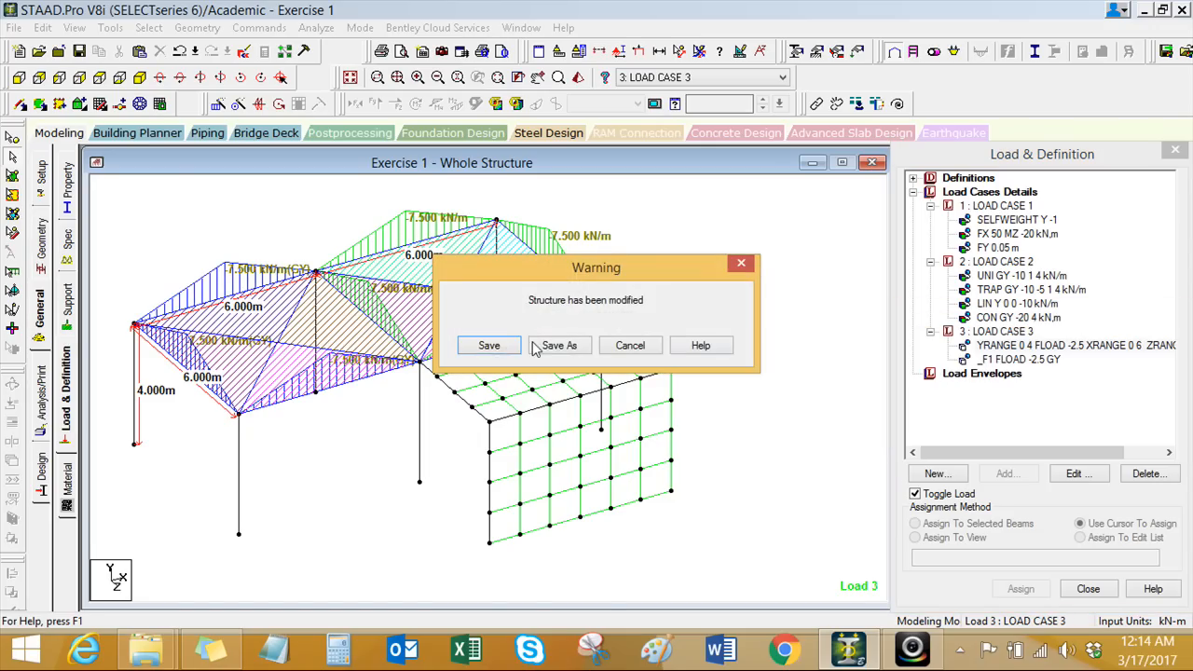
pyautogui.click(489, 353)
pyautogui.click(1052, 359)
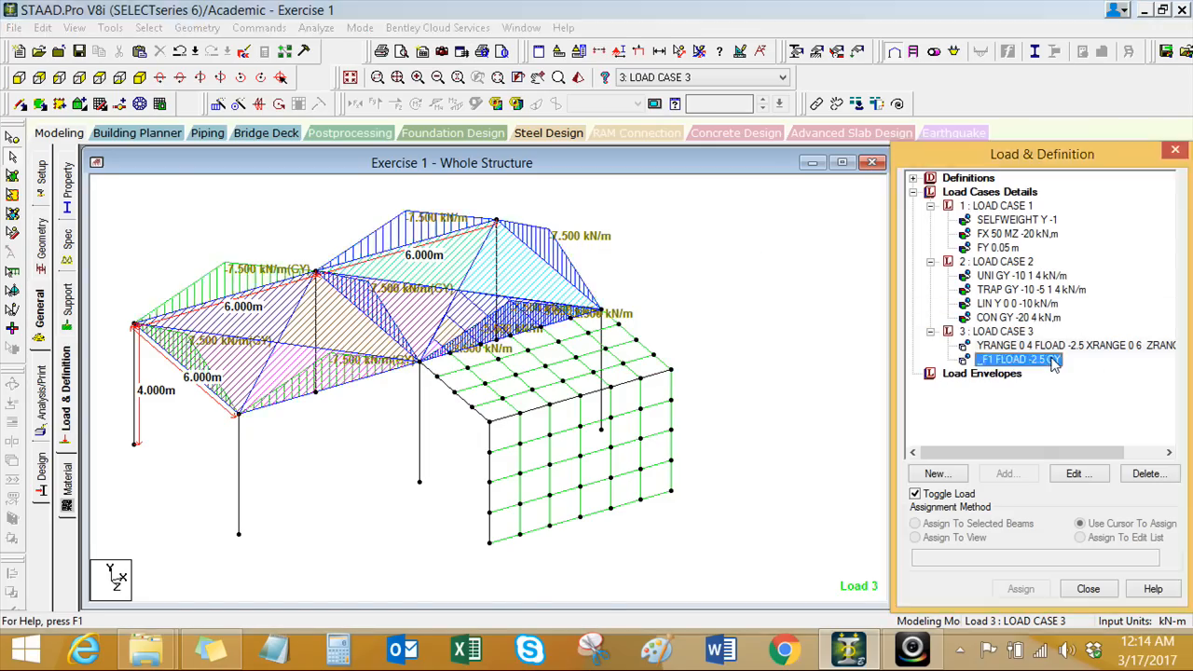
pyautogui.click(1009, 347)
pyautogui.click(1011, 359)
pyautogui.click(695, 352)
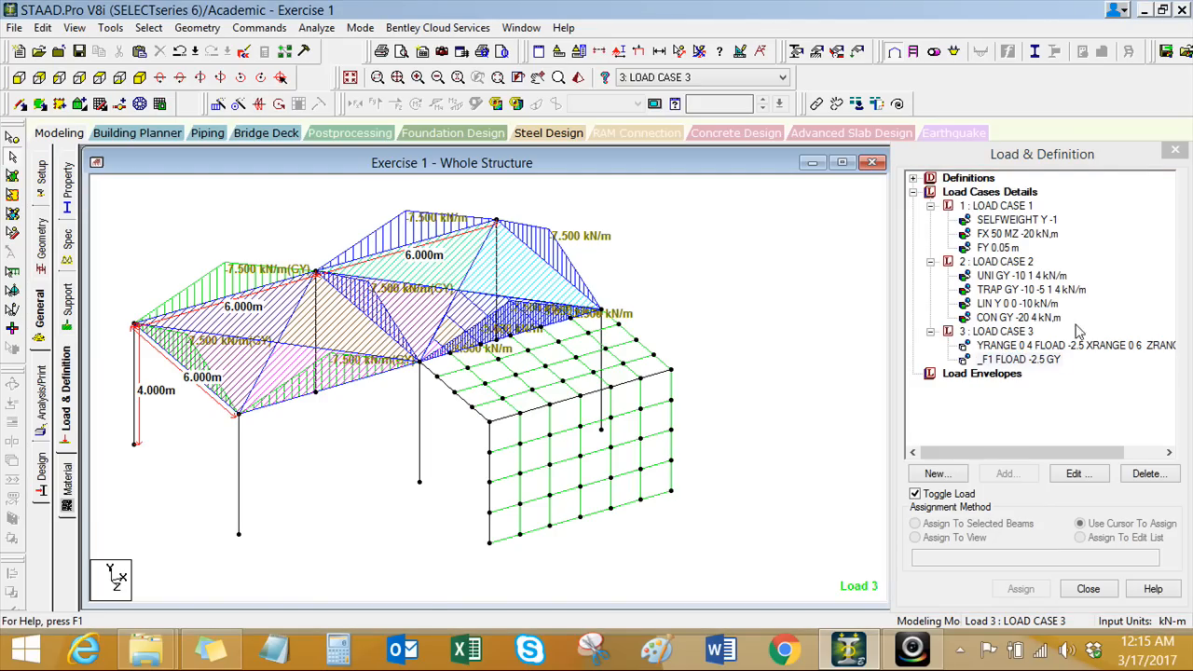
# Step: Create primary load case 4 titled LOAD CASE 4 with loading type None
pyautogui.click(974, 192)
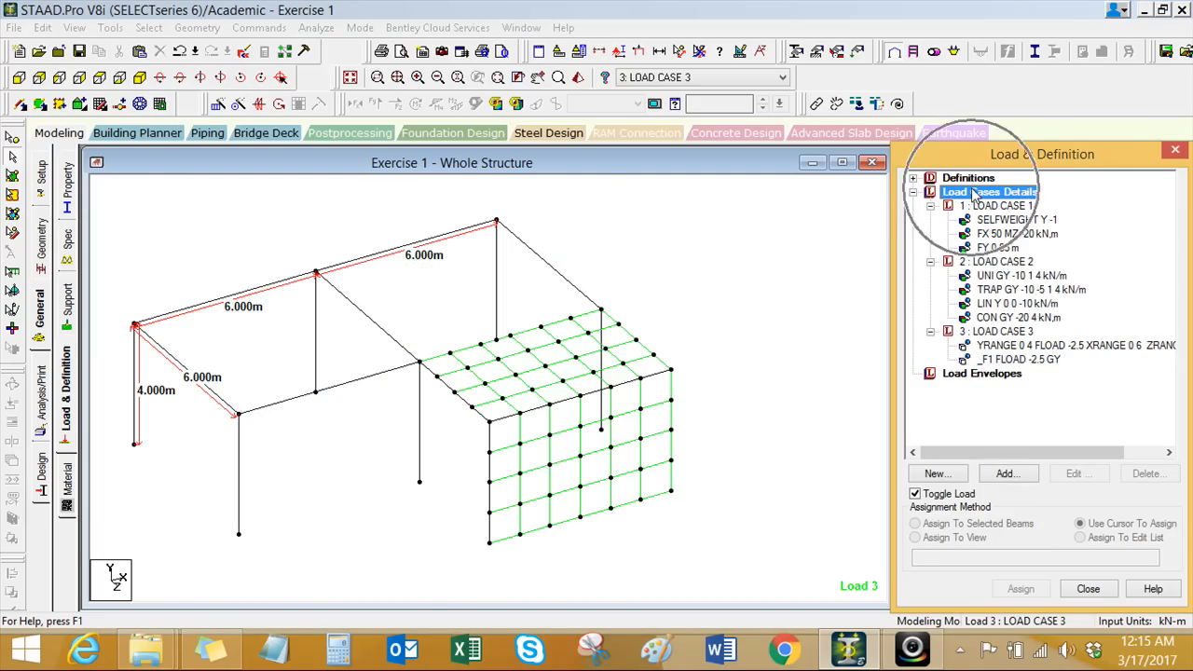
pyautogui.click(1005, 474)
pyautogui.moveTo(660, 115); pyautogui.dragTo(486, 100)
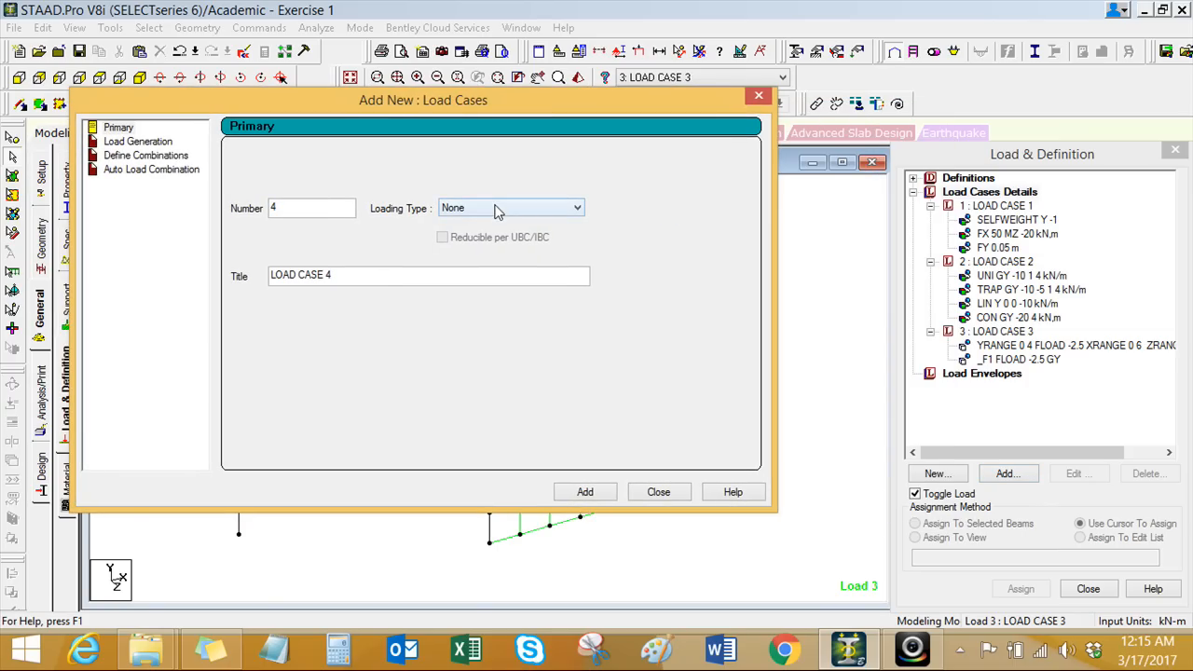
pyautogui.click(575, 496)
pyautogui.click(658, 492)
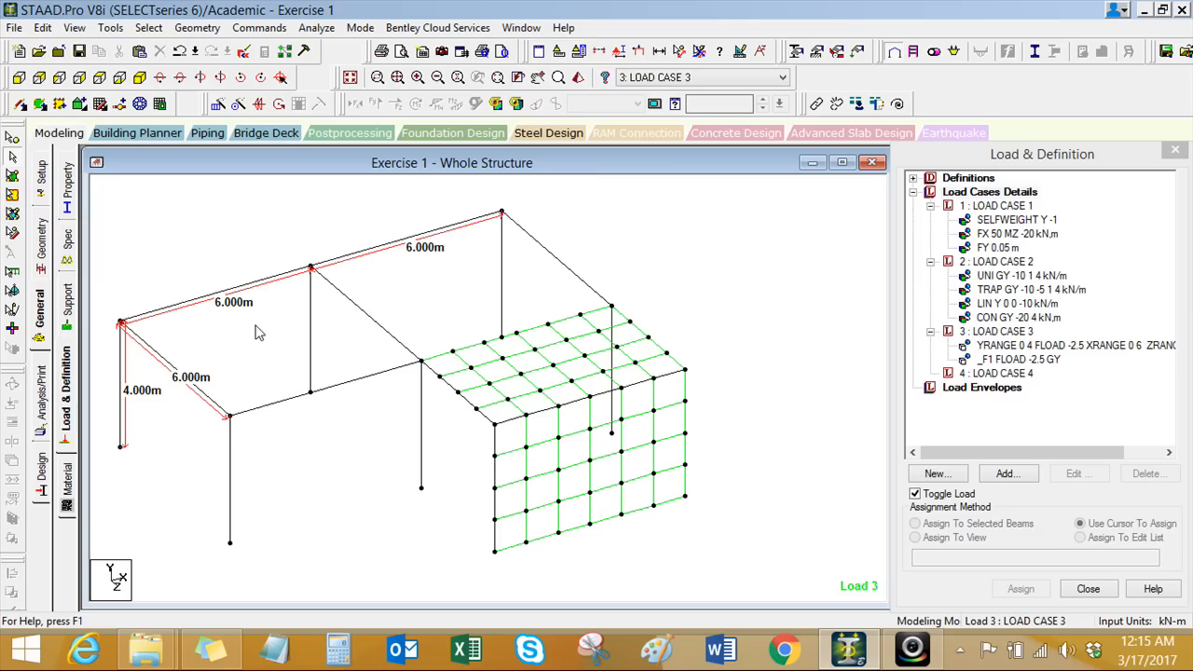
# Step: Add a full-plate pressure load of -2 kN/m2 in the GY direction to load case 4 and activate plate selection
pyautogui.click(998, 372)
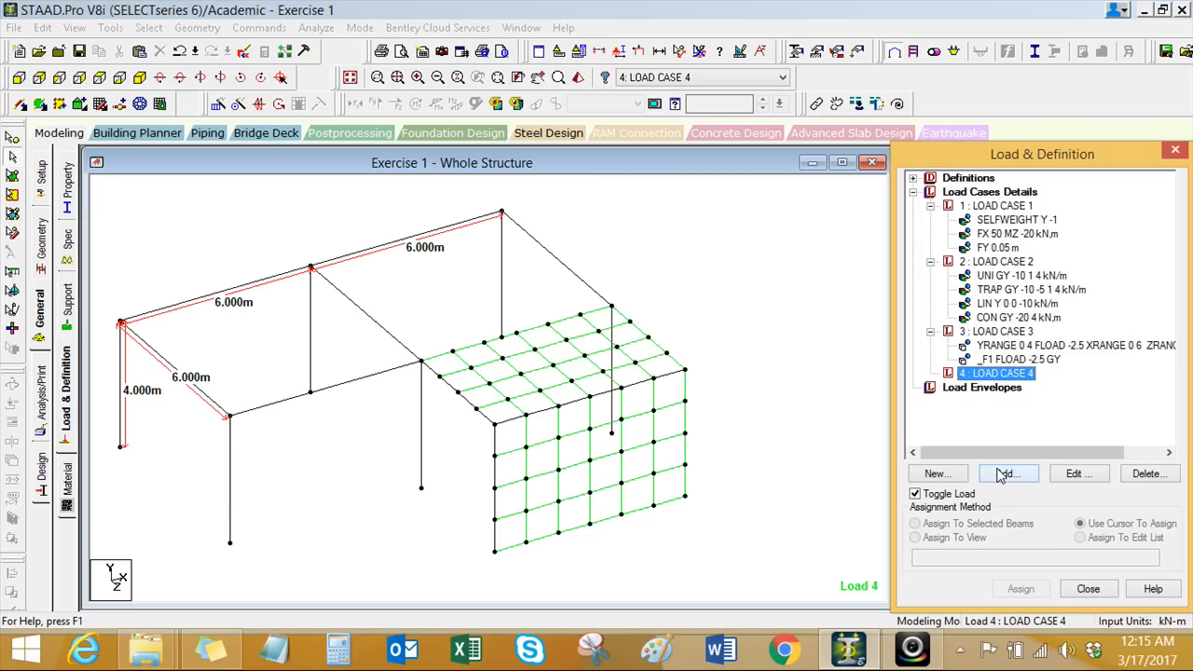
pyautogui.click(1004, 473)
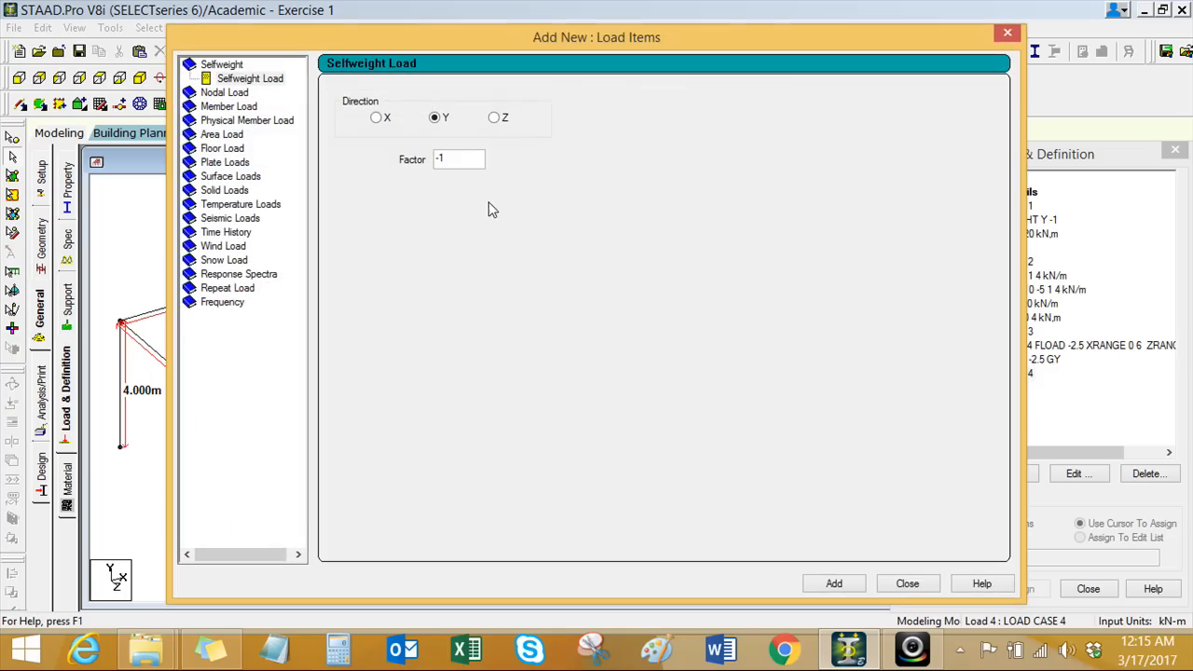
pyautogui.click(229, 164)
pyautogui.click(241, 165)
pyautogui.moveTo(528, 152); pyautogui.dragTo(492, 153)
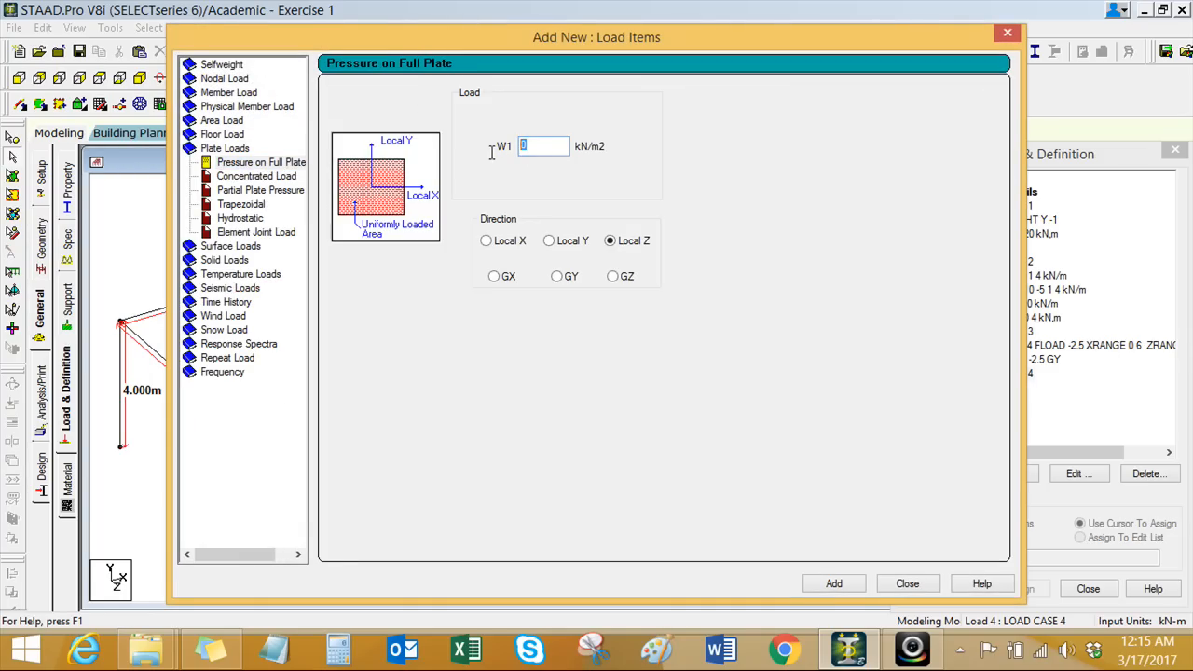
pyautogui.write('-2')
pyautogui.moveTo(622, 37); pyautogui.dragTo(580, 27)
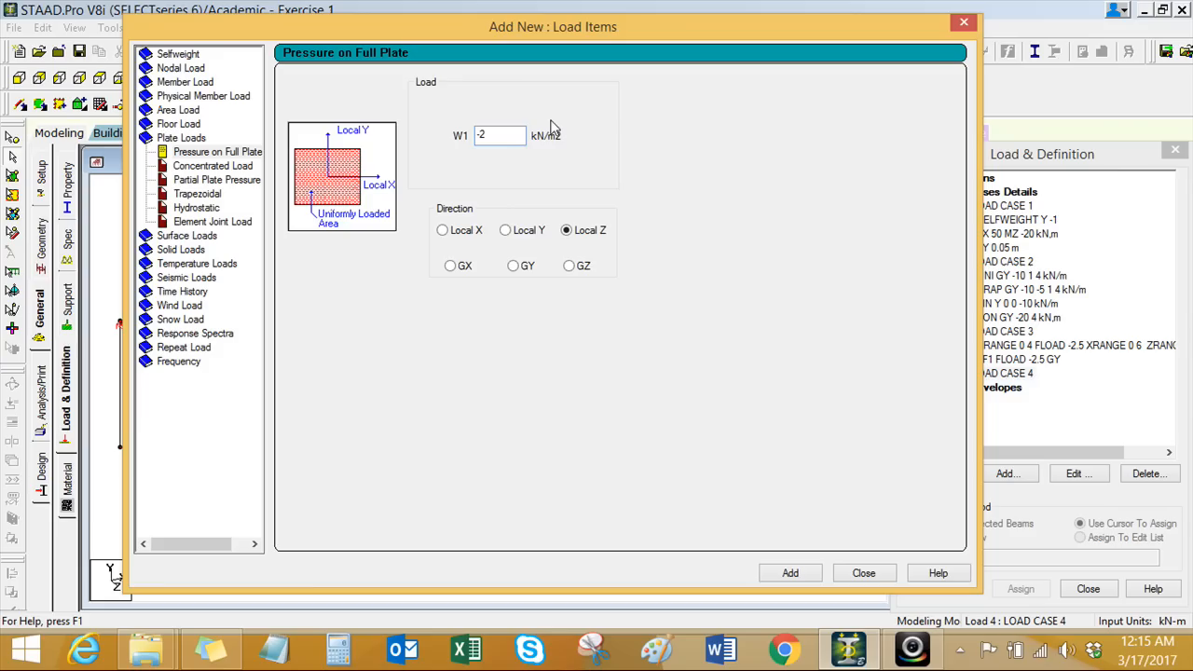
pyautogui.click(513, 267)
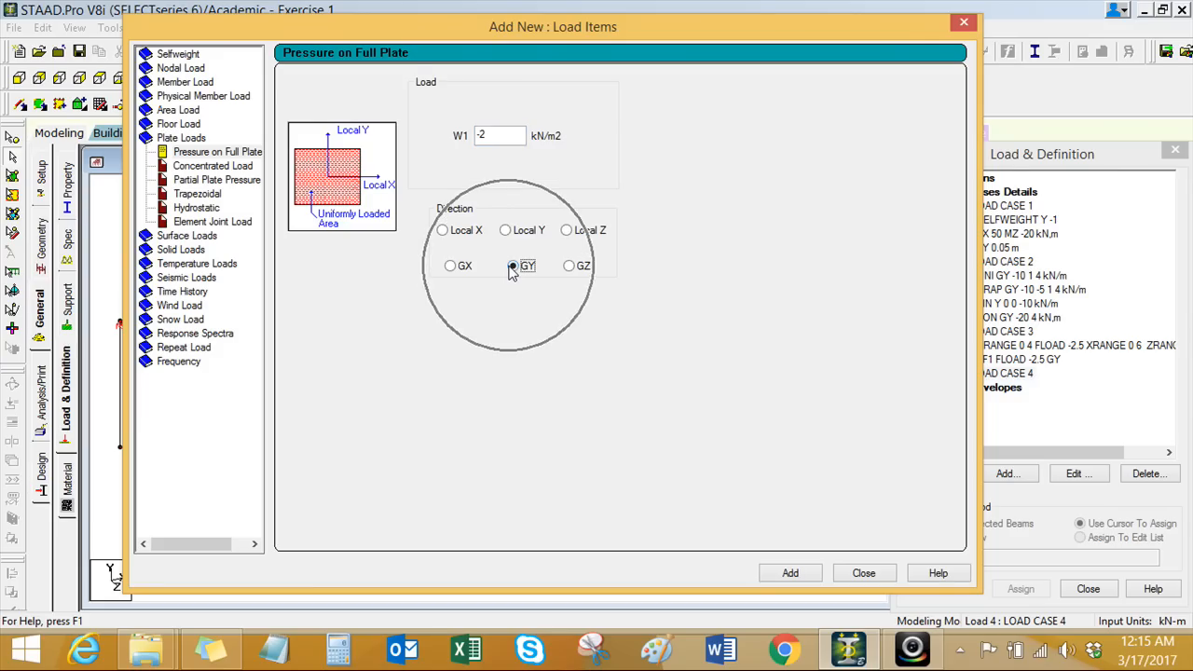
pyautogui.click(788, 575)
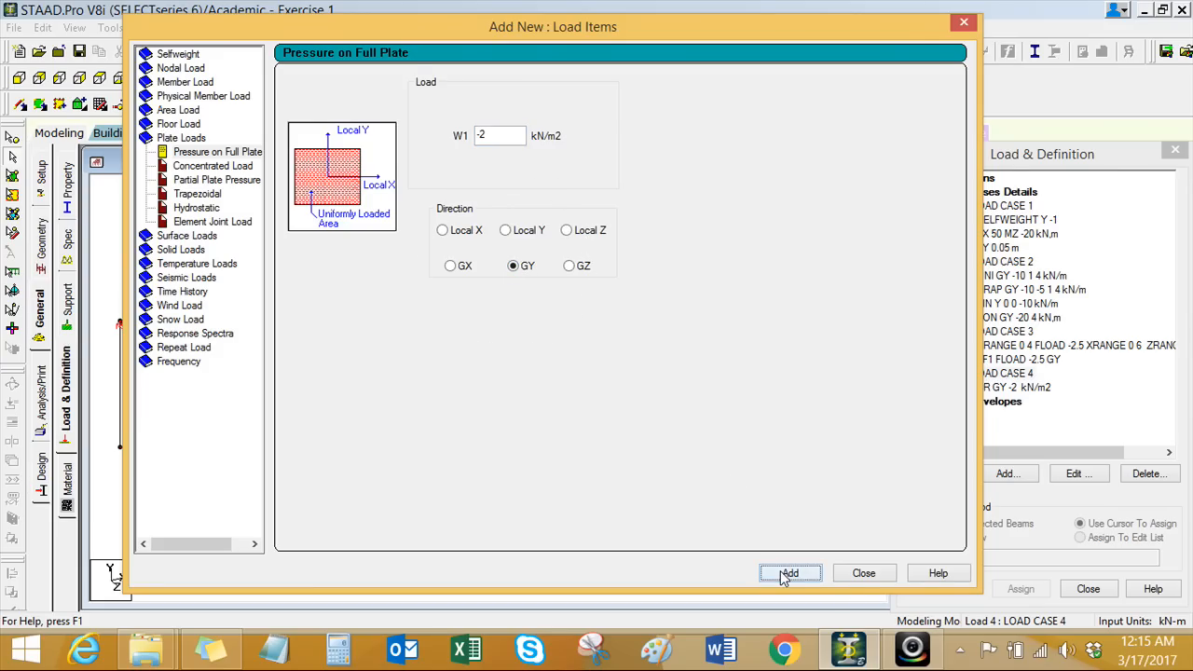
pyautogui.click(859, 575)
pyautogui.click(1035, 388)
pyautogui.click(17, 175)
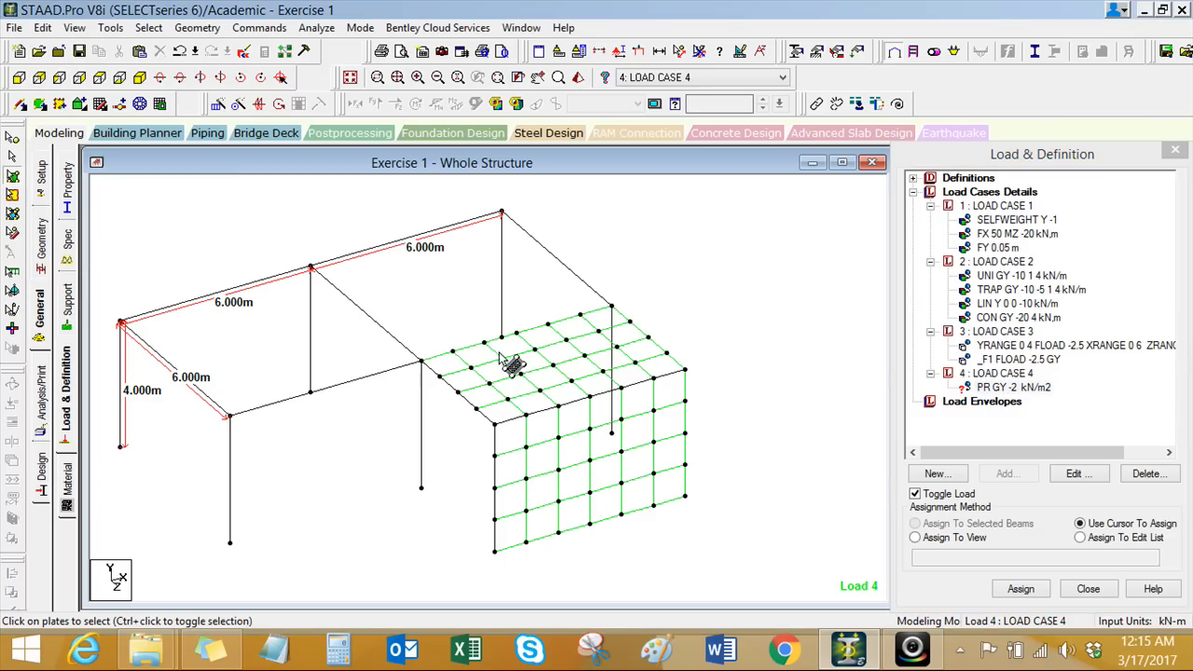
pyautogui.click(450, 359)
pyautogui.keyDown('ctrl'); pyautogui.click(462, 375); pyautogui.keyUp('ctrl')
pyautogui.keyDown('ctrl'); pyautogui.click(485, 395); pyautogui.keyUp('ctrl')
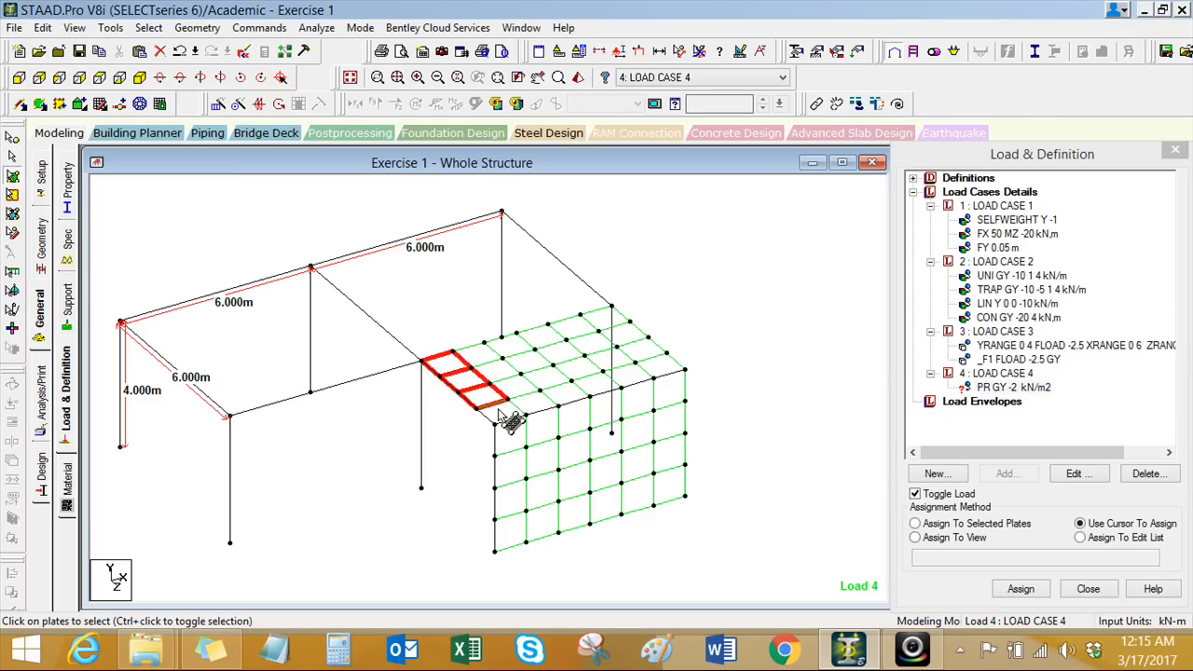
pyautogui.keyDown('ctrl'); pyautogui.click(502, 410); pyautogui.keyUp('ctrl')
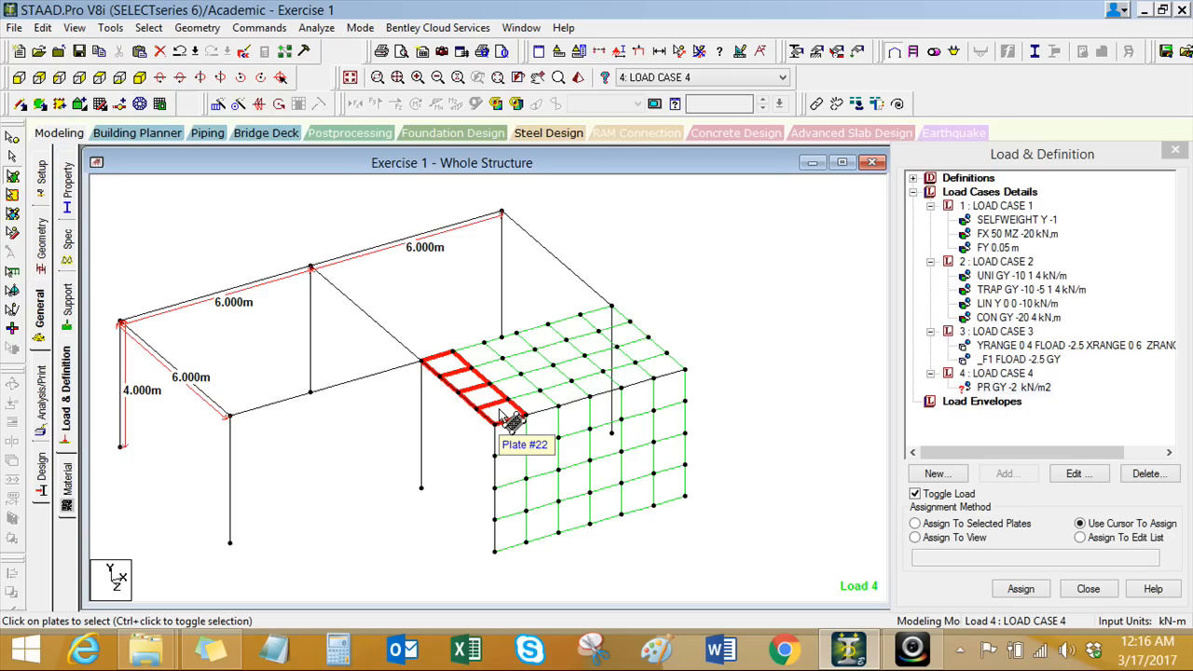
pyautogui.click(484, 355)
pyautogui.click(501, 371)
pyautogui.click(527, 400)
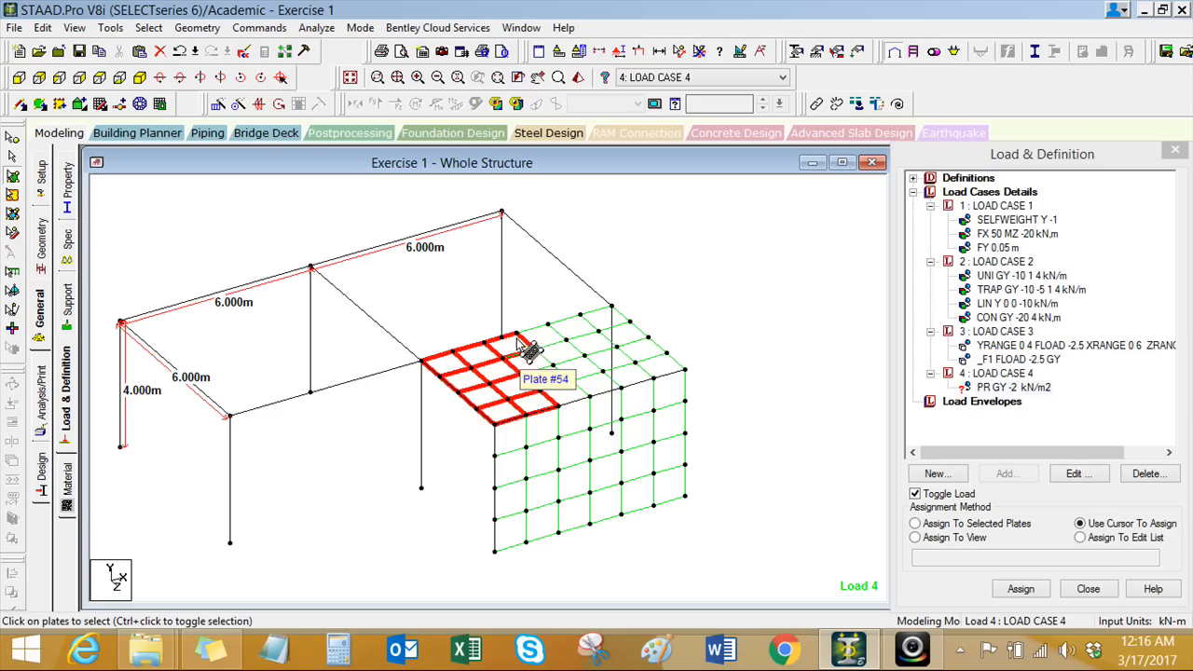
pyautogui.click(338, 205)
# Step: Select all plates of the horizontal roof mesh with a selection window in the front view
pyautogui.click(19, 78)
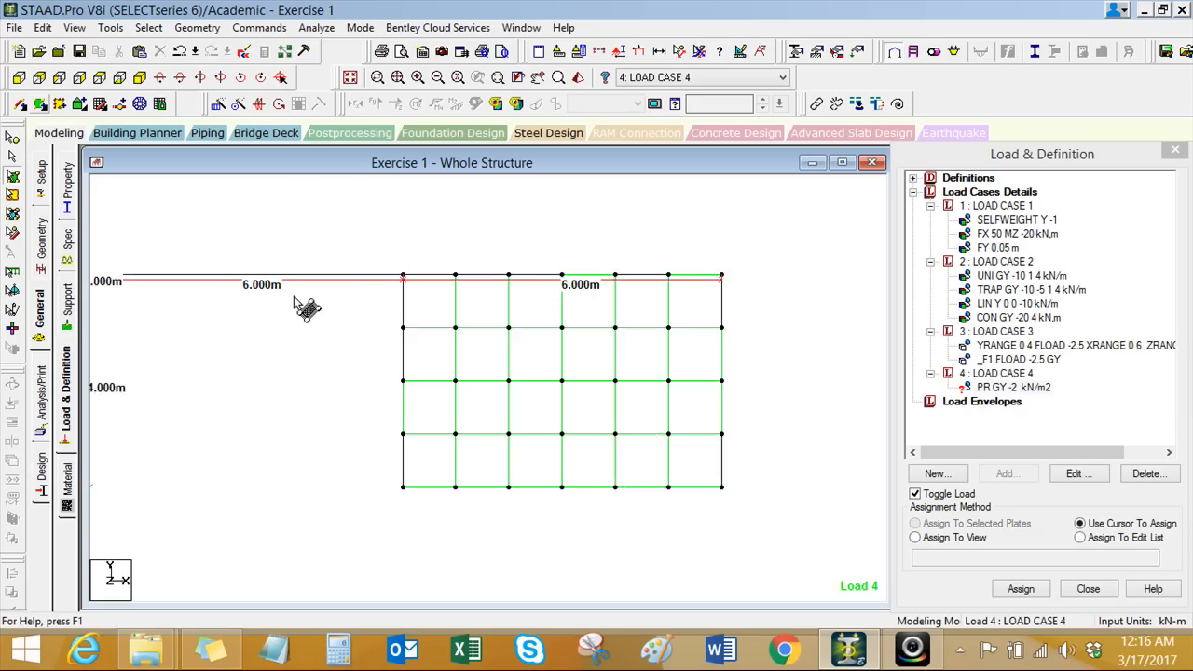
pyautogui.moveTo(393, 254); pyautogui.dragTo(722, 282)
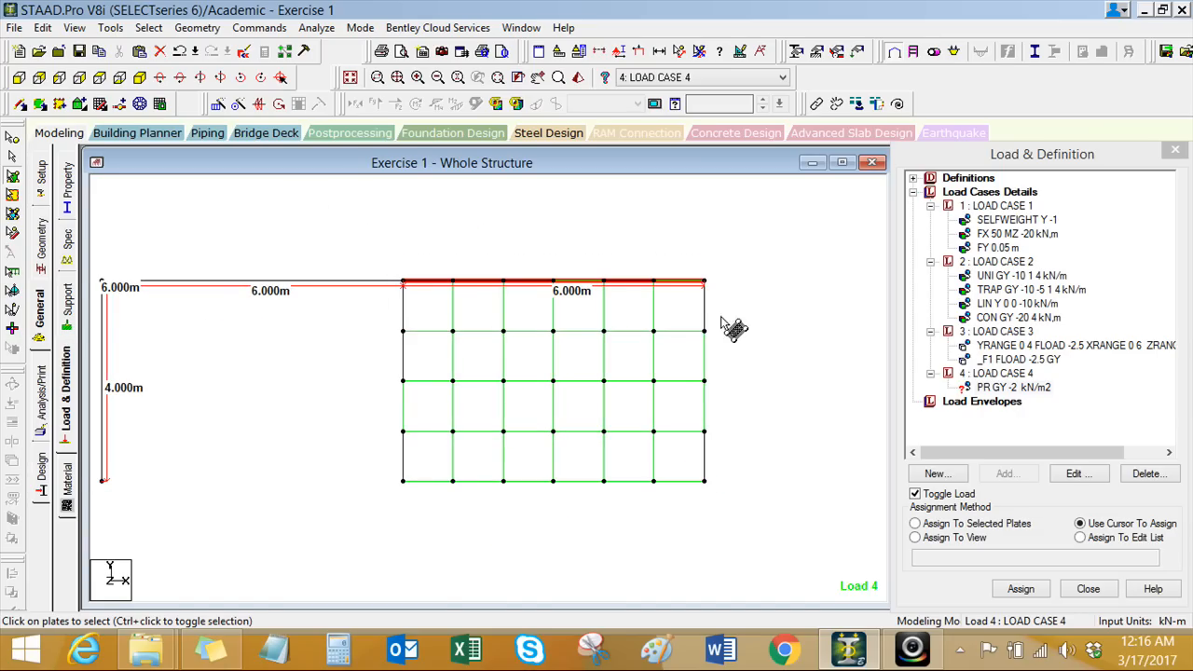
pyautogui.click(139, 78)
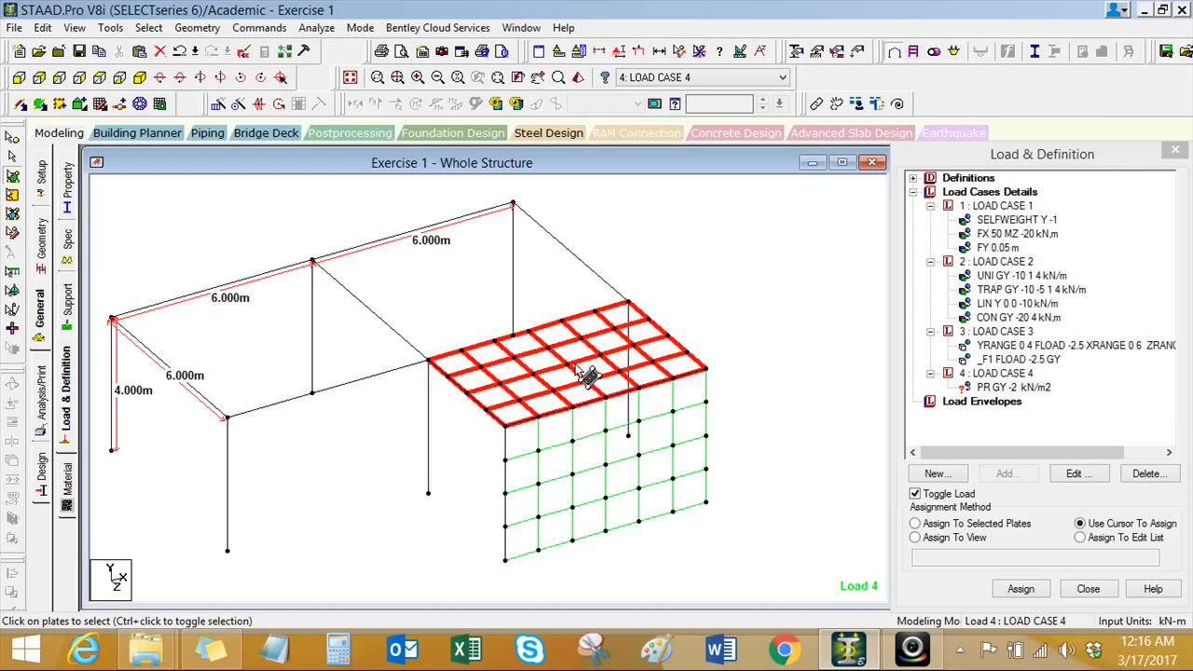
# Step: Turn off load toggling and assign the GY -2 kN/m2 plate pressure to the selected roof plates
pyautogui.click(1037, 390)
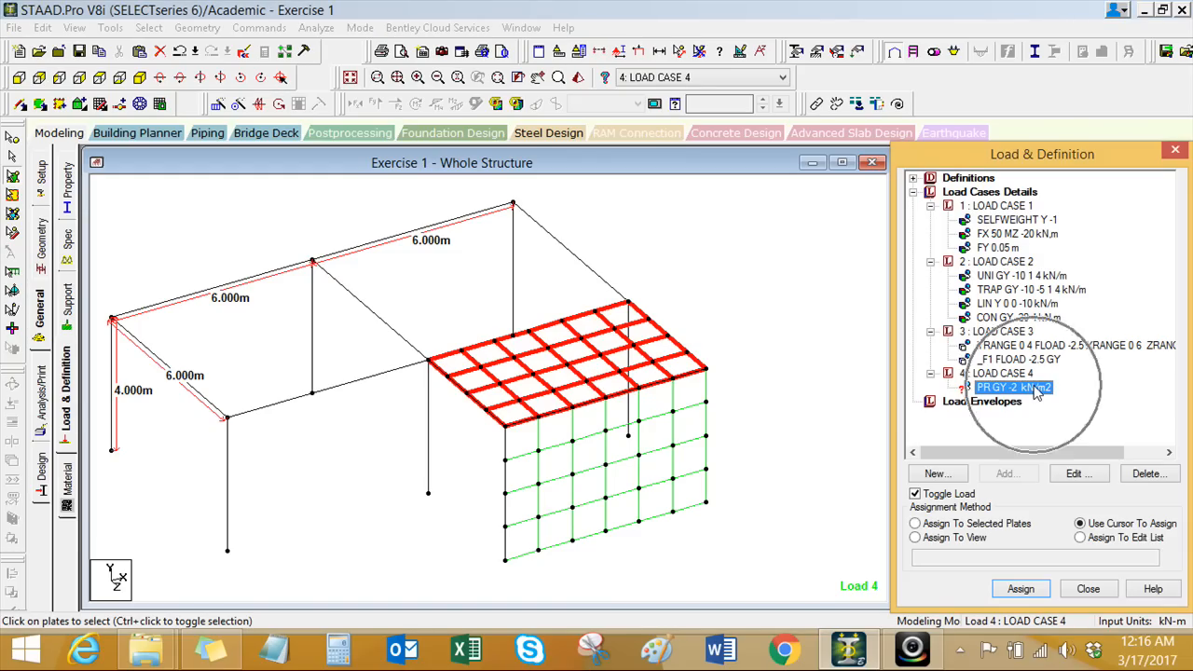
pyautogui.click(915, 495)
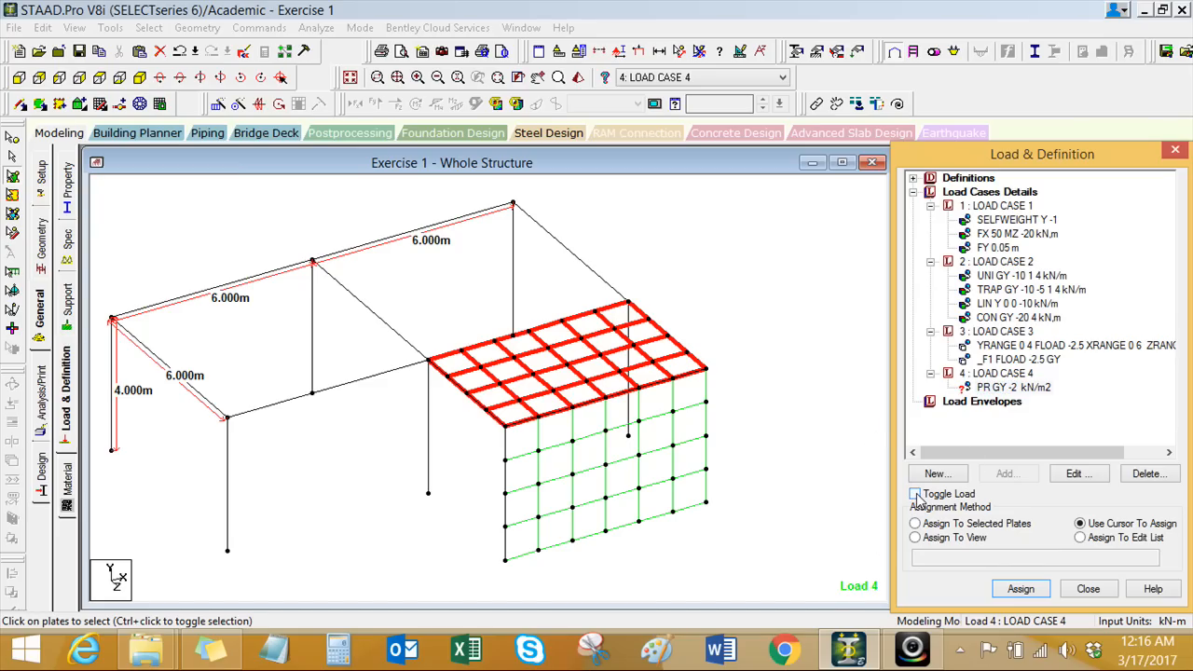
pyautogui.click(916, 524)
pyautogui.click(1020, 588)
pyautogui.click(1058, 423)
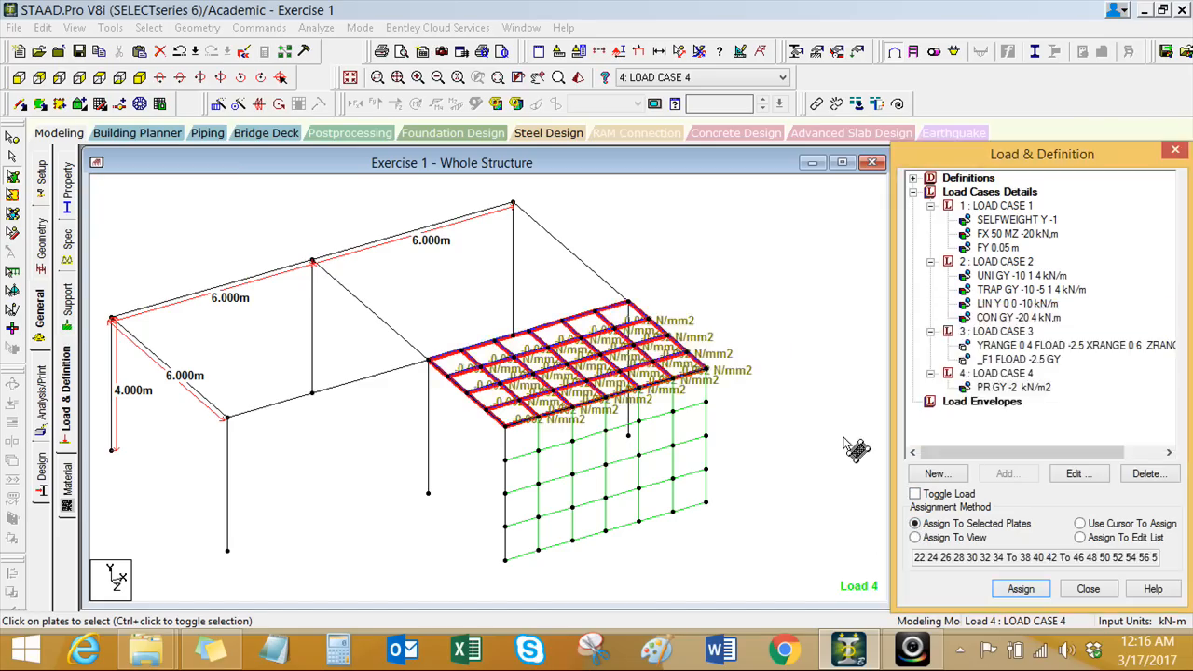
# Step: Review the definition of load case 4's plate pressure load and inspect its labels on the roof plates
pyautogui.doubleClick(1006, 388)
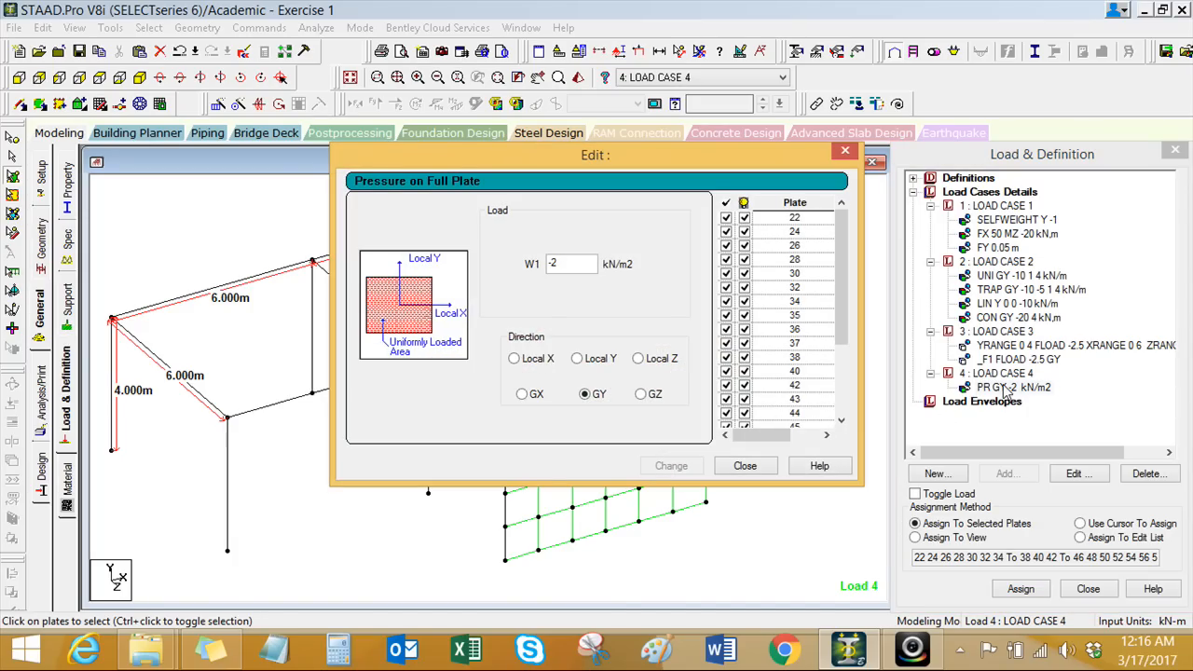
pyautogui.click(763, 468)
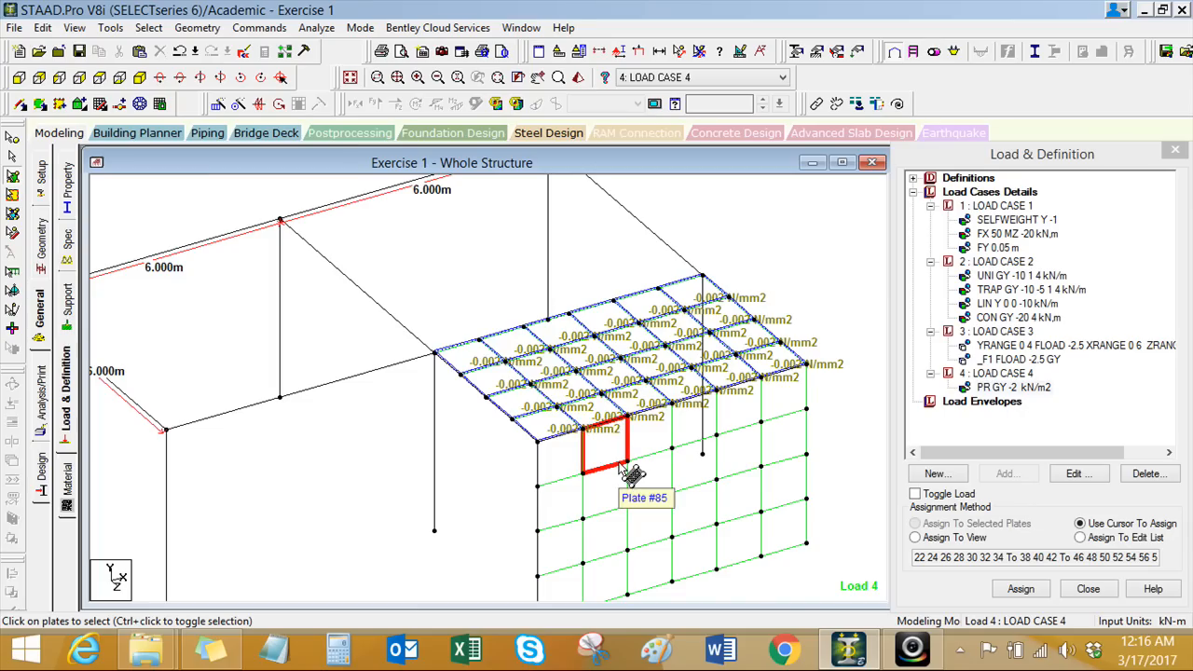
pyautogui.scroll(-1, 458, 460)
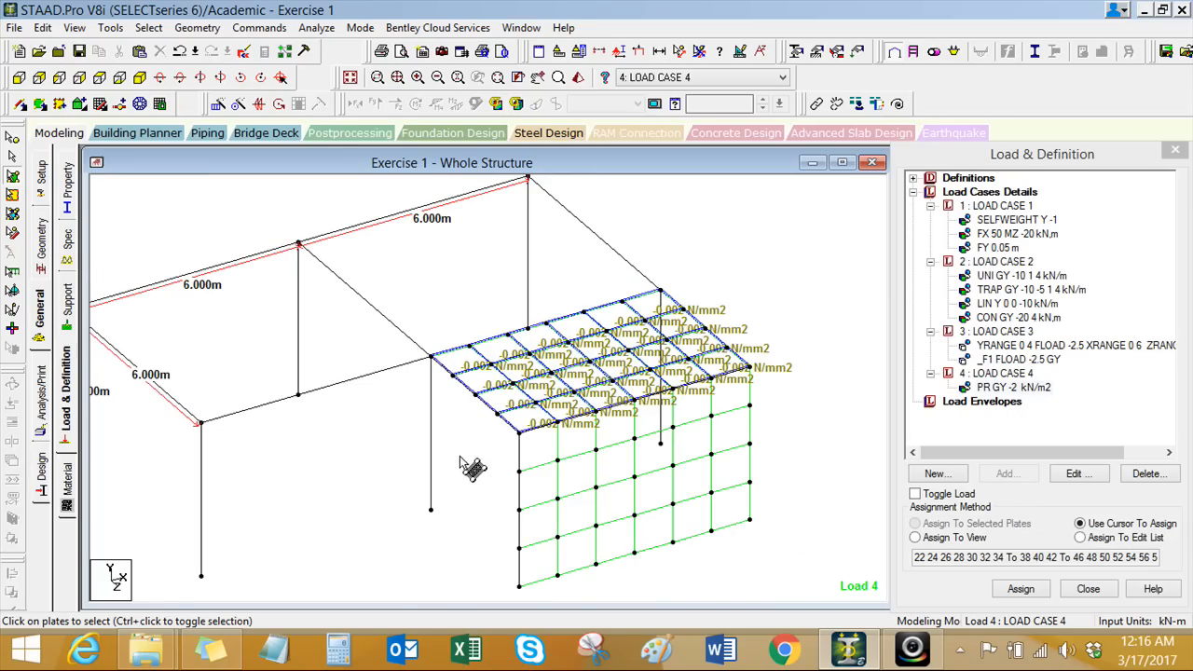
pyautogui.scroll(1, 630, 415)
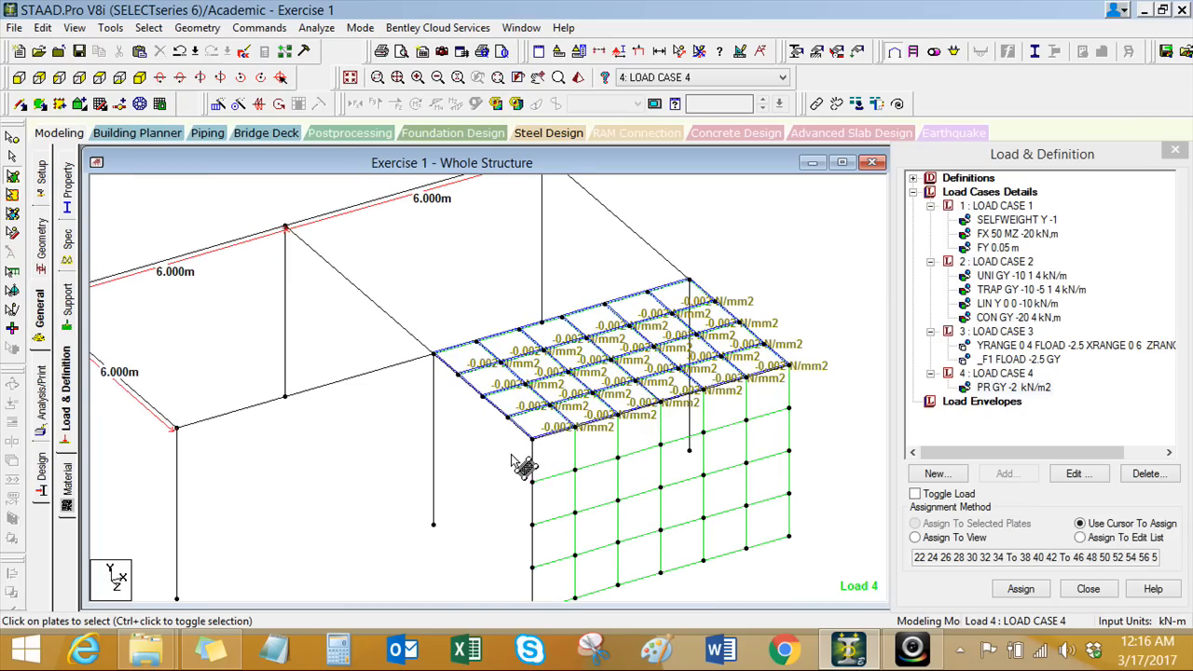
pyautogui.hscroll(1, 557, 439)
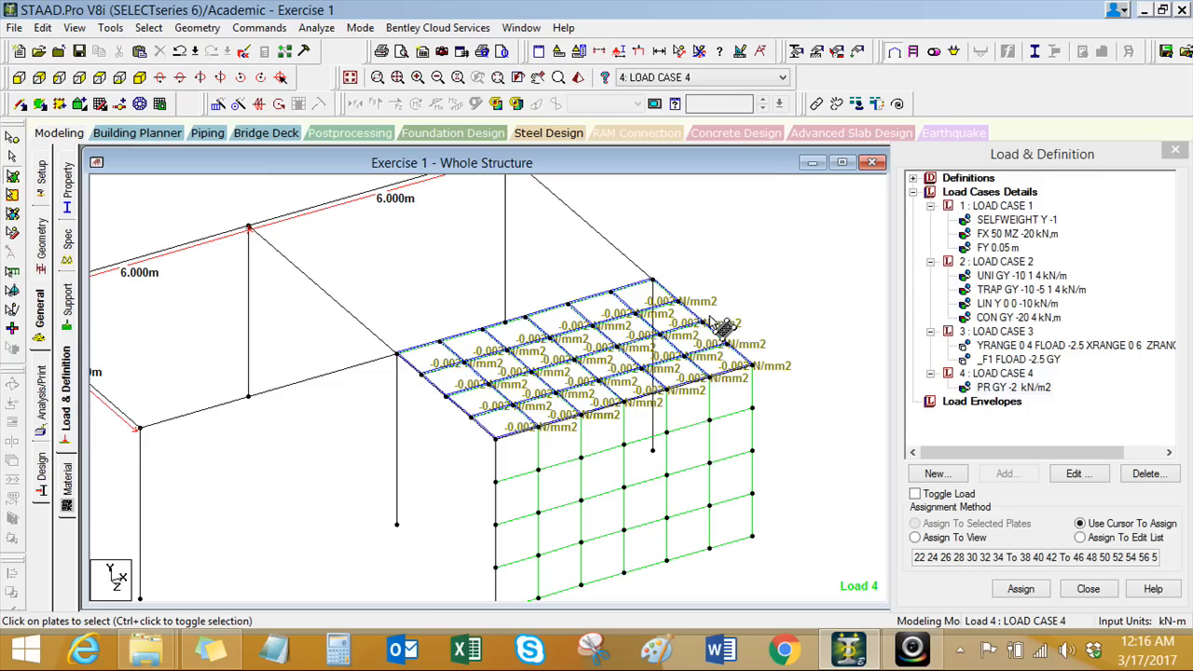
pyautogui.scroll(-5, 704, 329)
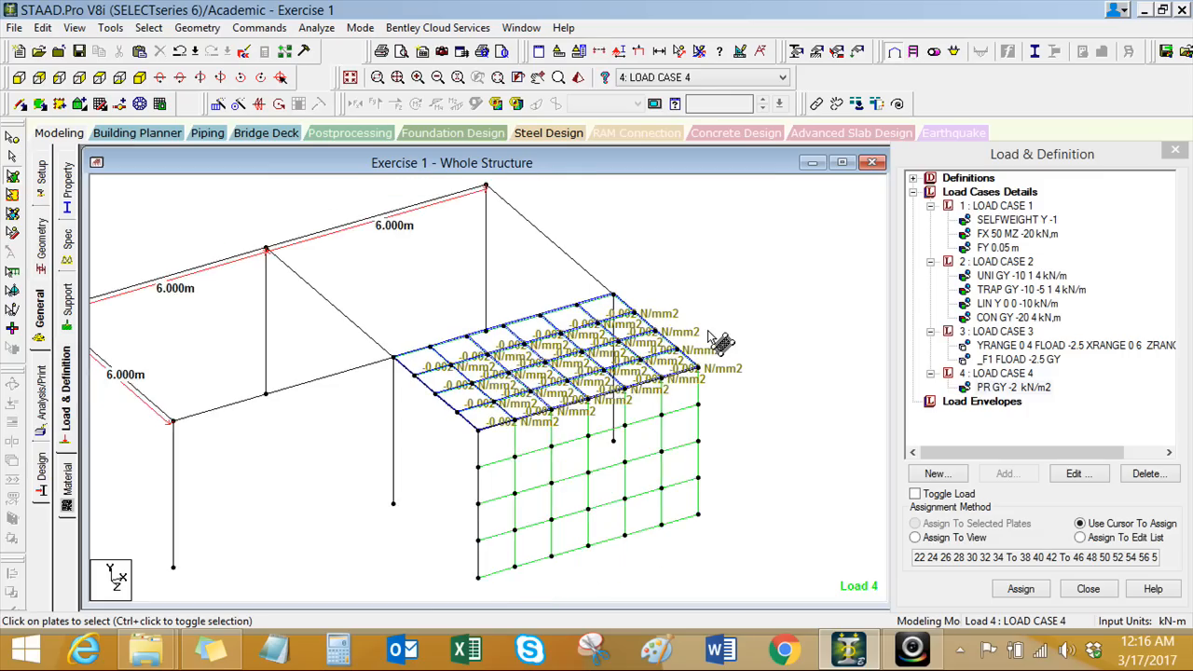
pyautogui.moveTo(704, 324); pyautogui.dragTo(798, 313, button='middle')
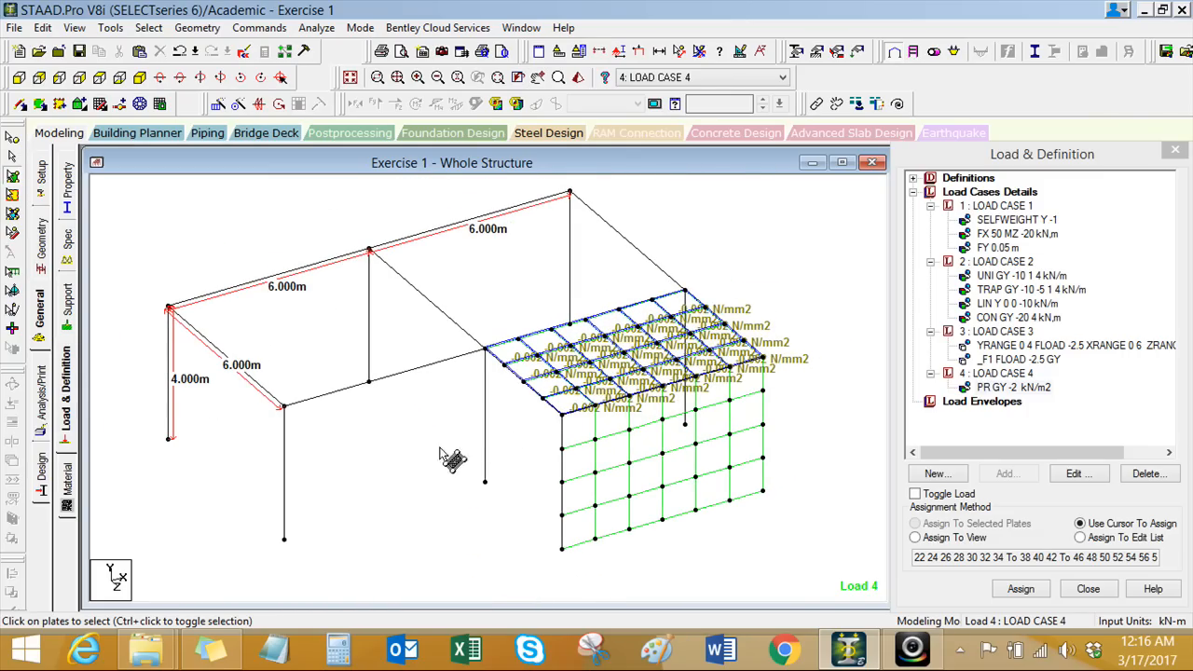
pyautogui.moveTo(413, 461); pyautogui.dragTo(405, 465, button='middle')
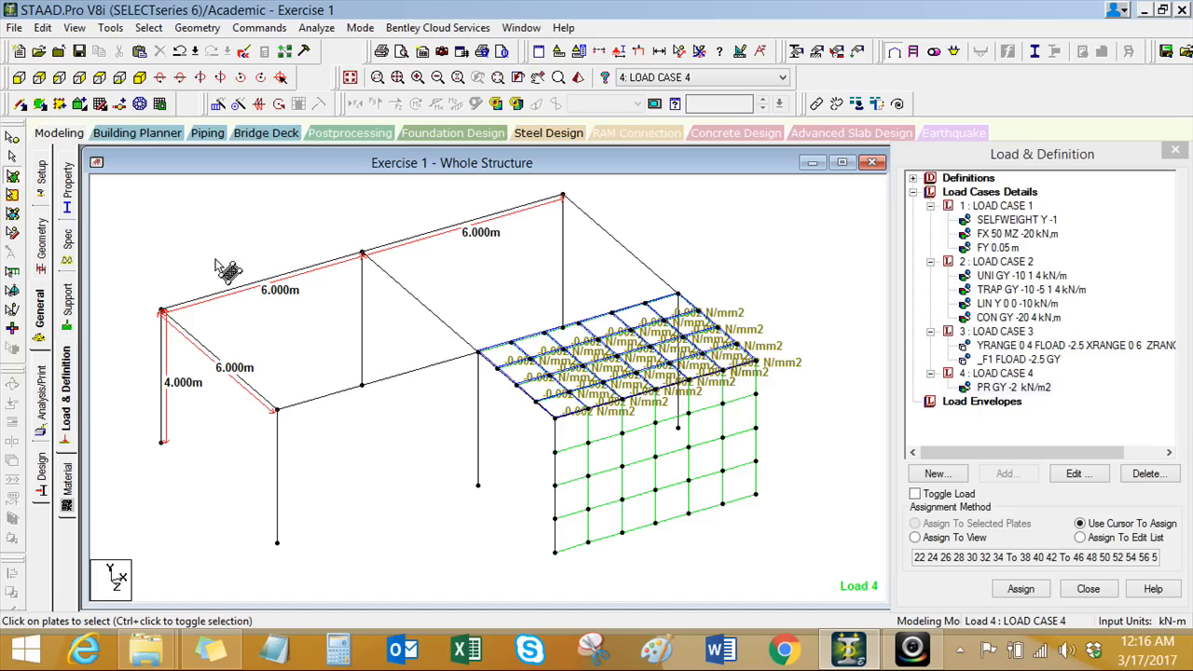
# Step: Set the display unit for stress to kN/m² in the force units options and apply it
pyautogui.click(110, 27)
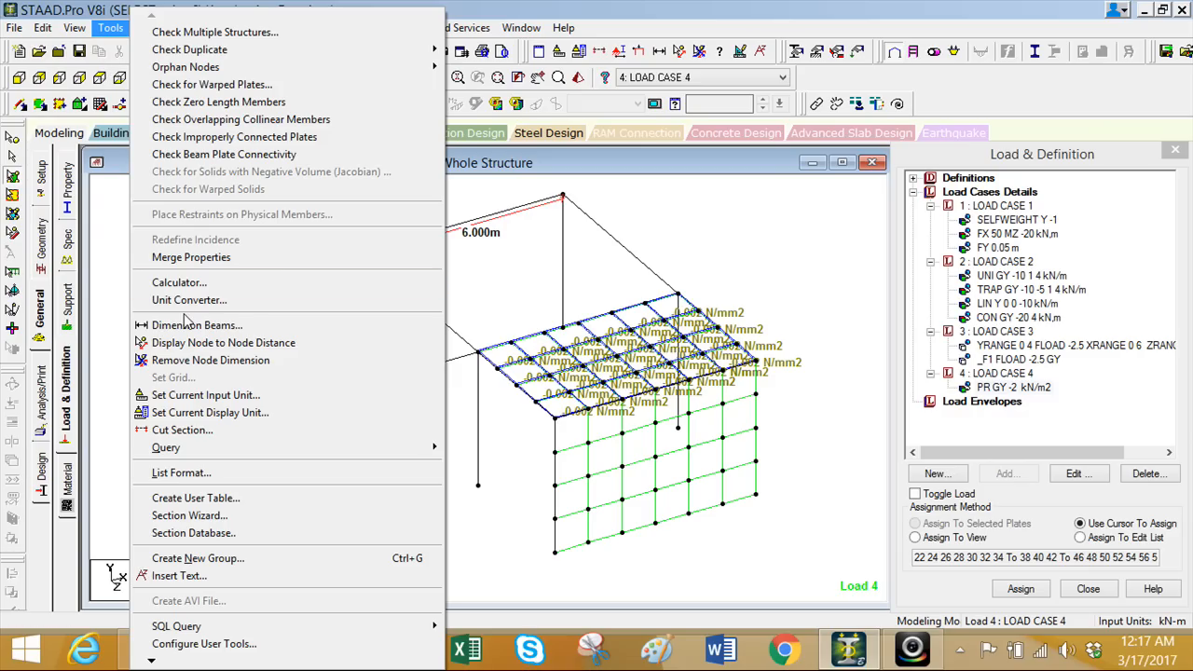
pyautogui.click(203, 398)
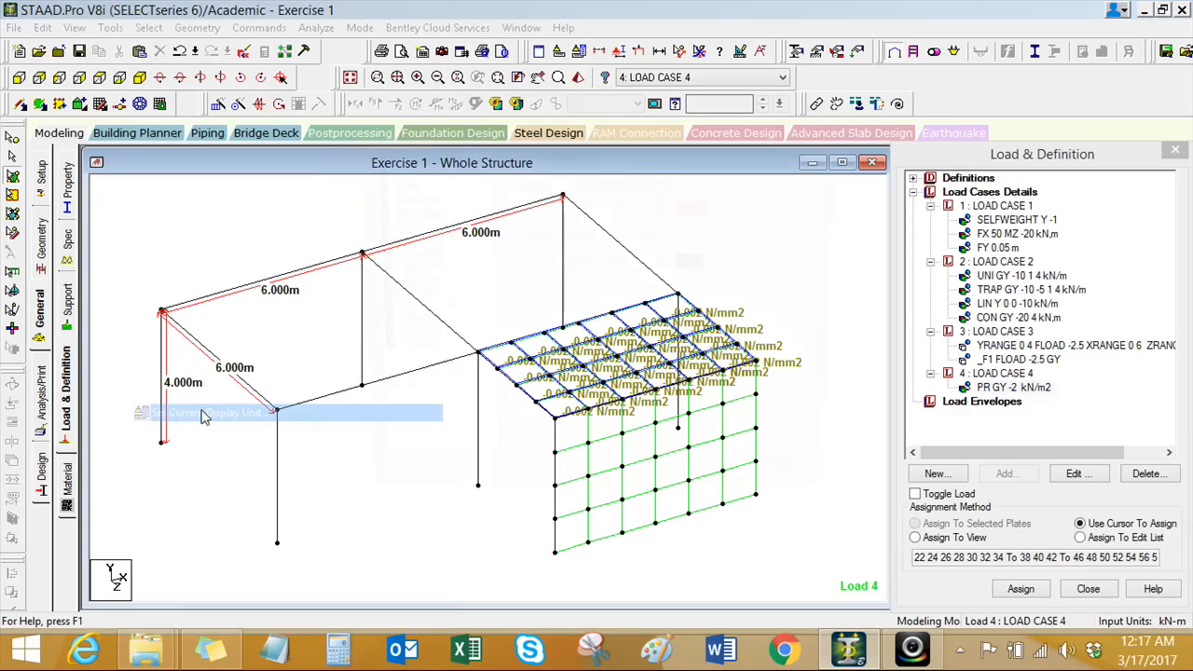
pyautogui.moveTo(515, 134); pyautogui.dragTo(265, 99)
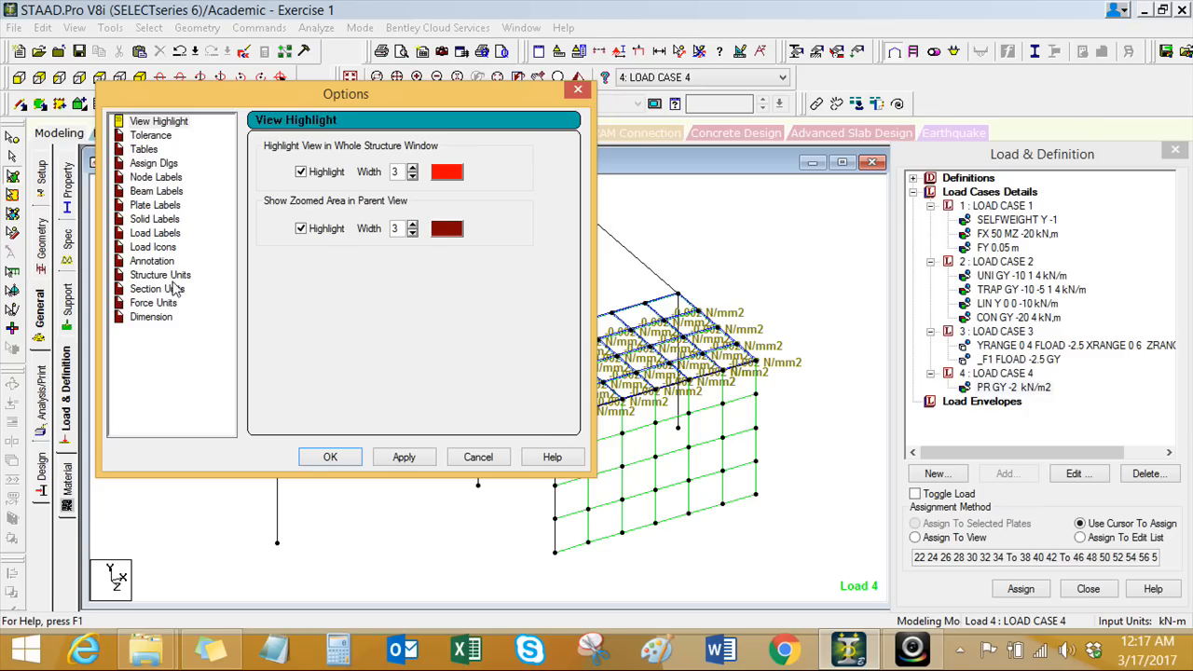
pyautogui.click(177, 275)
pyautogui.click(161, 304)
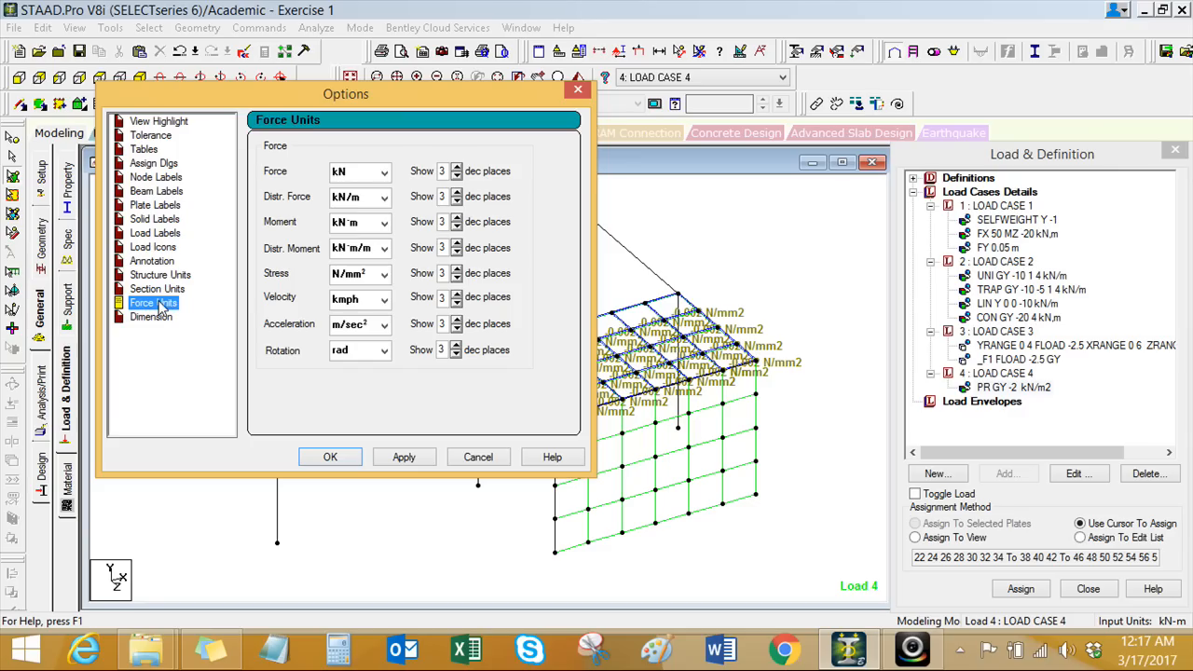
pyautogui.click(383, 274)
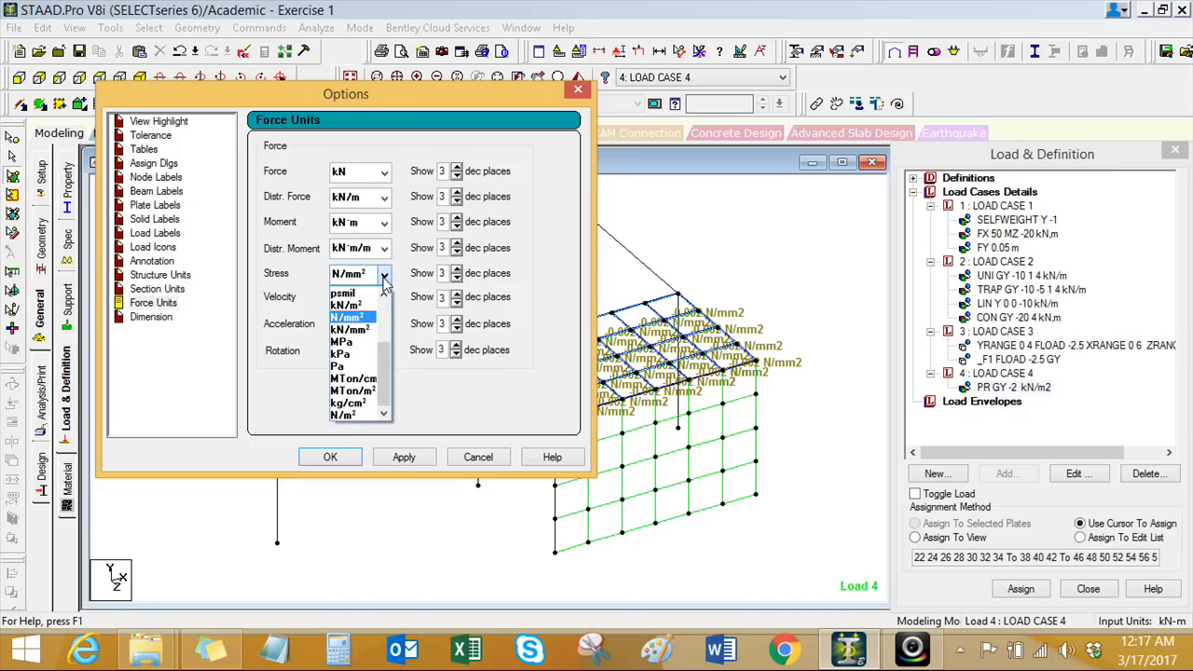
pyautogui.moveTo(383, 362); pyautogui.dragTo(395, 339)
pyautogui.click(346, 366)
pyautogui.click(404, 457)
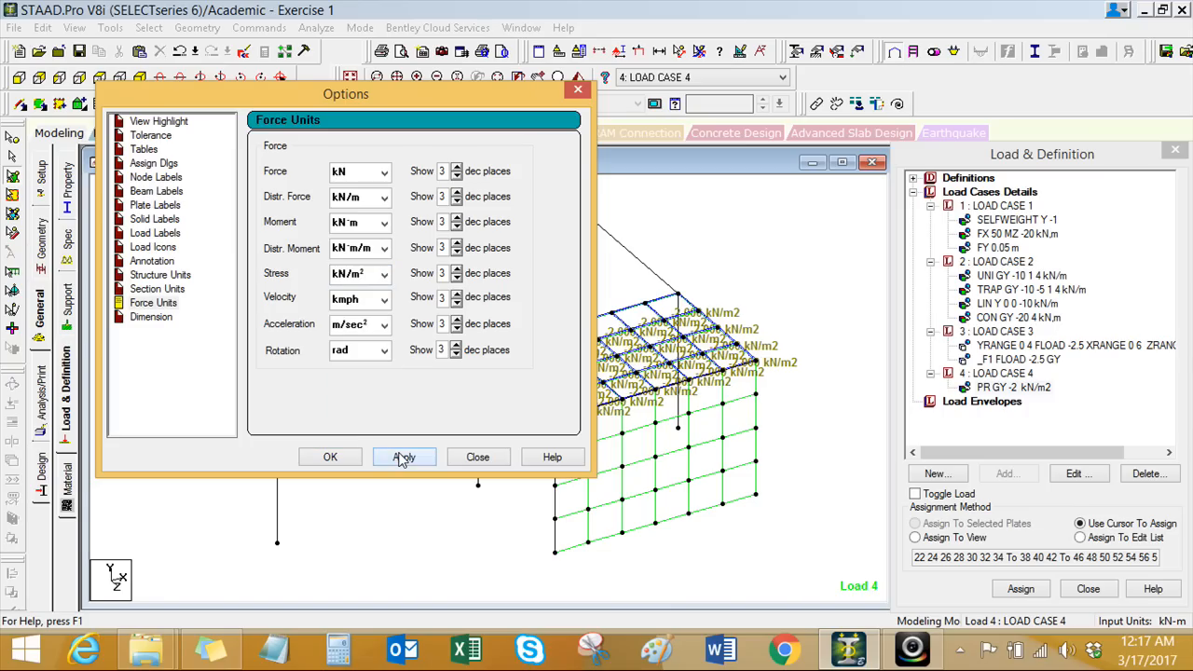
pyautogui.click(332, 456)
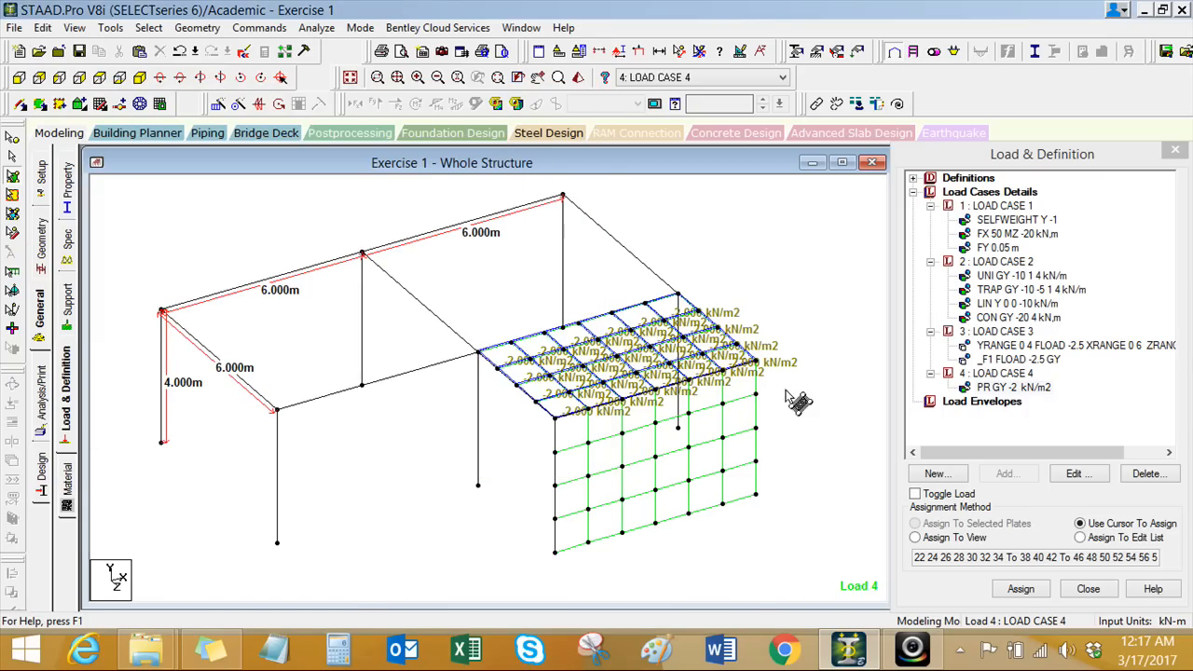
# Step: Set the pressure load display scale to 2 kN/m² per m in the diagram settings, with changes applied immediately
pyautogui.scroll(1, 822, 389)
pyautogui.scroll(1, 766, 407)
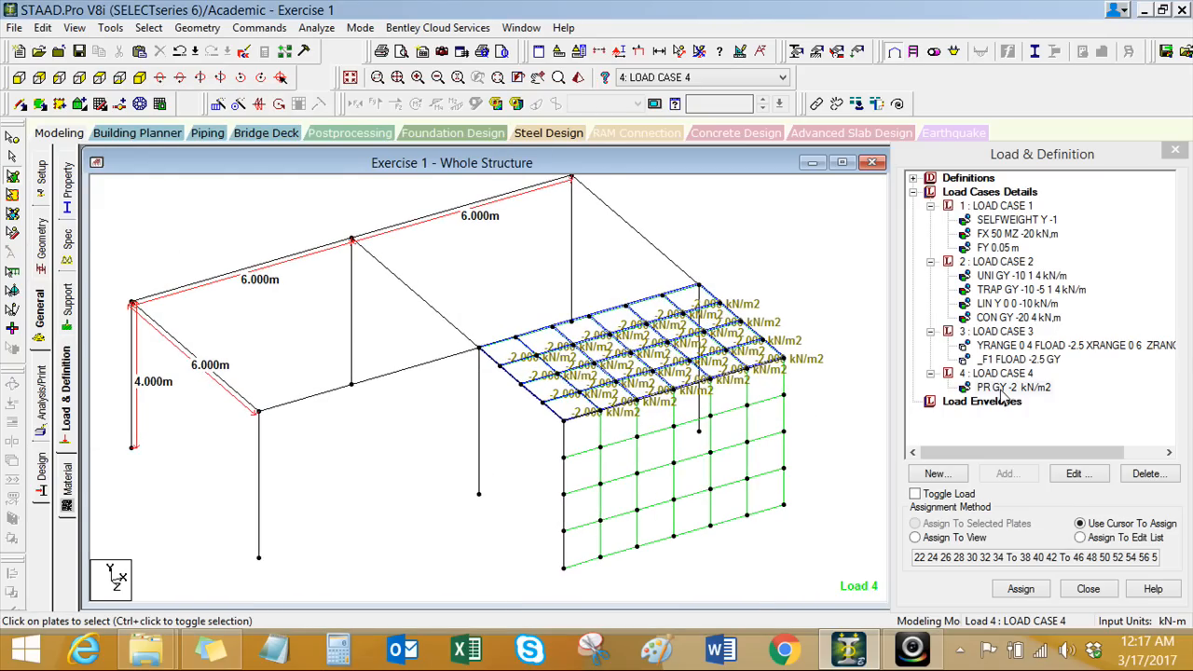
pyautogui.scroll(-1, 550, 375)
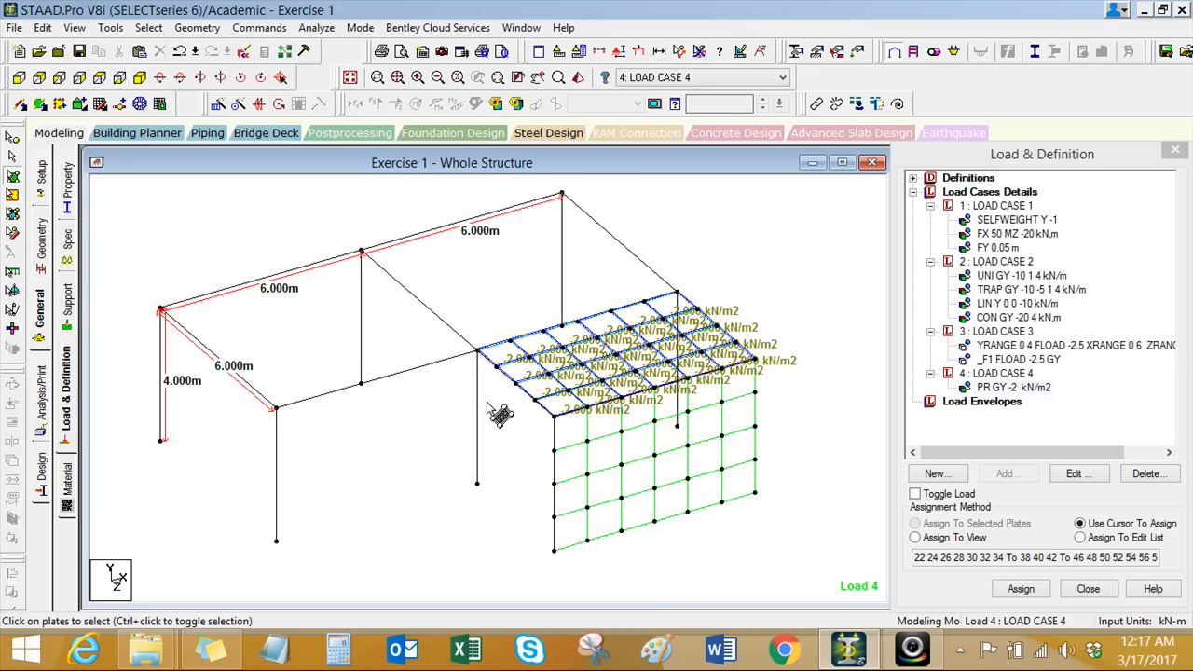
pyautogui.scroll(4, 494, 392)
pyautogui.scroll(-3, 497, 343)
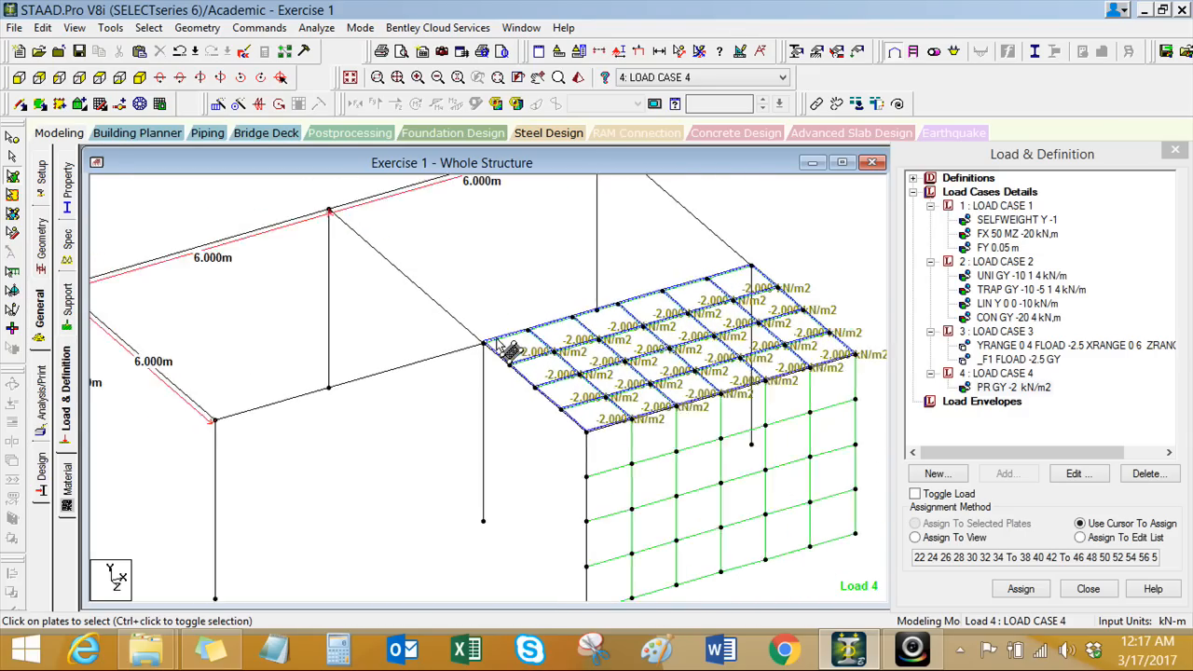
pyautogui.scroll(-4, 491, 311)
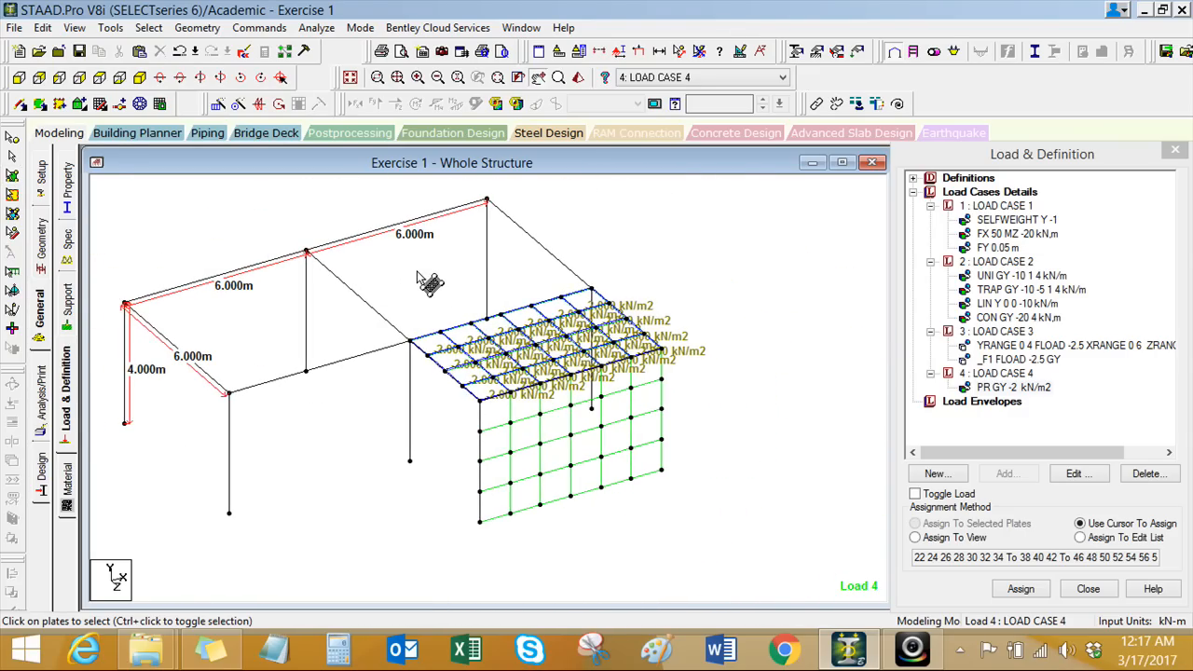
pyautogui.rightClick(418, 276)
pyautogui.click(457, 495)
pyautogui.click(669, 91)
pyautogui.click(691, 121)
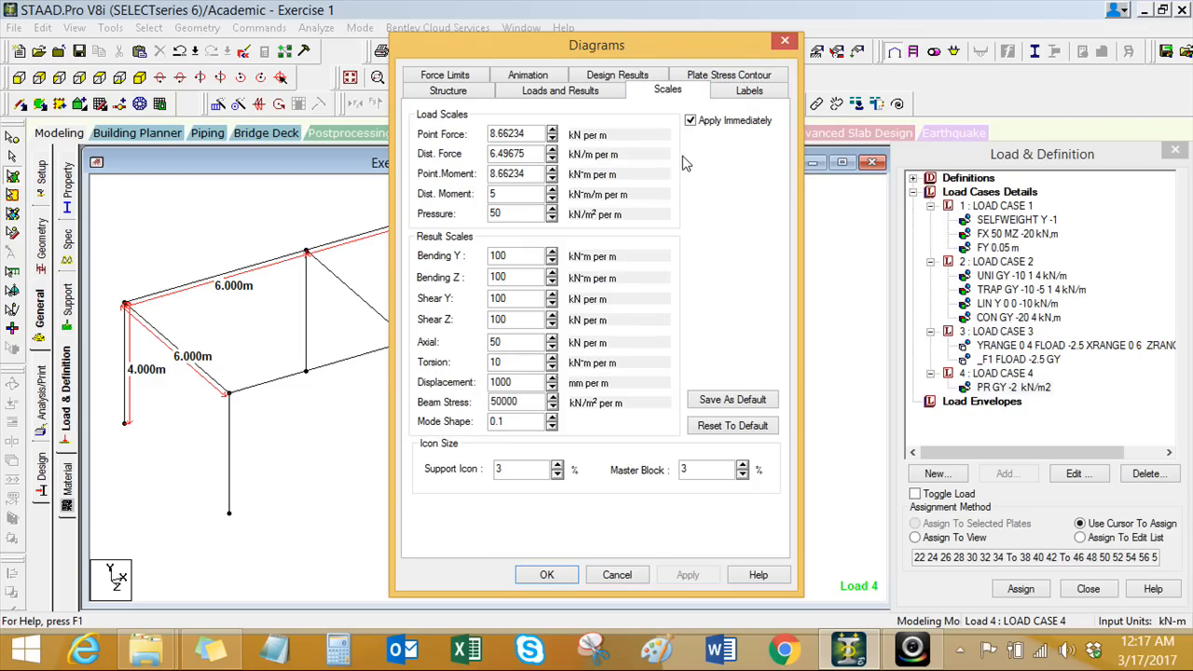
pyautogui.moveTo(540, 55); pyautogui.dragTo(850, 63)
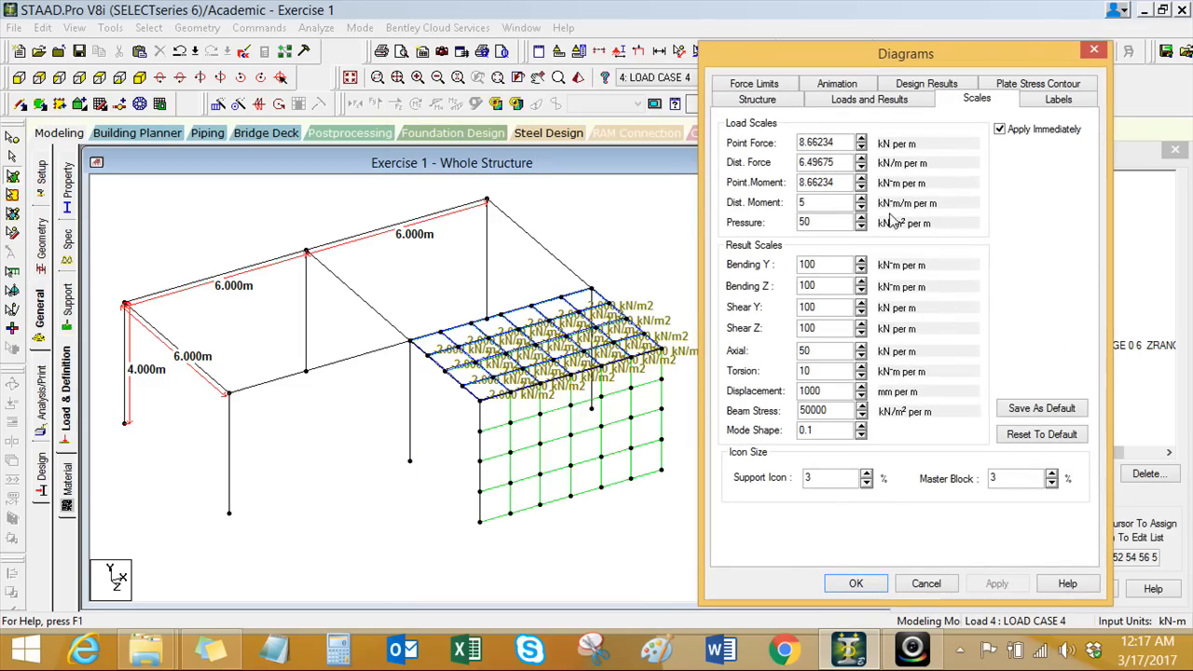
pyautogui.click(862, 231)
pyautogui.click(862, 231)
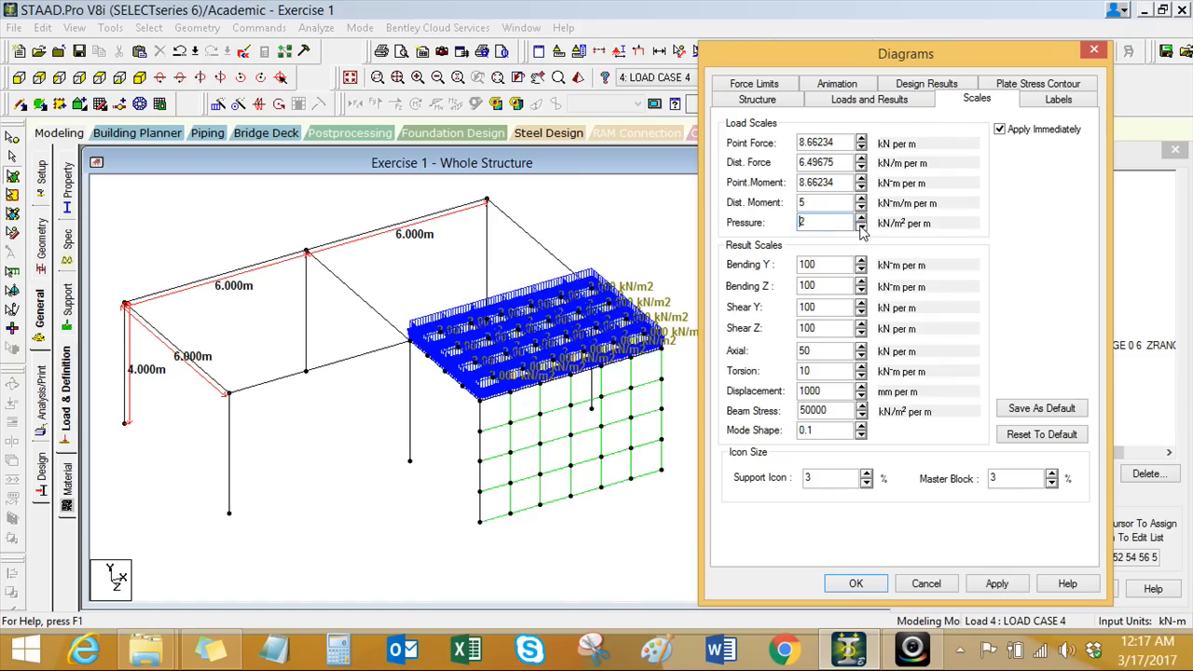
pyautogui.click(862, 230)
pyautogui.click(862, 219)
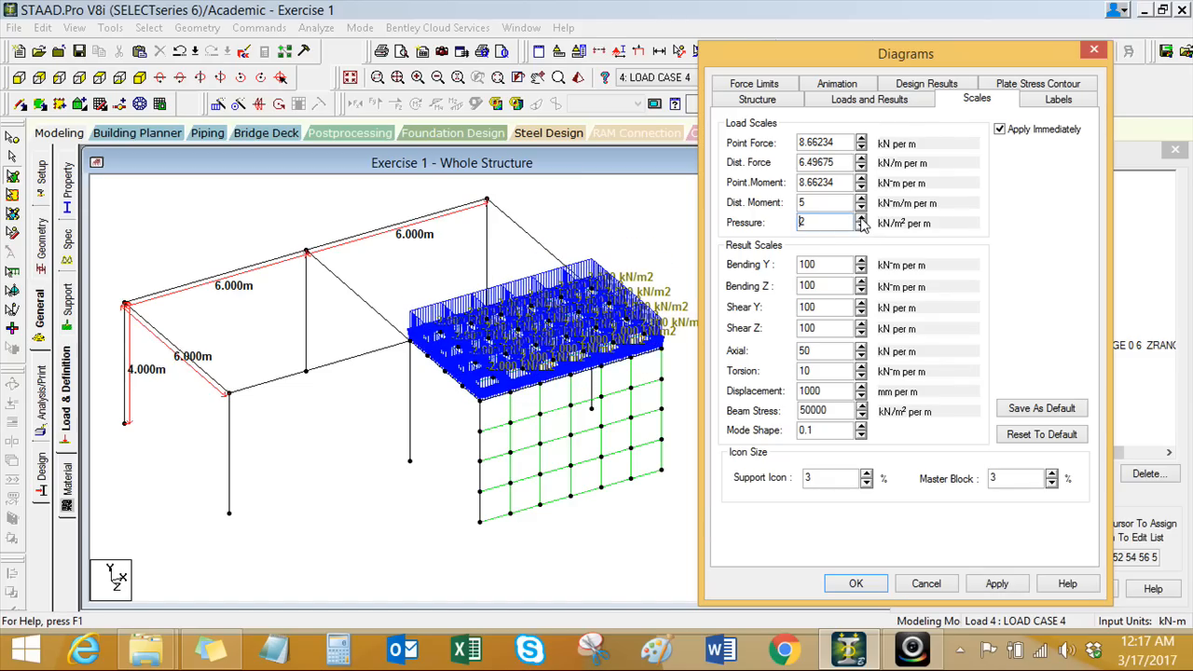
pyautogui.click(858, 584)
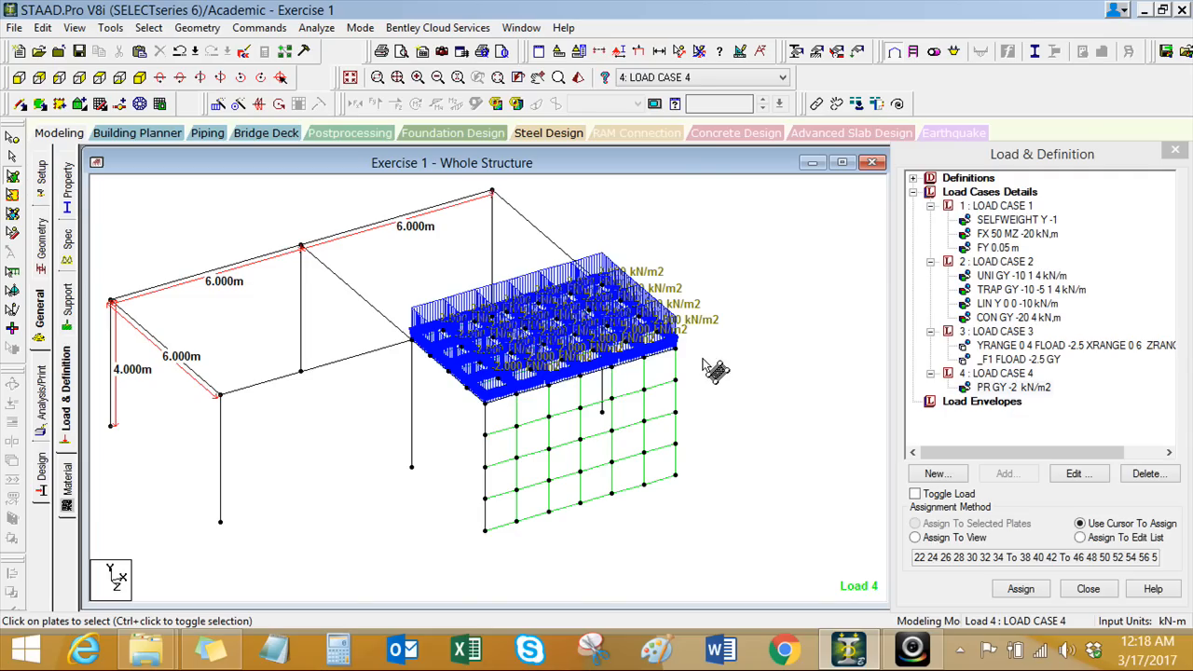
# Step: Select all plates of the vertical wall mesh below the roof plates, adding them one at a time
pyautogui.click(549, 540)
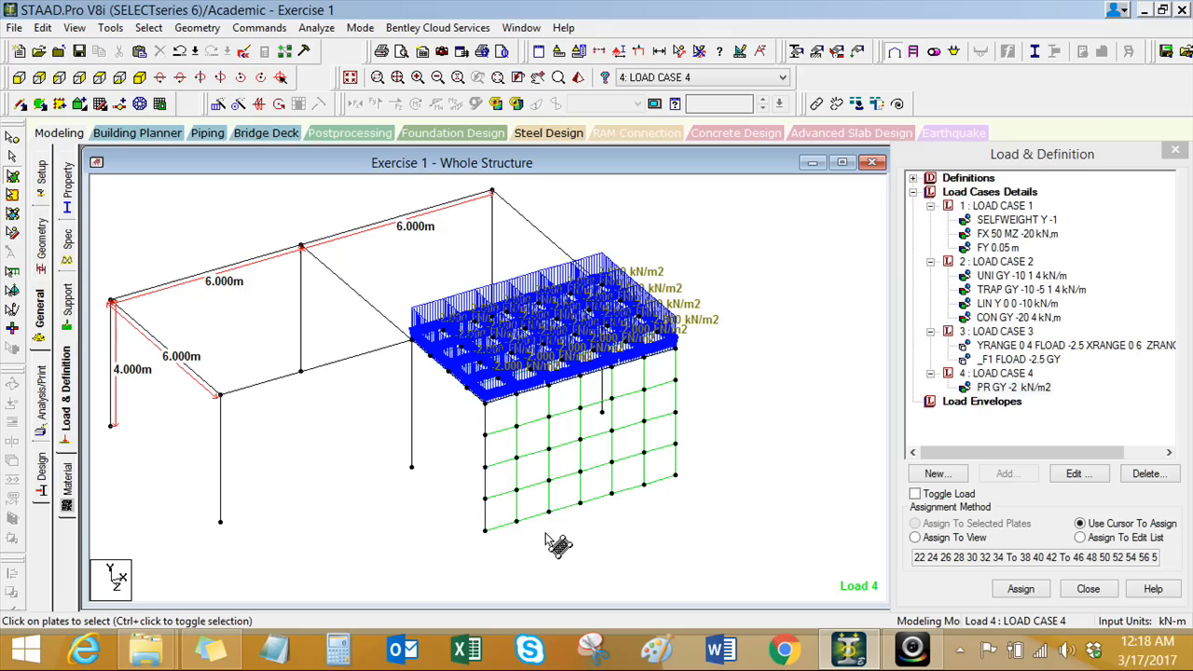
pyautogui.click(500, 519)
pyautogui.click(544, 511)
pyautogui.click(566, 503)
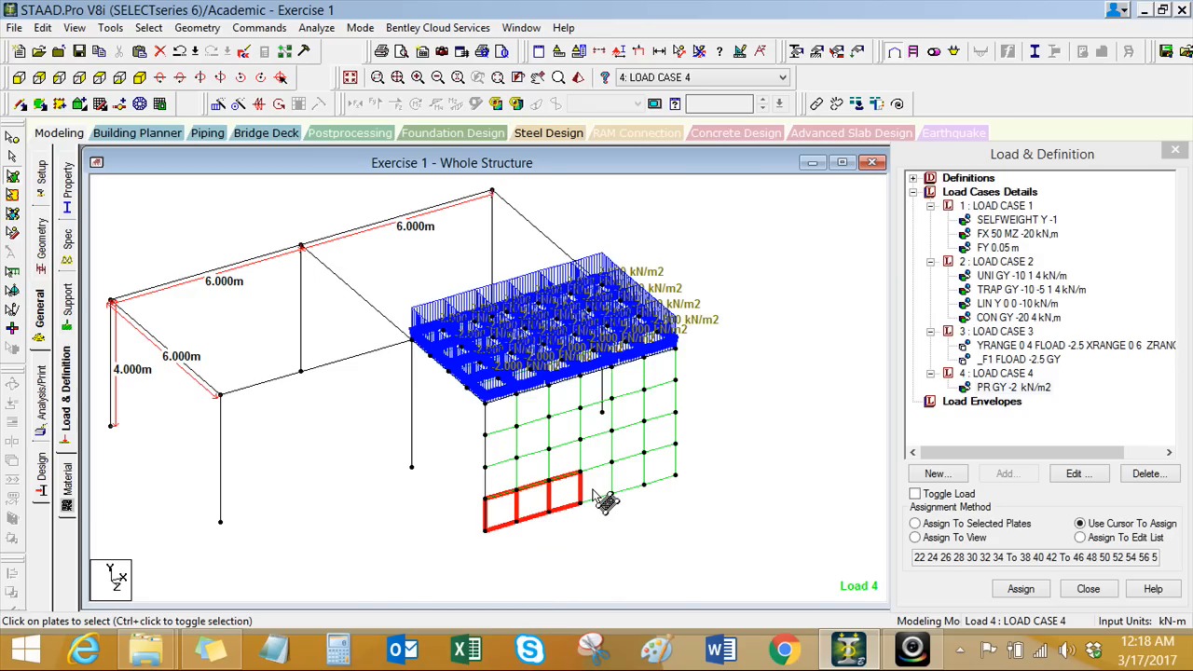
pyautogui.click(600, 496)
pyautogui.click(632, 477)
pyautogui.click(664, 466)
pyautogui.click(655, 436)
pyautogui.click(623, 446)
pyautogui.click(598, 451)
pyautogui.click(564, 459)
pyautogui.click(533, 469)
pyautogui.click(496, 477)
pyautogui.click(500, 435)
pyautogui.click(500, 415)
pyautogui.click(533, 408)
pyautogui.click(537, 438)
pyautogui.click(566, 433)
pyautogui.click(562, 406)
pyautogui.click(599, 425)
pyautogui.click(588, 397)
pyautogui.click(616, 378)
pyautogui.click(662, 410)
pyautogui.click(672, 380)
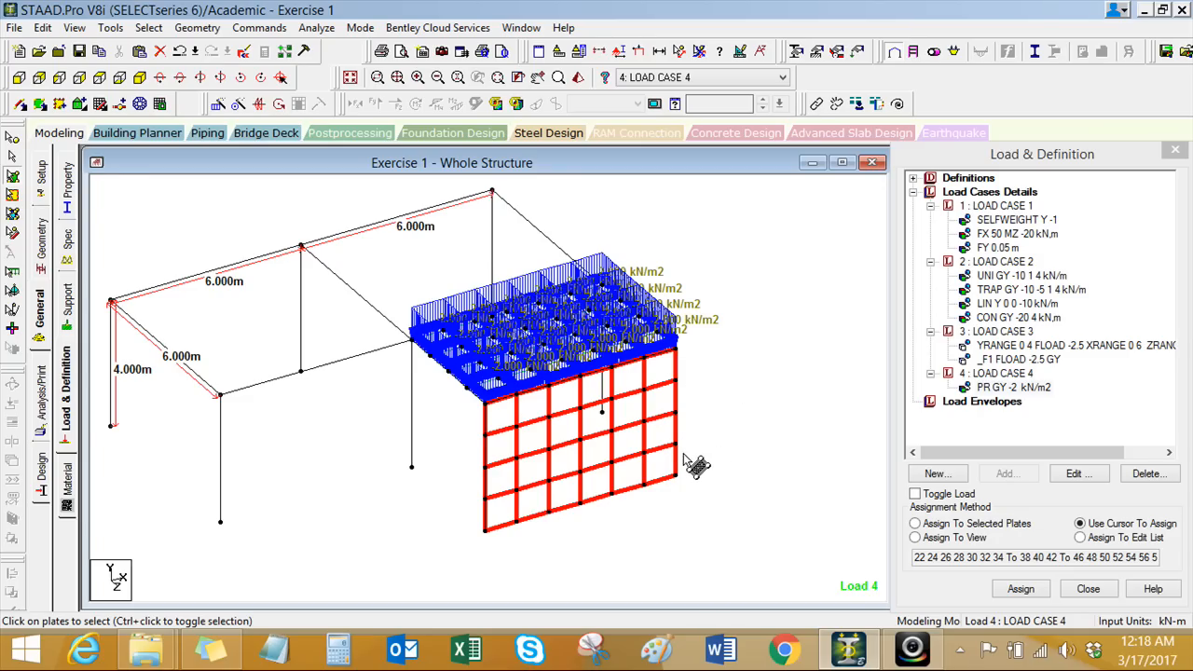
# Step: Examine the selected wall plates together with the roof pressure load from a slightly rotated view
pyautogui.moveTo(697, 445); pyautogui.dragTo(678, 451, button='middle')
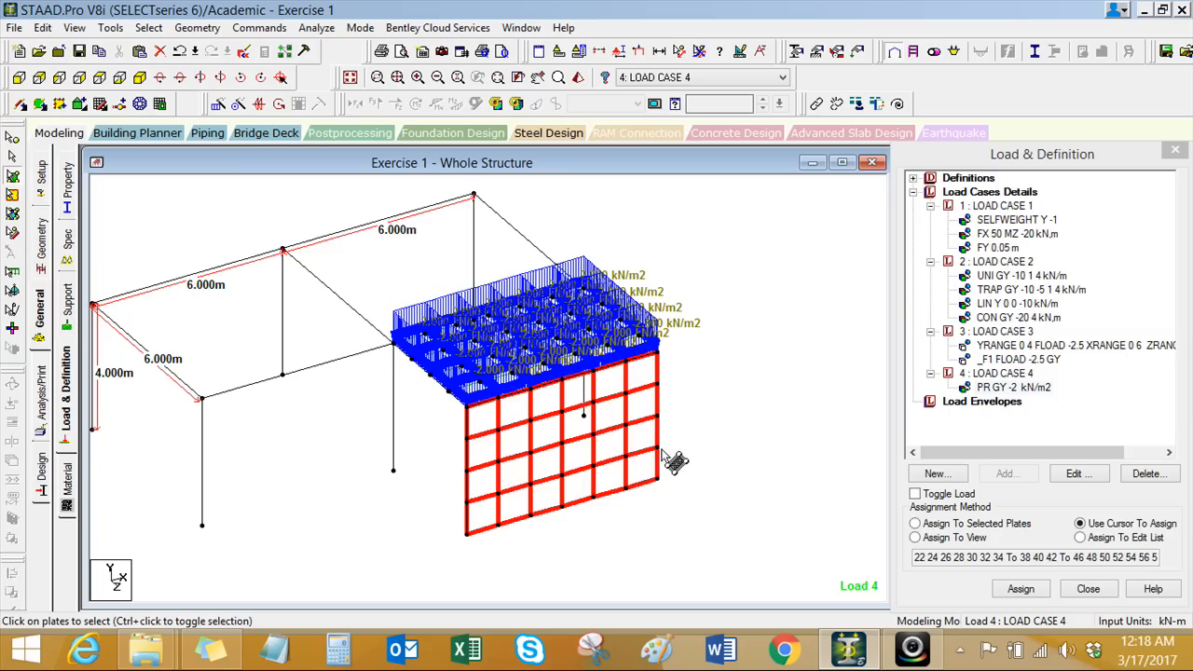
pyautogui.click(662, 449)
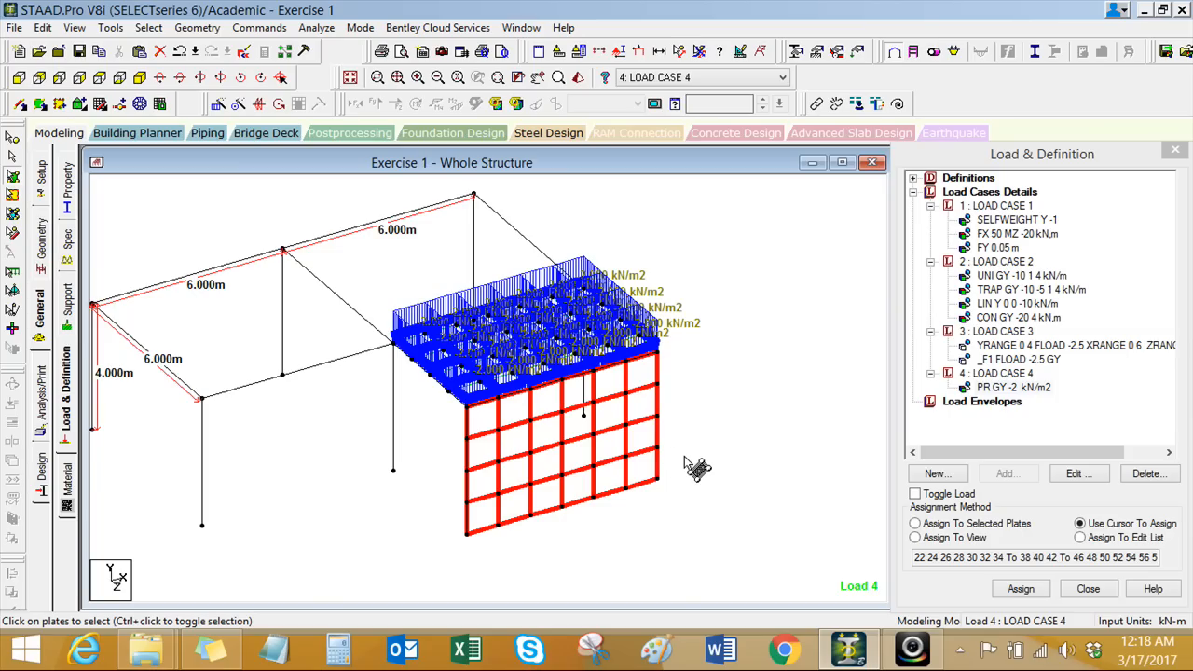
pyautogui.click(694, 464)
pyautogui.moveTo(697, 466); pyautogui.dragTo(684, 454)
pyautogui.press('Right')
pyautogui.press('Right')
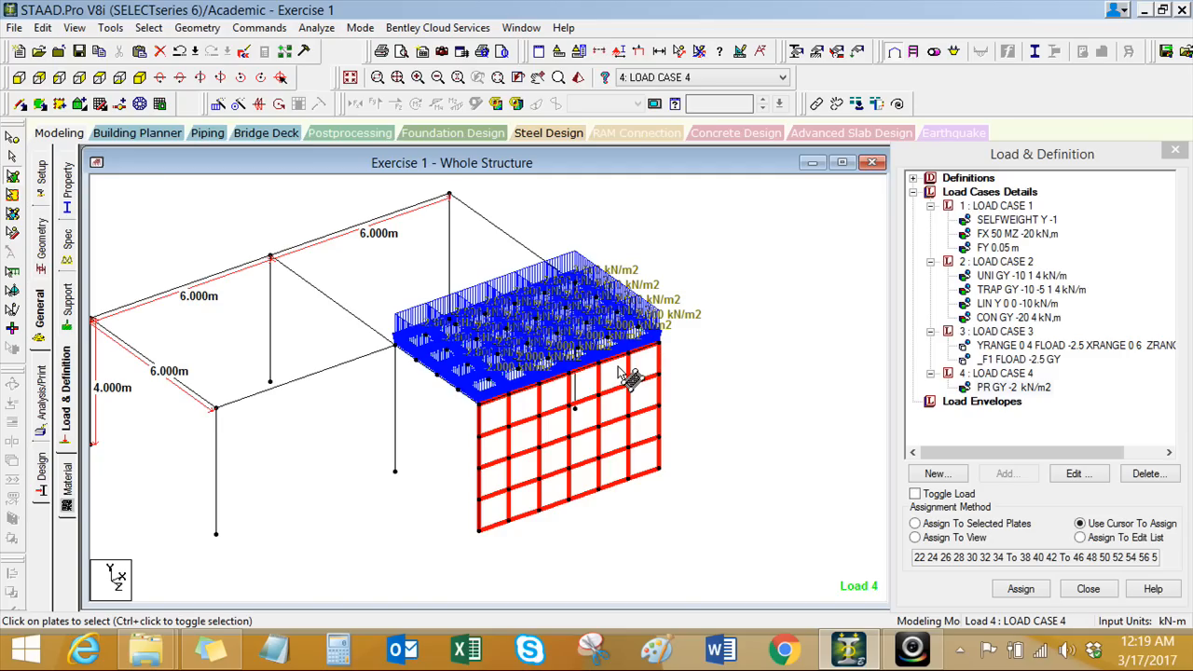
pyautogui.moveTo(662, 485); pyautogui.dragTo(647, 481, button='middle')
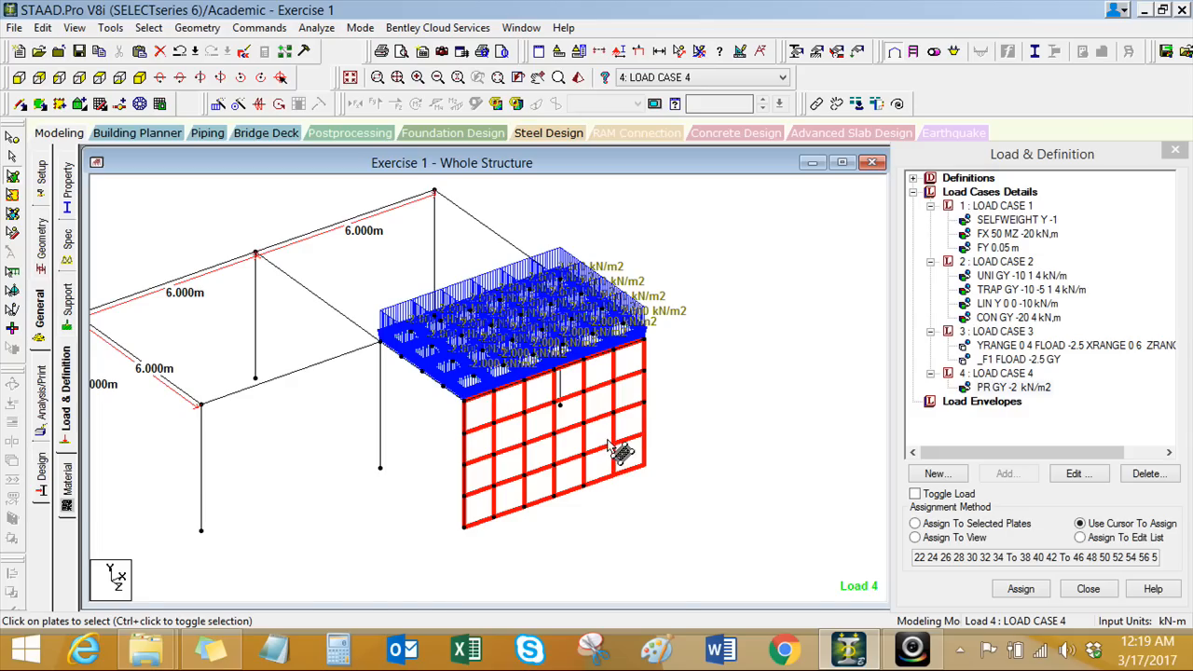
pyautogui.moveTo(658, 510); pyautogui.dragTo(652, 510, button='middle')
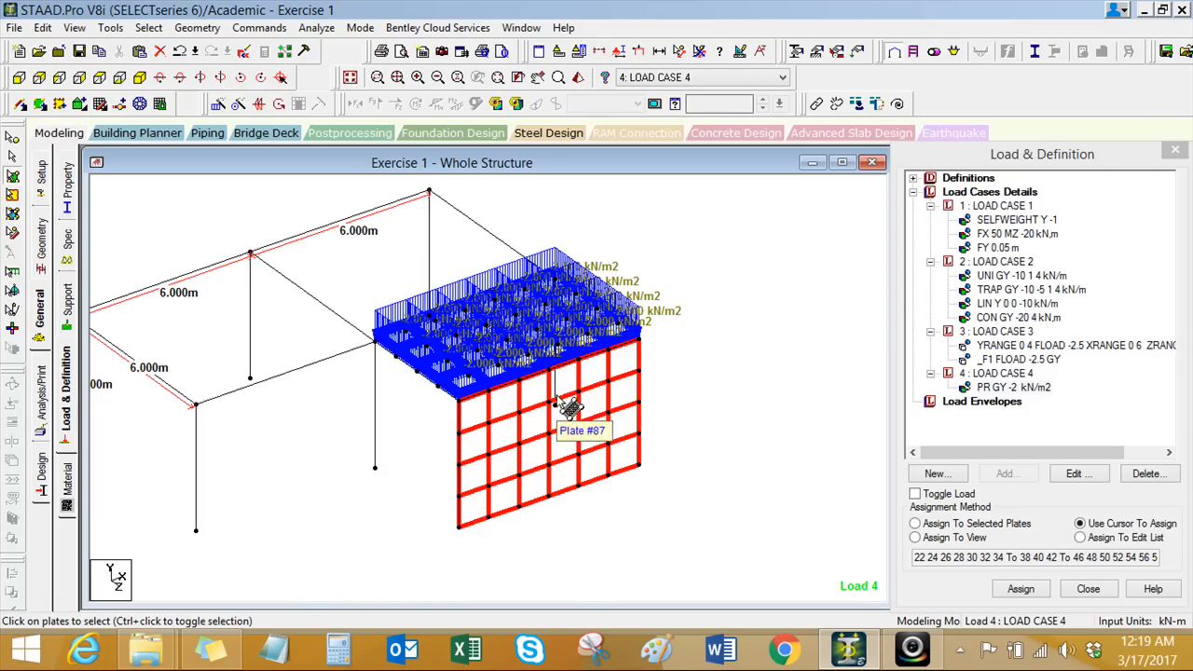
pyautogui.click(1007, 376)
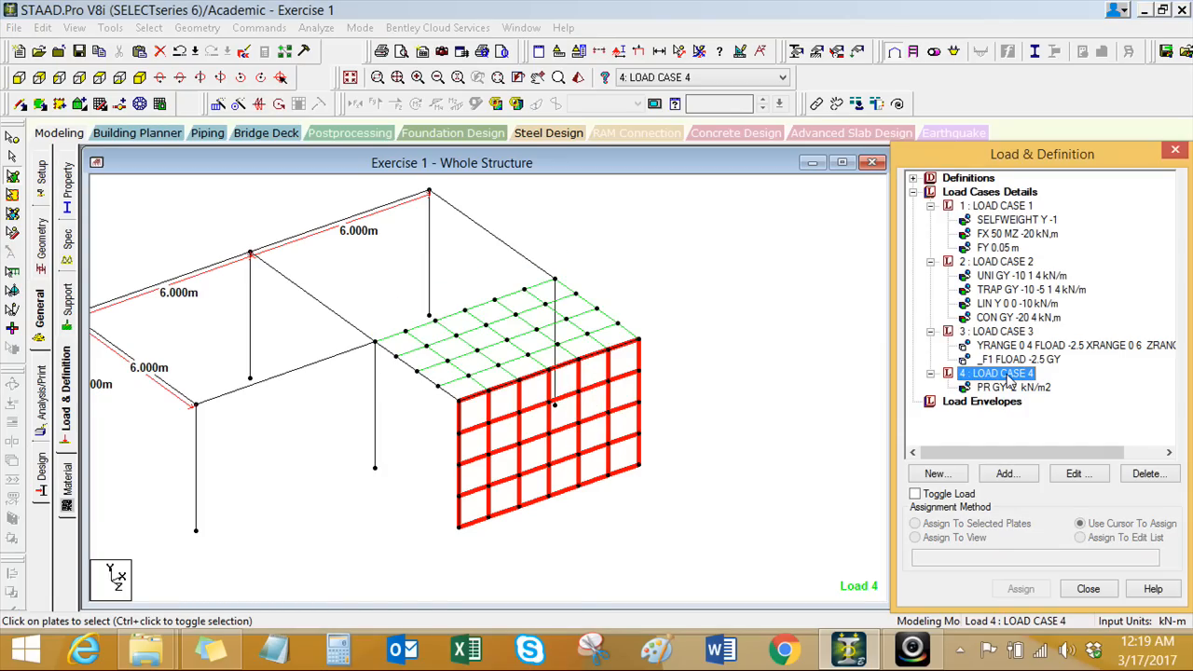
pyautogui.click(1006, 475)
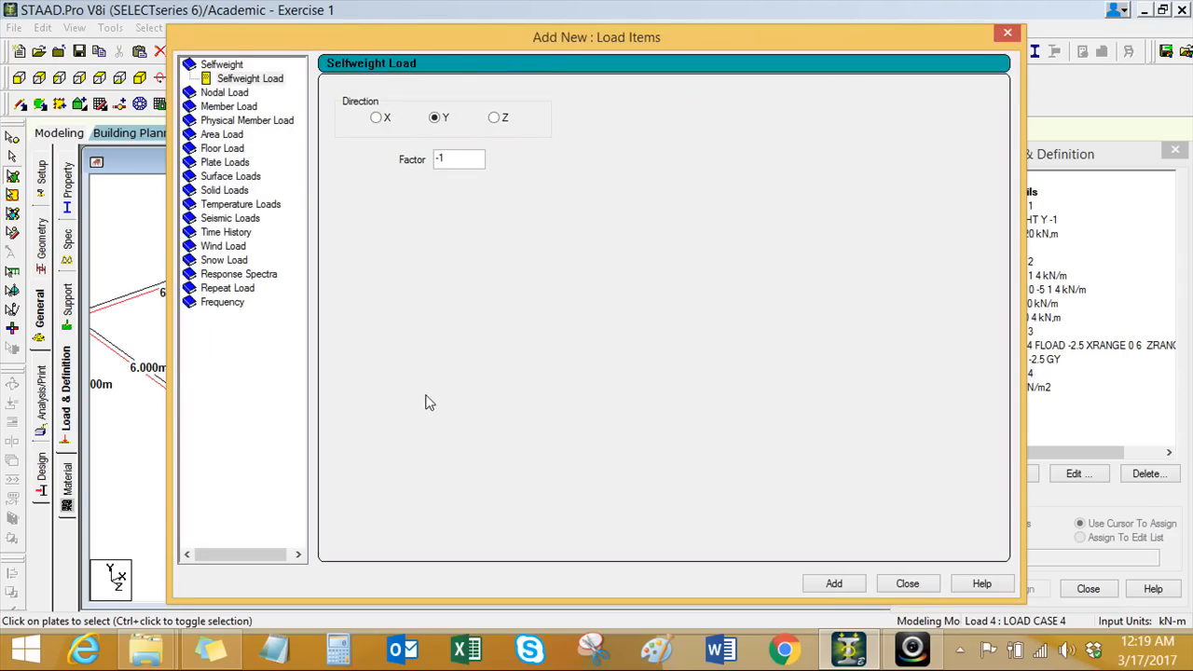
pyautogui.click(224, 162)
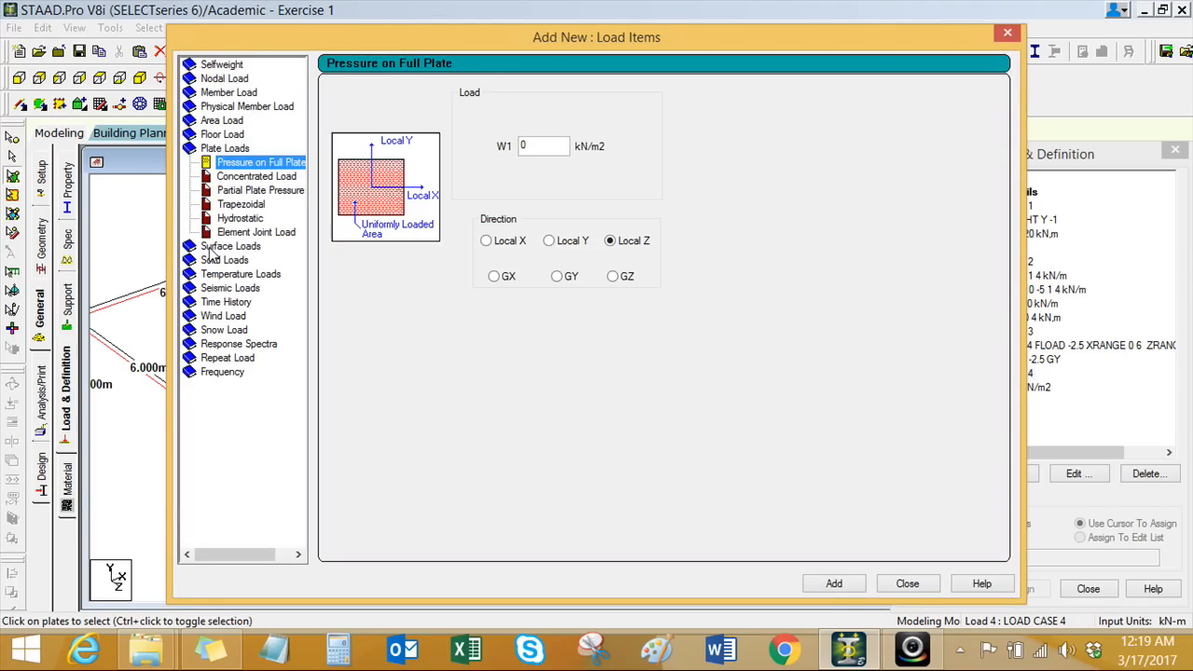
pyautogui.click(245, 222)
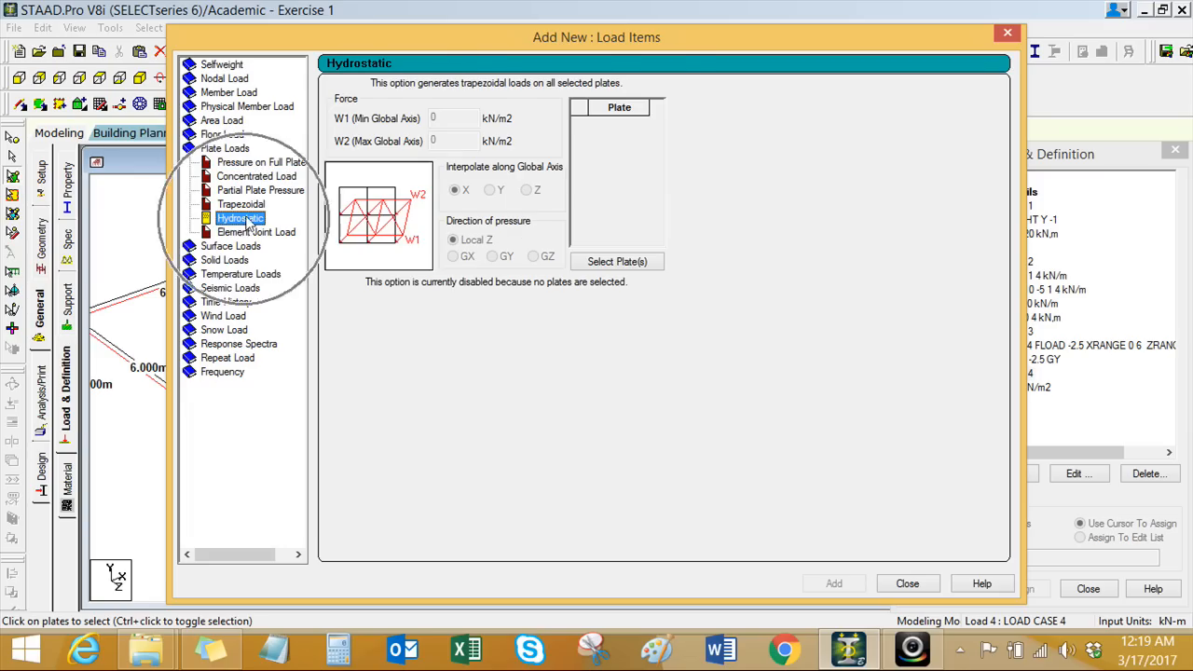
pyautogui.moveTo(476, 42); pyautogui.dragTo(813, 32)
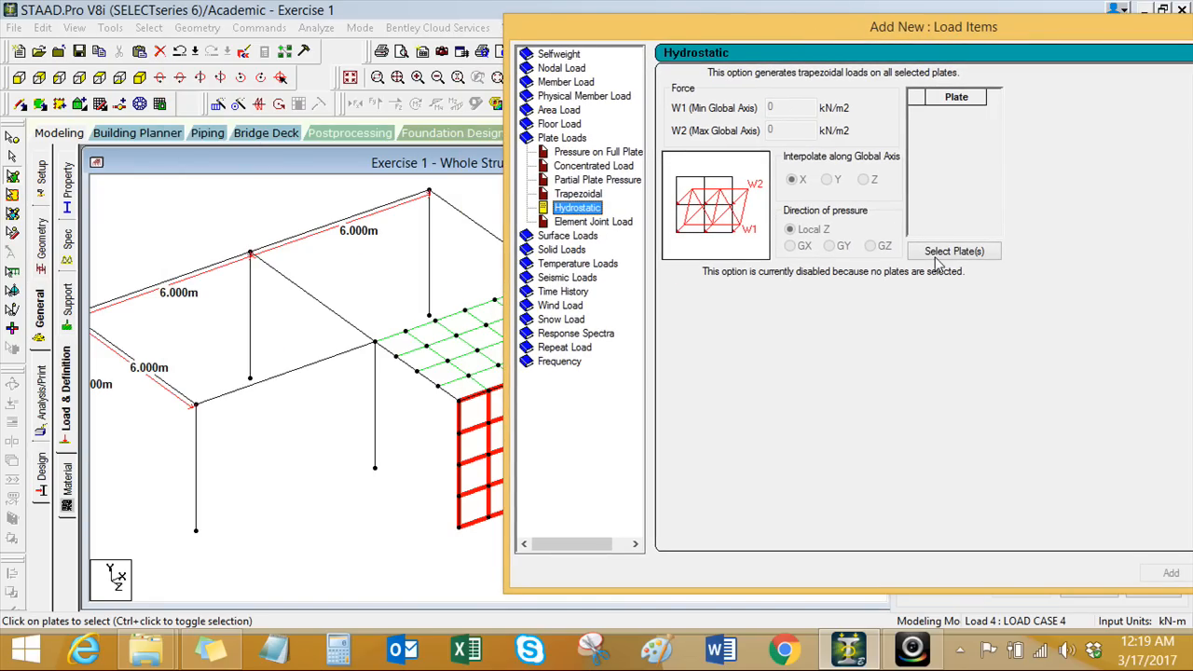
pyautogui.moveTo(918, 31); pyautogui.dragTo(528, 39)
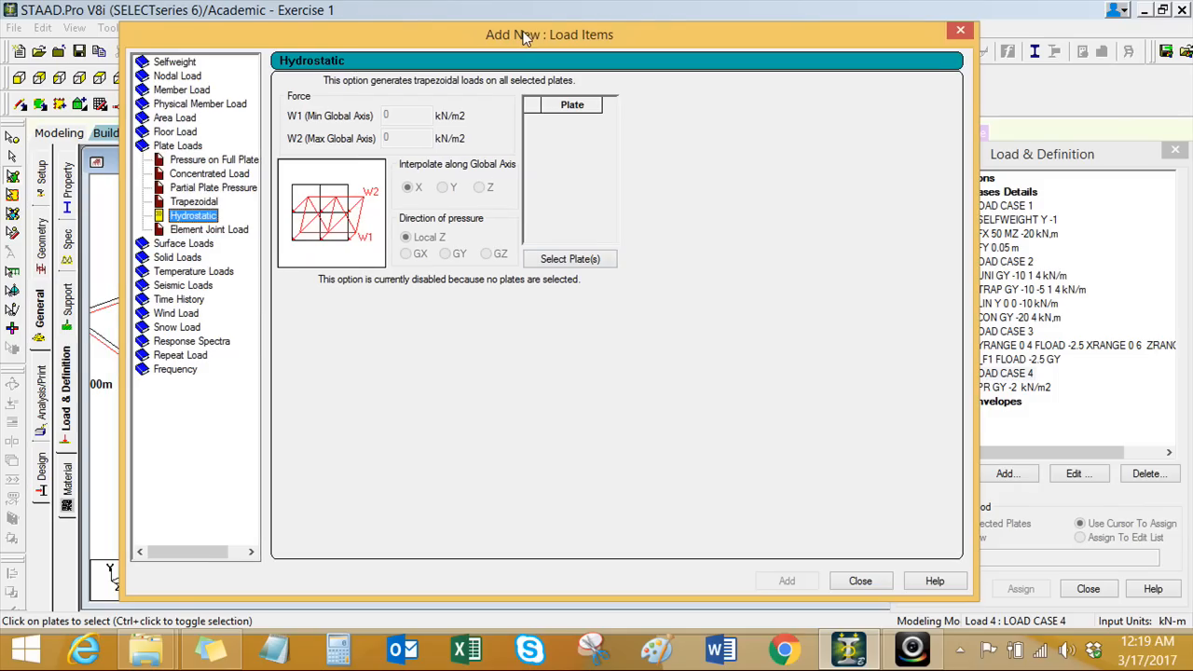
pyautogui.click(569, 260)
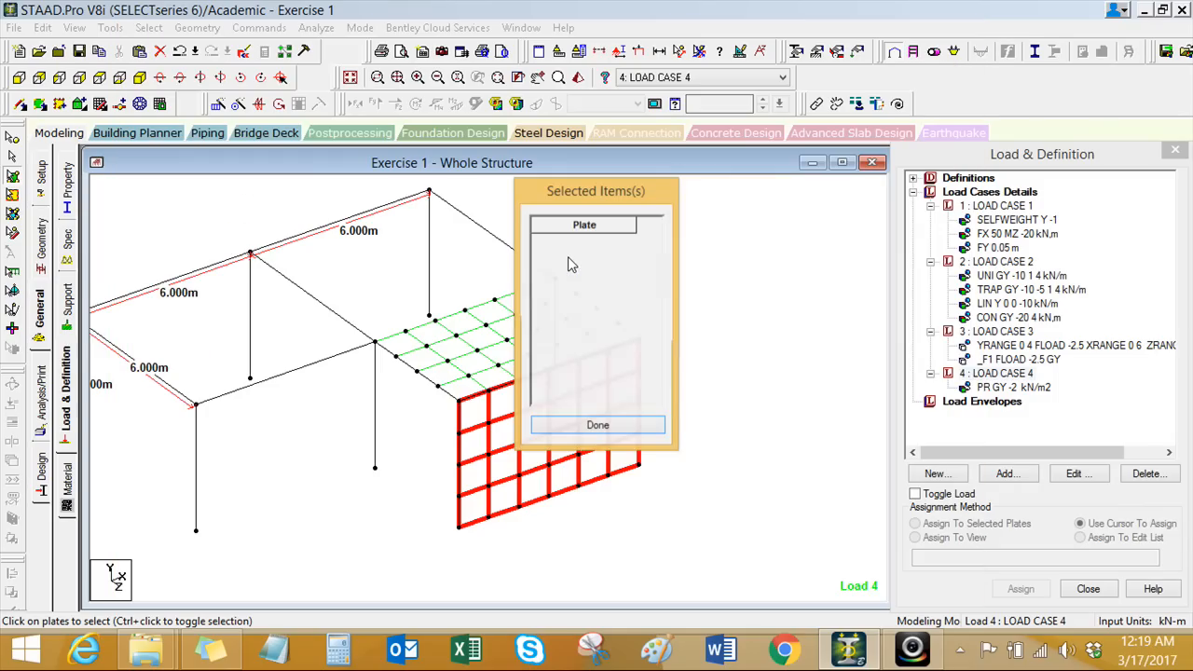
# Step: Save the modified structure and close the plate selection
pyautogui.click(611, 426)
pyautogui.click(607, 358)
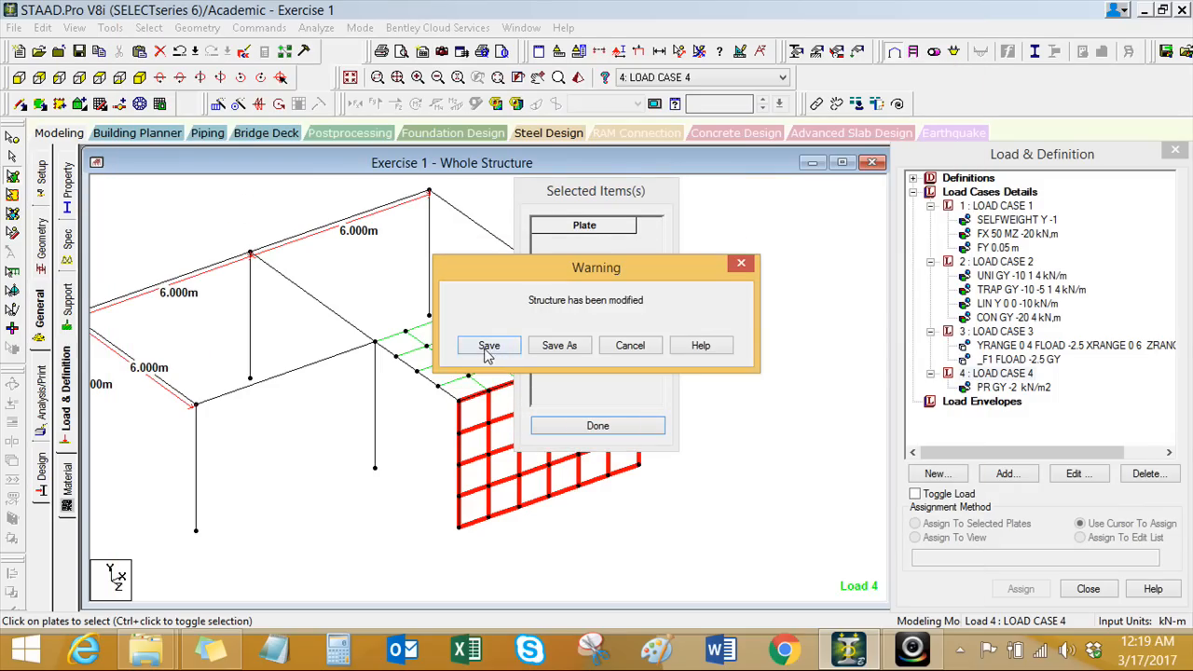
pyautogui.click(490, 346)
pyautogui.click(595, 427)
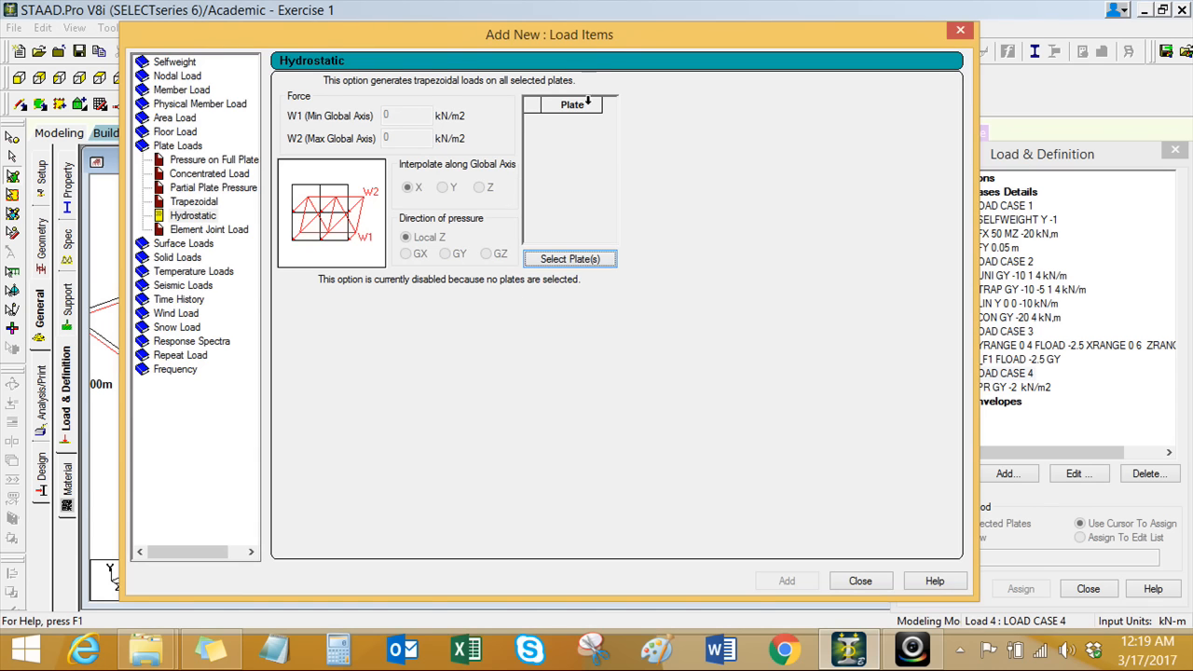
pyautogui.moveTo(593, 34); pyautogui.dragTo(606, 58)
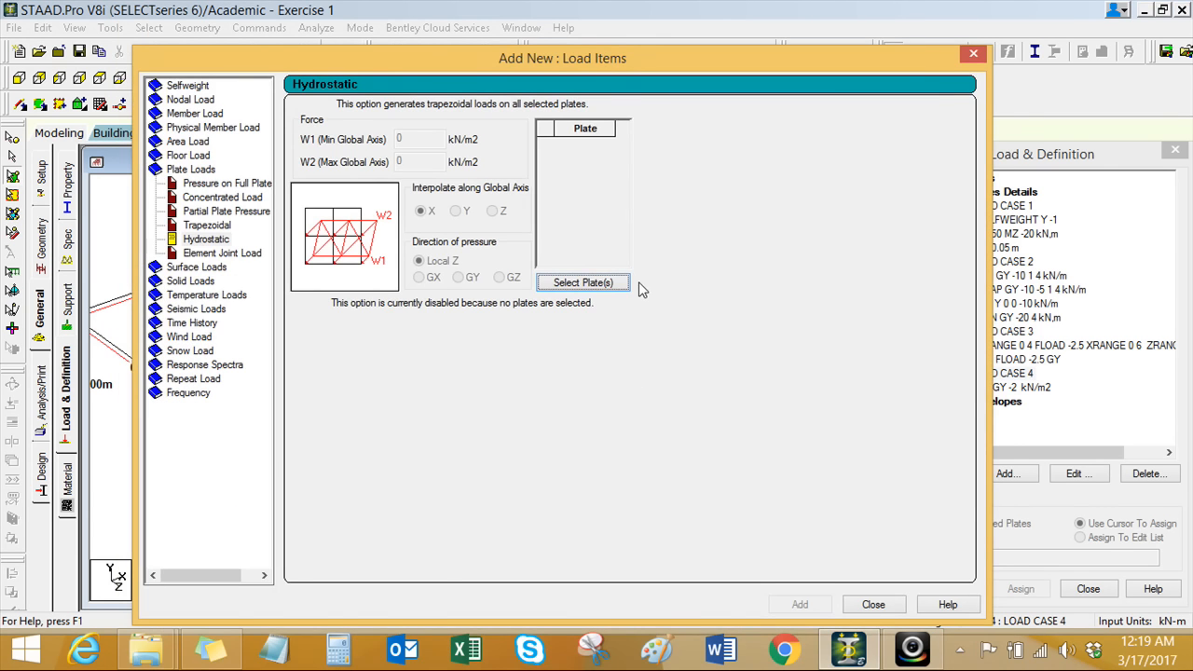
pyautogui.click(601, 289)
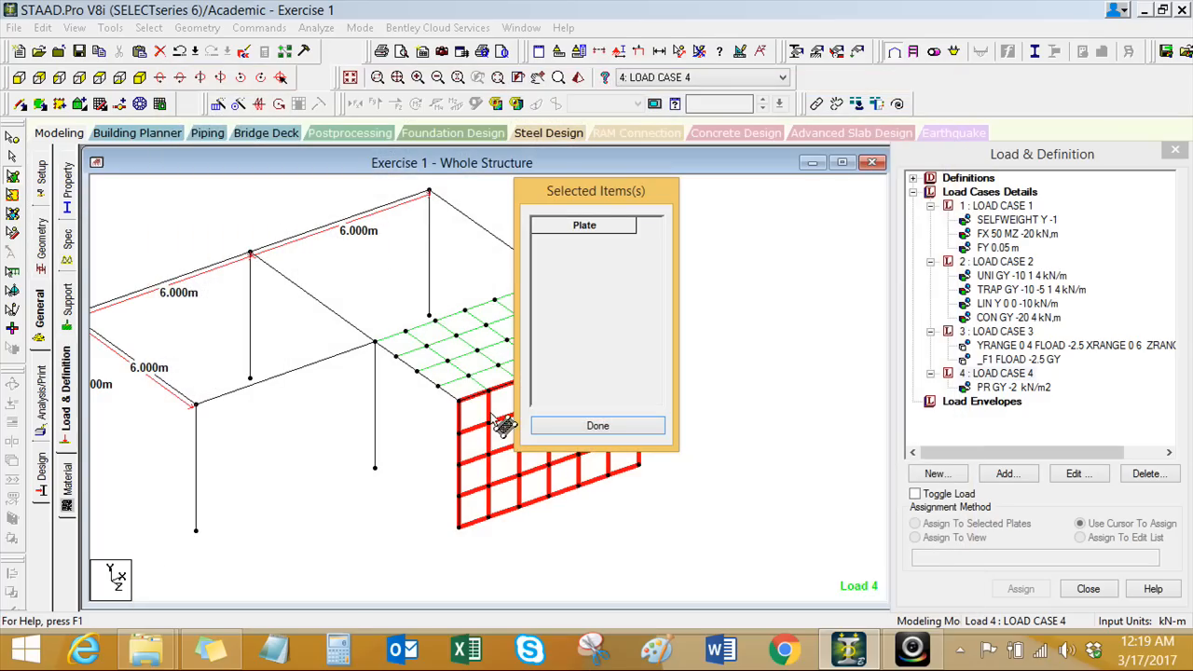
pyautogui.click(314, 427)
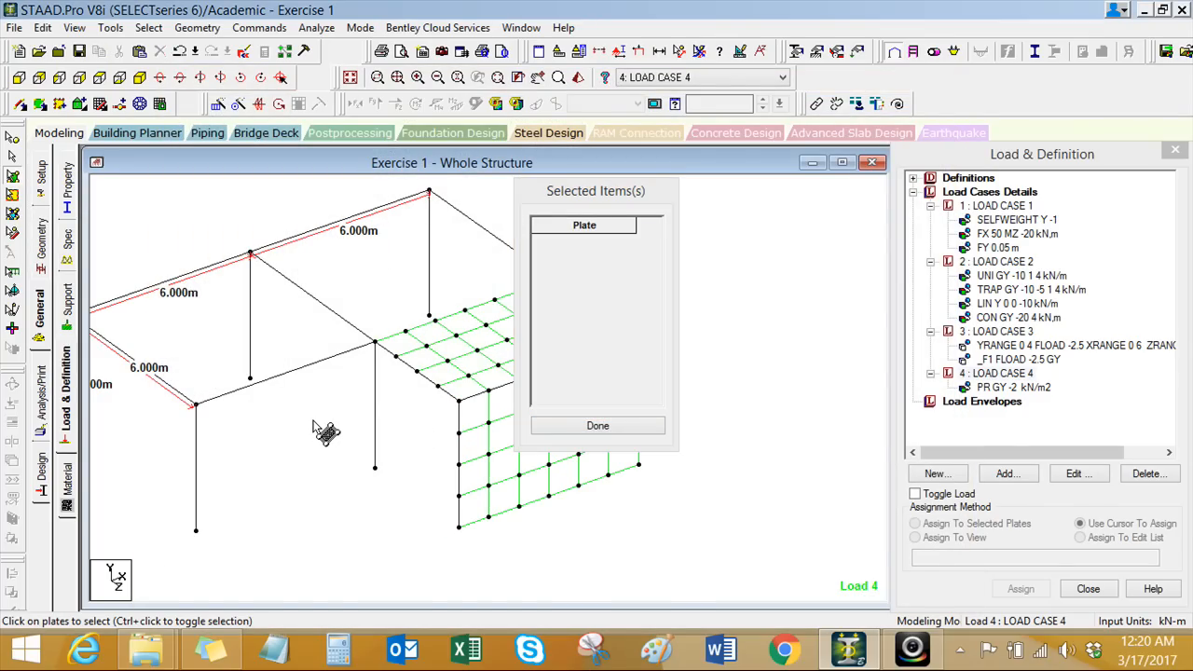
pyautogui.click(597, 426)
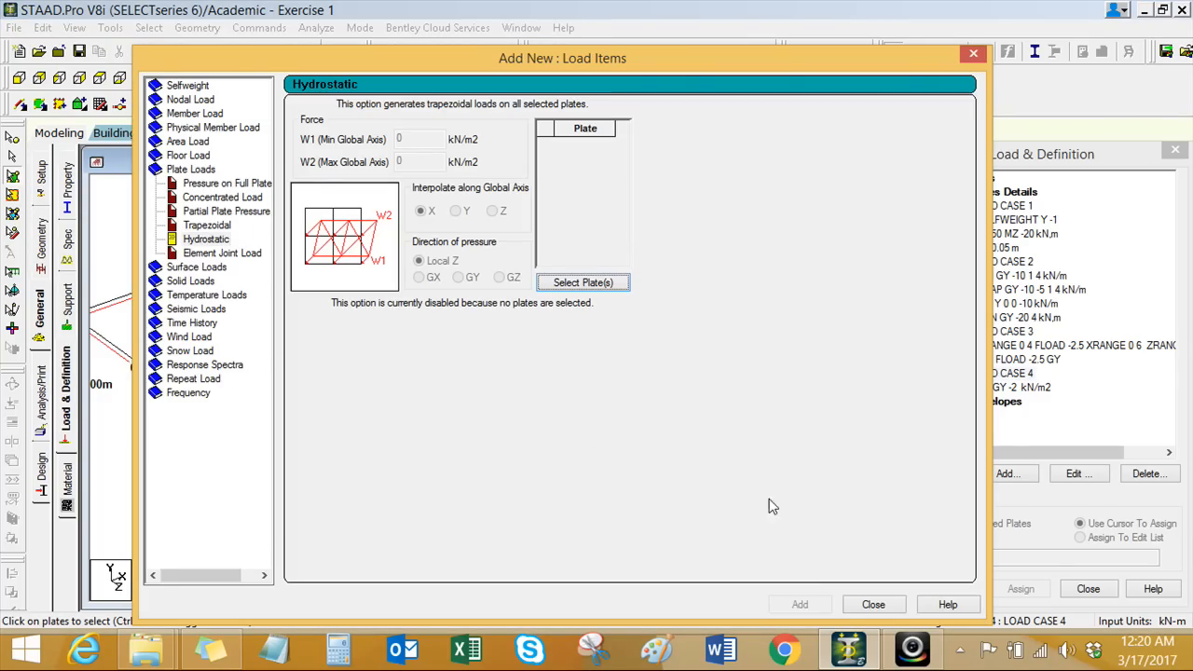
pyautogui.click(863, 606)
# Step: Try to select the vertical wall plates one at a time, row by row from the lowest row upward
pyautogui.click(478, 502)
pyautogui.keyDown('ctrl'); pyautogui.click(504, 497); pyautogui.keyUp('ctrl')
pyautogui.keyDown('ctrl'); pyautogui.click(535, 487); pyautogui.keyUp('ctrl')
pyautogui.keyDown('ctrl'); pyautogui.click(565, 472); pyautogui.keyUp('ctrl')
pyautogui.keyDown('ctrl'); pyautogui.click(595, 458); pyautogui.keyUp('ctrl')
pyautogui.keyDown('ctrl'); pyautogui.click(625, 443); pyautogui.keyUp('ctrl')
pyautogui.keyDown('ctrl'); pyautogui.click(623, 422); pyautogui.keyUp('ctrl')
pyautogui.keyDown('ctrl'); pyautogui.click(593, 433); pyautogui.keyUp('ctrl')
pyautogui.keyDown('ctrl'); pyautogui.click(564, 443); pyautogui.keyUp('ctrl')
pyautogui.keyDown('ctrl'); pyautogui.click(533, 454); pyautogui.keyUp('ctrl')
pyautogui.keyDown('ctrl'); pyautogui.click(503, 464); pyautogui.keyUp('ctrl')
pyautogui.keyDown('ctrl'); pyautogui.click(474, 473); pyautogui.keyUp('ctrl')
pyautogui.keyDown('ctrl'); pyautogui.click(472, 442); pyautogui.keyUp('ctrl')
pyautogui.keyDown('ctrl'); pyautogui.click(501, 437); pyautogui.keyUp('ctrl')
pyautogui.keyDown('ctrl'); pyautogui.click(476, 414); pyautogui.keyUp('ctrl')
pyautogui.keyDown('ctrl'); pyautogui.click(499, 405); pyautogui.keyUp('ctrl')
pyautogui.click(643, 324)
# Step: Select all plates of the vertical wall with a selection window in the top view, and return to the isometric view
pyautogui.scroll(-1, 597, 322)
pyautogui.click(103, 77)
pyautogui.moveTo(338, 463); pyautogui.dragTo(514, 512)
pyautogui.click(140, 77)
pyautogui.scroll(2, 559, 466)
# Step: Start a new hydrostatic plate load in load case 4 and take the selected wall plates as its plates
pyautogui.click(996, 374)
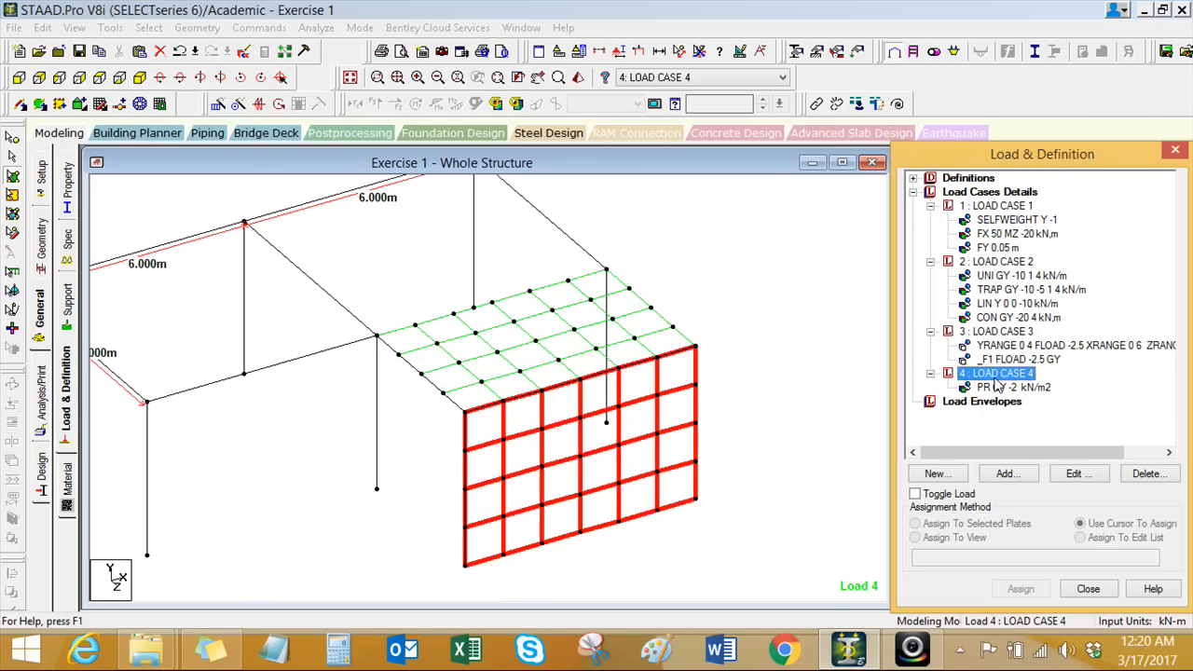
pyautogui.click(1007, 474)
pyautogui.moveTo(337, 47); pyautogui.dragTo(278, 40)
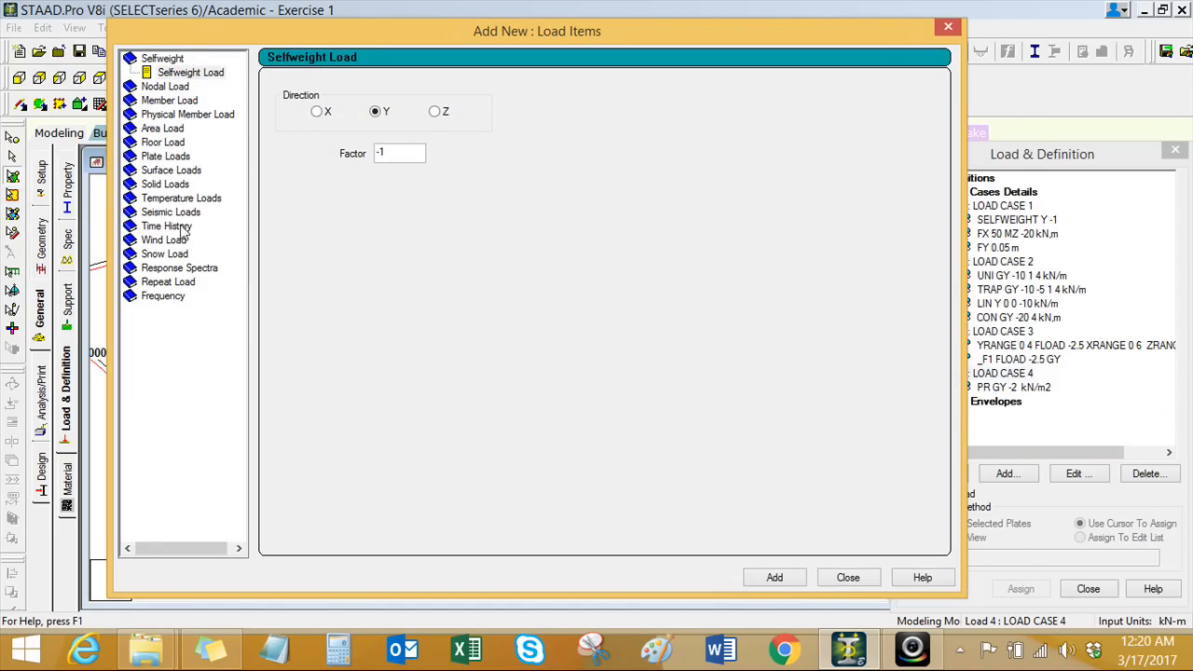
pyautogui.click(165, 157)
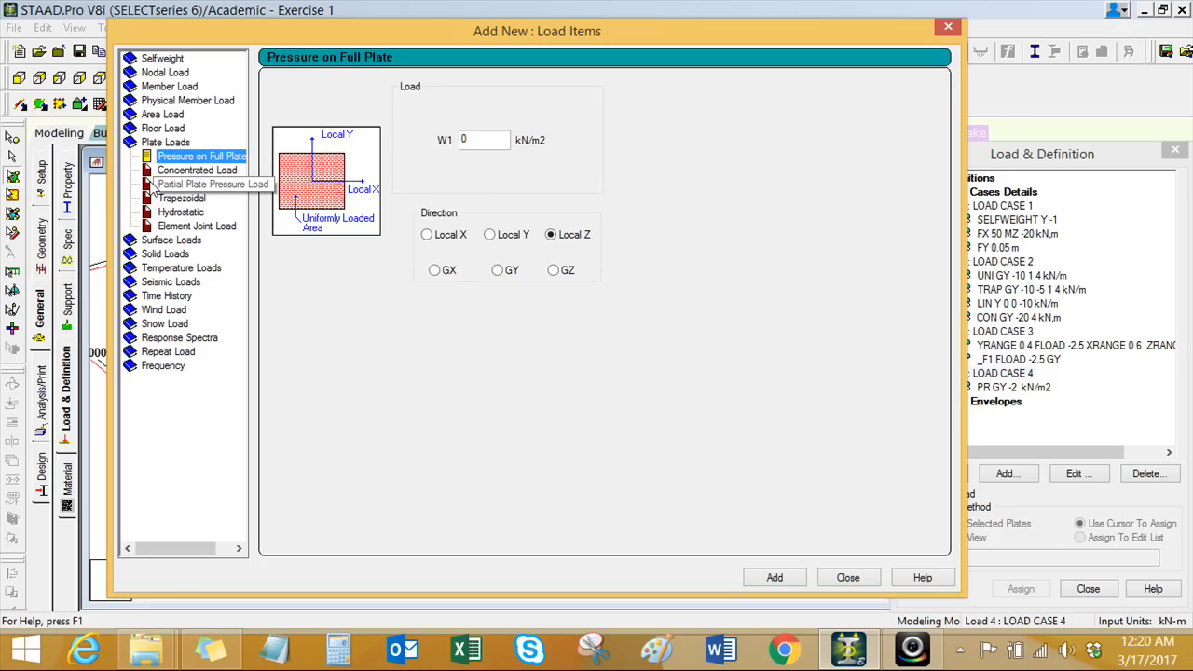
pyautogui.click(179, 213)
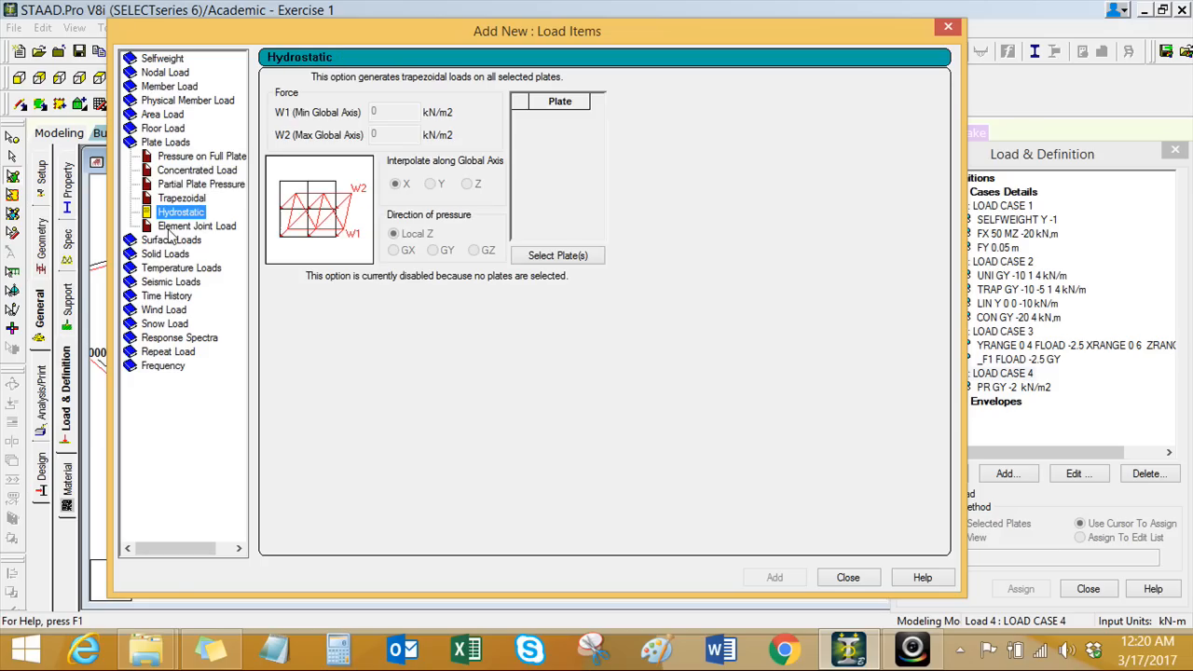
pyautogui.click(557, 255)
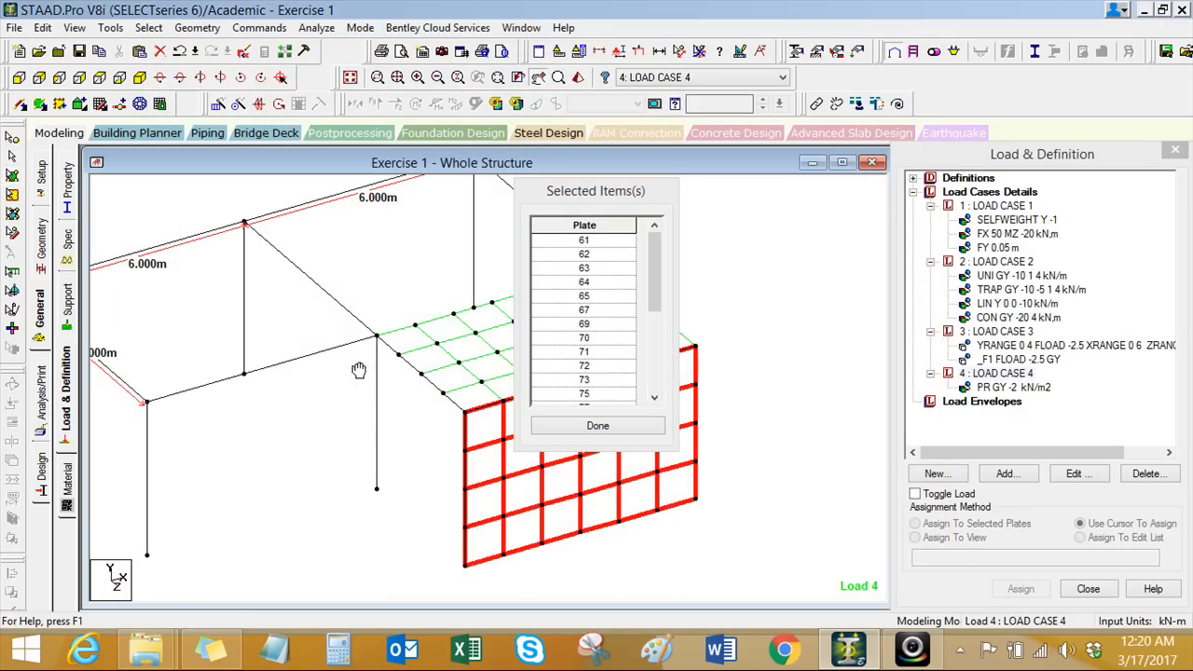
pyautogui.moveTo(655, 270)
pyautogui.mouseDown()
pyautogui.moveTo(655, 374)
pyautogui.moveTo(656, 250)
pyautogui.mouseUp()
pyautogui.click(597, 426)
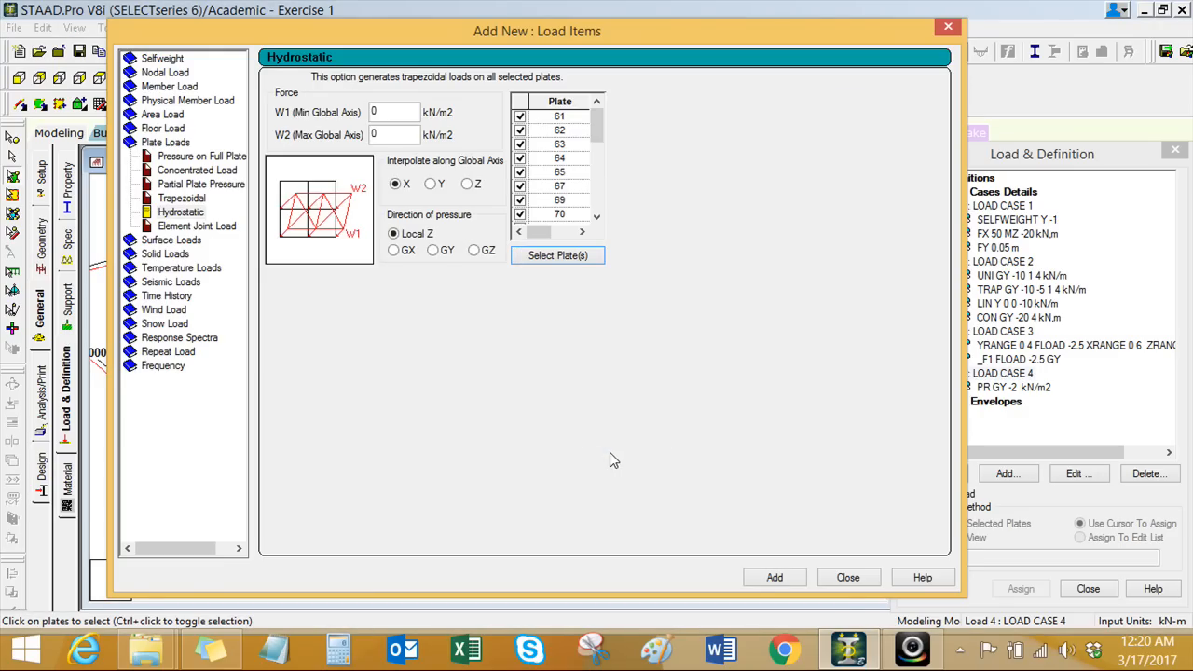
# Step: Add the hydrostatic load with W1 -20 and W2 -5 kN/m², interpolated along global Y and acting in the GZ direction
pyautogui.doubleClick(383, 113)
pyautogui.moveTo(437, 28); pyautogui.dragTo(754, 23)
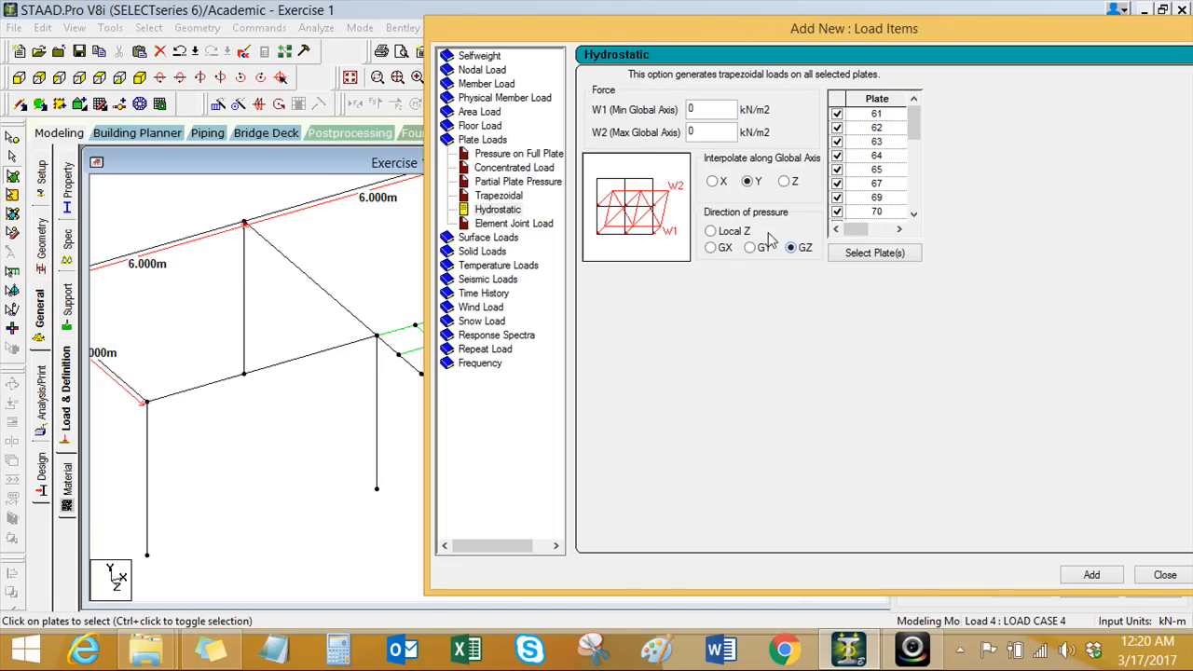
pyautogui.doubleClick(703, 111)
pyautogui.doubleClick(714, 133)
pyautogui.moveTo(773, 35); pyautogui.dragTo(459, 63)
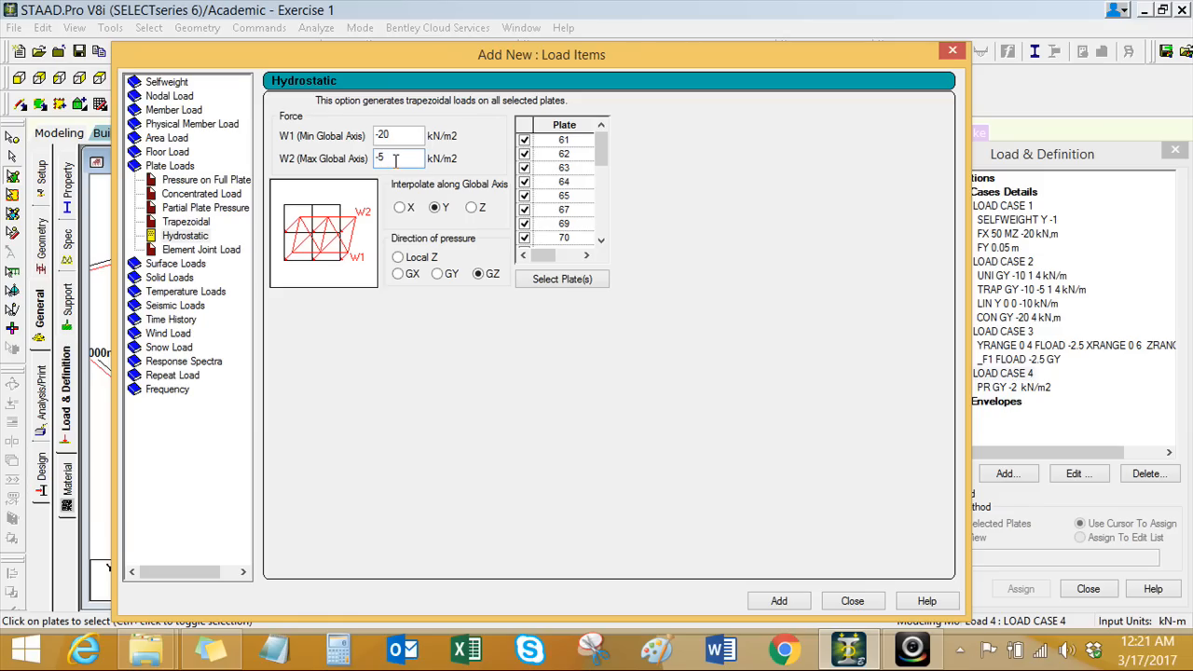
pyautogui.moveTo(491, 65); pyautogui.dragTo(147, 20)
pyautogui.click(435, 558)
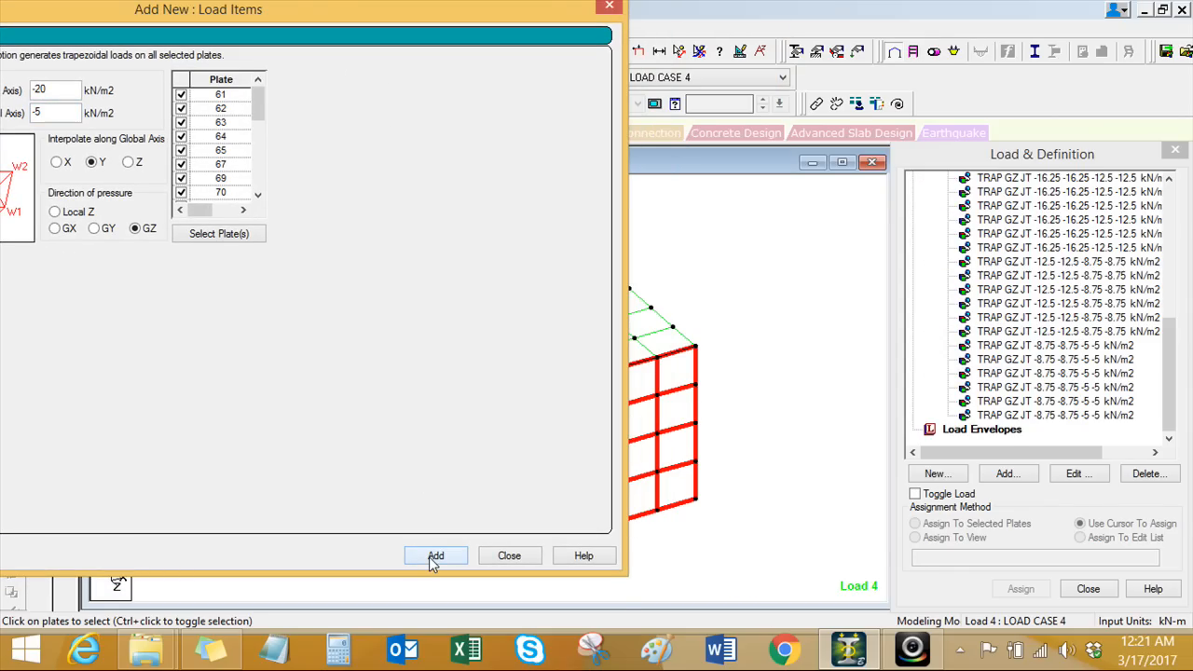
pyautogui.click(509, 555)
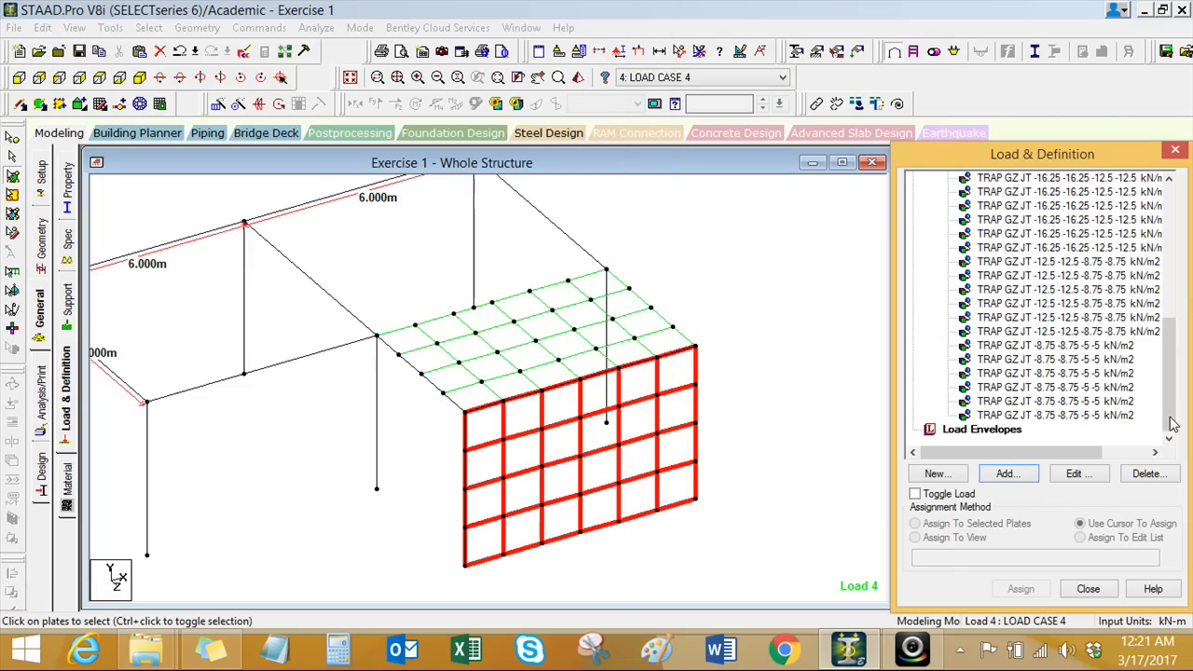
# Step: Examine the first generated trapezoidal wall load of load case 4 in the model together with the other plate loads
pyautogui.moveTo(1172, 407); pyautogui.dragTo(1171, 305)
pyautogui.click(1066, 345)
pyautogui.click(196, 228)
pyautogui.scroll(-2, 196, 227)
pyautogui.moveTo(471, 492); pyautogui.dragTo(508, 397, button='middle')
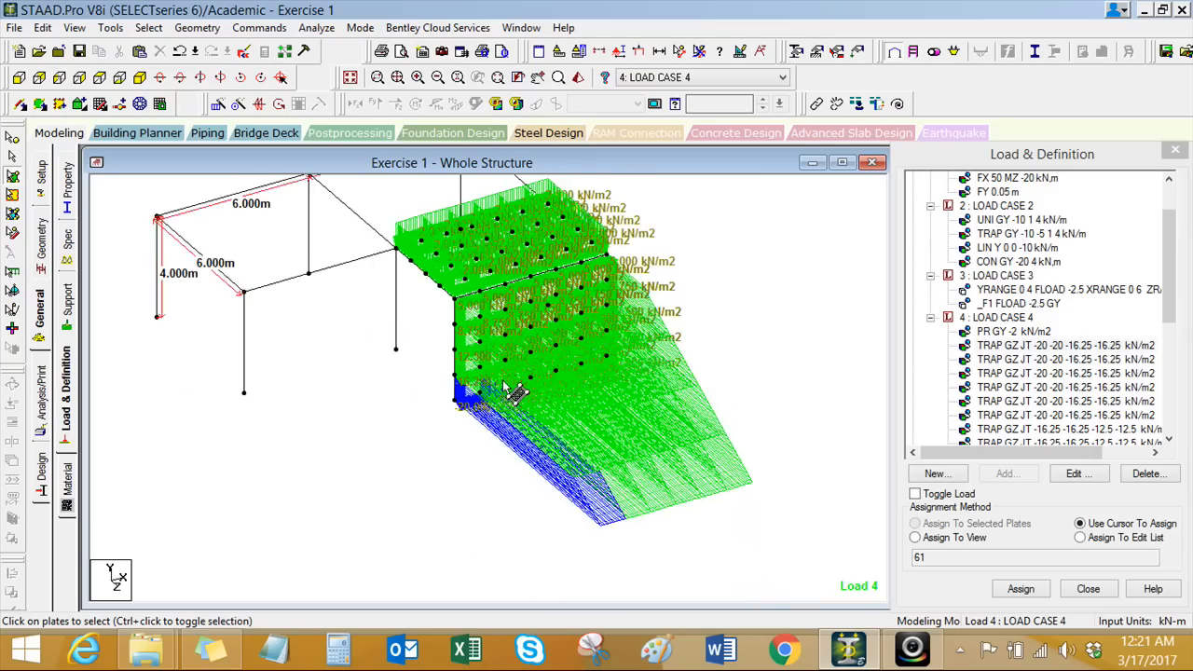
pyautogui.scroll(1, 479, 375)
pyautogui.moveTo(766, 335); pyautogui.dragTo(748, 330, button='middle')
pyautogui.press('ctrl')
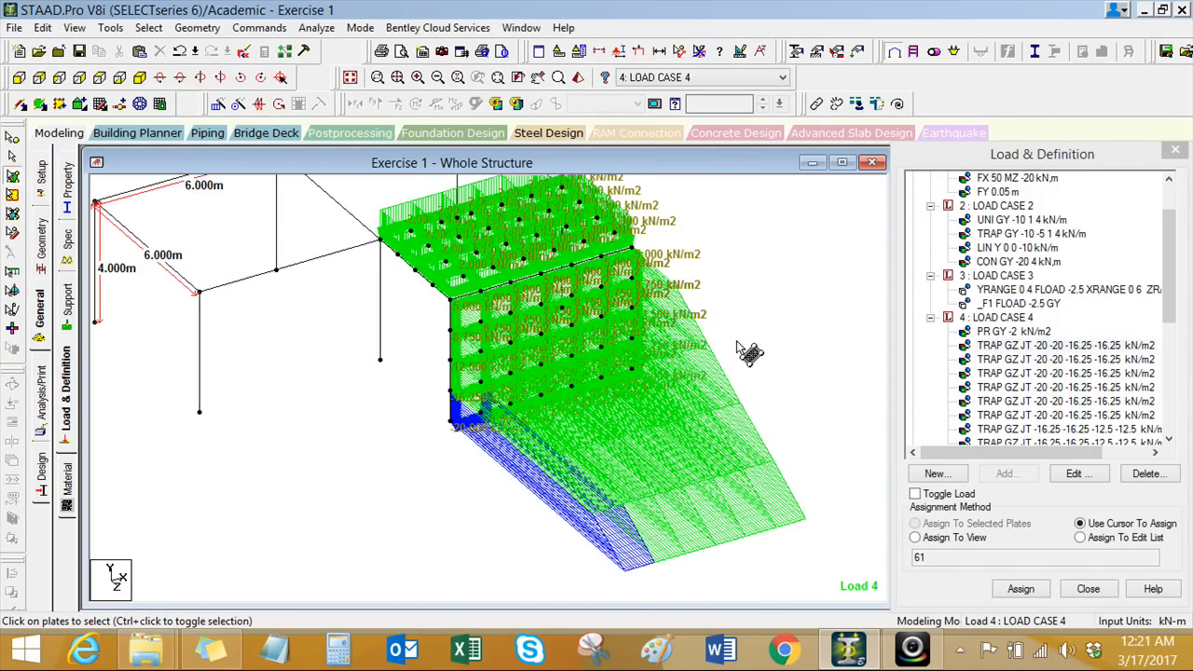
pyautogui.moveTo(748, 353); pyautogui.dragTo(728, 351, button='middle')
pyautogui.press('ctrl')
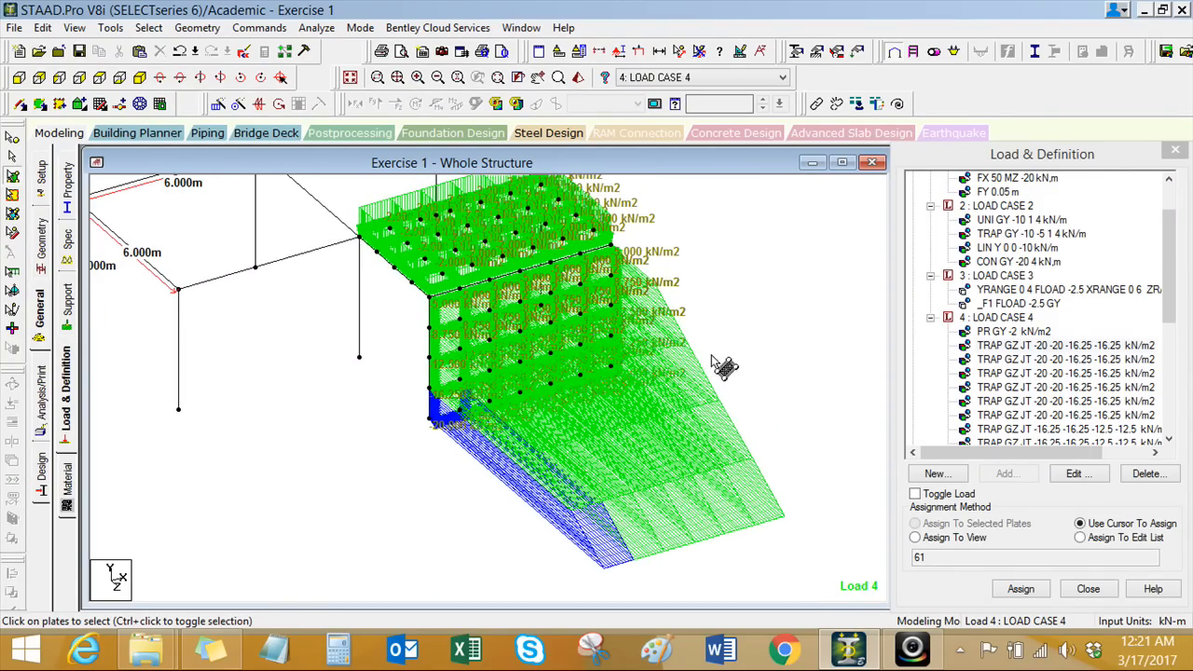
pyautogui.moveTo(719, 362); pyautogui.dragTo(704, 369, button='middle')
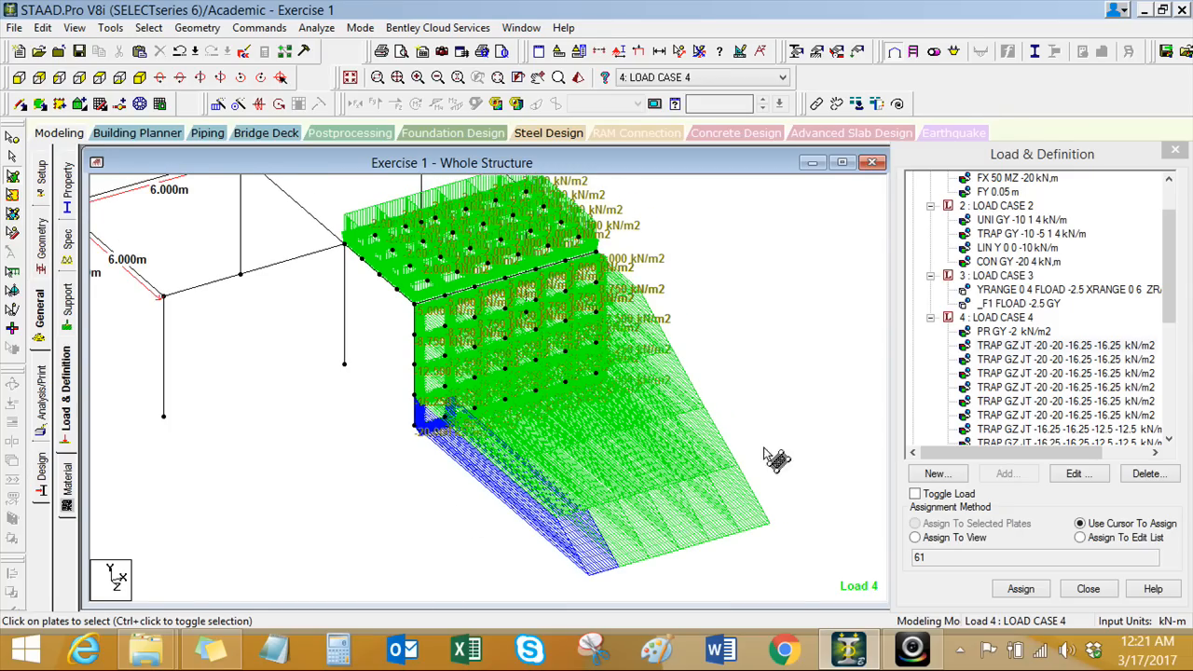
pyautogui.scroll(-1, 706, 297)
# Step: Raise the pressure load display scale to at least 10 kN/m² per m in the diagram settings, with changes applied immediately
pyautogui.rightClick(687, 311)
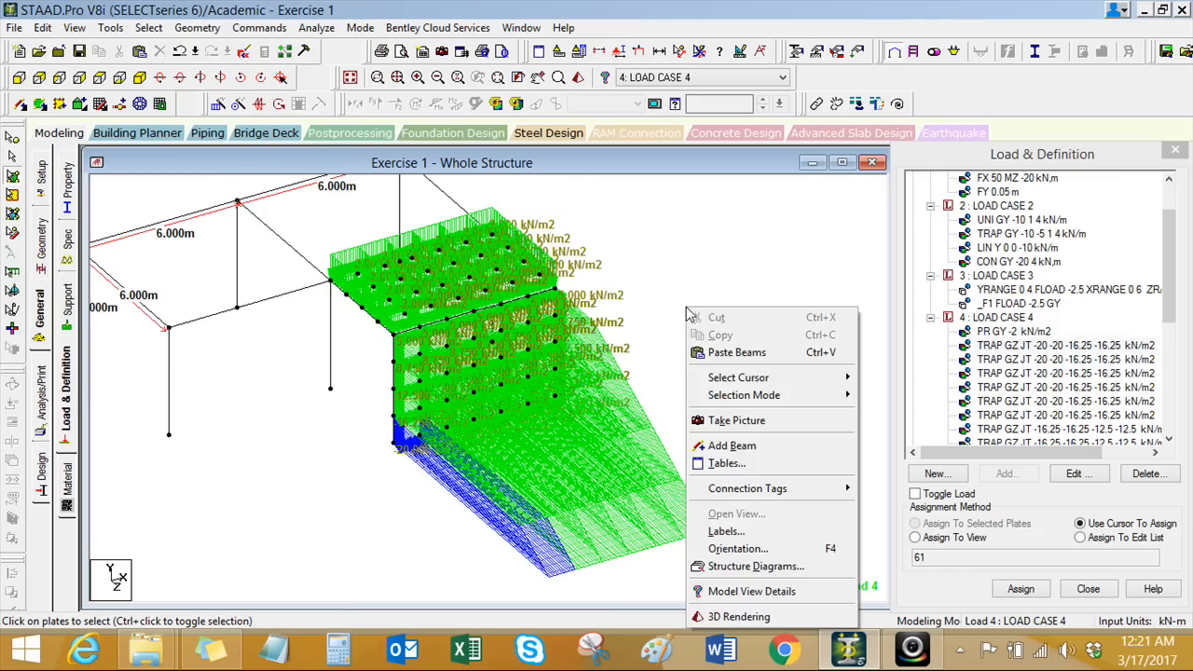
pyautogui.click(722, 525)
pyautogui.moveTo(610, 42); pyautogui.dragTo(829, 42)
pyautogui.click(893, 82)
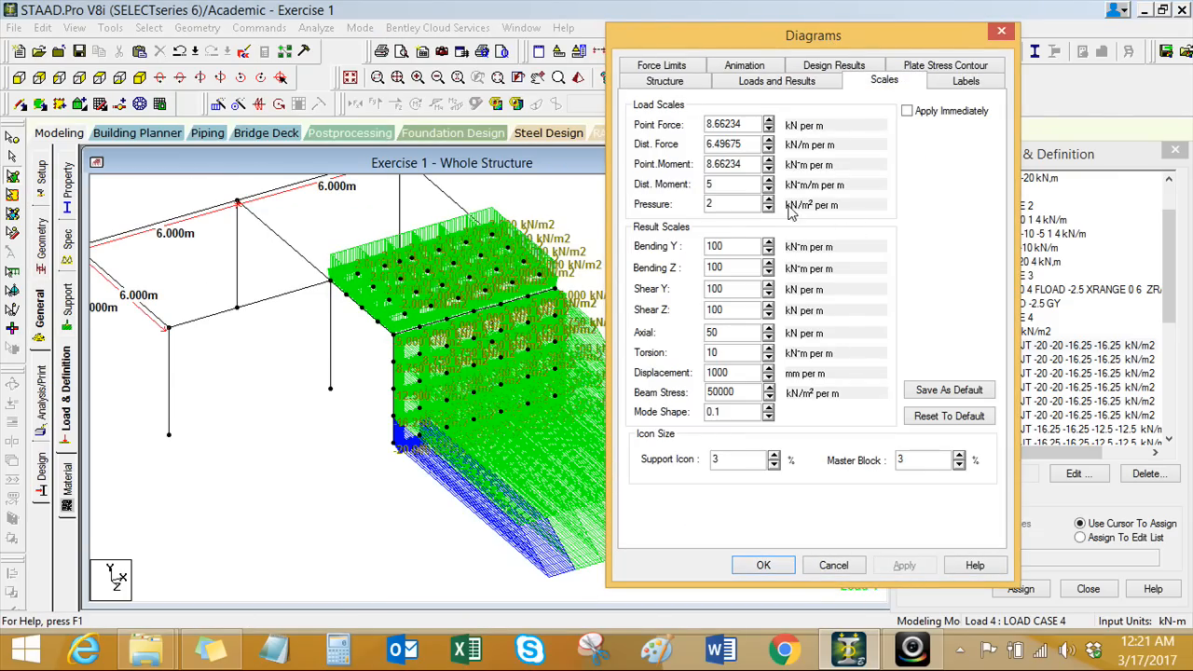
pyautogui.click(769, 200)
pyautogui.click(769, 200)
pyautogui.click(769, 199)
pyautogui.click(907, 110)
pyautogui.click(769, 199)
pyautogui.click(769, 200)
pyautogui.click(769, 200)
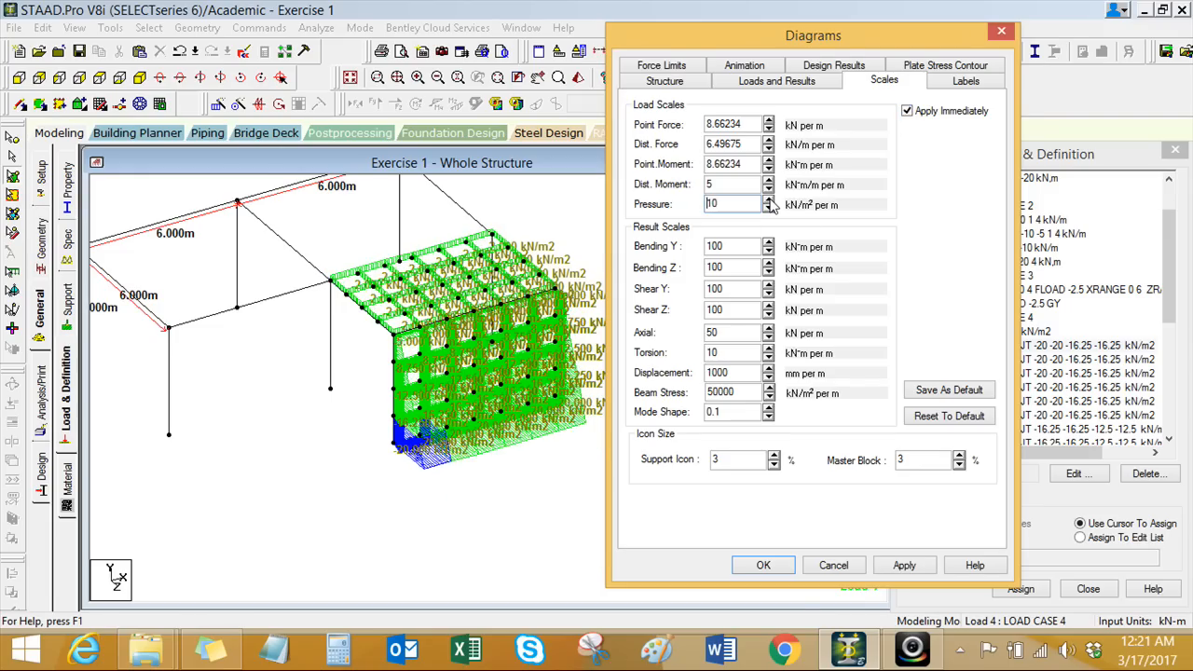
pyautogui.click(763, 565)
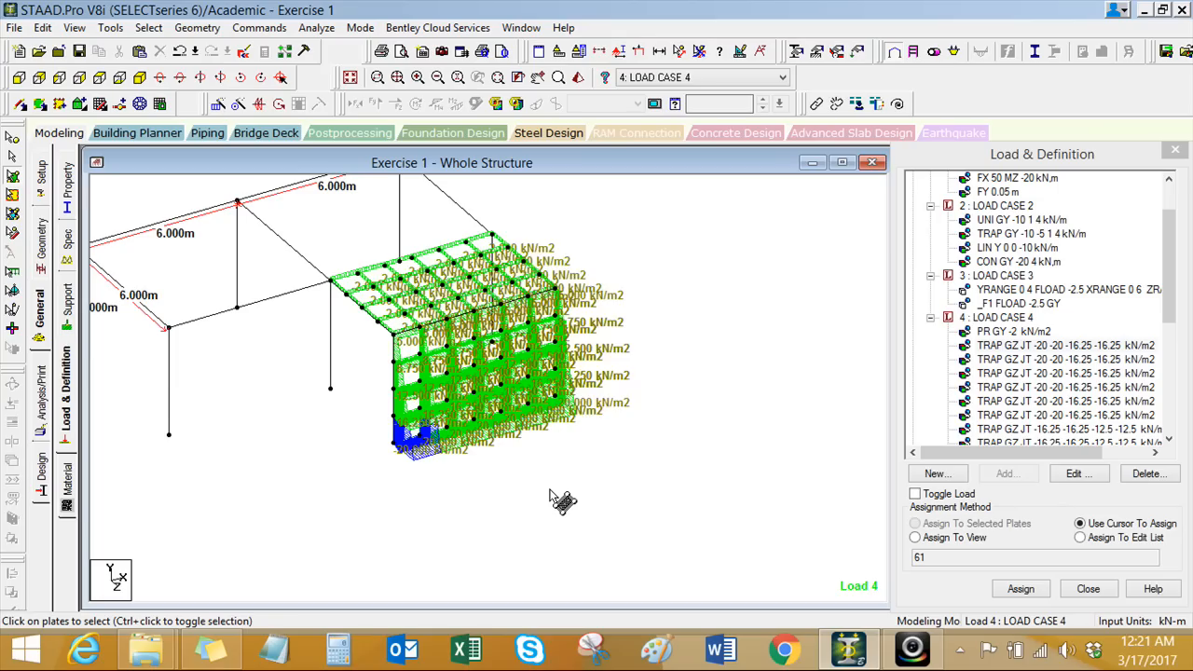
# Step: Check which lower-row wall plates carry the individual -20 to -16.25 kN/m² trapezoidal loads of load case 4
pyautogui.scroll(2, 501, 482)
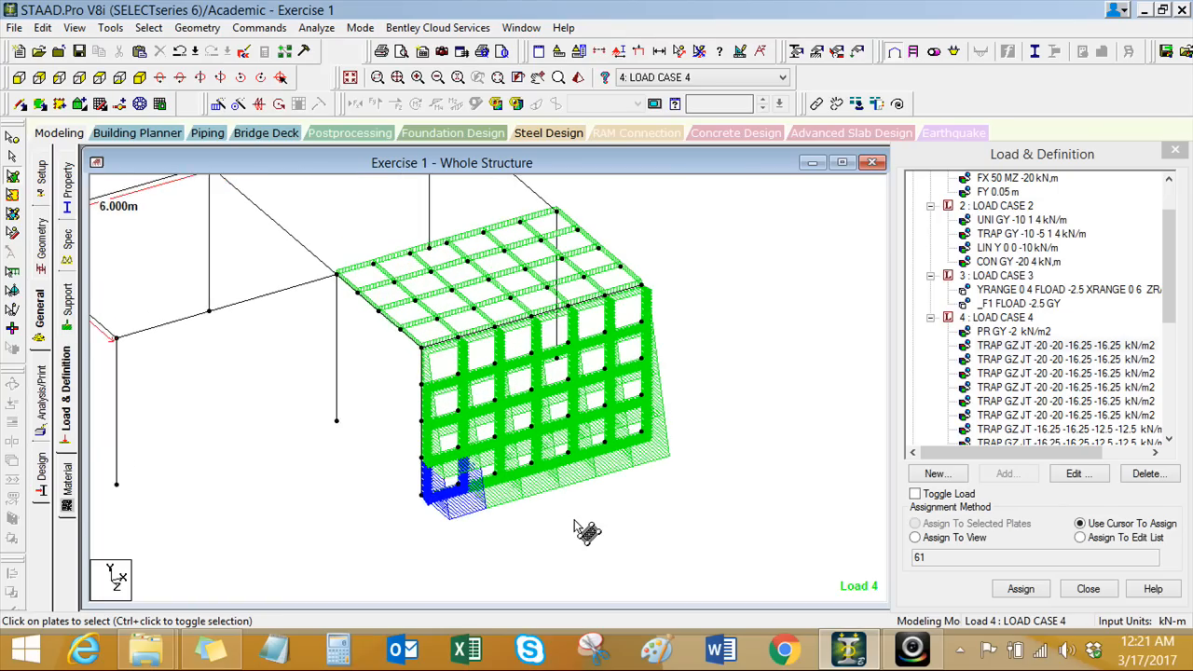
pyautogui.moveTo(574, 520); pyautogui.dragTo(595, 505, button='middle')
pyautogui.click(1082, 360)
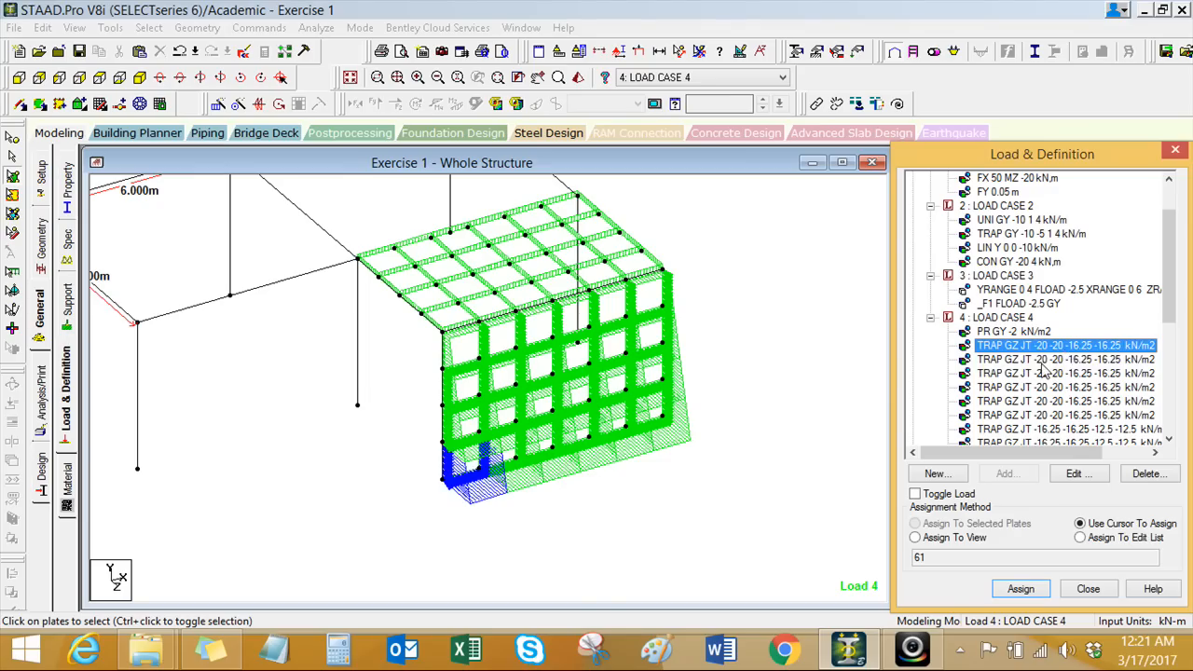
pyautogui.click(1029, 379)
pyautogui.click(1033, 401)
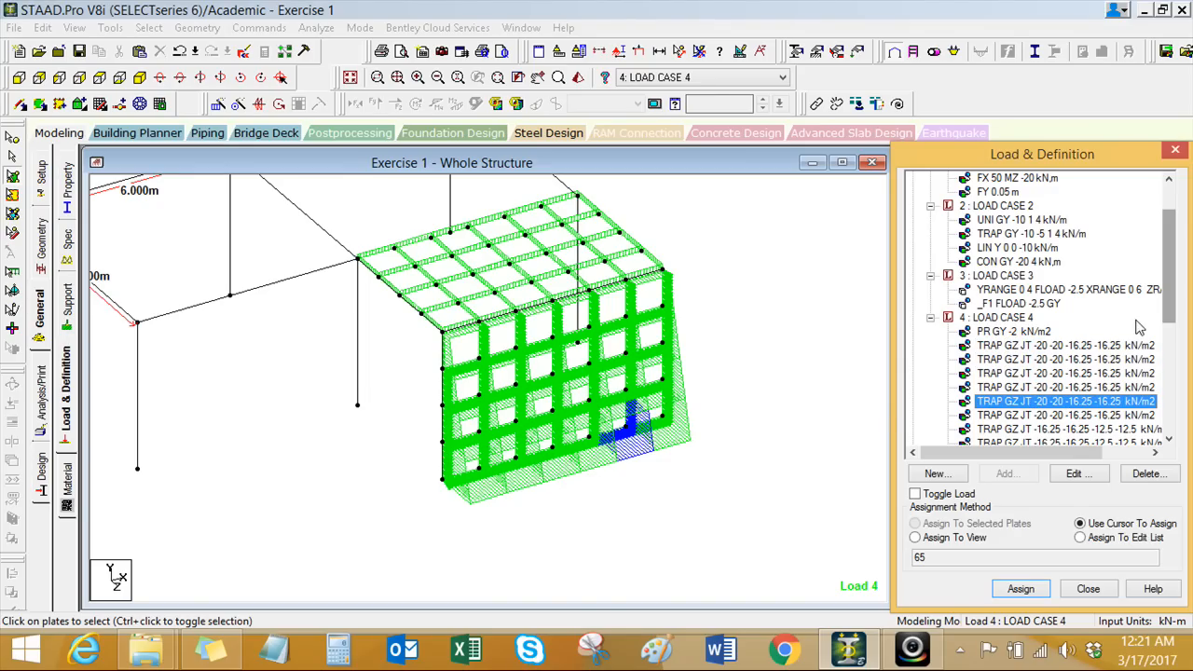
pyautogui.click(769, 420)
pyautogui.scroll(-2, 513, 522)
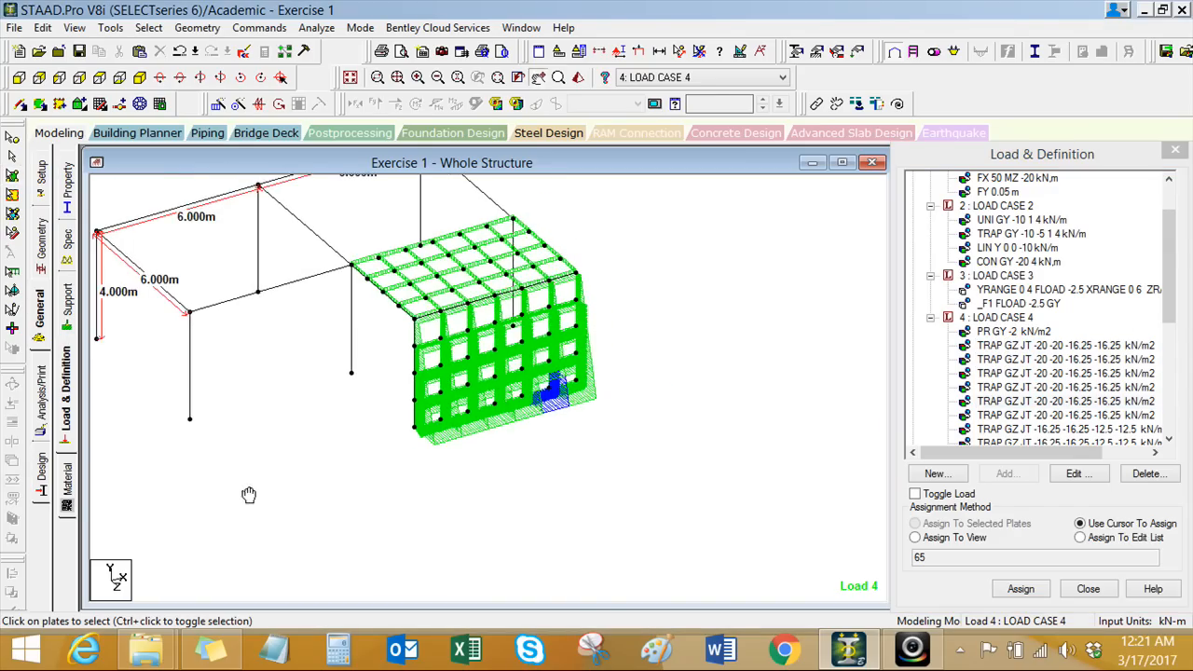
pyautogui.moveTo(249, 495); pyautogui.dragTo(330, 553, button='middle')
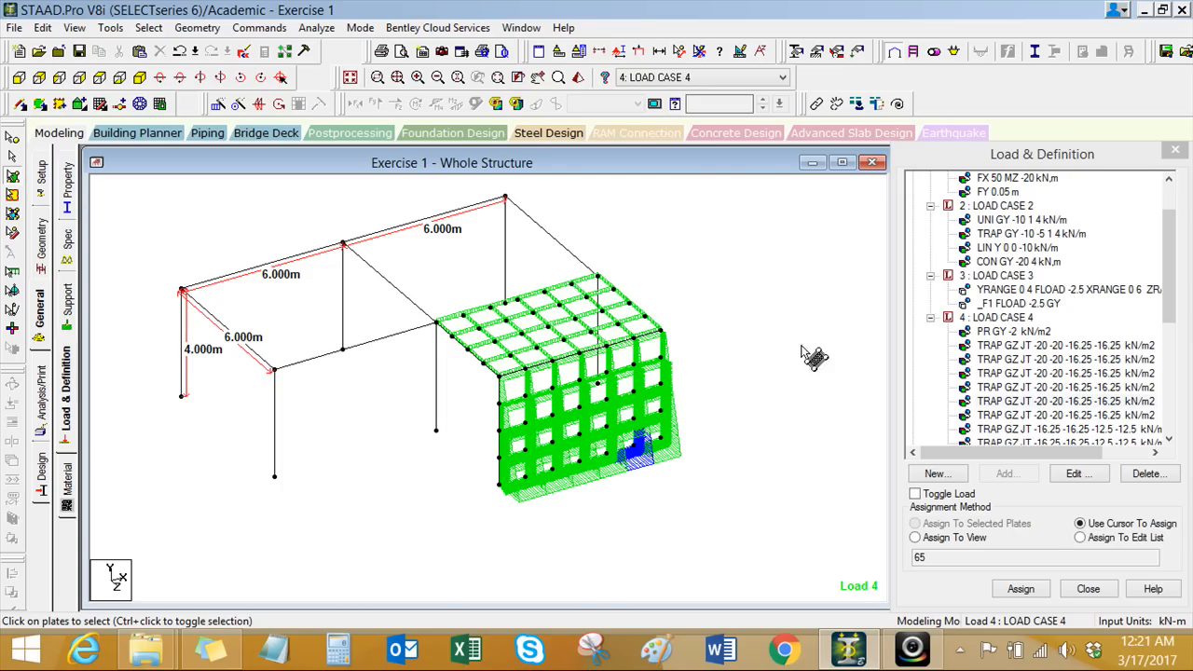
pyautogui.moveTo(1180, 264); pyautogui.dragTo(1178, 242)
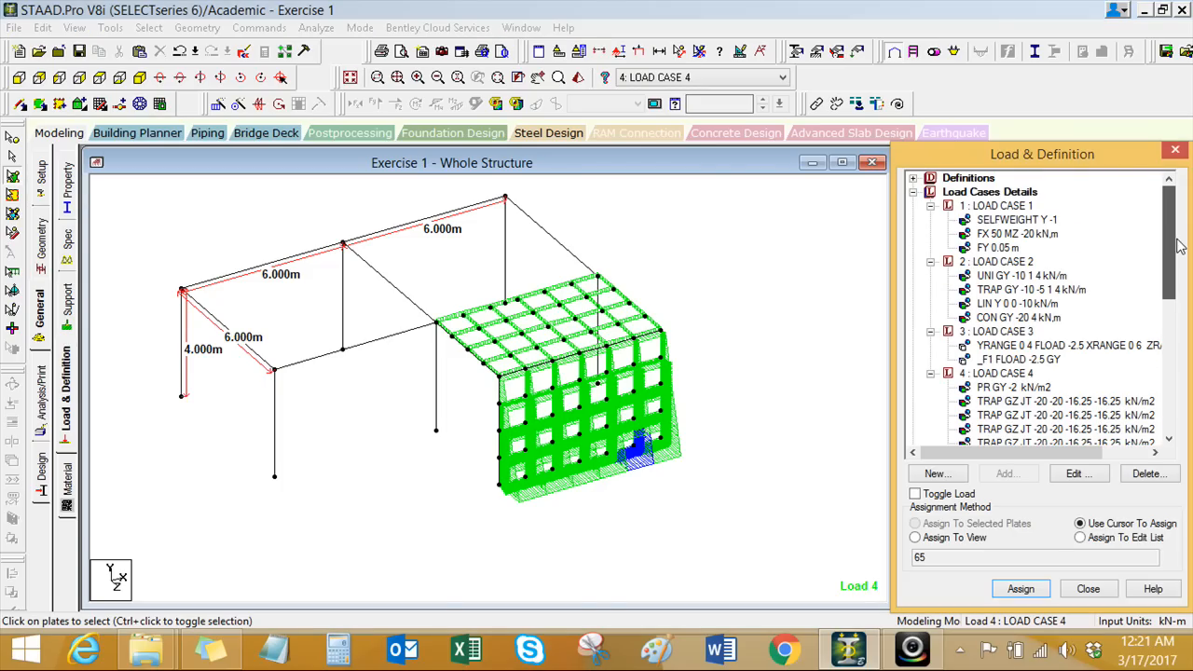
pyautogui.click(990, 191)
pyautogui.click(1005, 474)
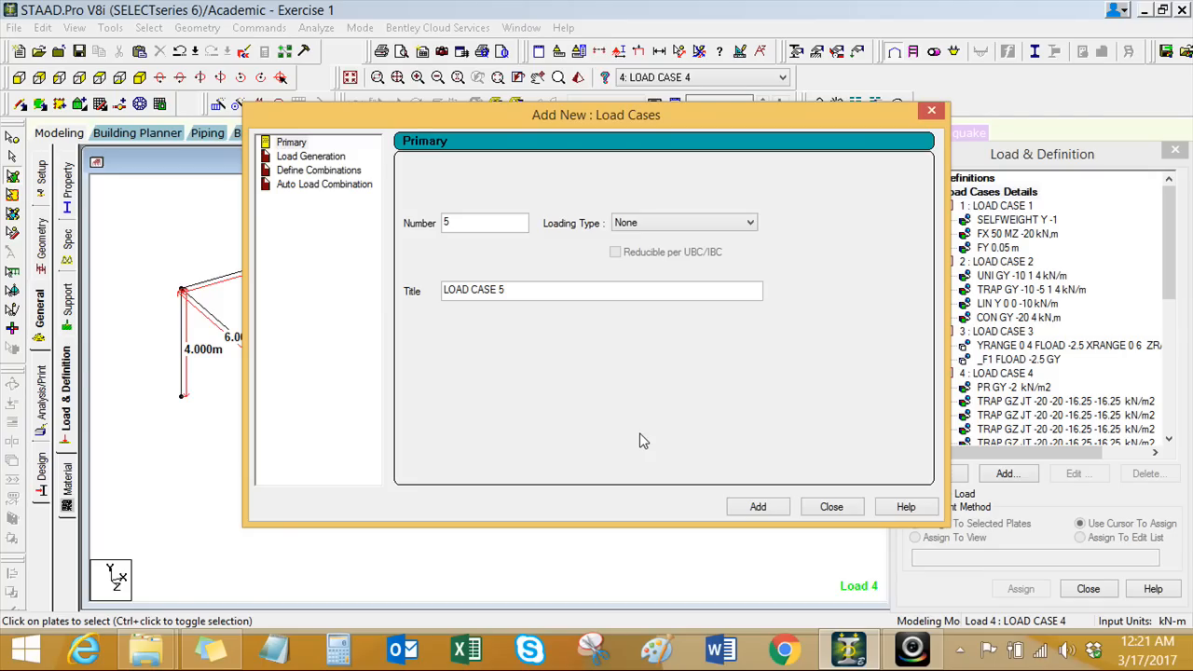
pyautogui.click(818, 496)
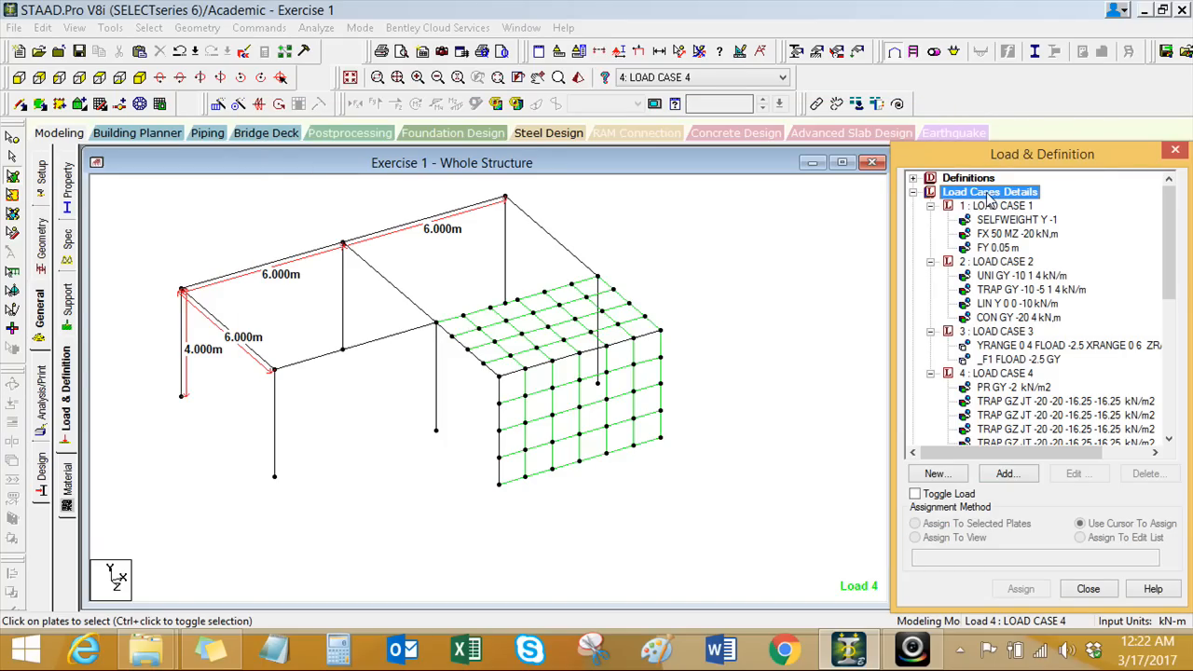
# Step: Collapse the load item lists of load cases 1 to 4 in the load case tree
pyautogui.click(931, 373)
pyautogui.click(931, 332)
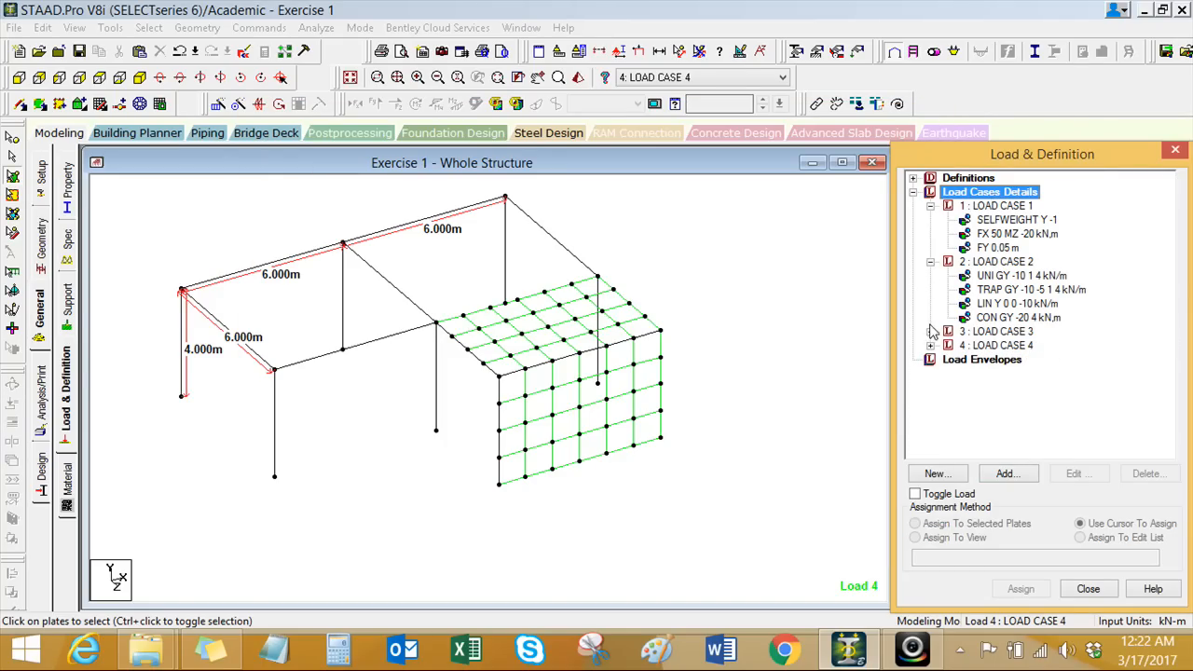
pyautogui.click(930, 262)
pyautogui.click(931, 207)
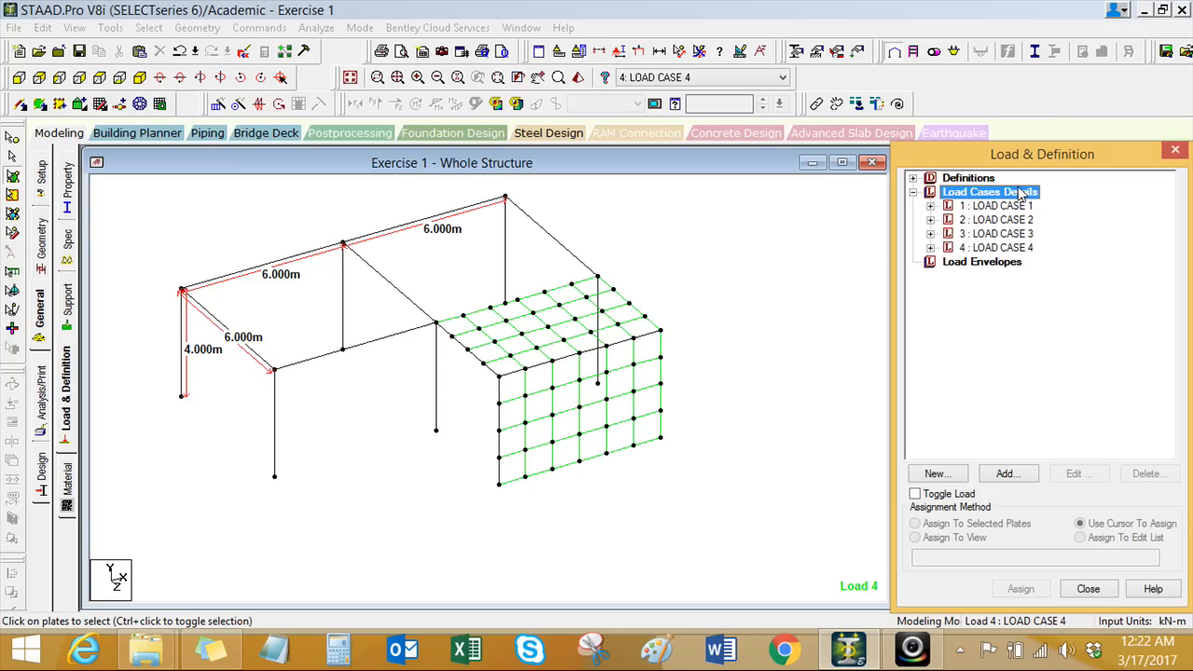
# Step: Create primary load case 5 with loading type None and the title LOAD CASE 5
pyautogui.click(1029, 475)
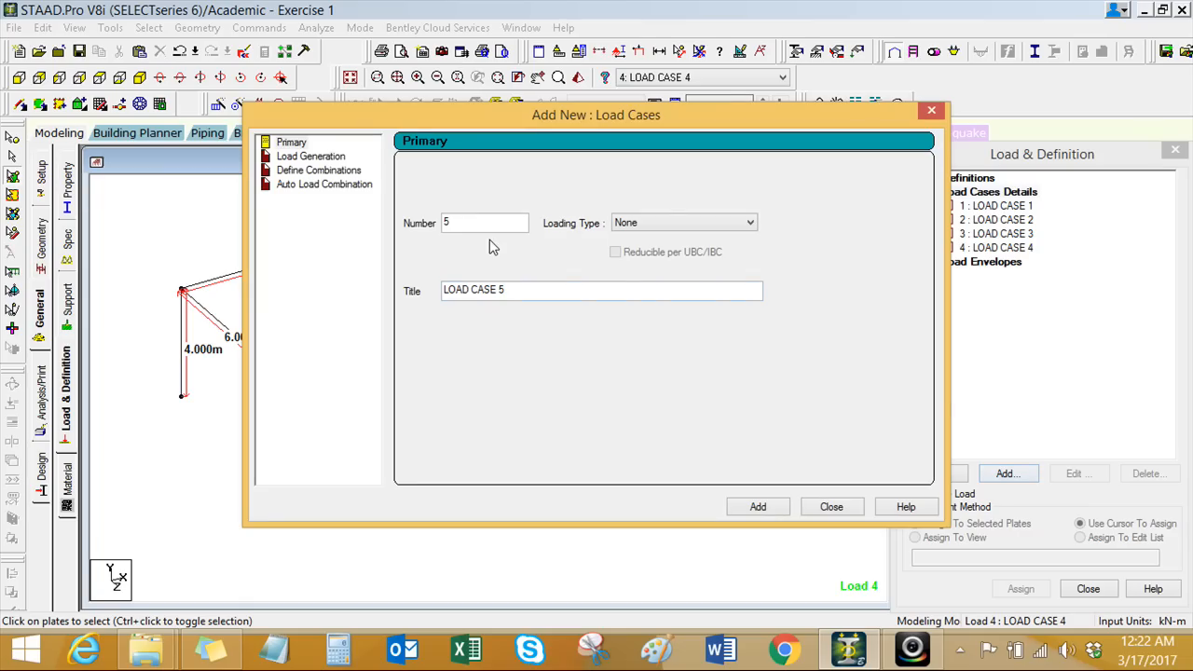
pyautogui.click(758, 506)
pyautogui.click(827, 506)
# Step: Add a temperature load to load case 5 with a temperature change of 25 for axial elongation and zero differentials
pyautogui.click(995, 261)
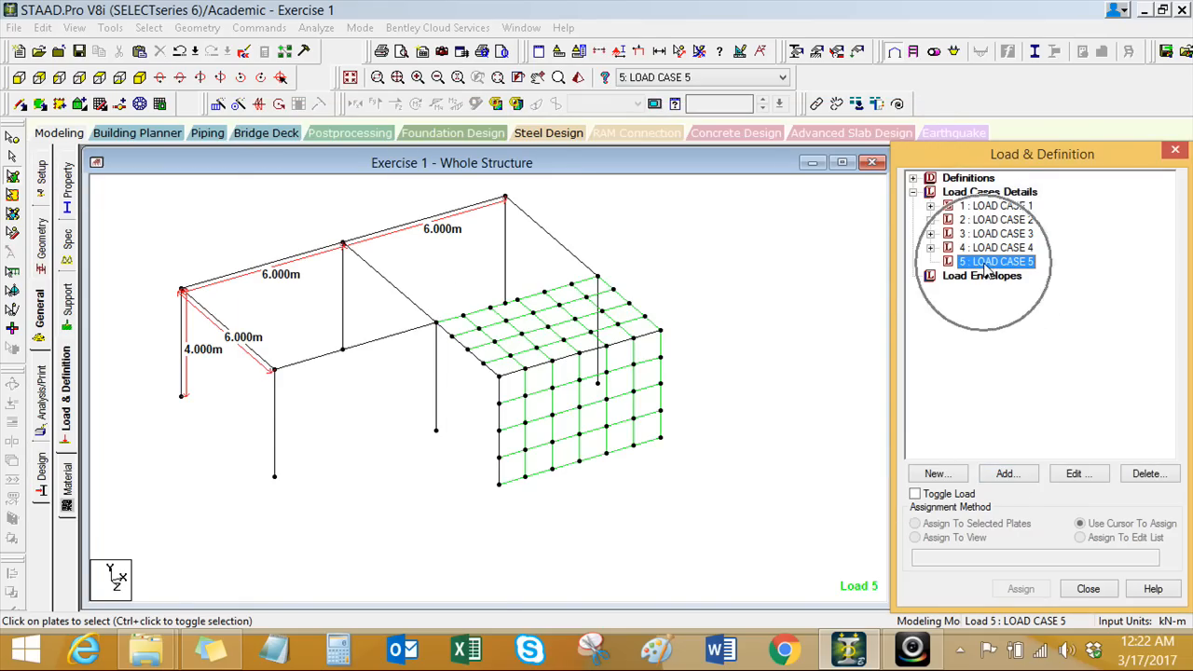
pyautogui.click(1021, 481)
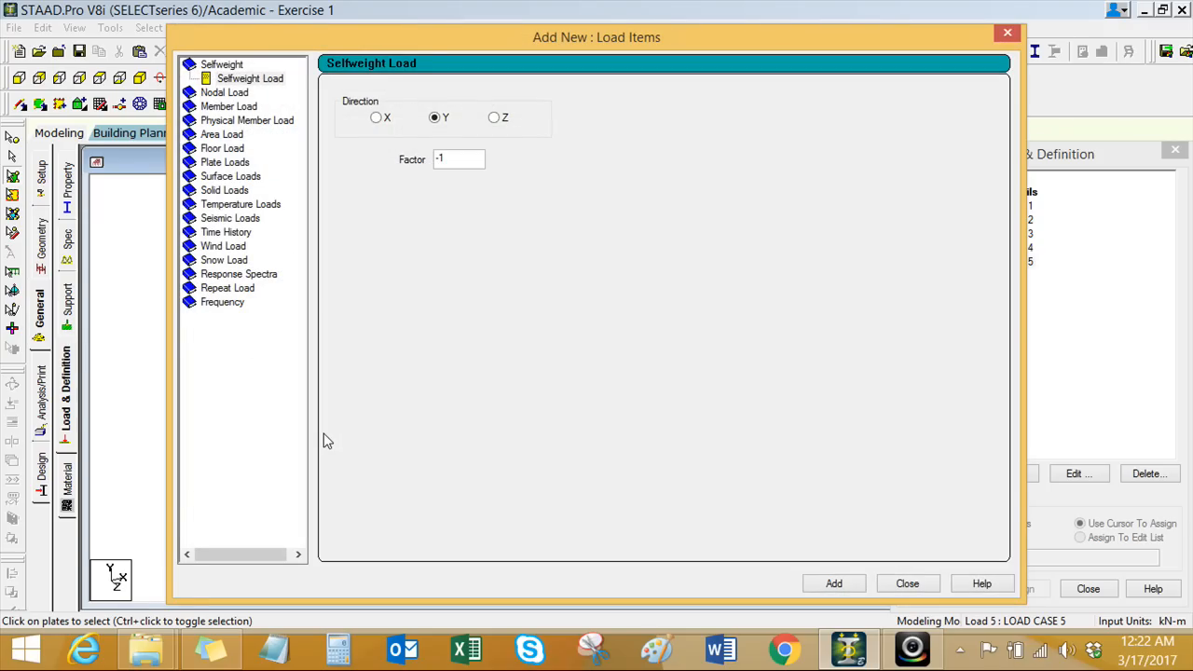
pyautogui.click(249, 207)
pyautogui.moveTo(495, 42); pyautogui.dragTo(428, 35)
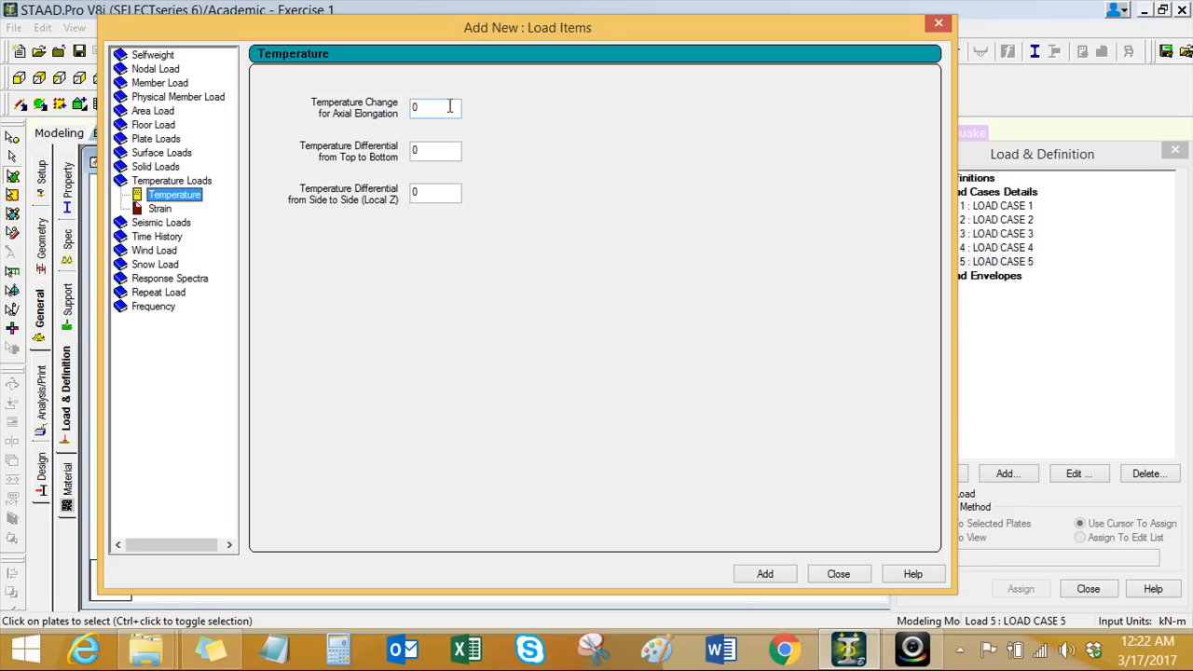
pyautogui.doubleClick(449, 106)
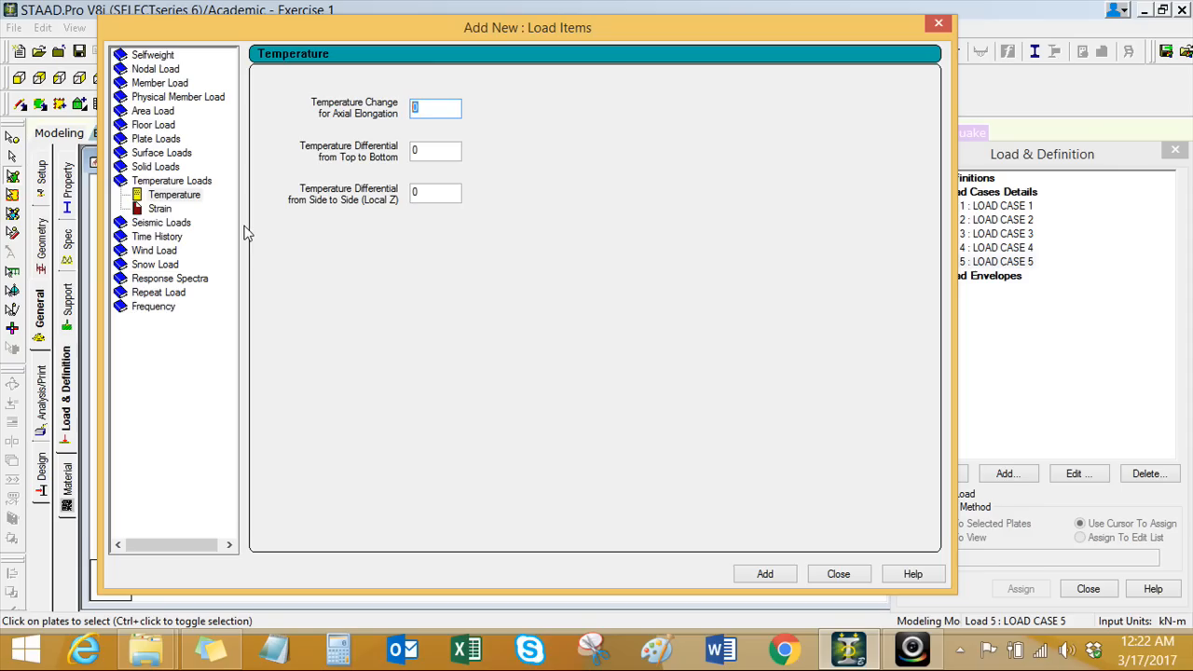
pyautogui.write('+25')
pyautogui.press('BackSpace')
pyautogui.press('BackSpace')
pyautogui.press('BackSpace')
pyautogui.write('25')
pyautogui.click(781, 576)
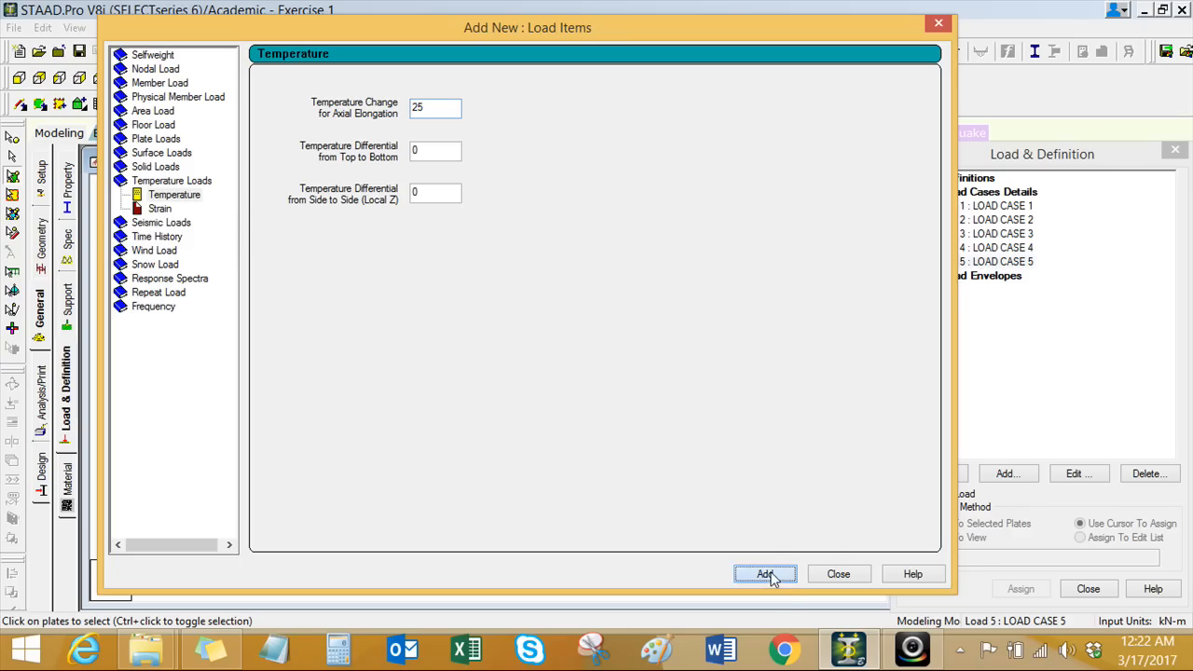
pyautogui.click(836, 573)
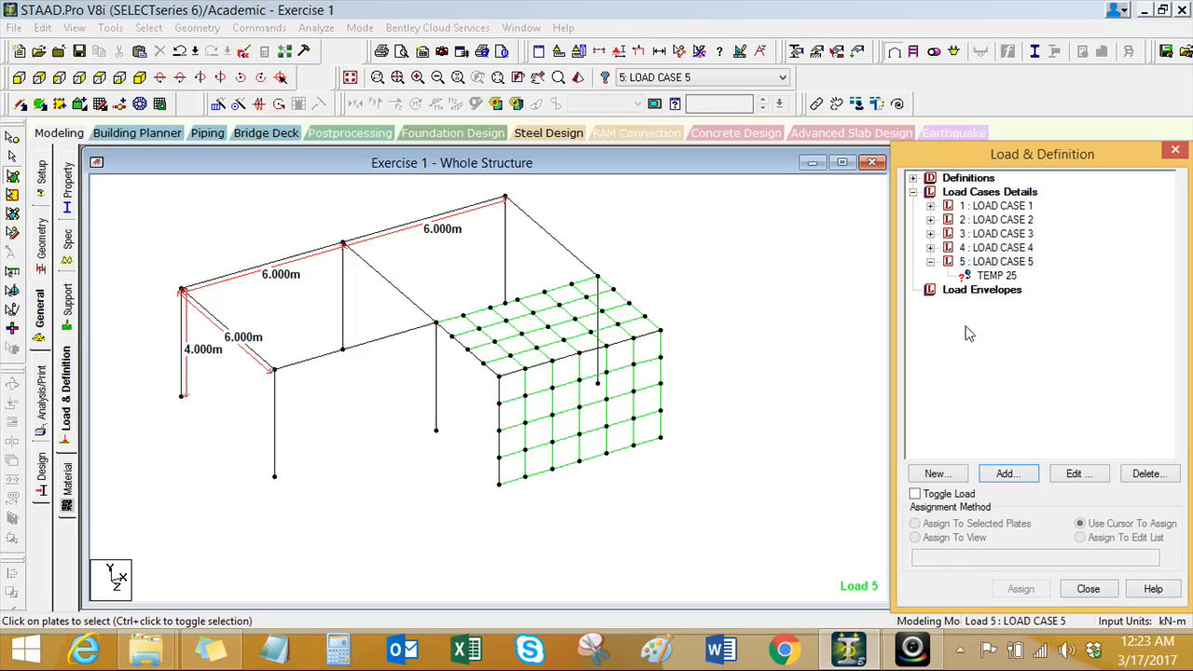
# Step: Add a second temperature load to load case 5 with a temperature change of -25 for axial elongation
pyautogui.click(996, 262)
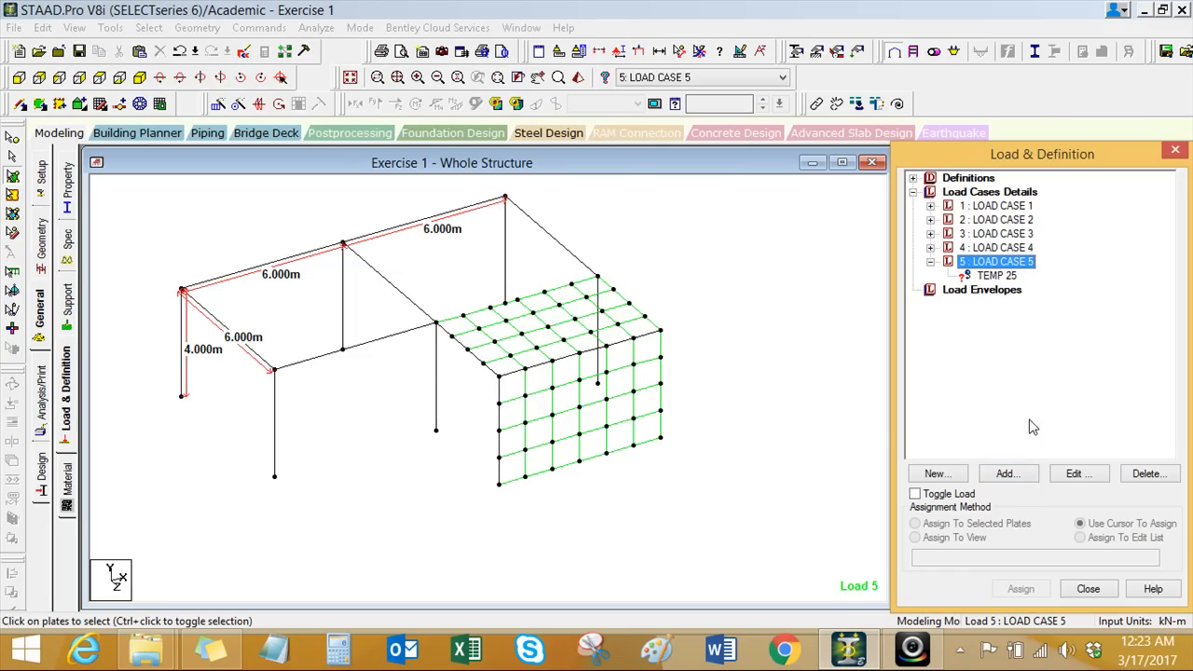
pyautogui.click(1021, 476)
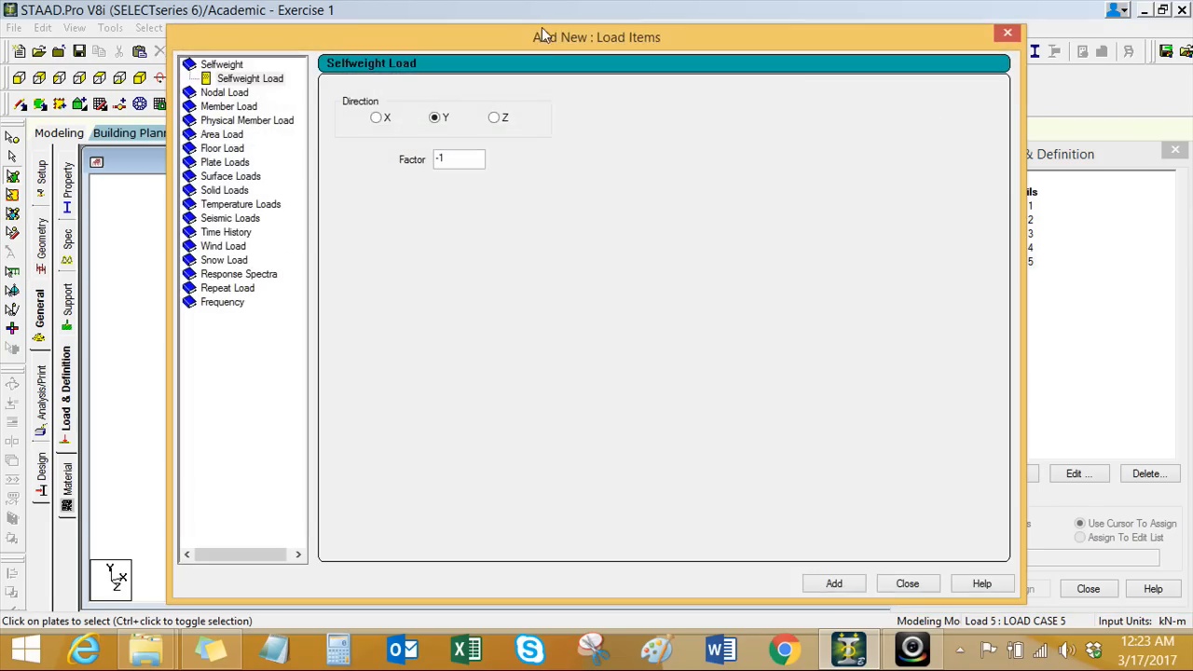
pyautogui.moveTo(508, 42); pyautogui.dragTo(363, 25)
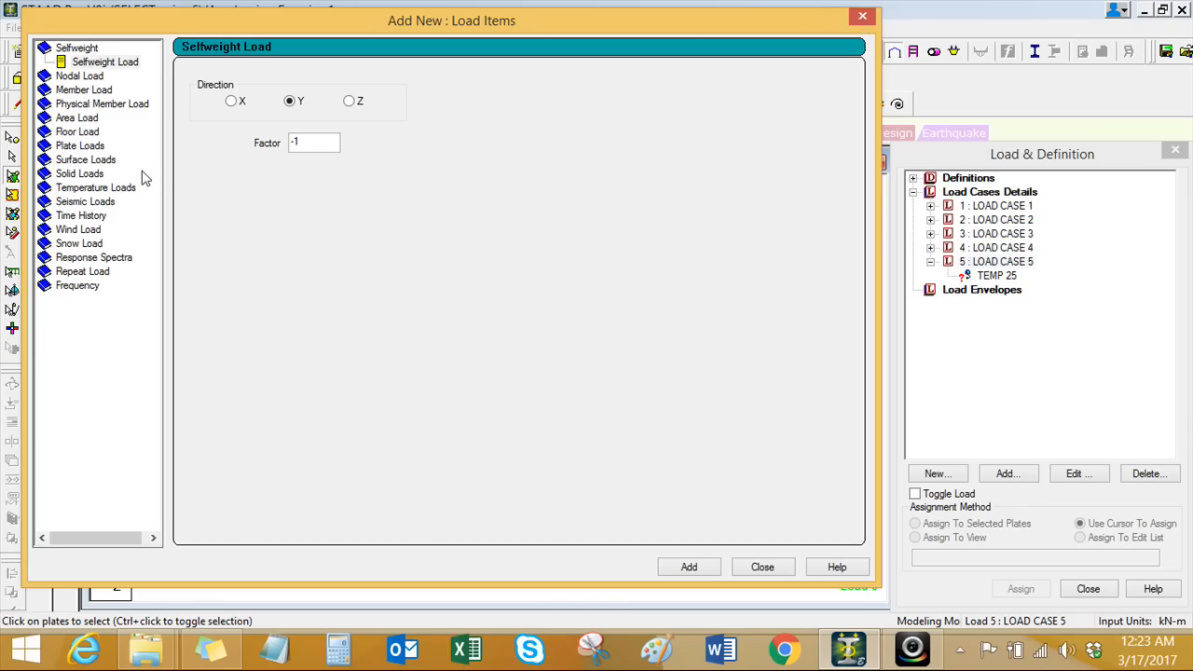
pyautogui.click(95, 189)
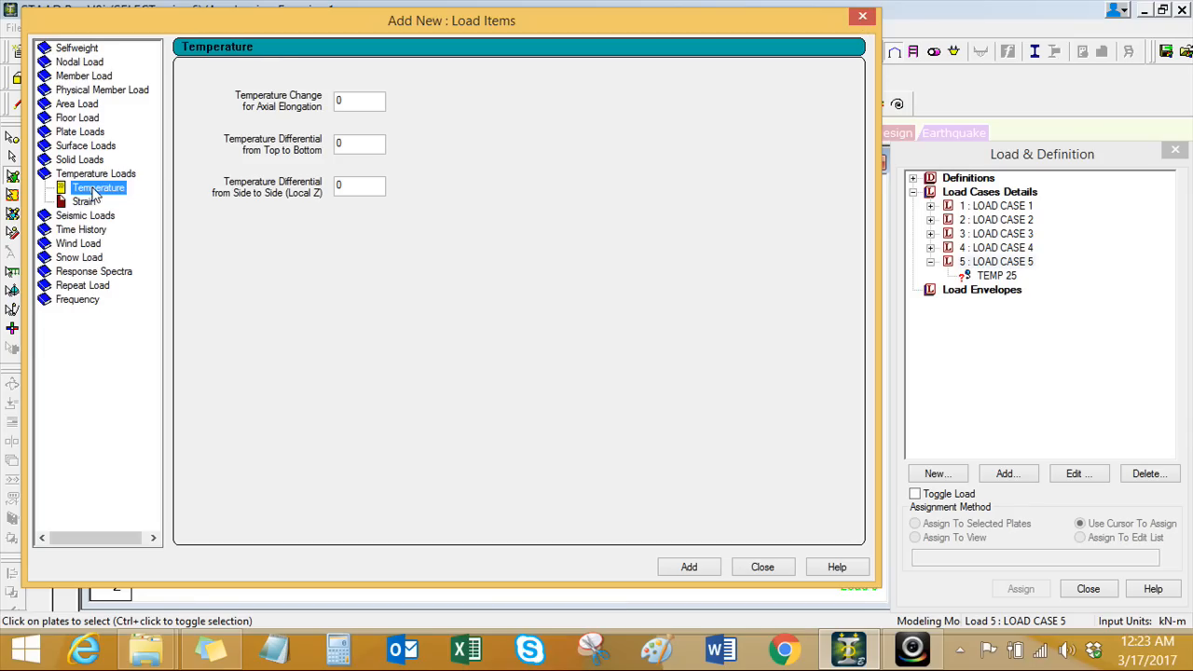
pyautogui.doubleClick(342, 100)
pyautogui.write('-25')
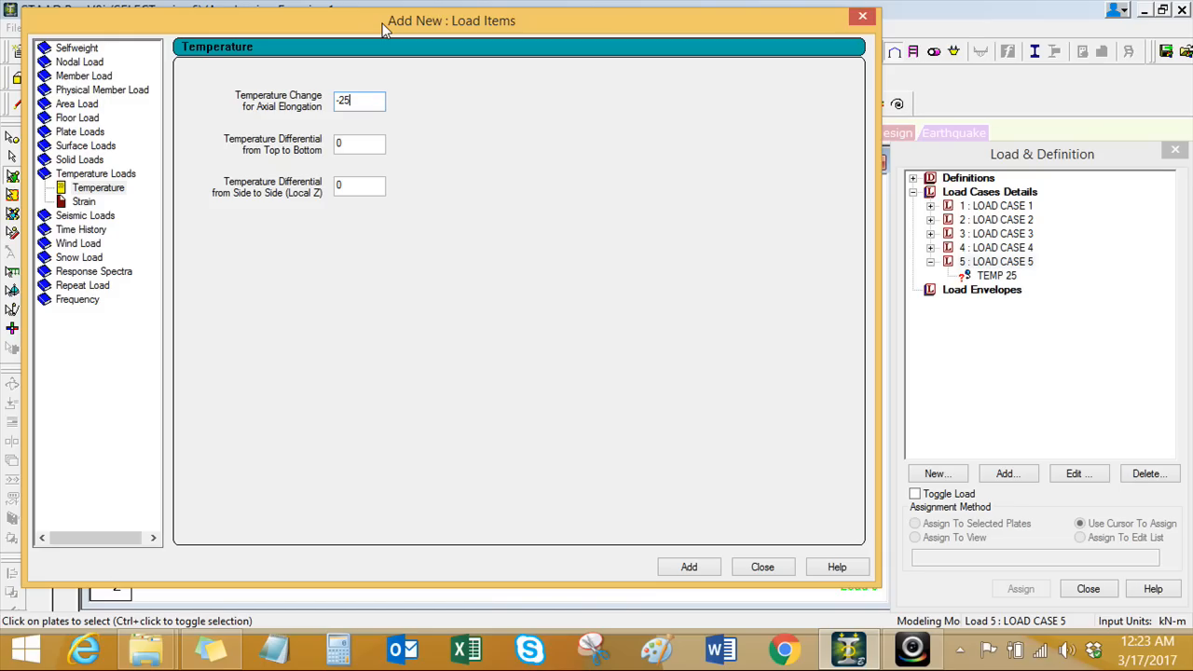
pyautogui.click(690, 567)
pyautogui.click(763, 569)
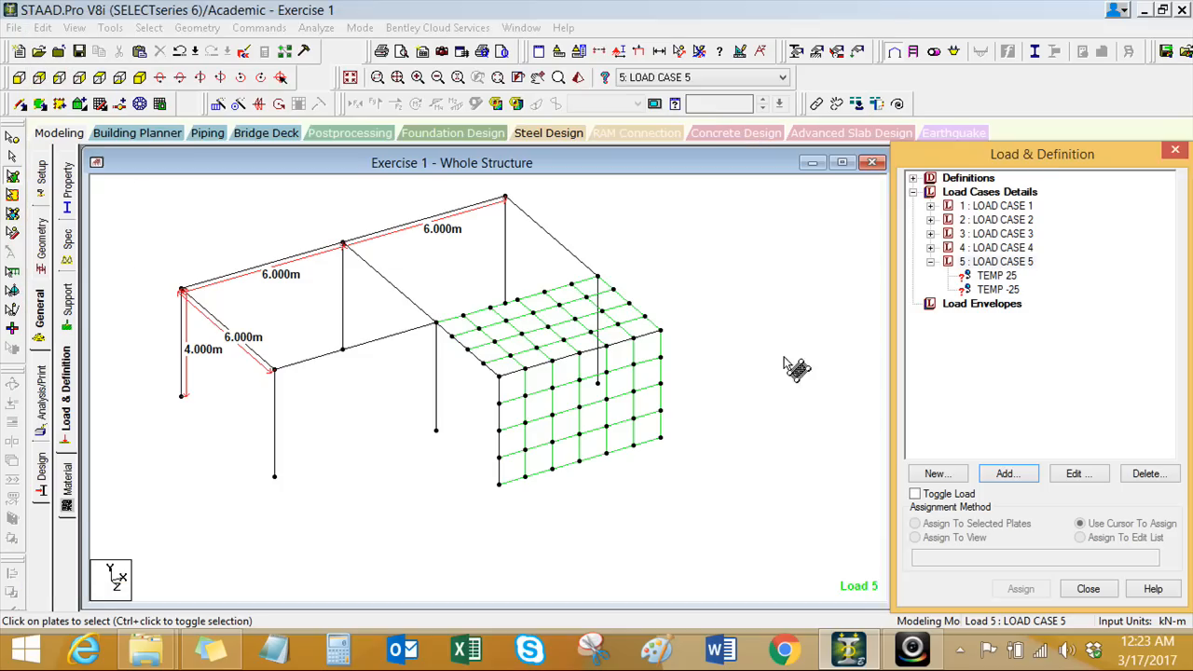
# Step: Assign the TEMP 25 load to all members and plates in the view
pyautogui.click(991, 277)
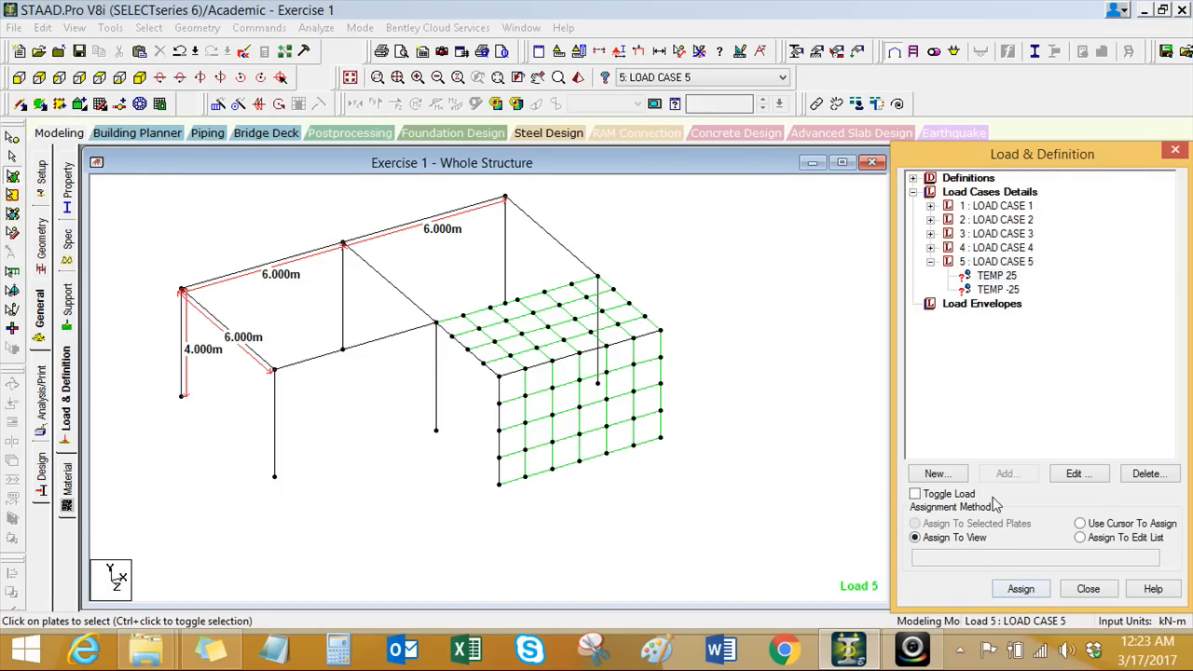
pyautogui.moveTo(691, 376); pyautogui.dragTo(693, 378, button='middle')
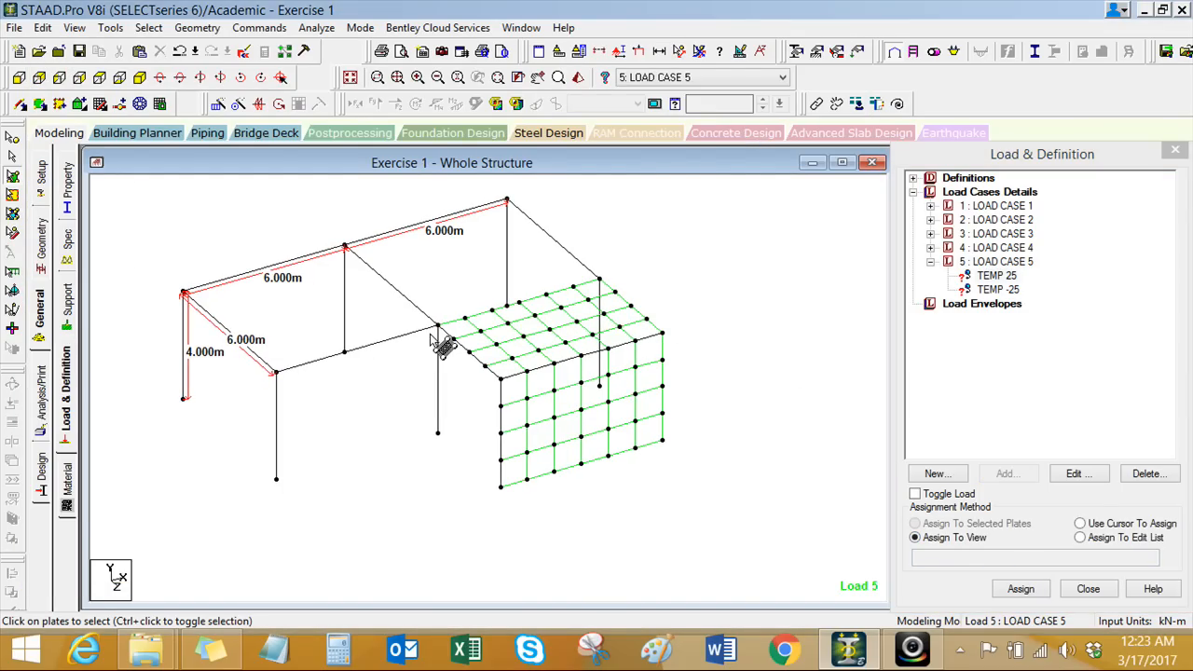
pyautogui.click(1019, 590)
pyautogui.click(1058, 425)
pyautogui.click(1139, 424)
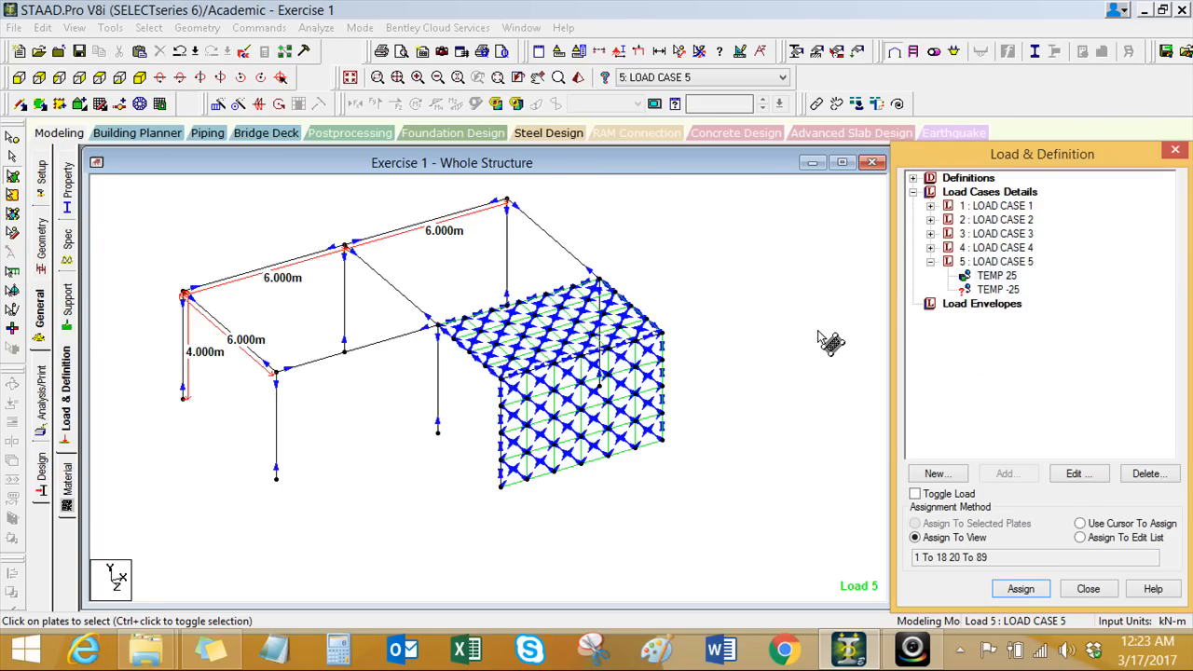
# Step: Assign the TEMP -25 load to the entire structure with the Assign To View method
pyautogui.click(993, 290)
pyautogui.click(1019, 591)
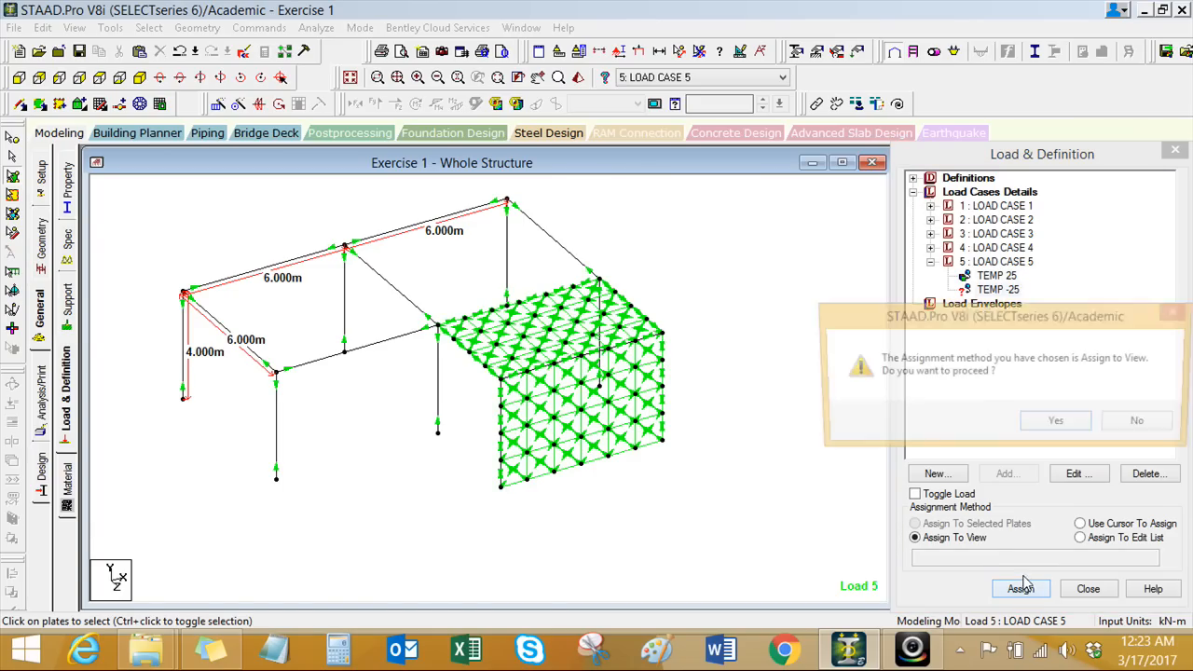
pyautogui.click(980, 426)
pyautogui.click(1137, 424)
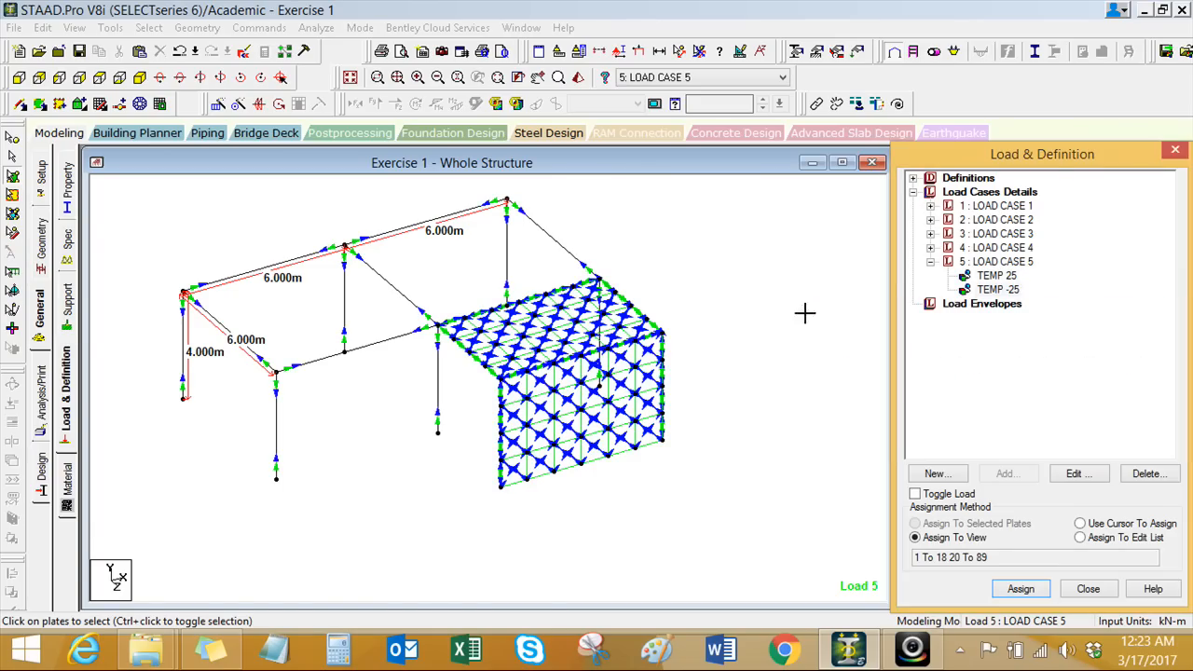
# Step: Collapse load case 5 in the load case tree after viewing its temperature loads on the model
pyautogui.scroll(1, 377, 379)
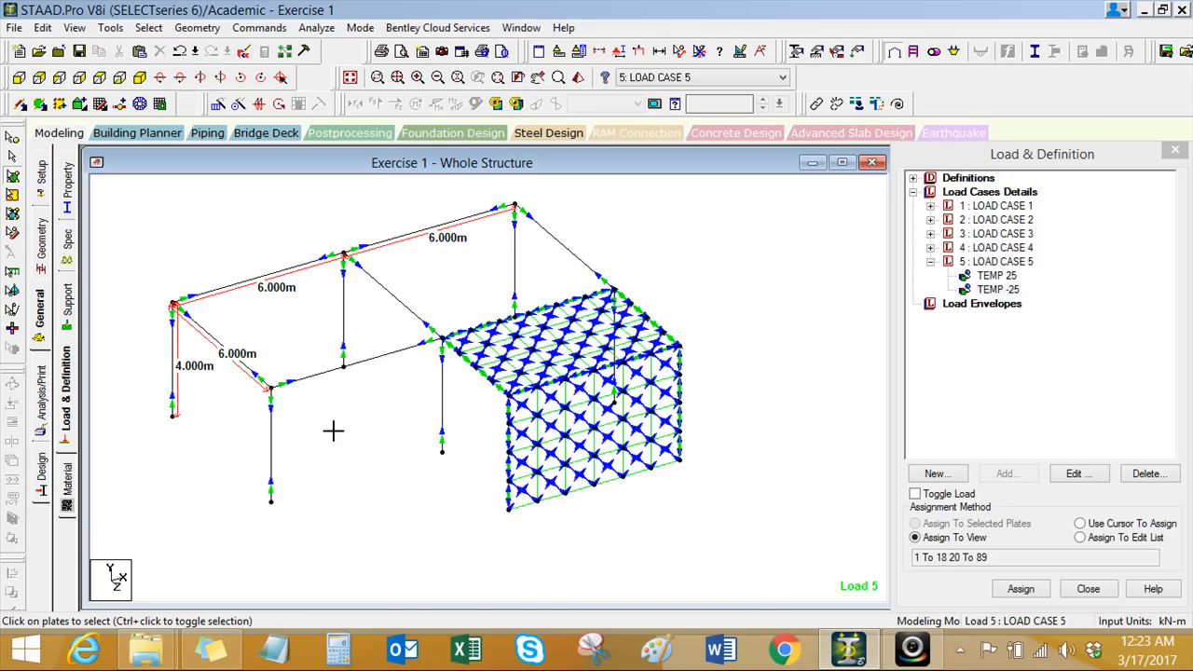
pyautogui.scroll(1, 346, 449)
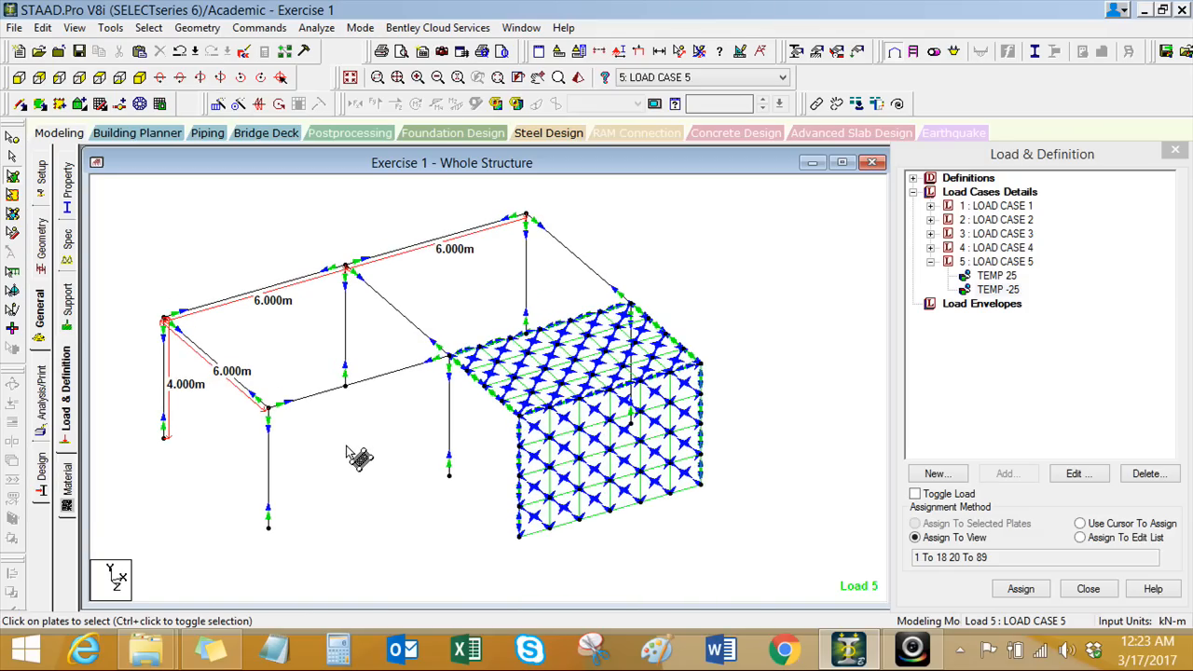
pyautogui.click(930, 262)
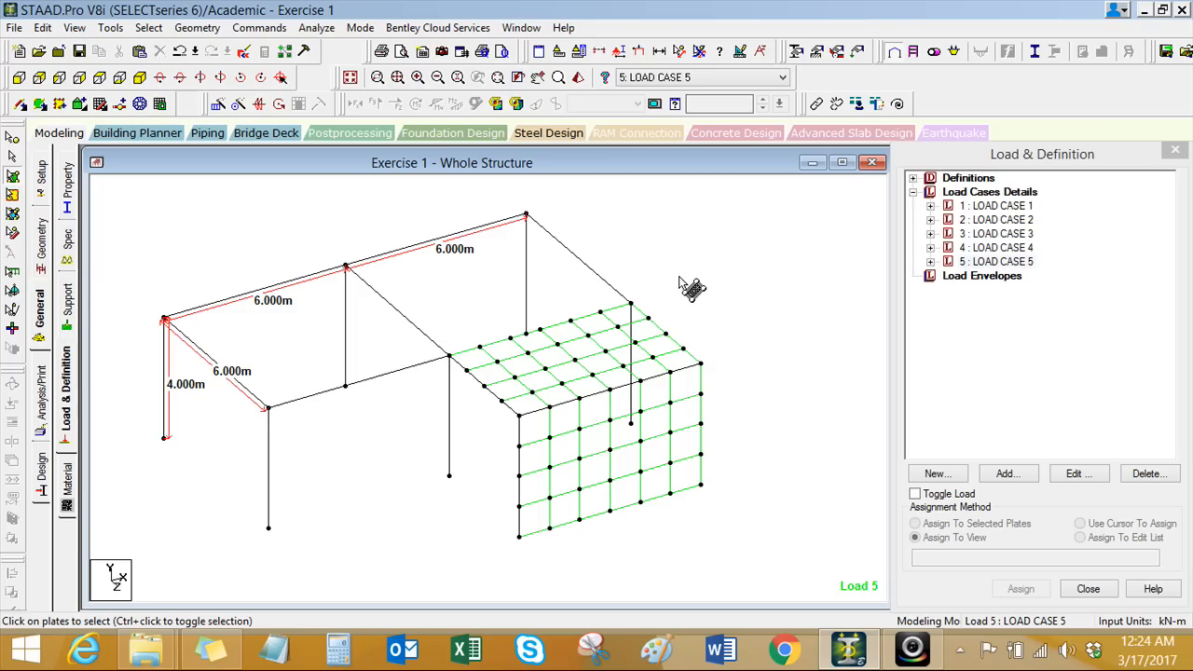
pyautogui.moveTo(694, 268); pyautogui.dragTo(682, 254)
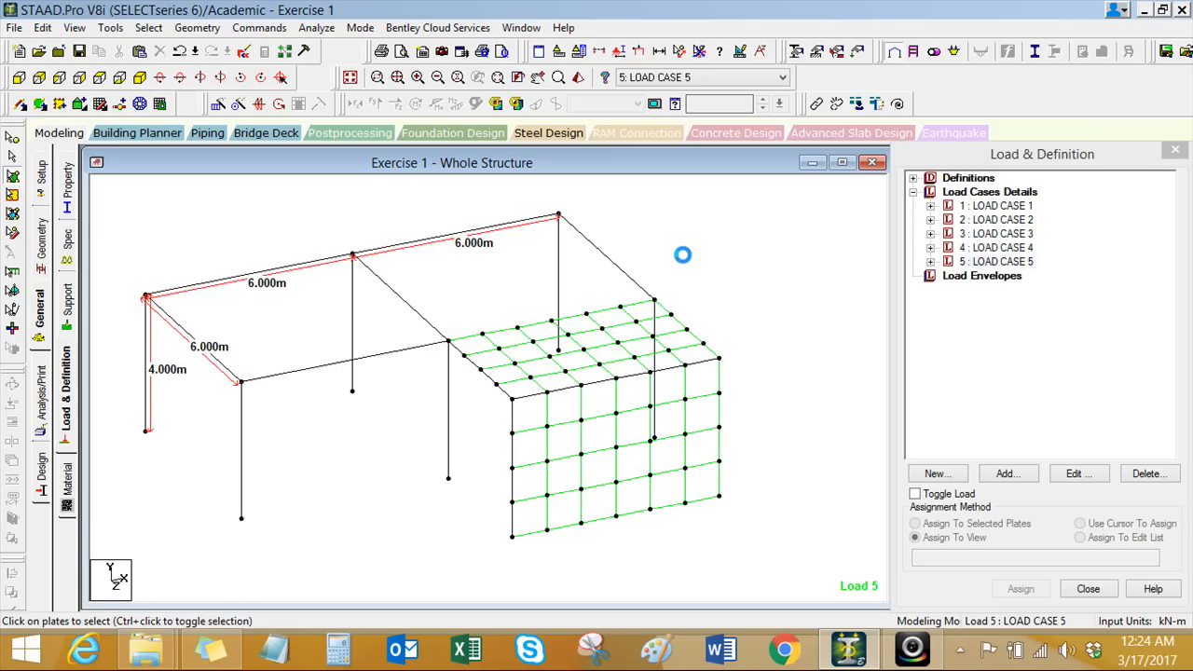
pyautogui.press('Right')
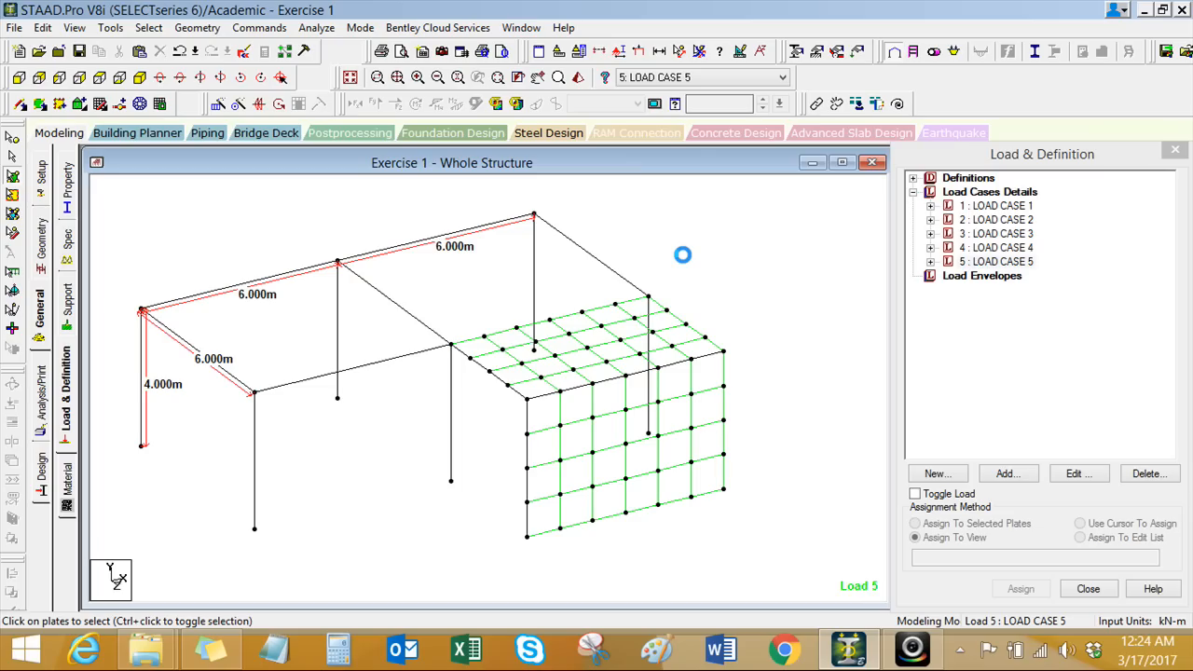